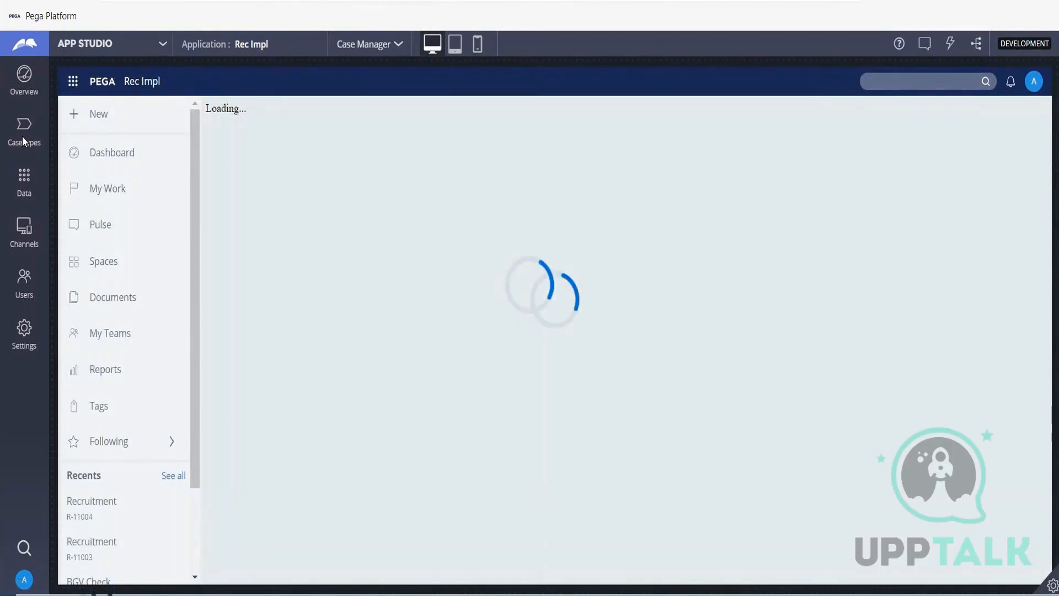
- Exit the Case Manager preview through Overview to reach the Rec Impl application overview
{"action": "left_click", "coordinate": [27, 130]}
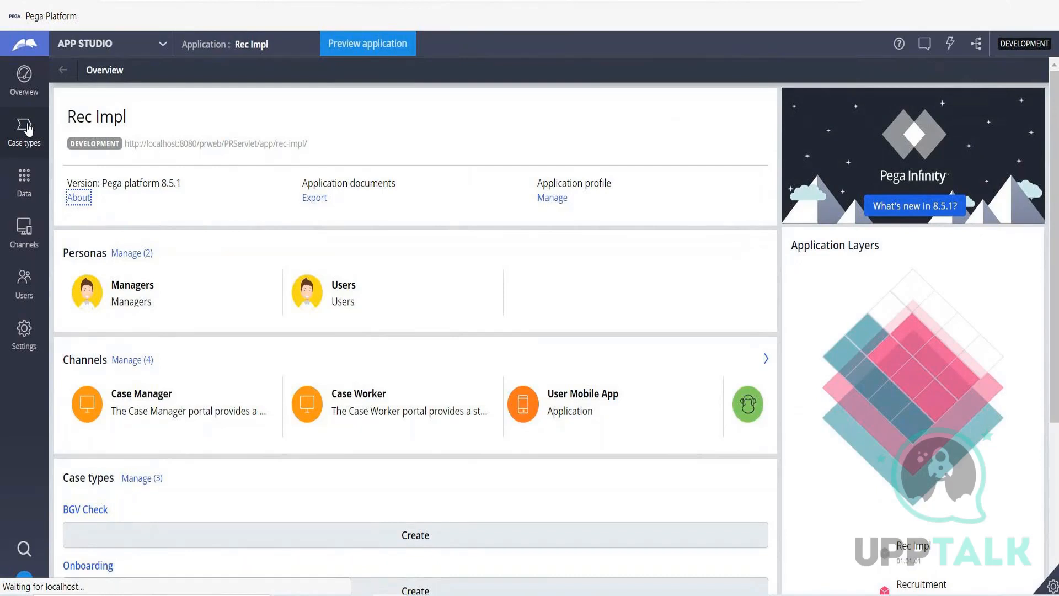
{"action": "left_click", "coordinate": [28, 130]}
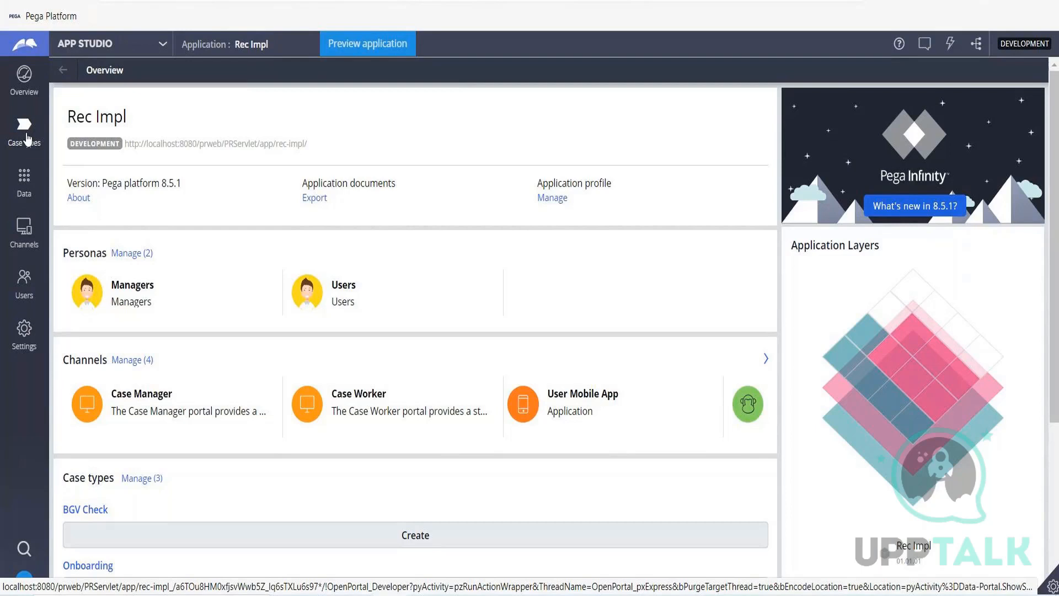
{"action": "left_click", "coordinate": [26, 136]}
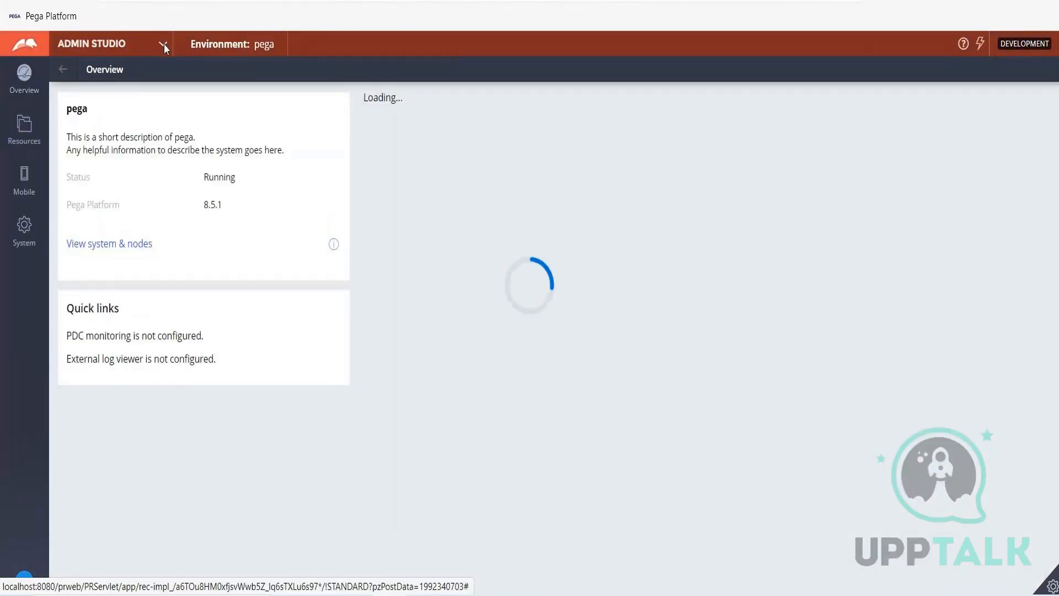
{"action": "left_click", "coordinate": [164, 44]}
{"action": "left_click", "coordinate": [78, 114]}
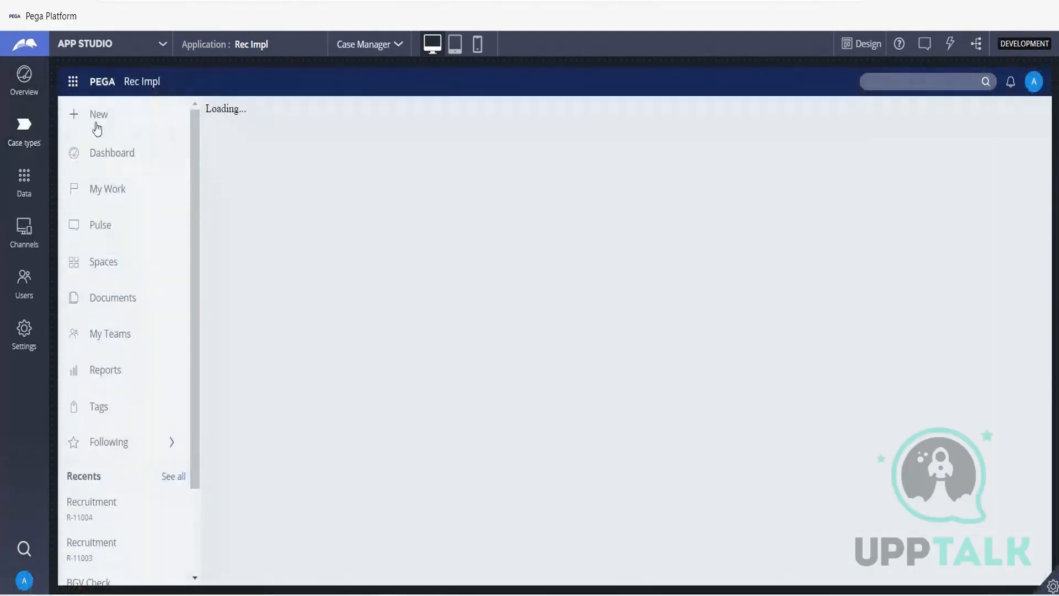
{"action": "left_click", "coordinate": [40, 131]}
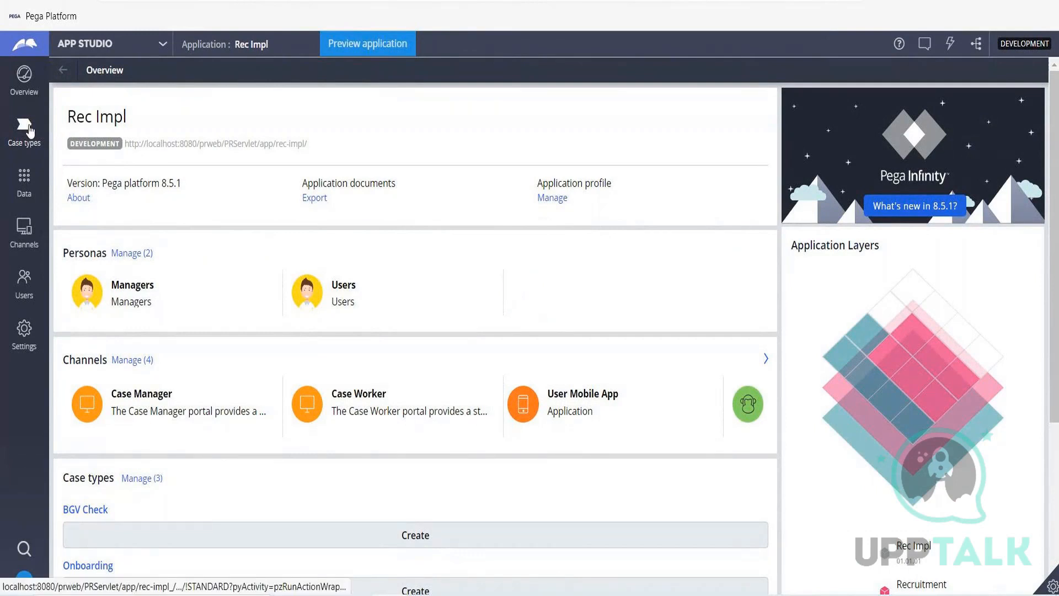
- Open the Recruitment case type and select the Release Offer stage's Send Offer Email step
{"action": "left_click", "coordinate": [30, 131]}
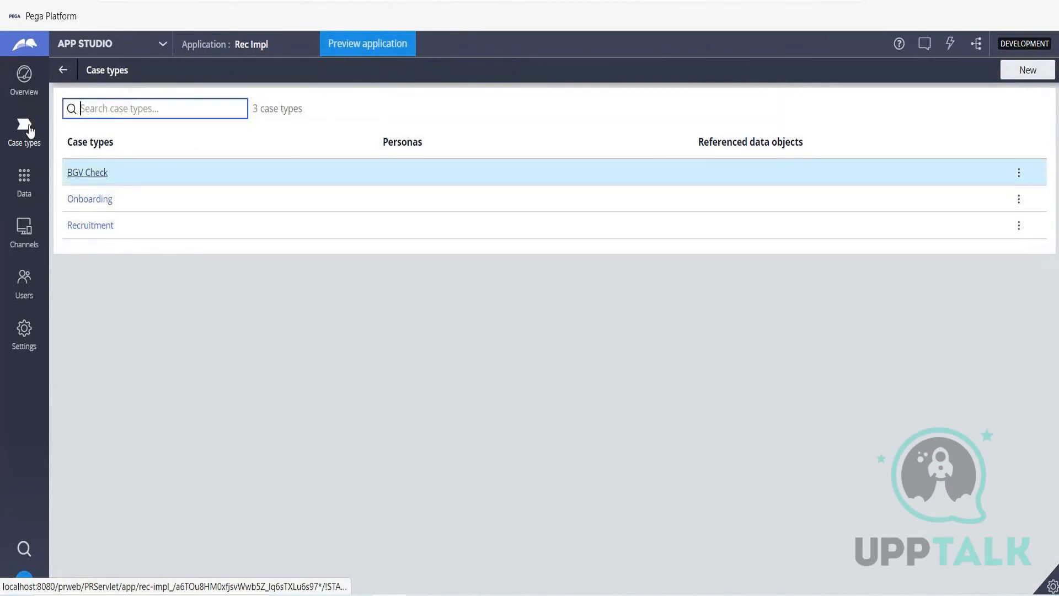
{"action": "left_click", "coordinate": [89, 226]}
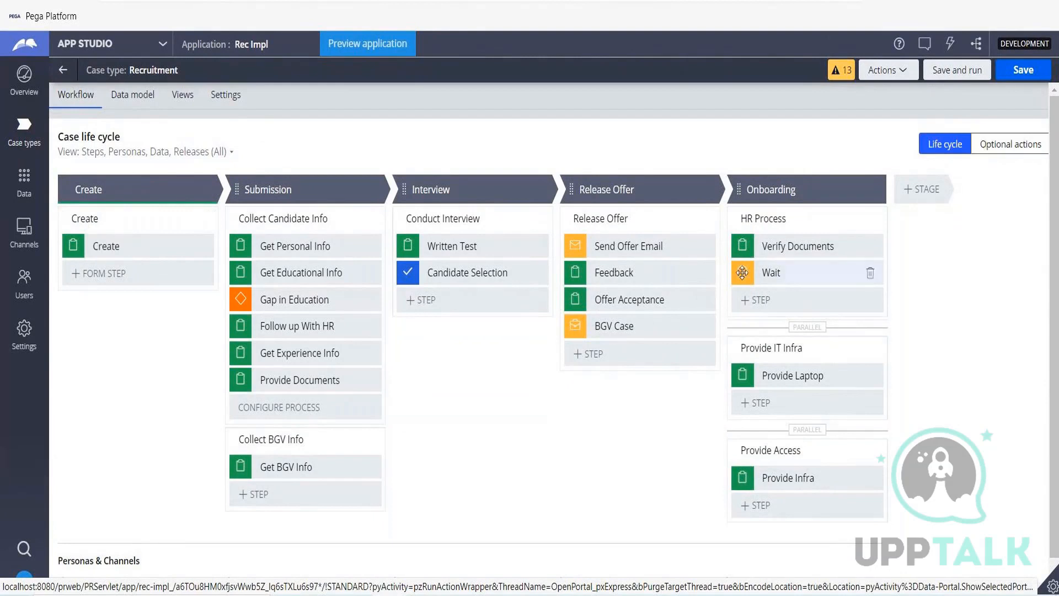
{"action": "left_click", "coordinate": [651, 243]}
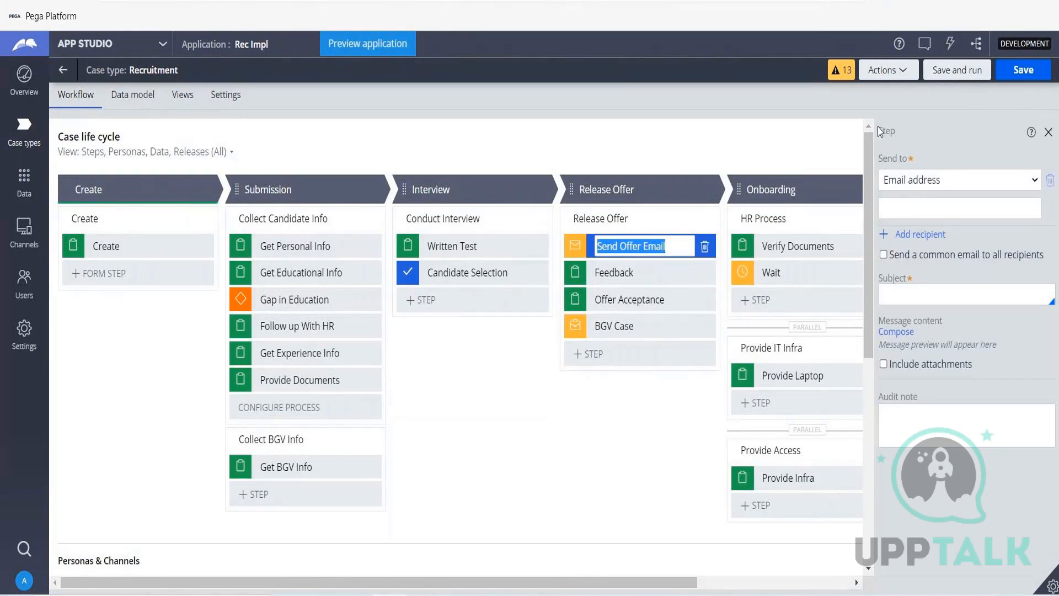
{"action": "left_click", "coordinate": [970, 181]}
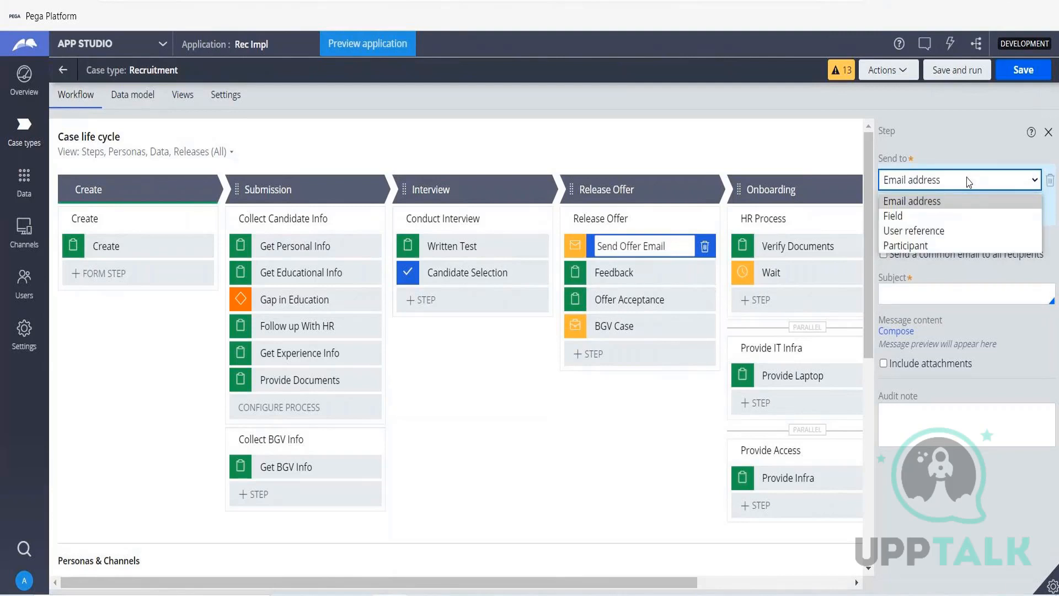
{"action": "left_click", "coordinate": [950, 201]}
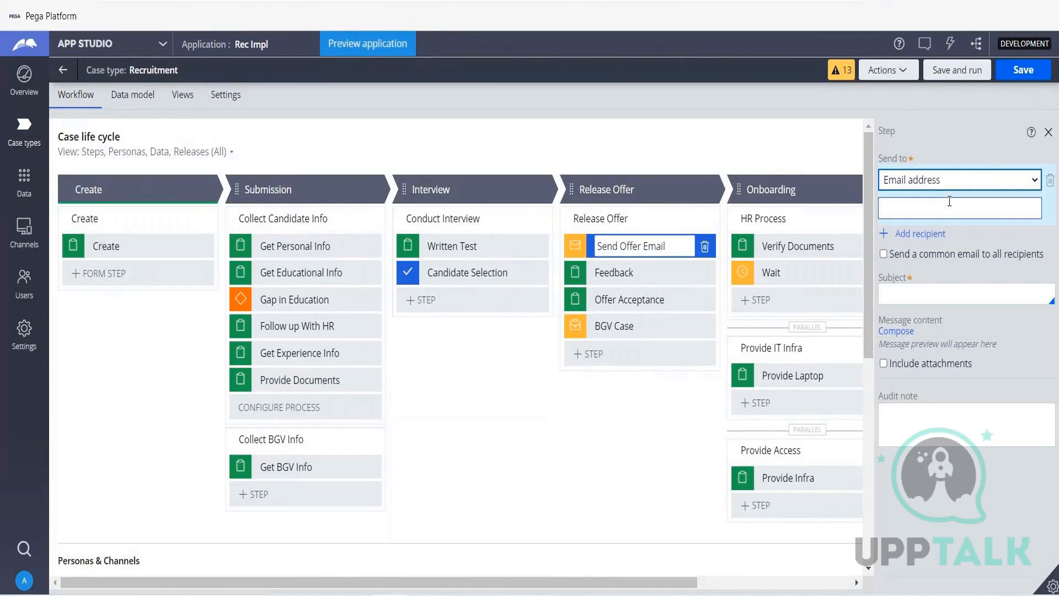
{"action": "left_click", "coordinate": [949, 201]}
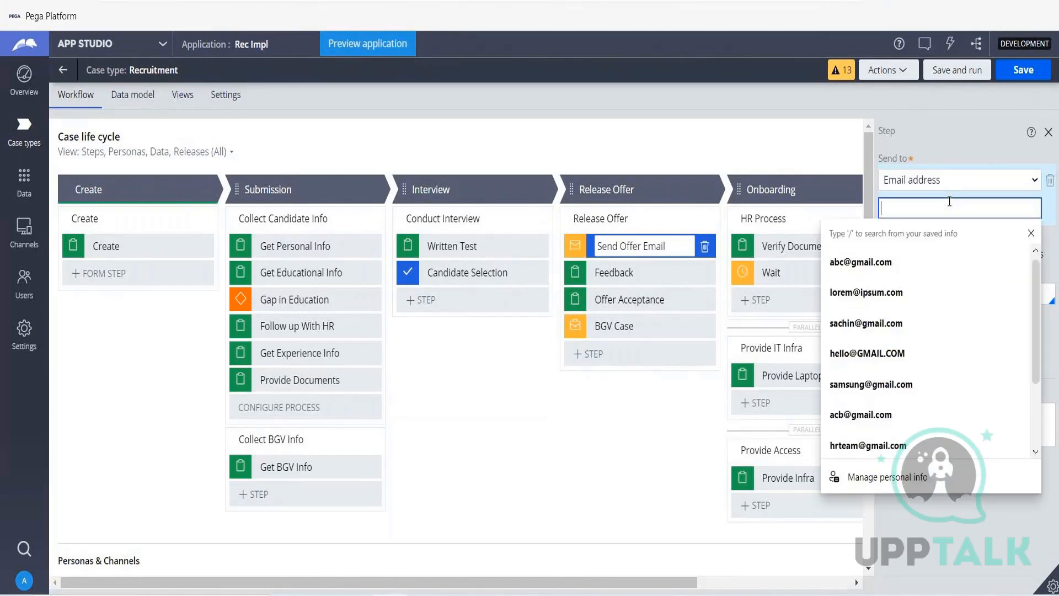
{"action": "left_click", "coordinate": [596, 476]}
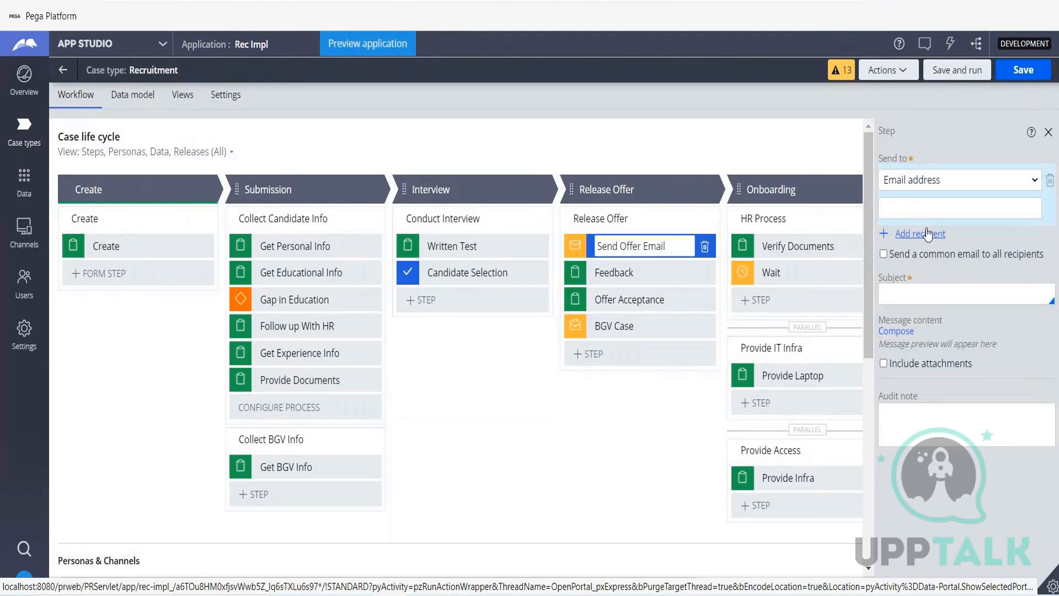
{"action": "left_click", "coordinate": [916, 214]}
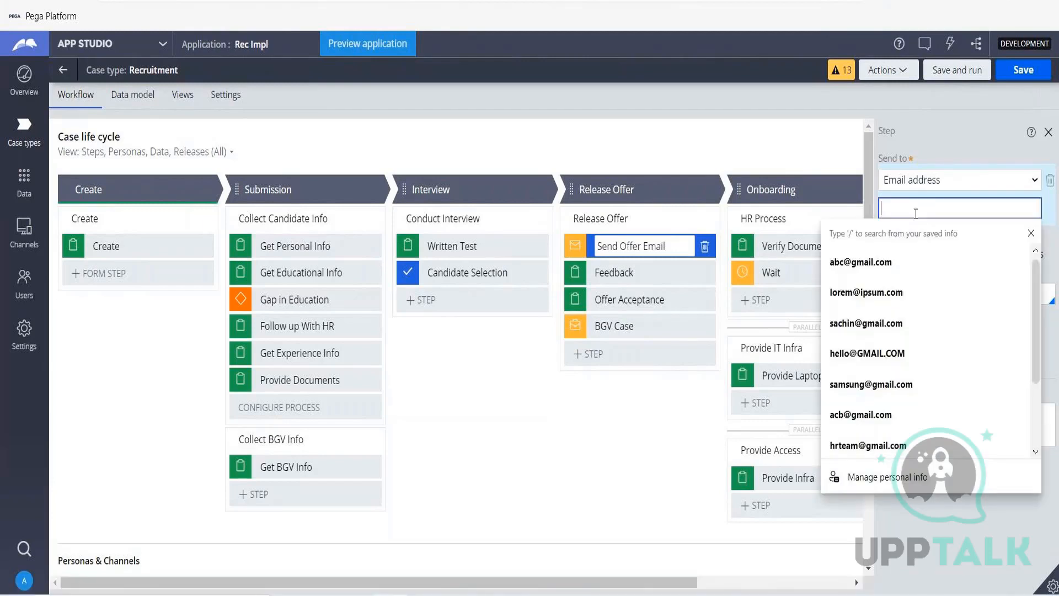
{"action": "left_click", "coordinate": [916, 180]}
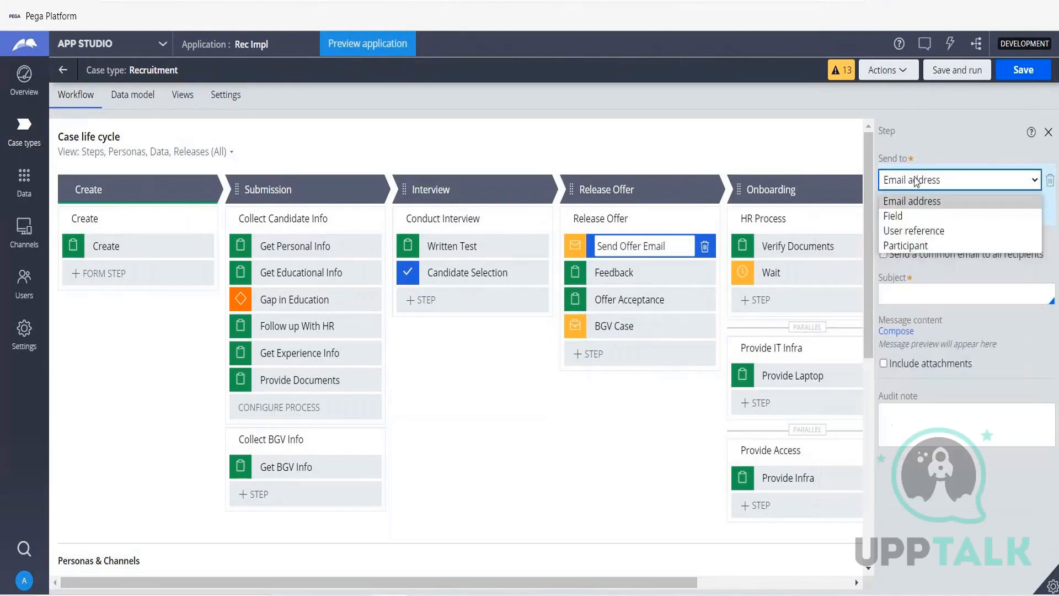
- Set the Send Offer Email recipient to Field > Email, then reselect the step
{"action": "left_click", "coordinate": [909, 219]}
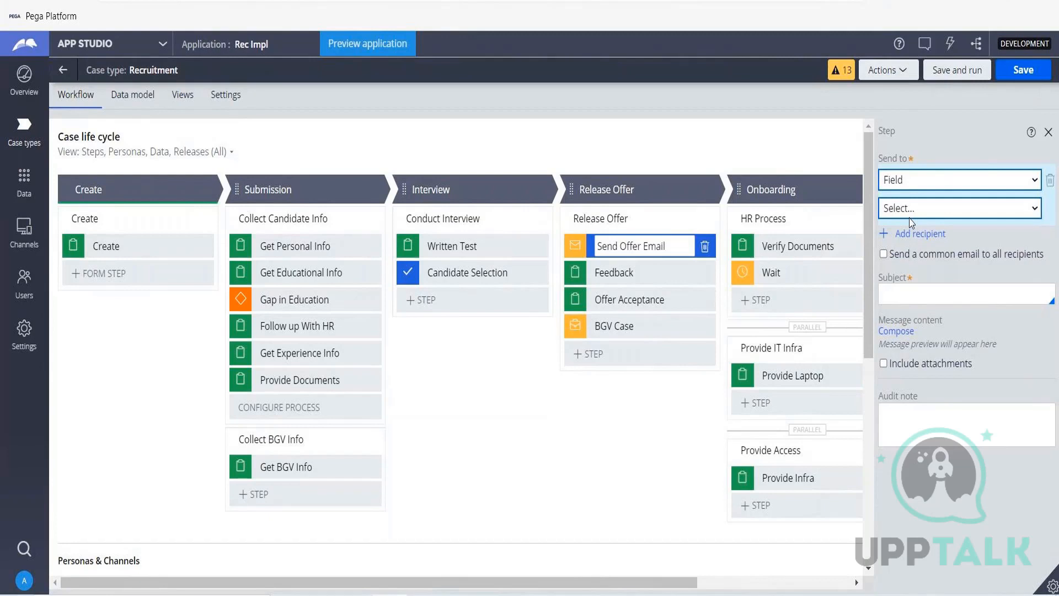
{"action": "left_click", "coordinate": [919, 214]}
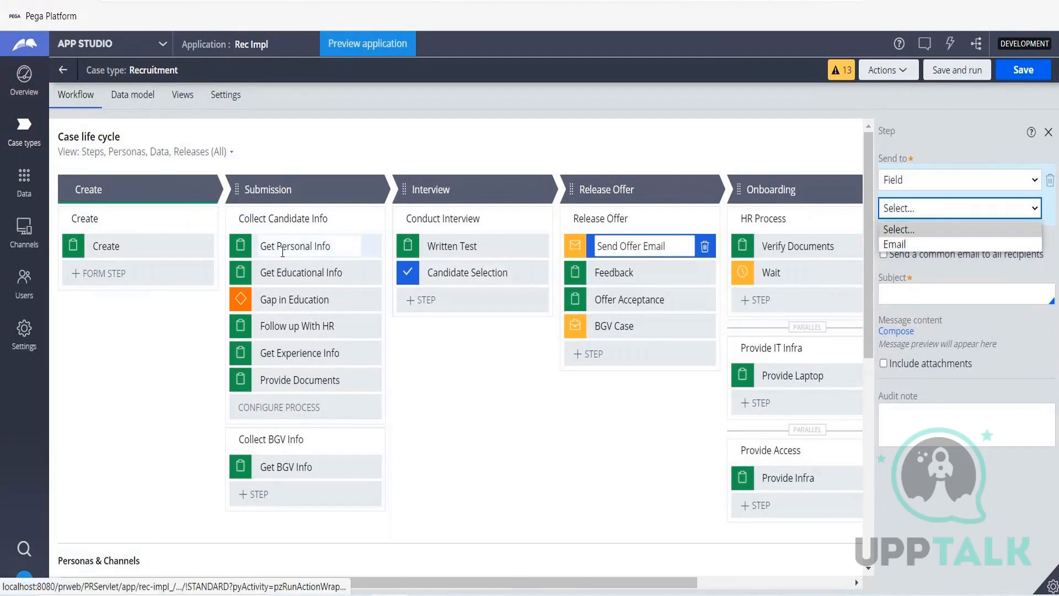
{"action": "left_click", "coordinate": [927, 244]}
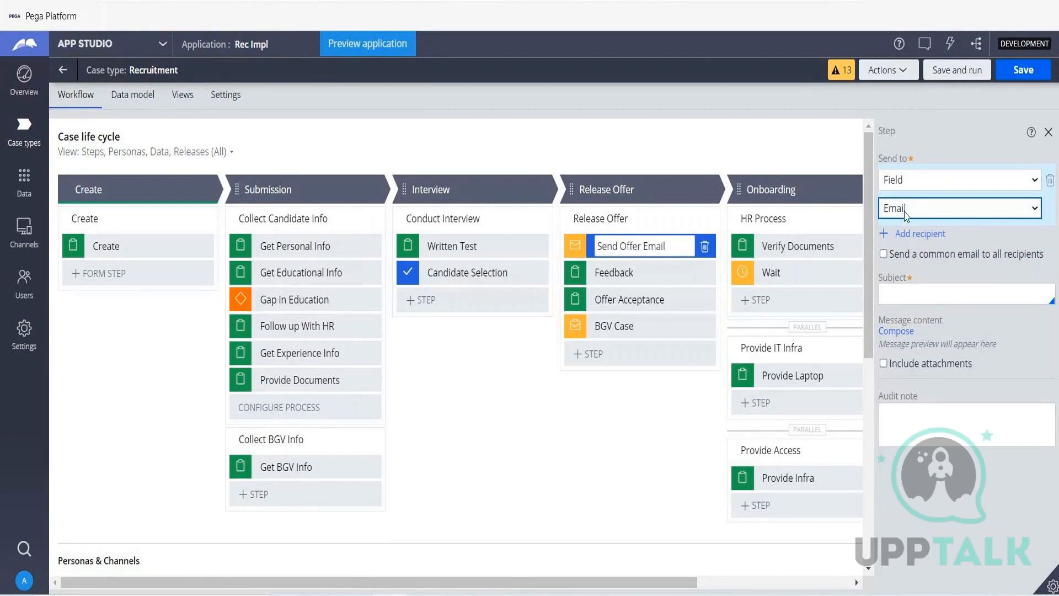
{"action": "left_click", "coordinate": [280, 245]}
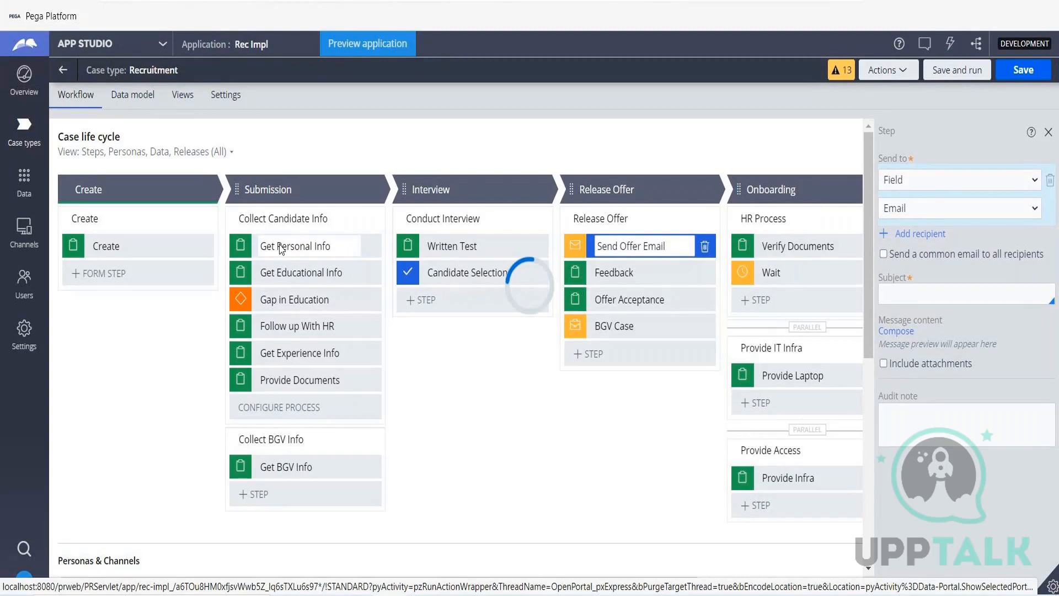
{"action": "left_click", "coordinate": [652, 246]}
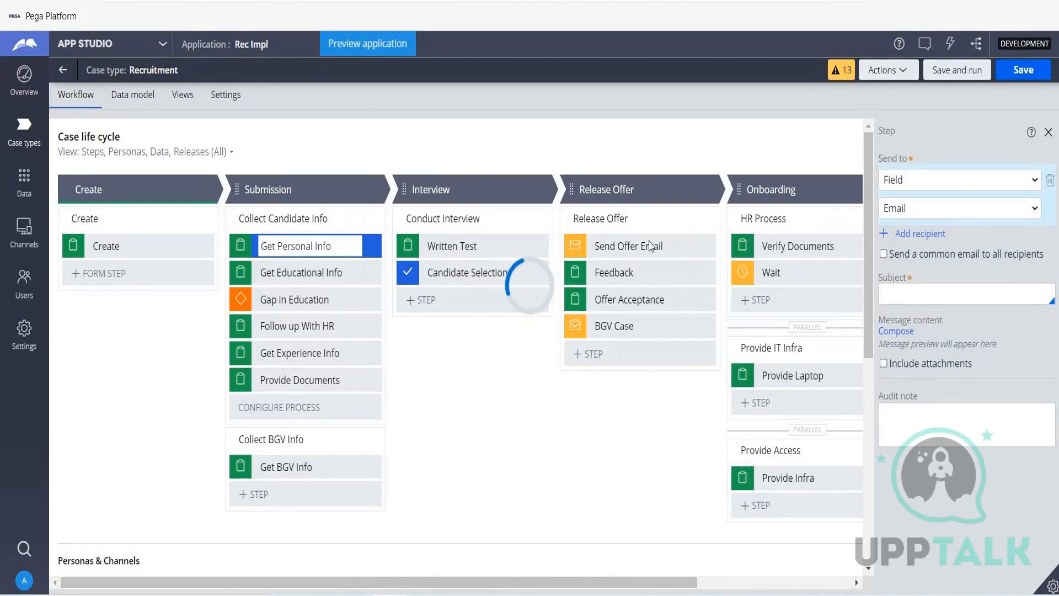
{"action": "right_click", "coordinate": [651, 246]}
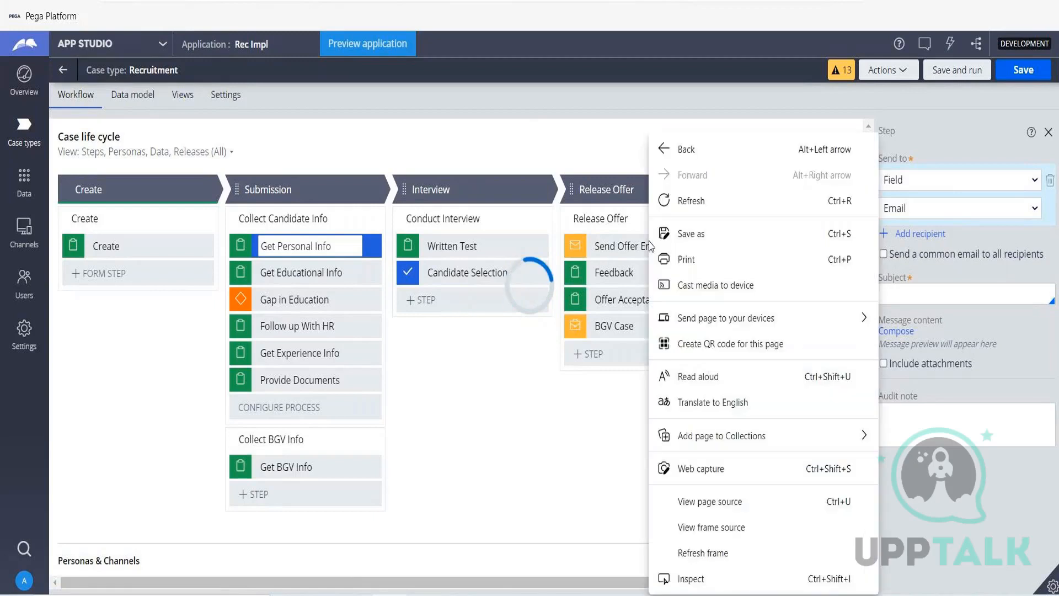
{"action": "left_click", "coordinate": [626, 248]}
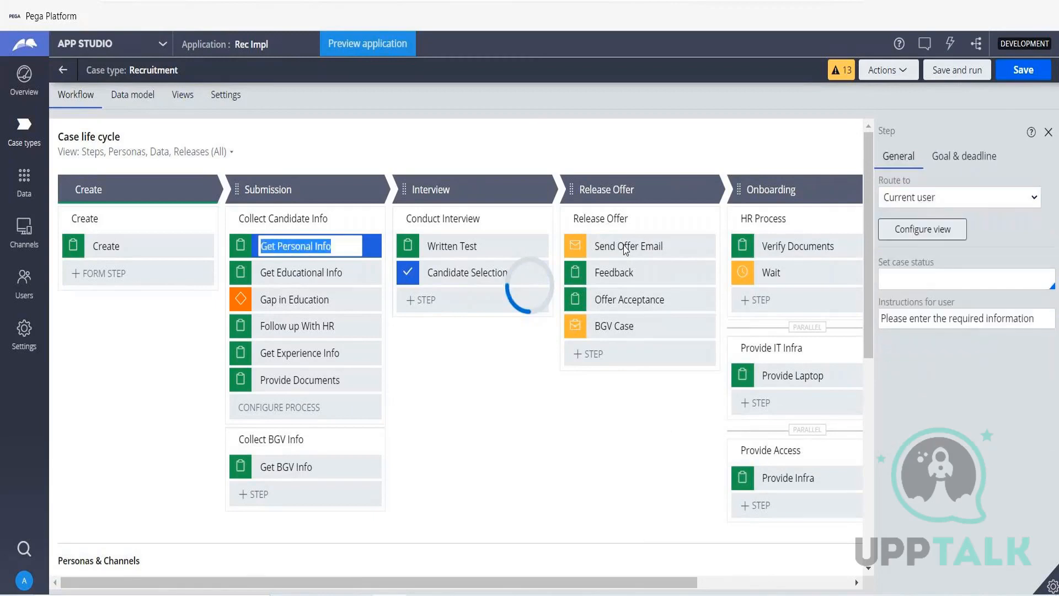
{"action": "left_click", "coordinate": [625, 246]}
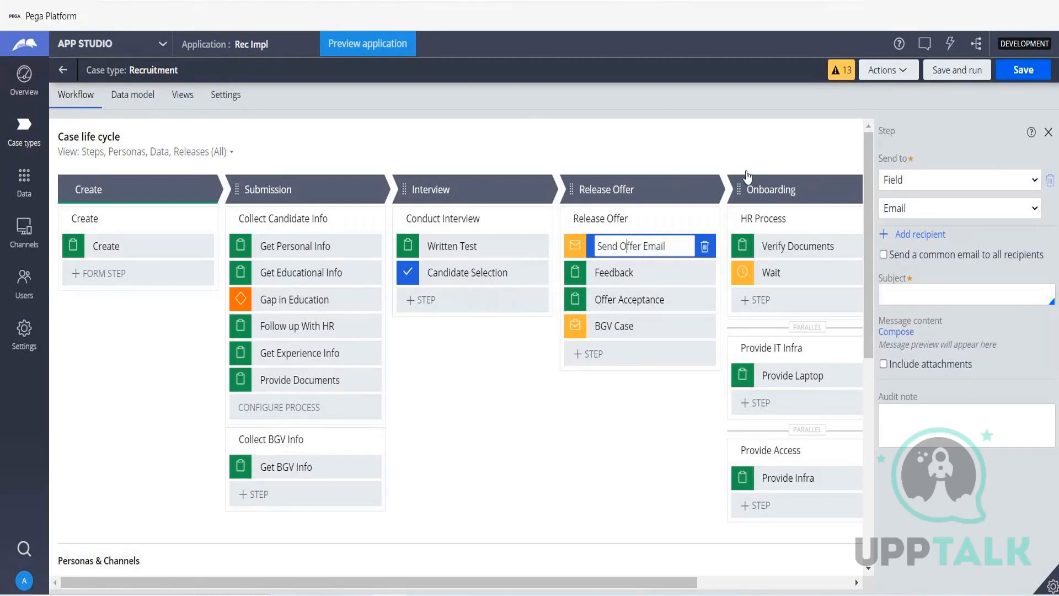
- Switch the recipient type to Participant after reviewing user reference and participant role options
{"action": "left_click", "coordinate": [897, 184]}
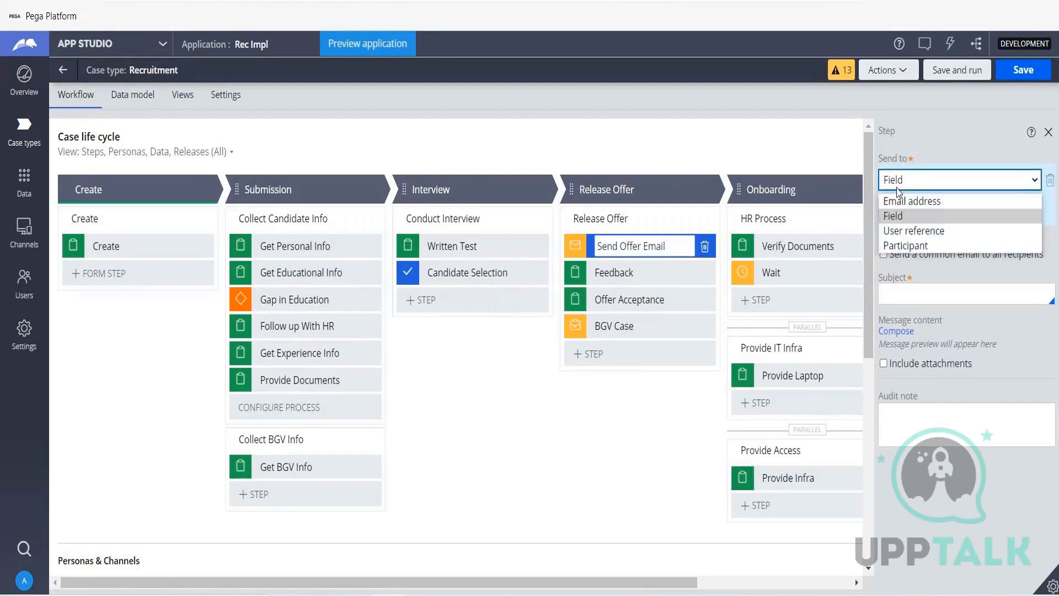
{"action": "left_click", "coordinate": [913, 232]}
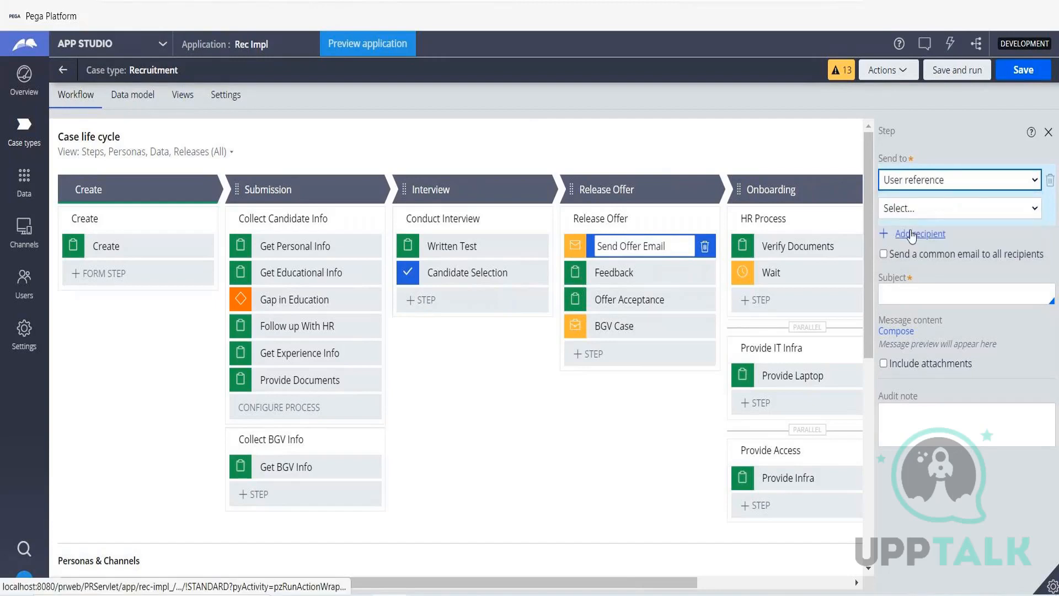
{"action": "left_click", "coordinate": [913, 210]}
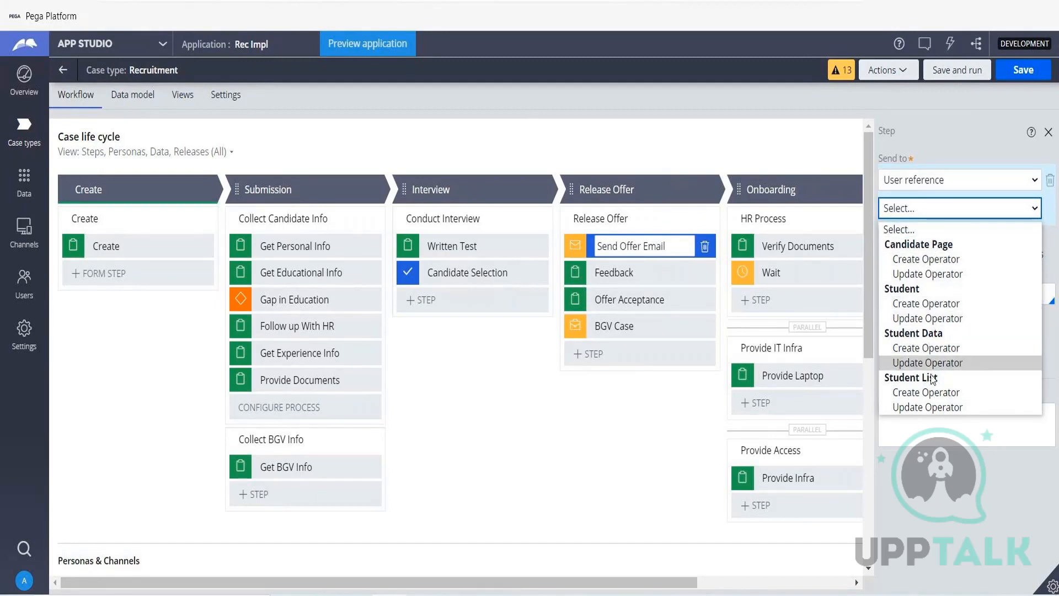
{"action": "left_click", "coordinate": [946, 183]}
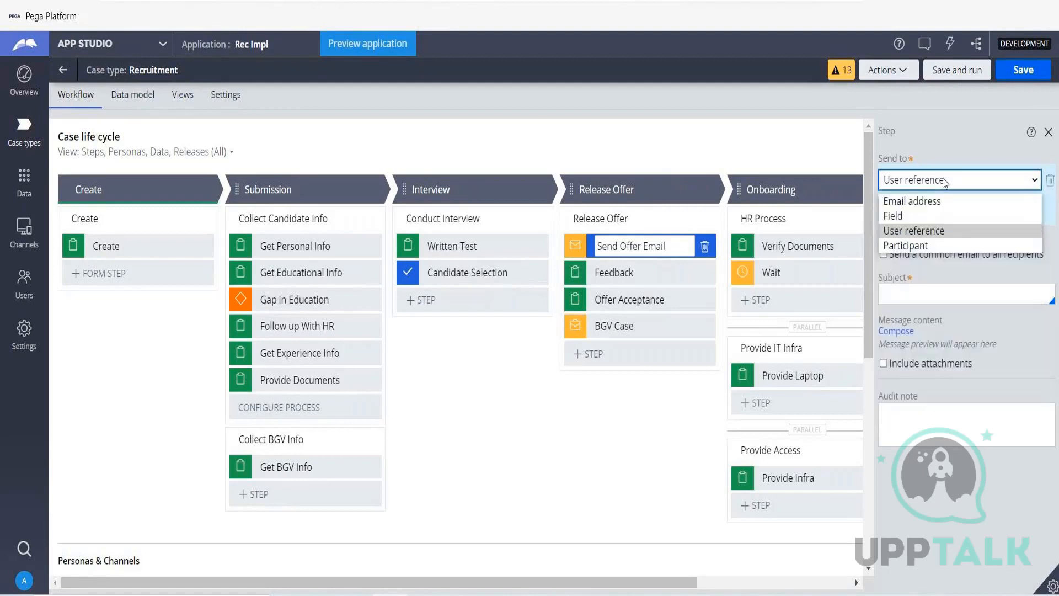
{"action": "left_click", "coordinate": [945, 247]}
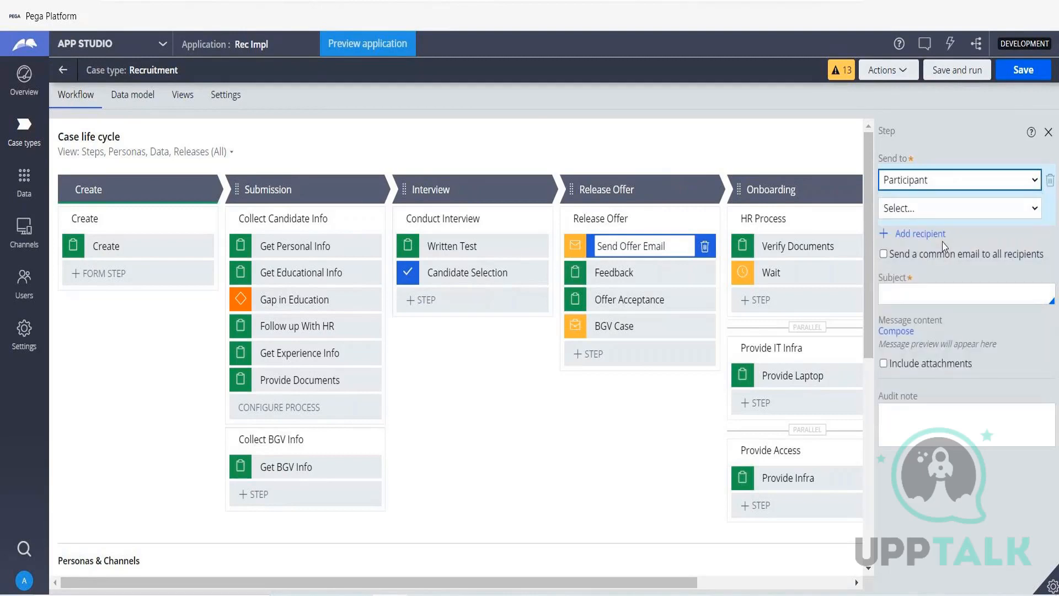
{"action": "left_click", "coordinate": [946, 212]}
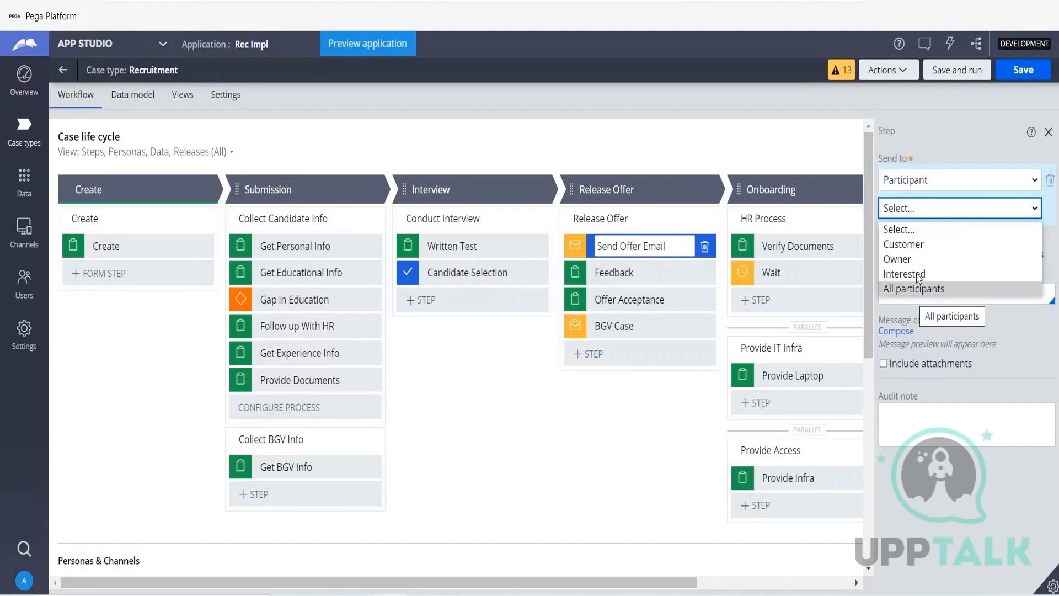
{"action": "left_click", "coordinate": [919, 182]}
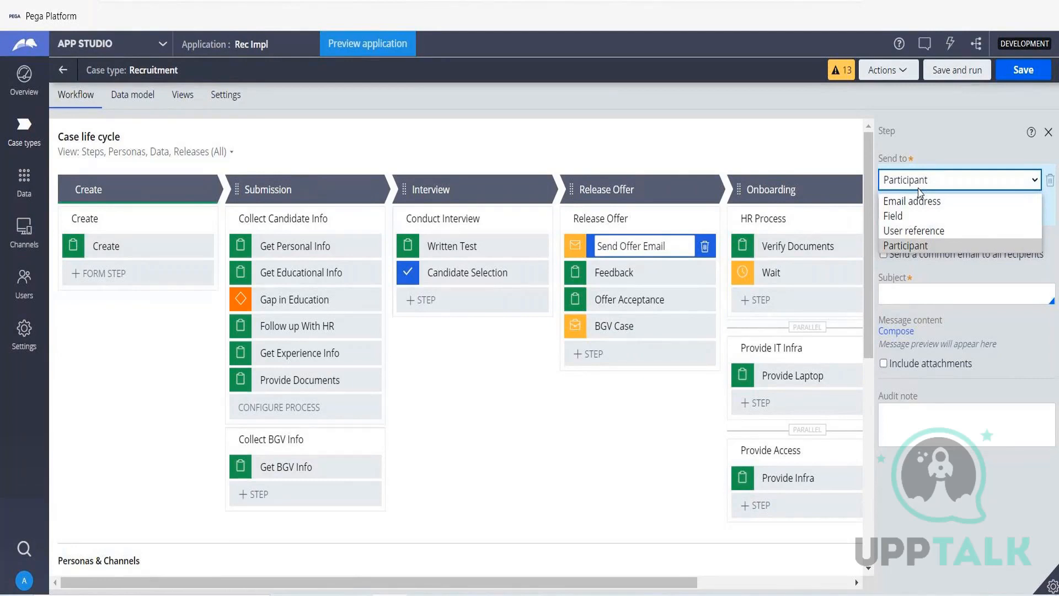
- Send to the Email field and add a second recipient with the HR team's email address
{"action": "left_click", "coordinate": [919, 216]}
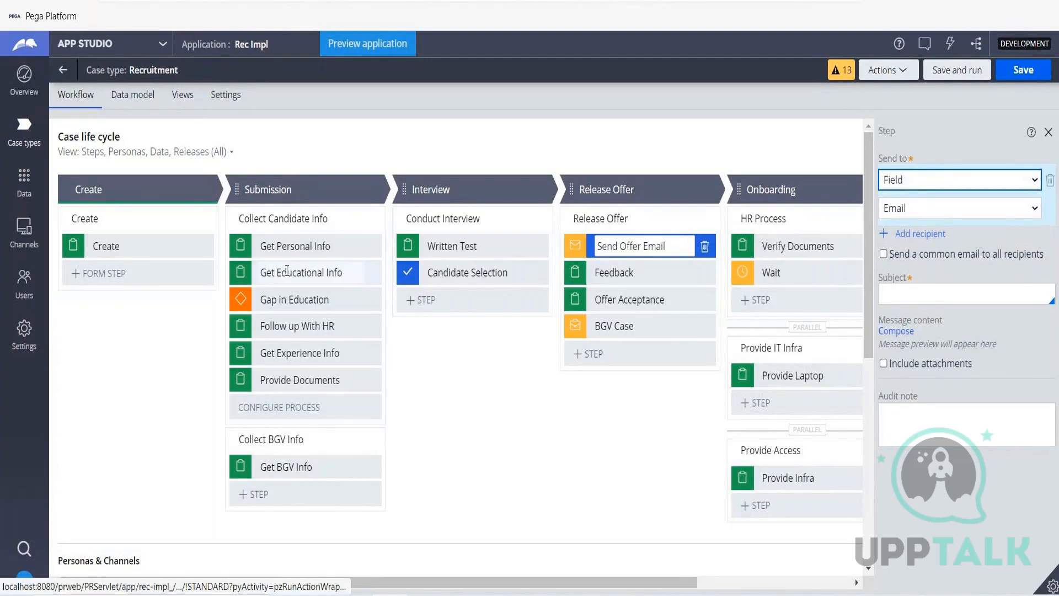
{"action": "left_click", "coordinate": [919, 234]}
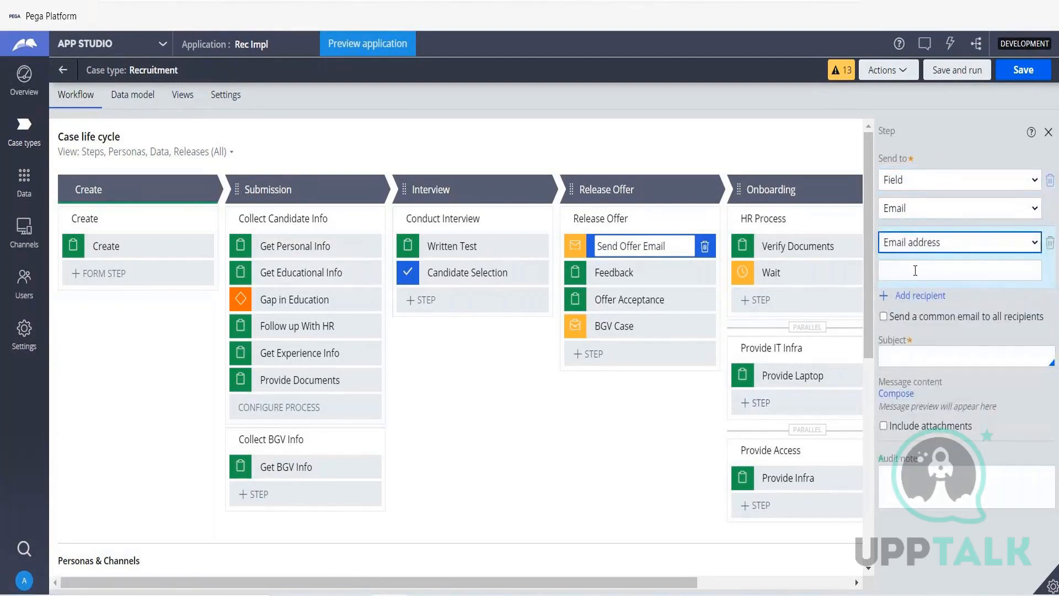
{"action": "left_click", "coordinate": [915, 271]}
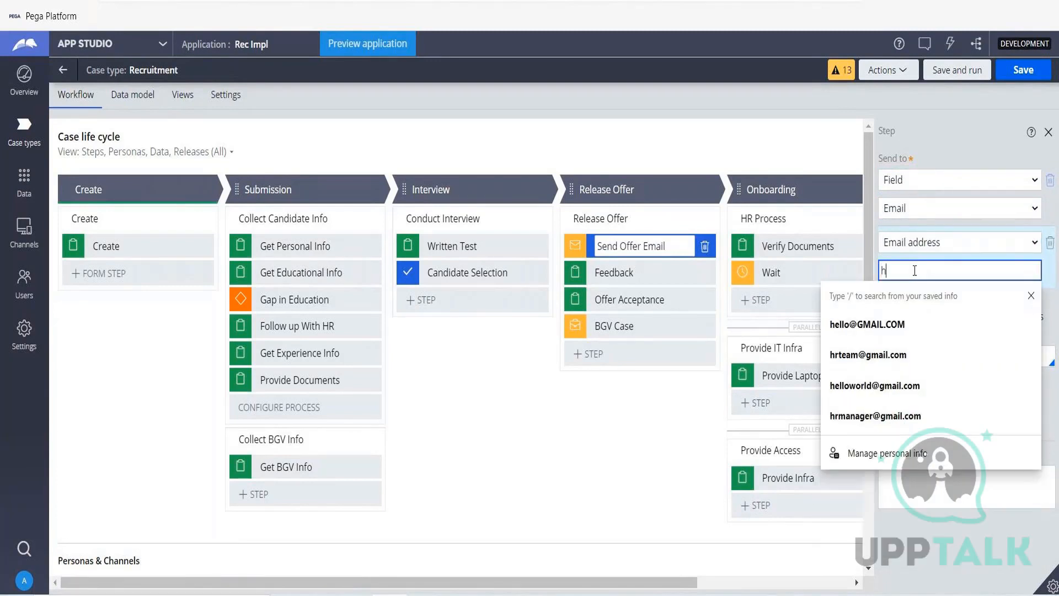
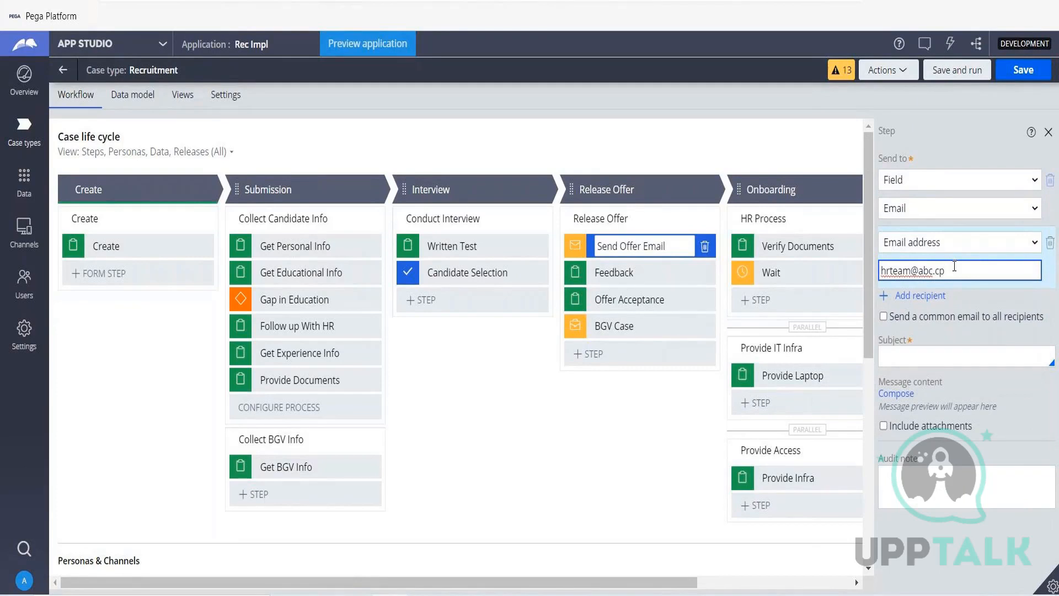
{"action": "left_click_drag", "start_coordinate": [891, 319], "coordinate": [1043, 324]}
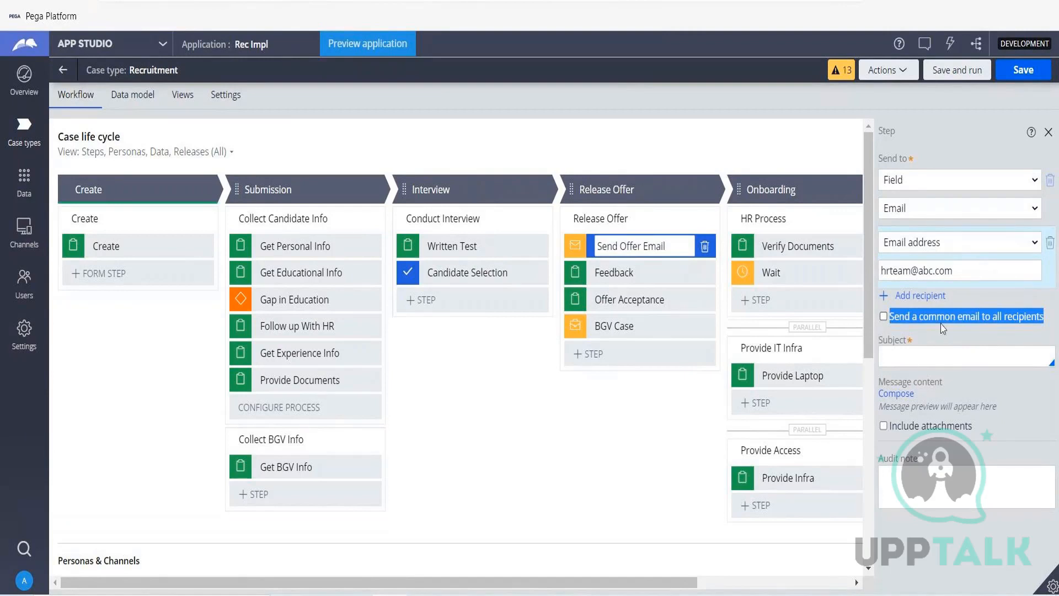
- Enter OfferLetter as the email subject after browsing the property list
{"action": "left_click", "coordinate": [910, 352]}
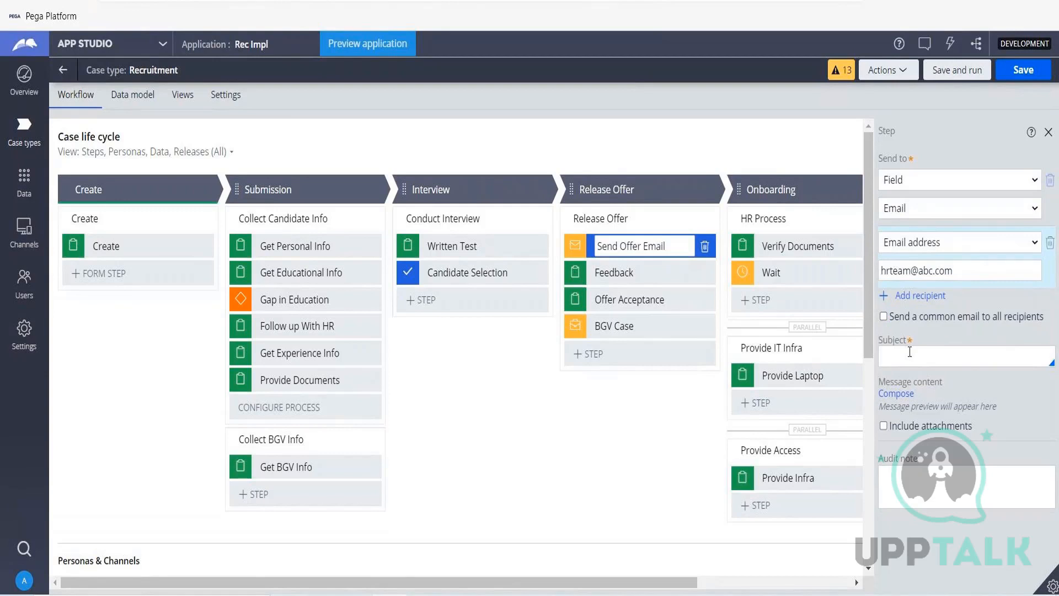
{"action": "key", "text": "Down"}
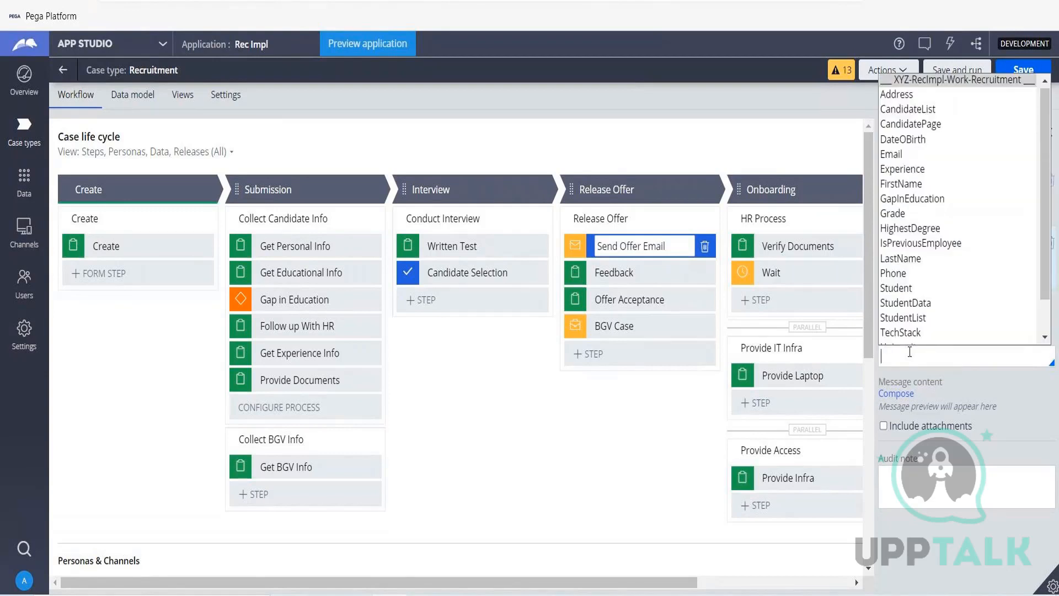
{"action": "left_click_drag", "start_coordinate": [1048, 210], "coordinate": [1044, 316]}
{"action": "left_click", "coordinate": [910, 323]}
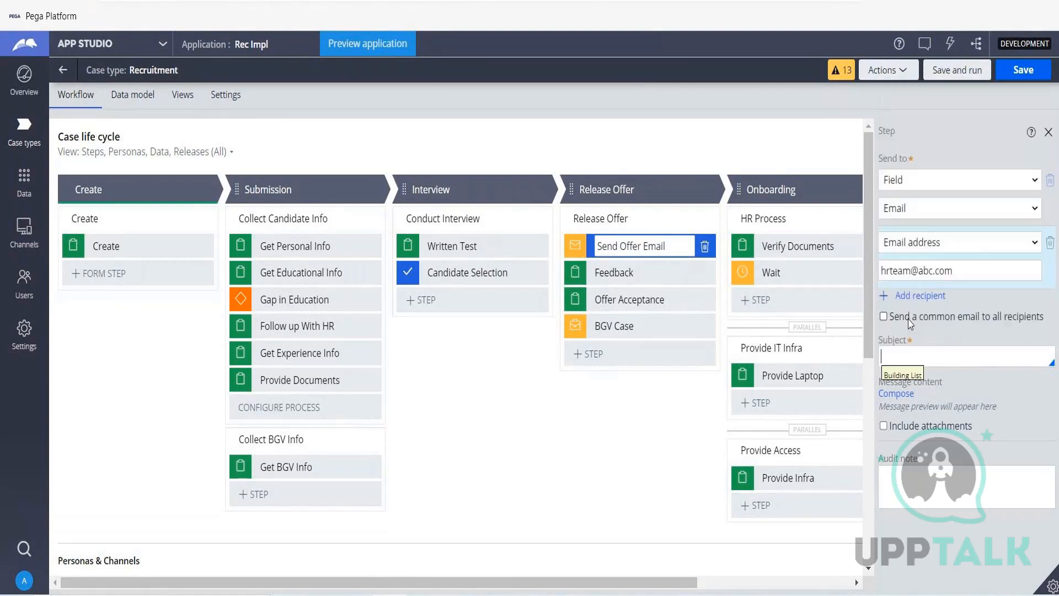
{"action": "scroll", "coordinate": [951, 167], "scroll_direction": "down", "scroll_amount": 14}
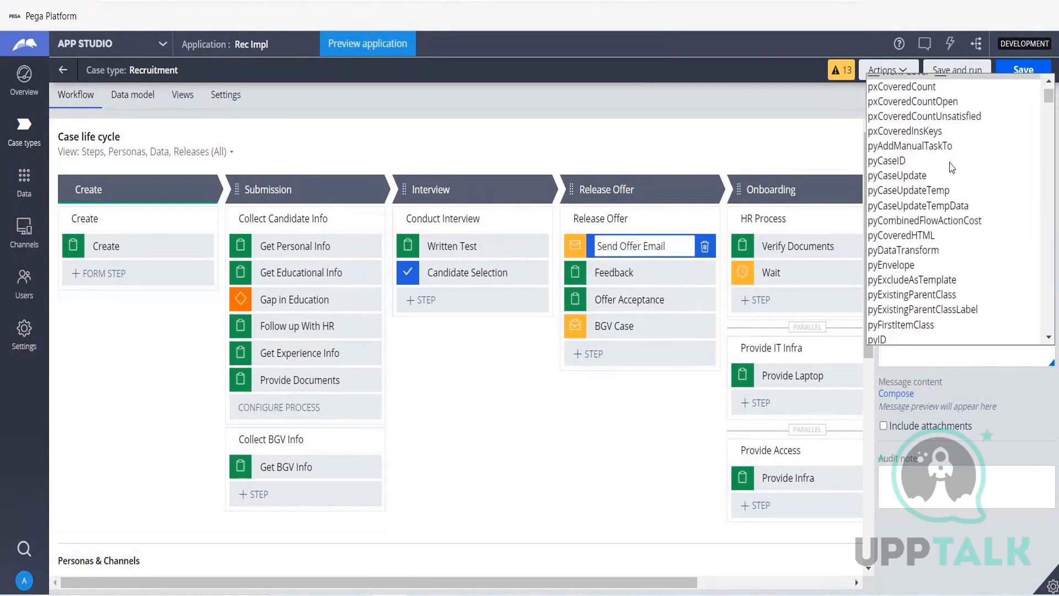
{"action": "scroll", "coordinate": [951, 166], "scroll_direction": "up", "scroll_amount": 6}
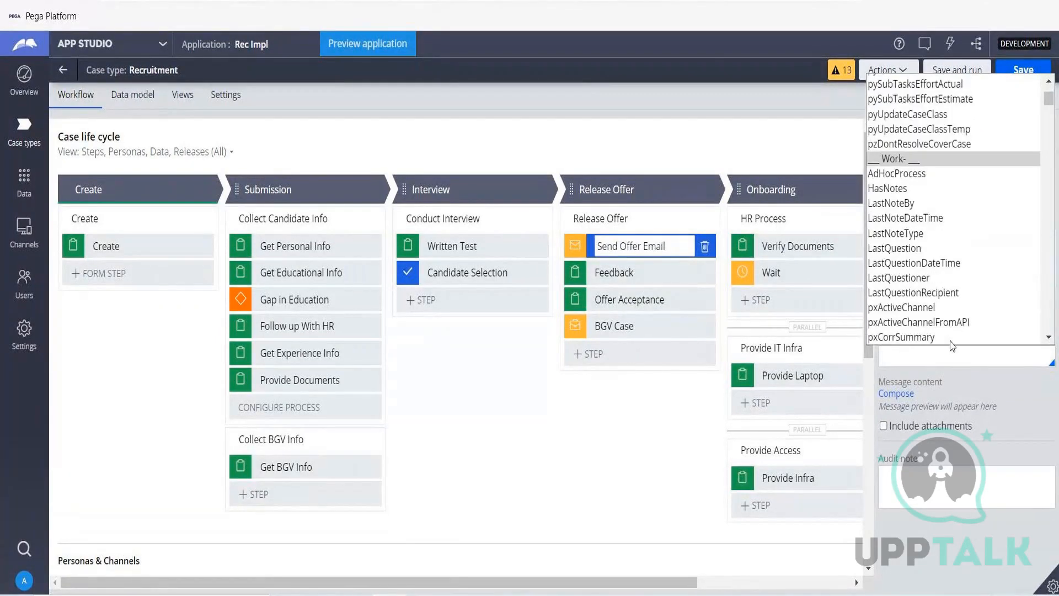
{"action": "scroll", "coordinate": [944, 132], "scroll_direction": "down", "scroll_amount": 20}
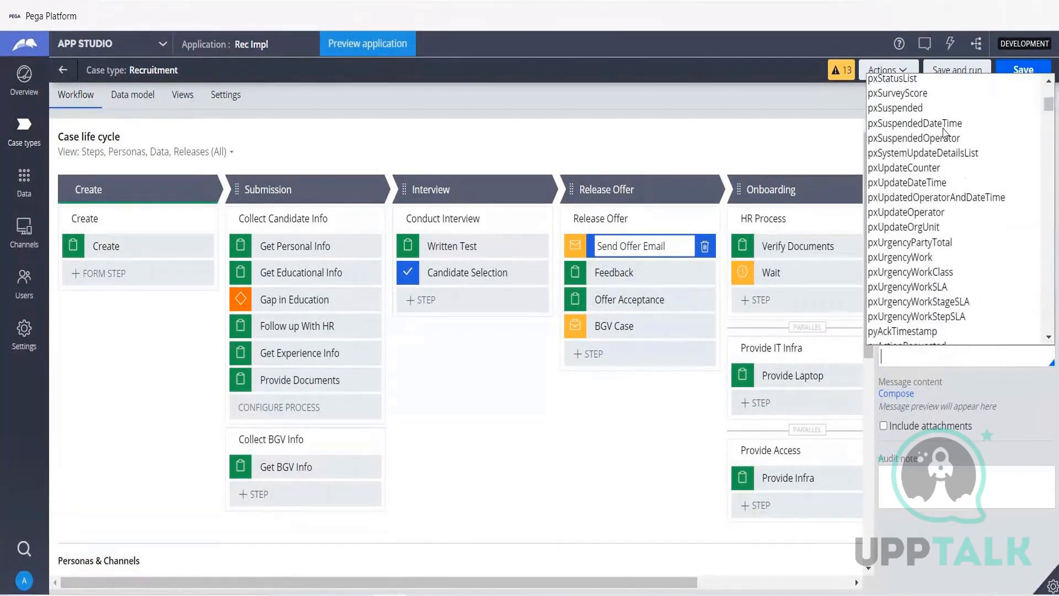
{"action": "scroll", "coordinate": [943, 191], "scroll_direction": "down", "scroll_amount": 8}
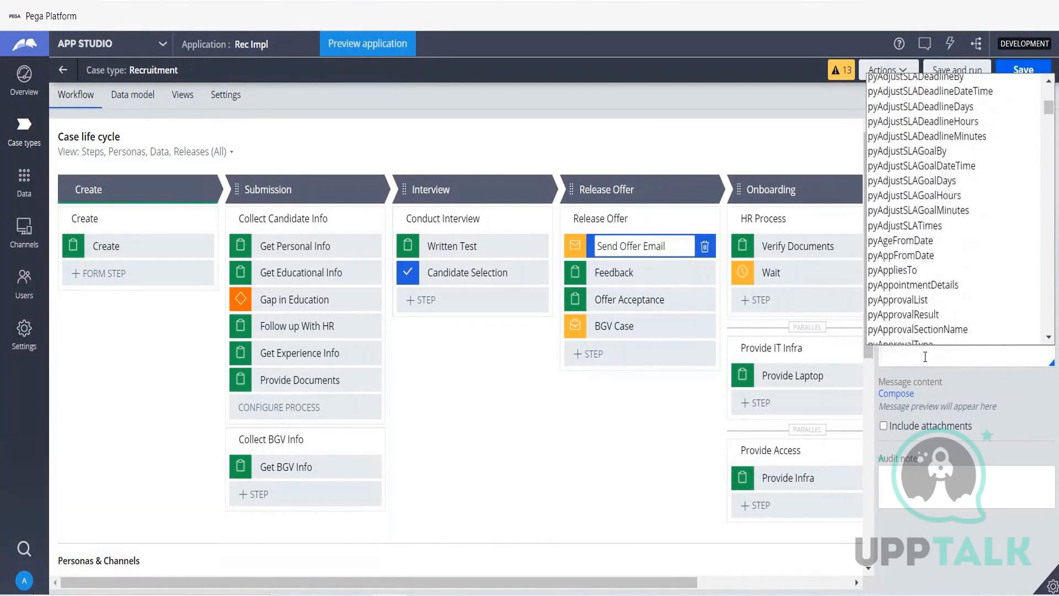
{"action": "type", "text": "OfferLetter"}
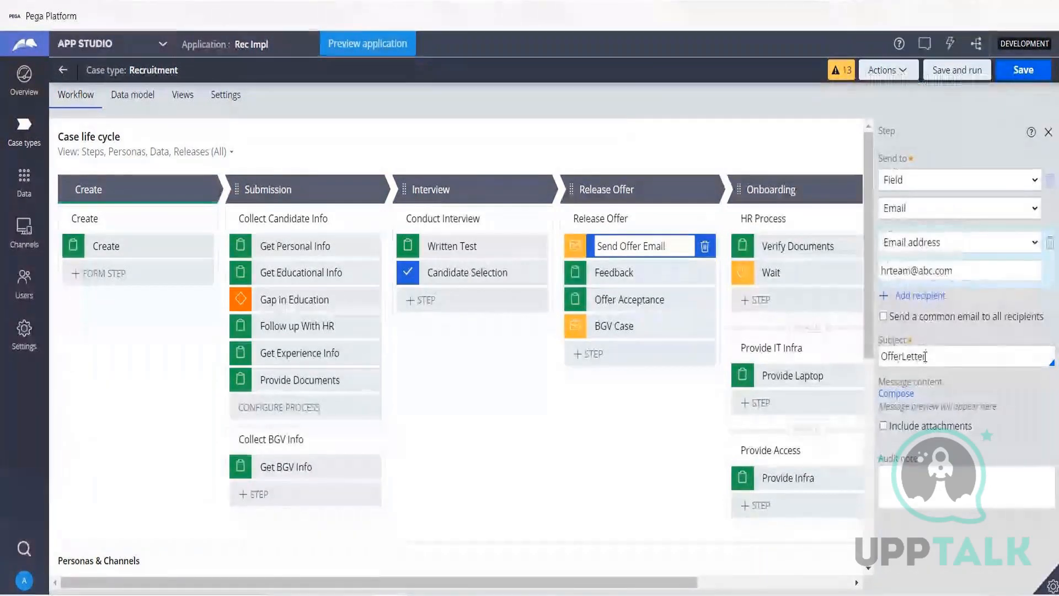
- Correct the subject to 'Offer Letter' and open the message composer's template choices
{"action": "left_click", "coordinate": [904, 356]}
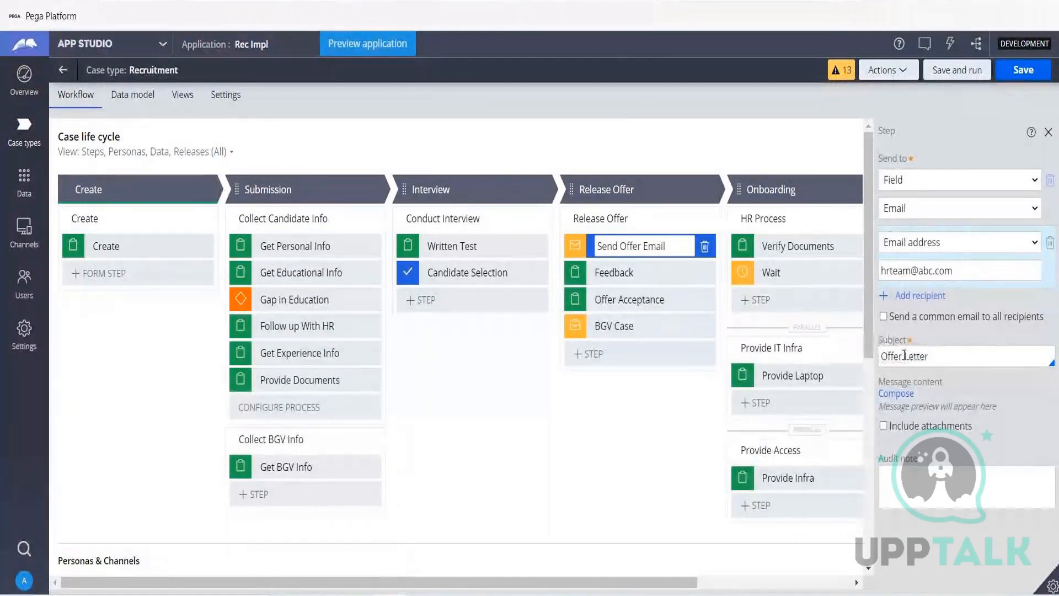
{"action": "left_click", "coordinate": [905, 395]}
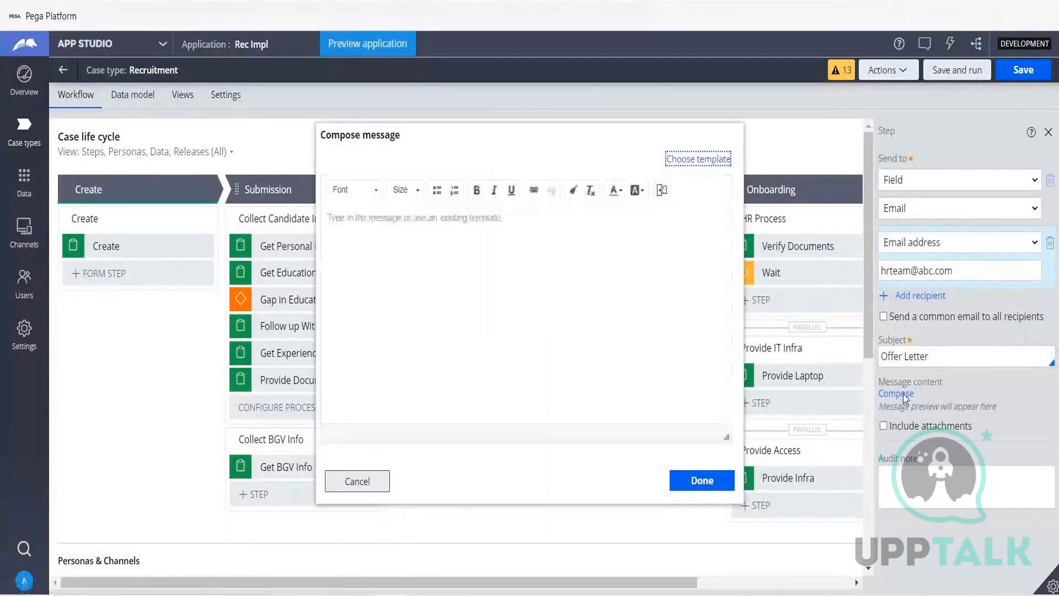
{"action": "left_click", "coordinate": [696, 160]}
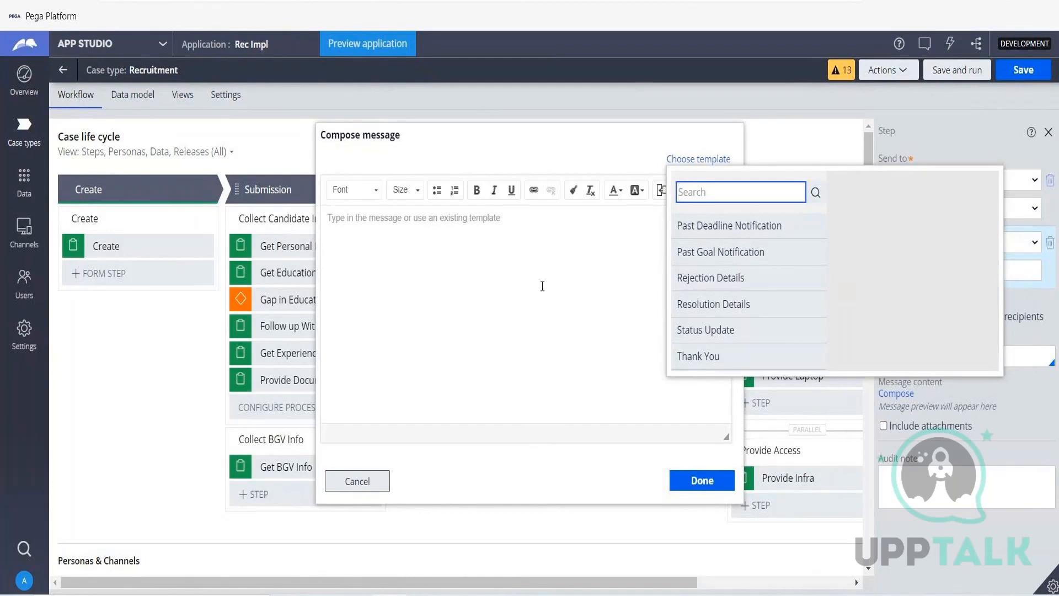
- Type 'Hi,' and 'Congratulation' on separate lines of the message body
{"action": "left_click", "coordinate": [499, 290]}
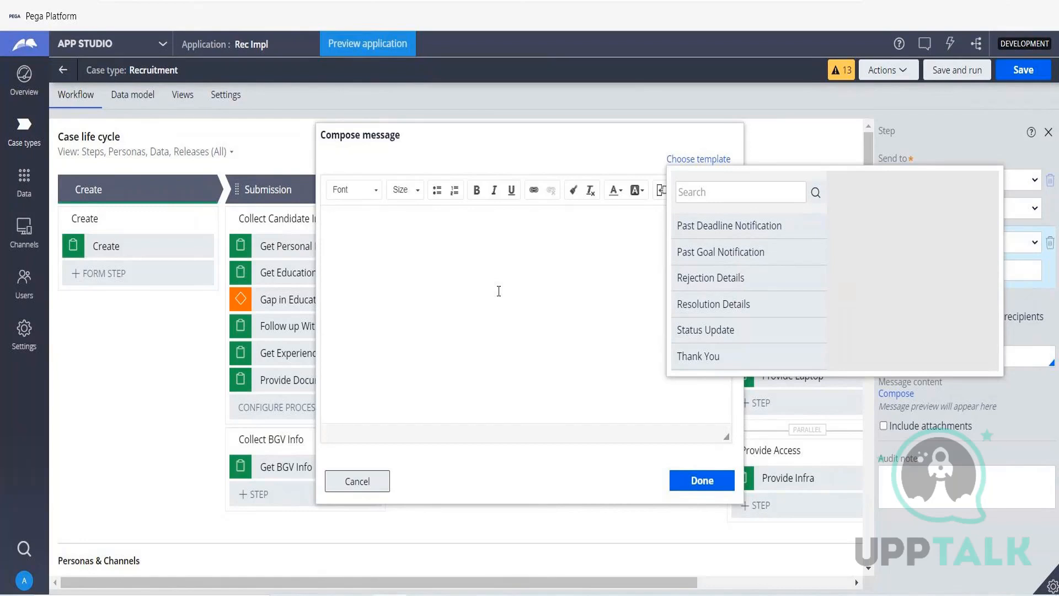
{"action": "type", "text": "Hi,"}
{"action": "key", "text": "Return"}
{"action": "type", "text": "Congratultion"}
{"action": "key", "text": "Left"}
{"action": "type", "text": "a"}
- Apply the Thank You template to the offer email body
{"action": "left_click", "coordinate": [697, 358]}
{"action": "left_click", "coordinate": [947, 302]}
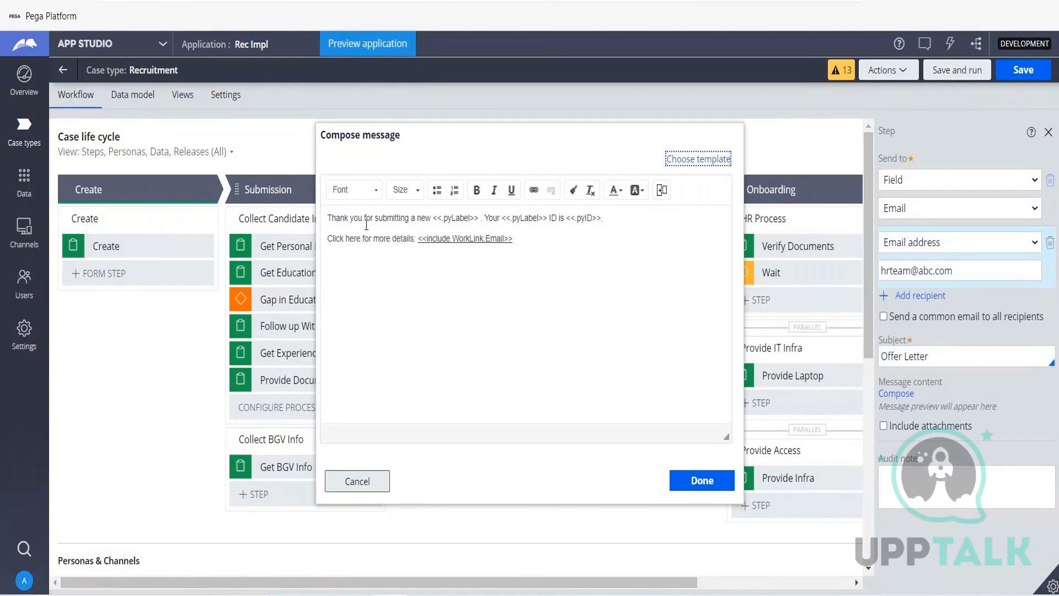
{"action": "mouse_move", "coordinate": [446, 219]}
- Delete the 'Click here for more details' line and add a 'Hi <<FirstName>>' greeting
{"action": "left_click_drag", "start_coordinate": [538, 241], "coordinate": [321, 243]}
{"action": "key", "text": "BackSpace"}
{"action": "key", "text": "Up"}
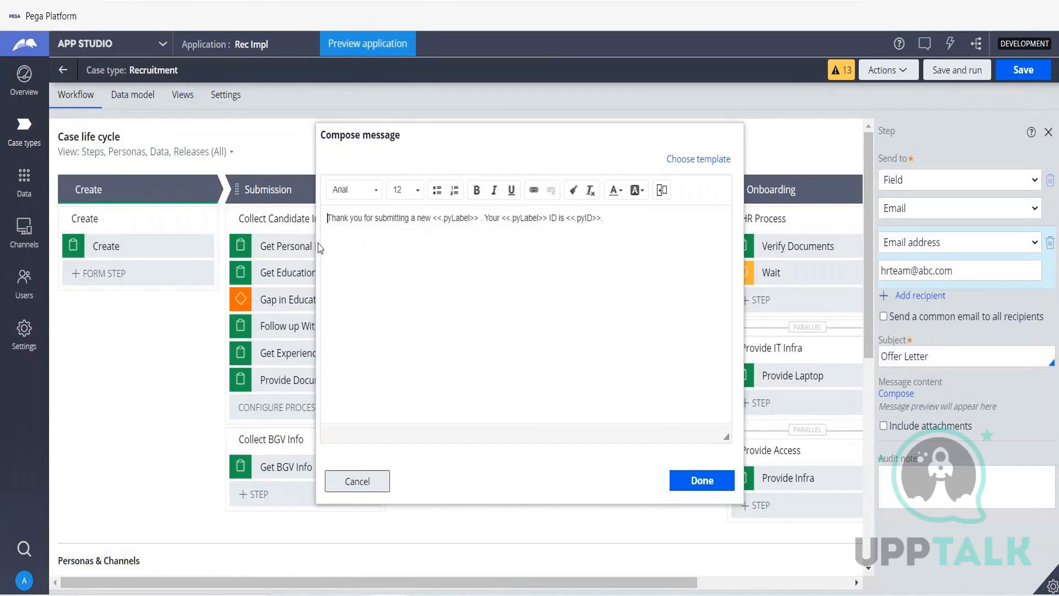
{"action": "key", "text": "Return"}
{"action": "key", "text": "Up"}
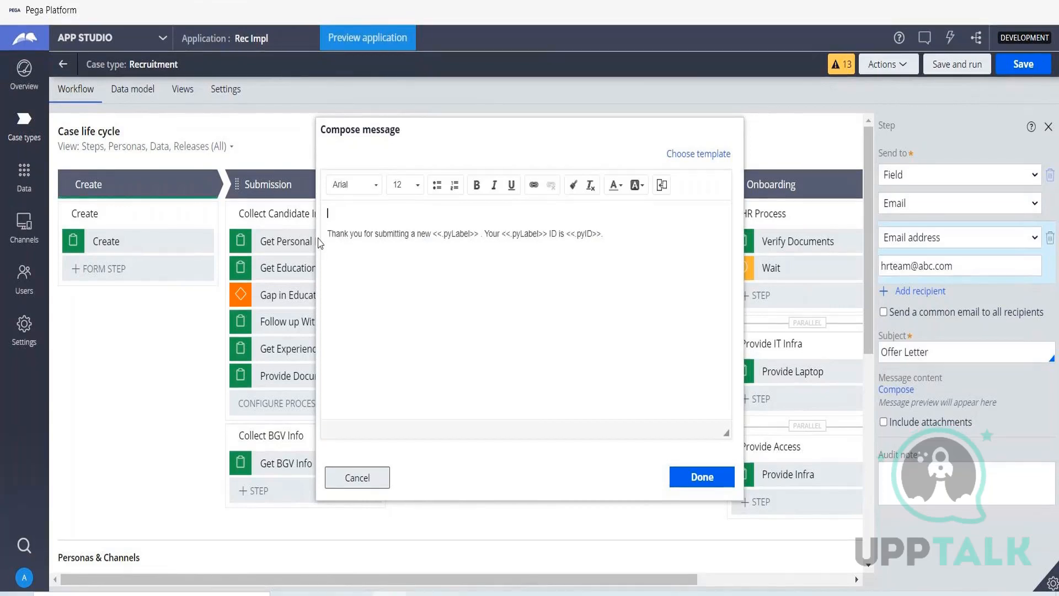
{"action": "type", "text": "Hi "}
{"action": "type", "text": "<<>>"}
{"action": "type", "text": "."}
{"action": "type", "text": "First"}
{"action": "type", "text": "N"}
{"action": "type", "text": "ame>>"}
- Add lines 'Congratulations!!' and 'We are please to offer <<' above the thank-you text
{"action": "left_click", "coordinate": [329, 231]}
{"action": "key", "text": "Return"}
{"action": "key", "text": "Up"}
{"action": "key", "text": "Return"}
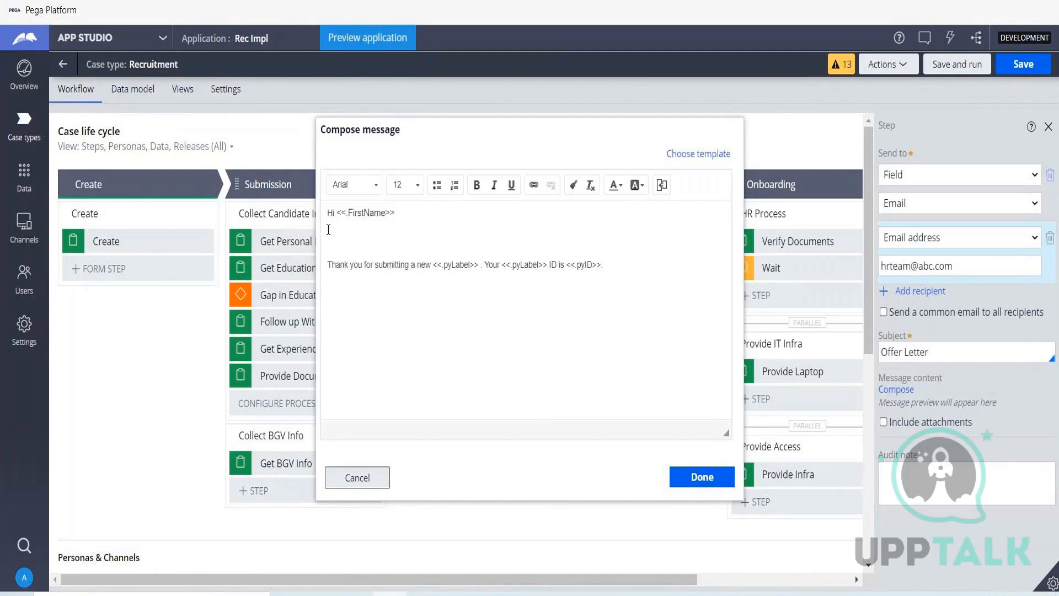
{"action": "left_click", "coordinate": [329, 230]}
{"action": "type", "text": "Congratulations!!"}
{"action": "key", "text": "Return"}
{"action": "type", "text": "W"}
{"action": "type", "text": "e a"}
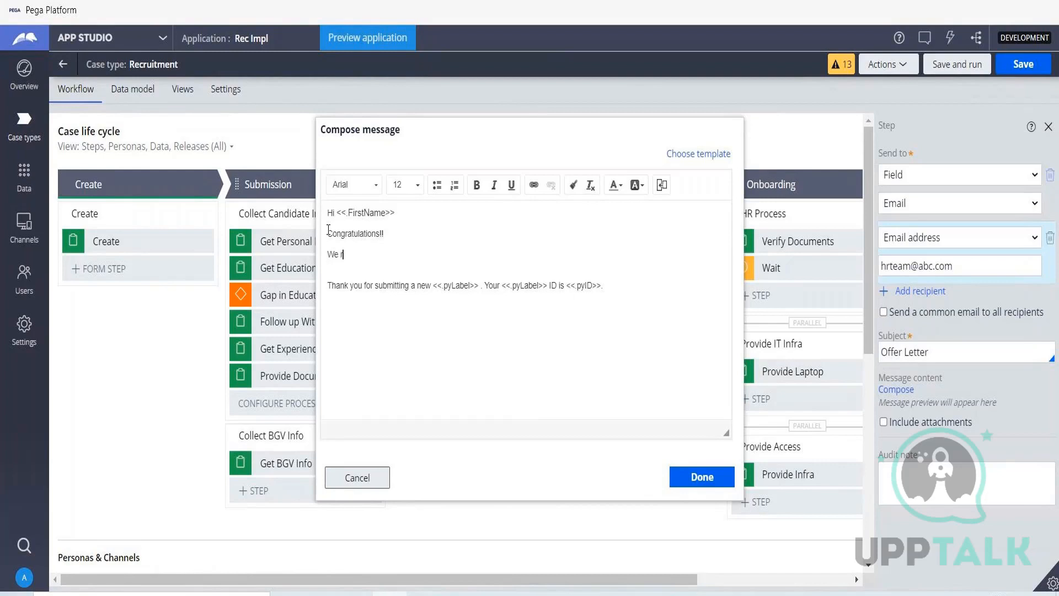
{"action": "type", "text": "re please to offer"}
{"action": "type", "text": "<<"}
{"action": "key", "text": "BackSpace"}
{"action": "key", "text": "BackSpace"}
{"action": "key", "text": "BackSpace"}
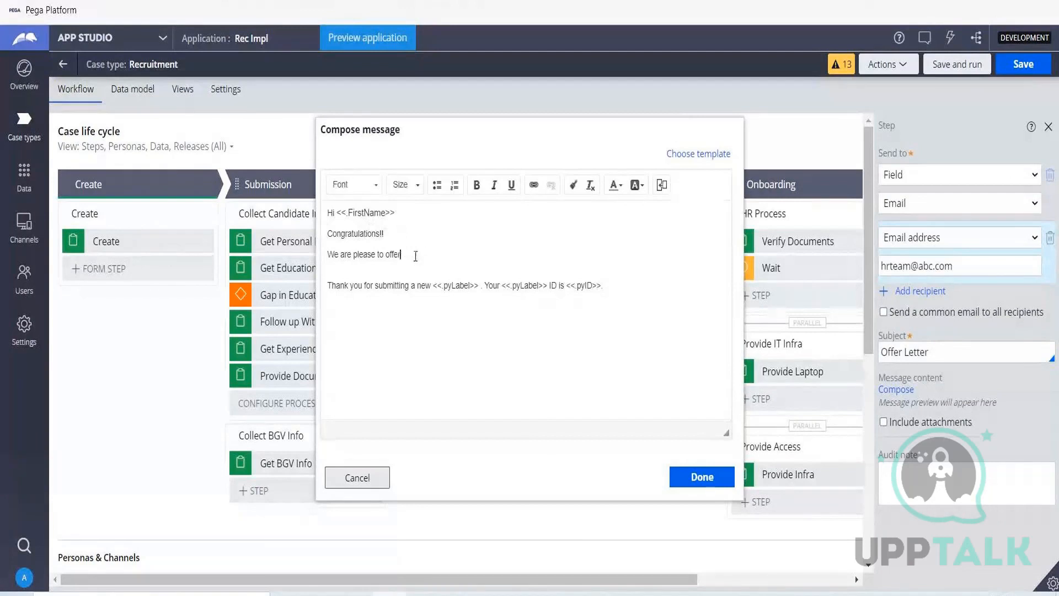
{"action": "type", "text": "<<>>"}
- Insert the First Name field after 'We are please to offer' from the field list
{"action": "left_click", "coordinate": [426, 253]}
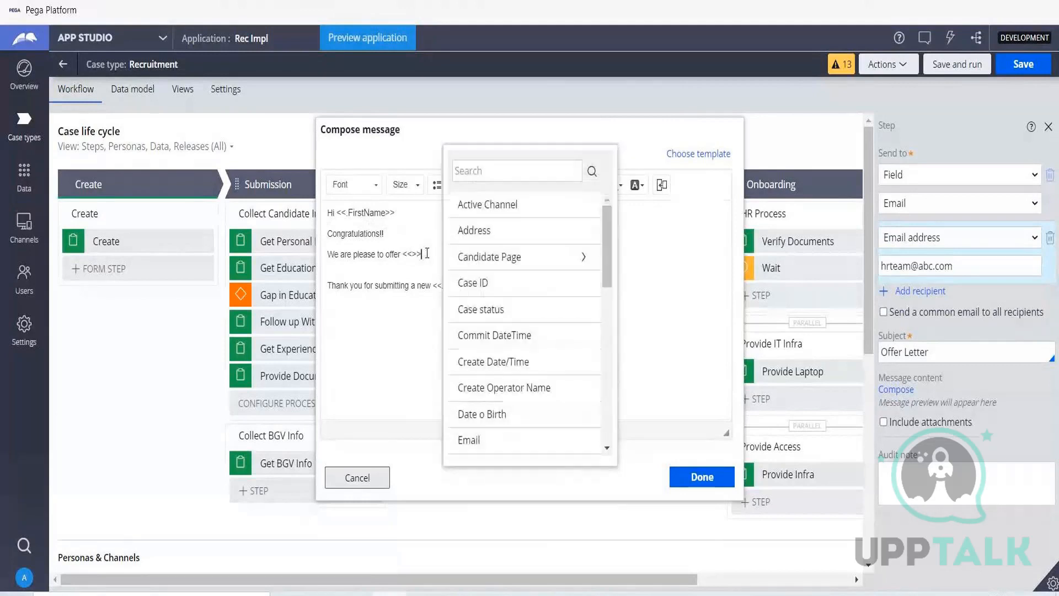
{"action": "mouse_move", "coordinate": [607, 259]}
{"action": "left_mouse_down"}
{"action": "mouse_move", "coordinate": [604, 367]}
{"action": "mouse_move", "coordinate": [620, 242]}
{"action": "mouse_move", "coordinate": [614, 263]}
{"action": "left_mouse_up"}
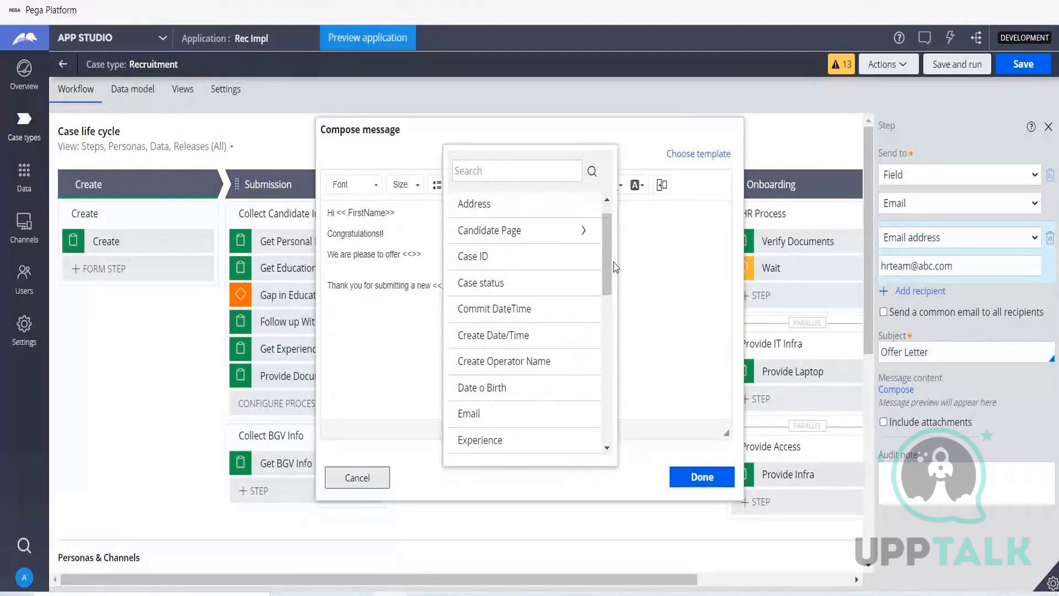
{"action": "scroll", "coordinate": [561, 373], "scroll_direction": "down", "scroll_amount": 4}
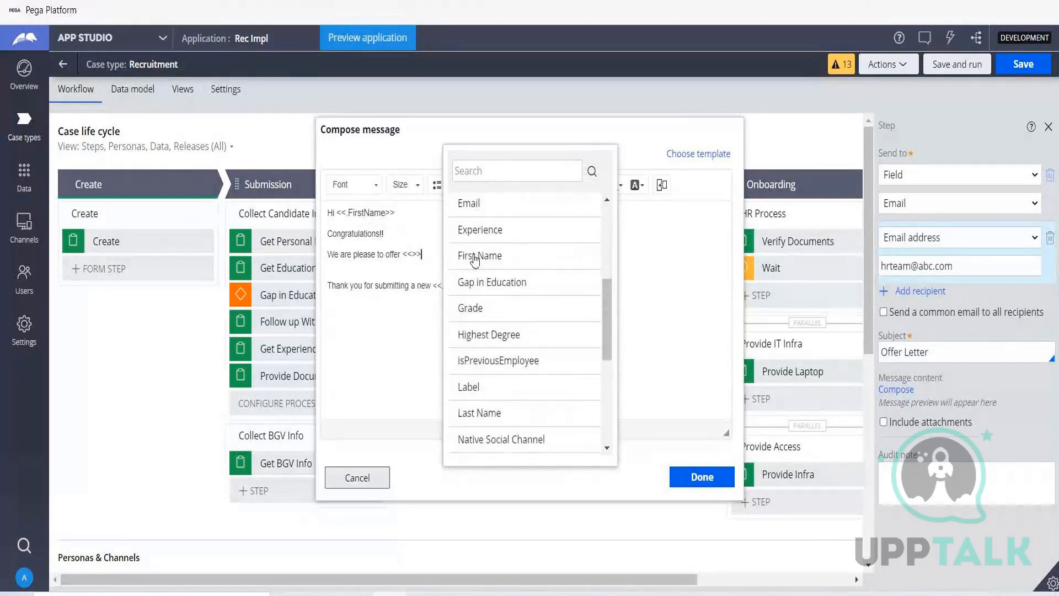
{"action": "left_click", "coordinate": [475, 257]}
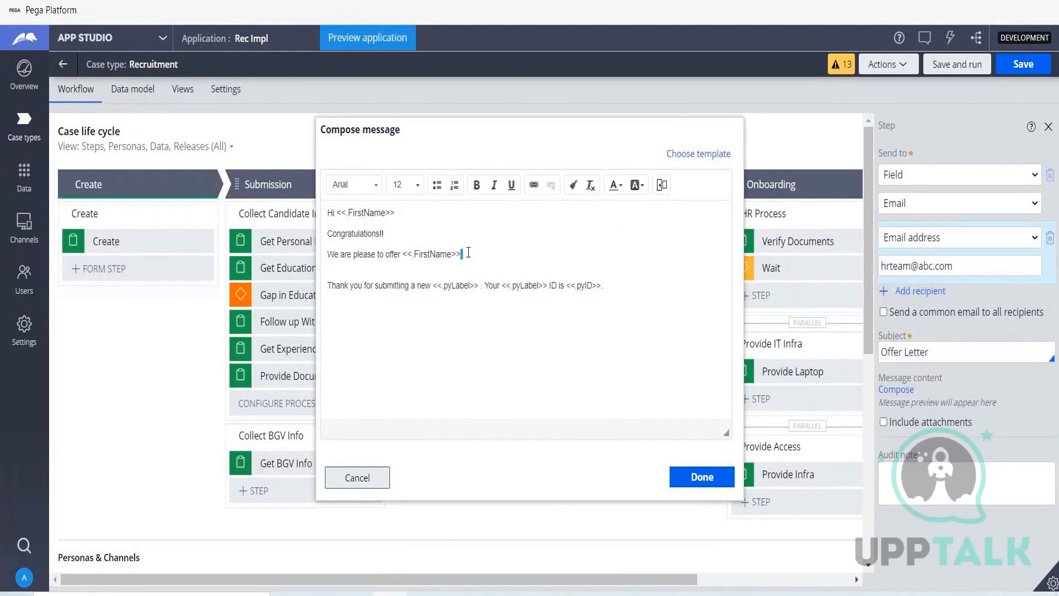
- Reposition the caret in the message body, reopening the field list and right-click menu
{"action": "left_click", "coordinate": [465, 256]}
{"action": "left_click", "coordinate": [464, 254]}
{"action": "left_click", "coordinate": [458, 252]}
{"action": "left_click", "coordinate": [465, 255]}
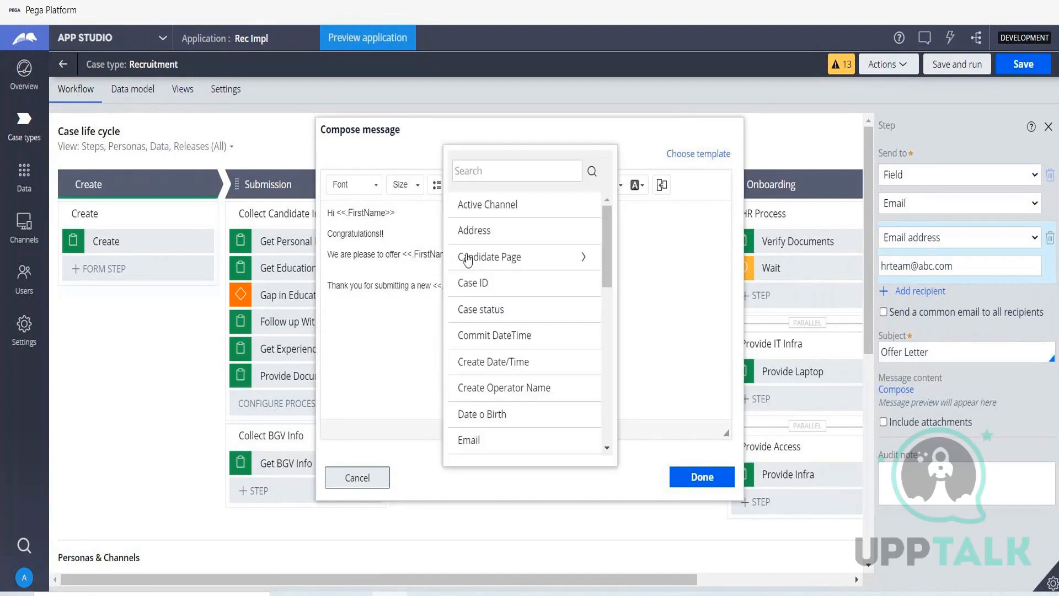
{"action": "scroll", "coordinate": [495, 381], "scroll_direction": "down", "scroll_amount": 5}
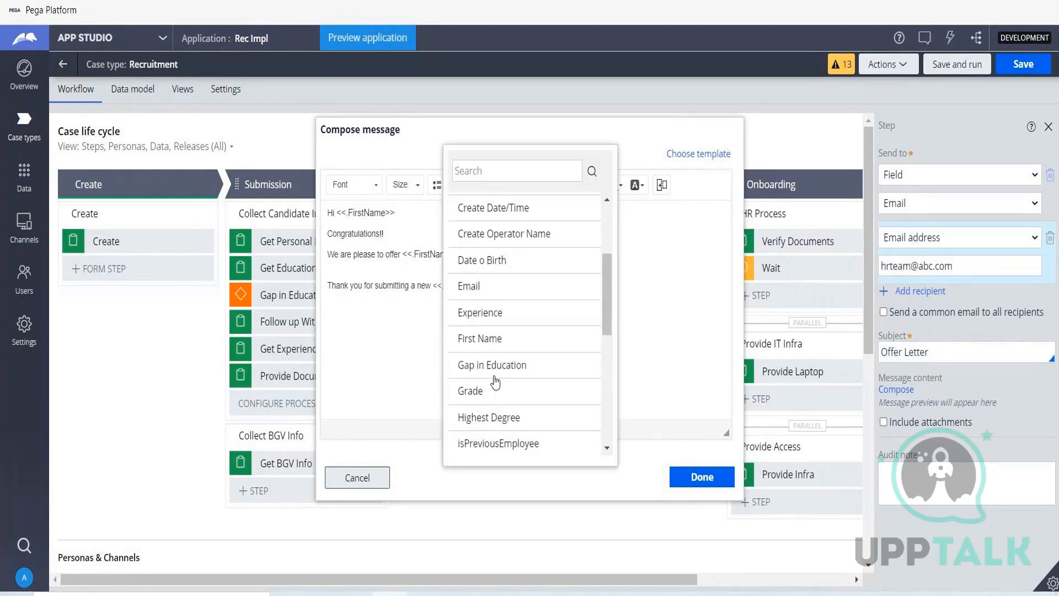
{"action": "scroll", "coordinate": [495, 381], "scroll_direction": "down", "scroll_amount": 1}
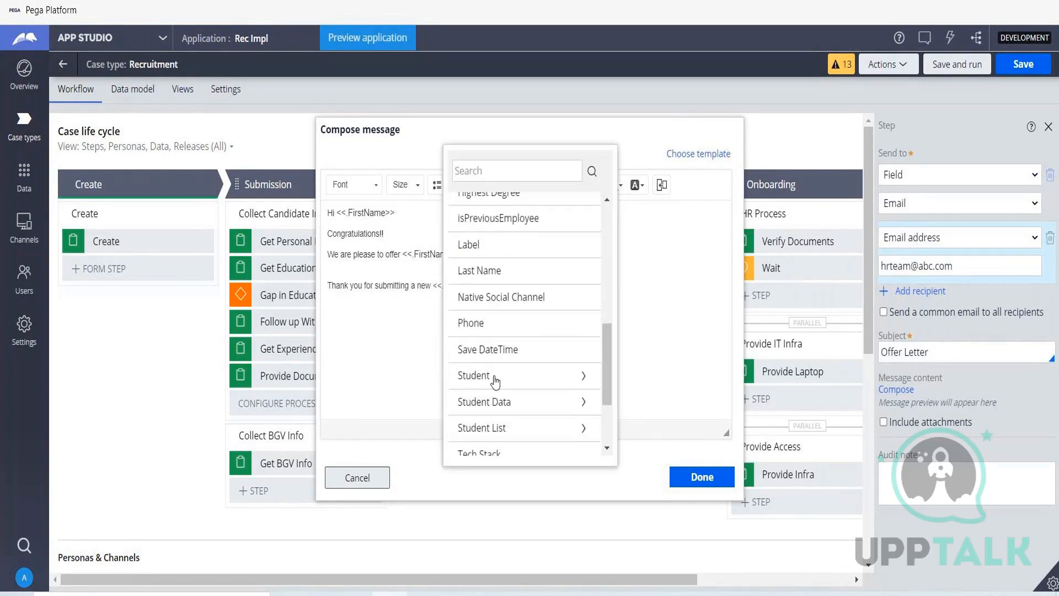
{"action": "left_click", "coordinate": [432, 373]}
{"action": "left_click", "coordinate": [437, 204]}
{"action": "left_click", "coordinate": [634, 291]}
{"action": "right_click", "coordinate": [611, 365]}
{"action": "left_click", "coordinate": [341, 340]}
- Start a new line below the thank-you sentence with an empty <<>> field placeholder
{"action": "left_click", "coordinate": [444, 226]}
{"action": "type", "text": "<<>>"}
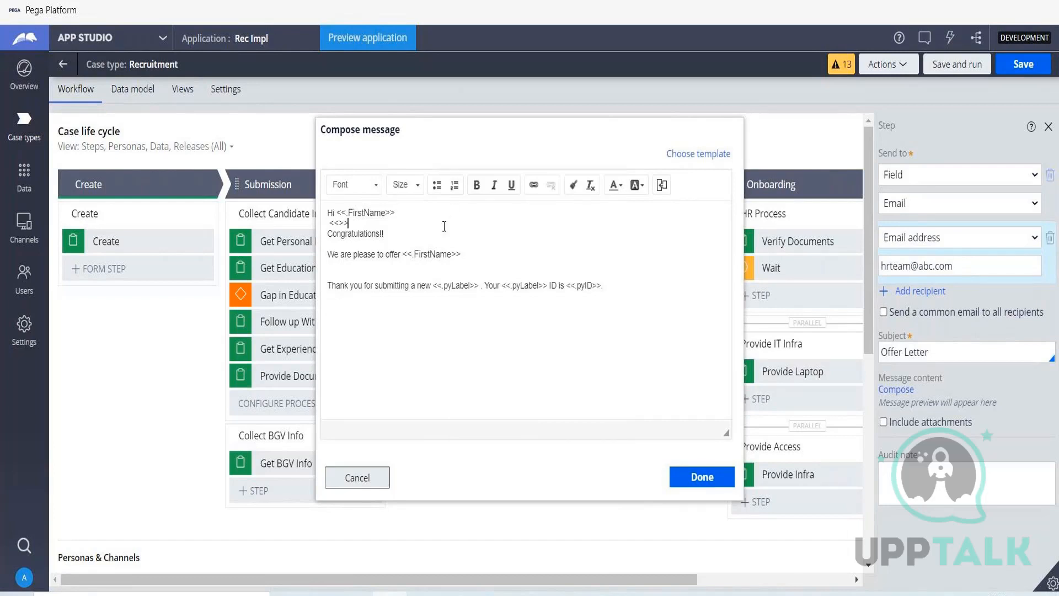
{"action": "mouse_move", "coordinate": [461, 256]}
{"action": "left_click", "coordinate": [467, 254]}
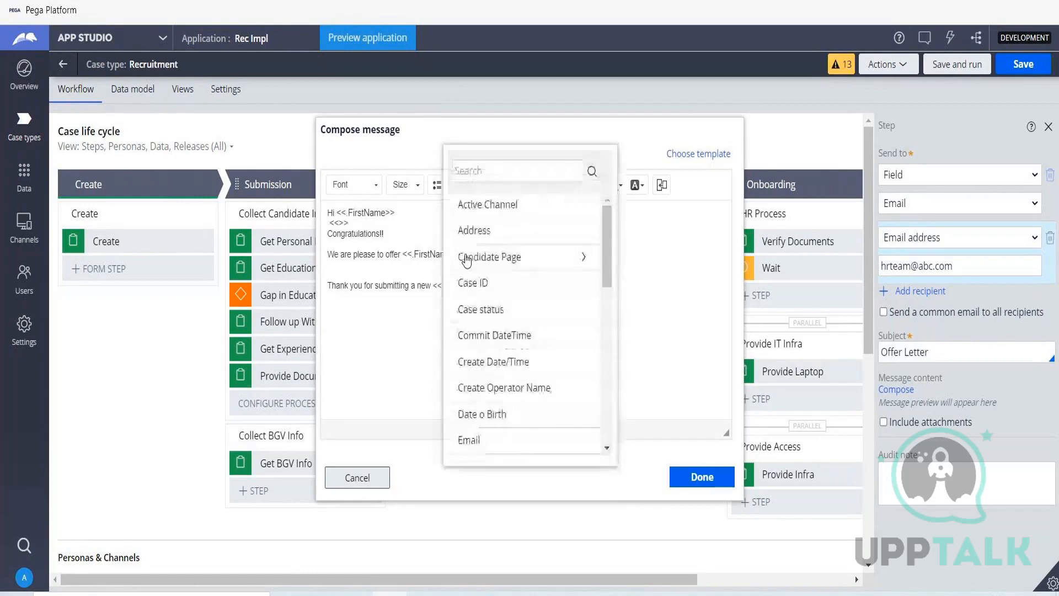
{"action": "left_click", "coordinate": [414, 234]}
{"action": "mouse_move", "coordinate": [398, 216]}
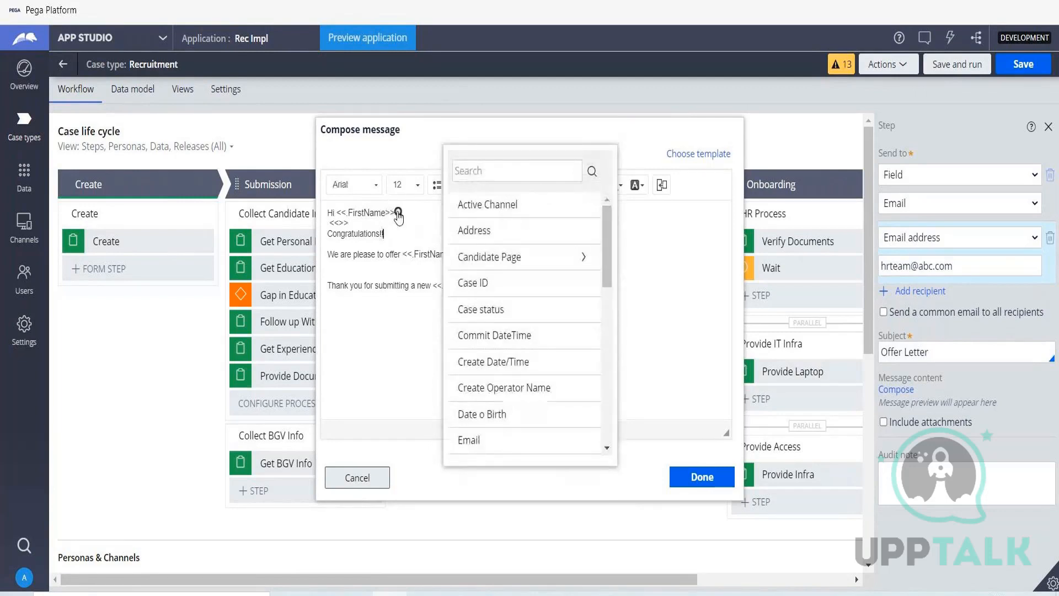
{"action": "left_click", "coordinate": [428, 254]}
{"action": "scroll", "coordinate": [531, 387], "scroll_direction": "down", "scroll_amount": 5}
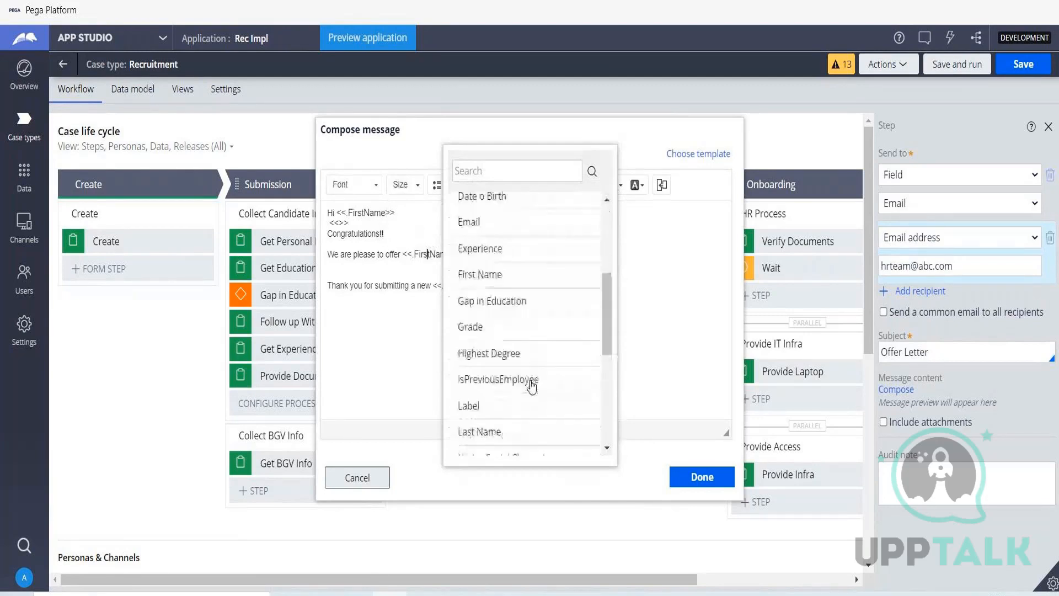
{"action": "left_click", "coordinate": [378, 323]}
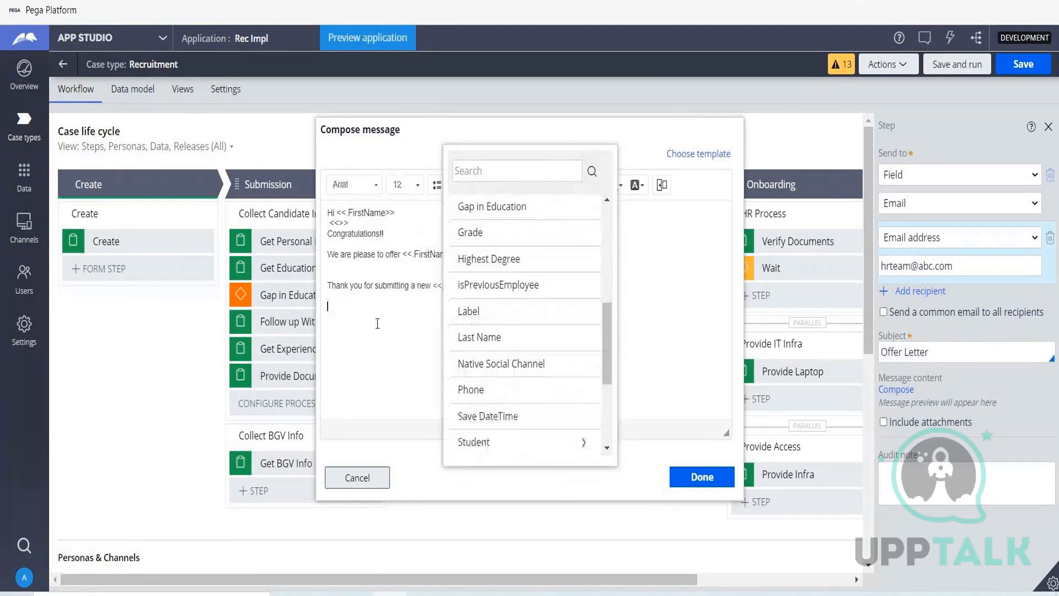
{"action": "left_click_drag", "start_coordinate": [607, 348], "coordinate": [609, 455]}
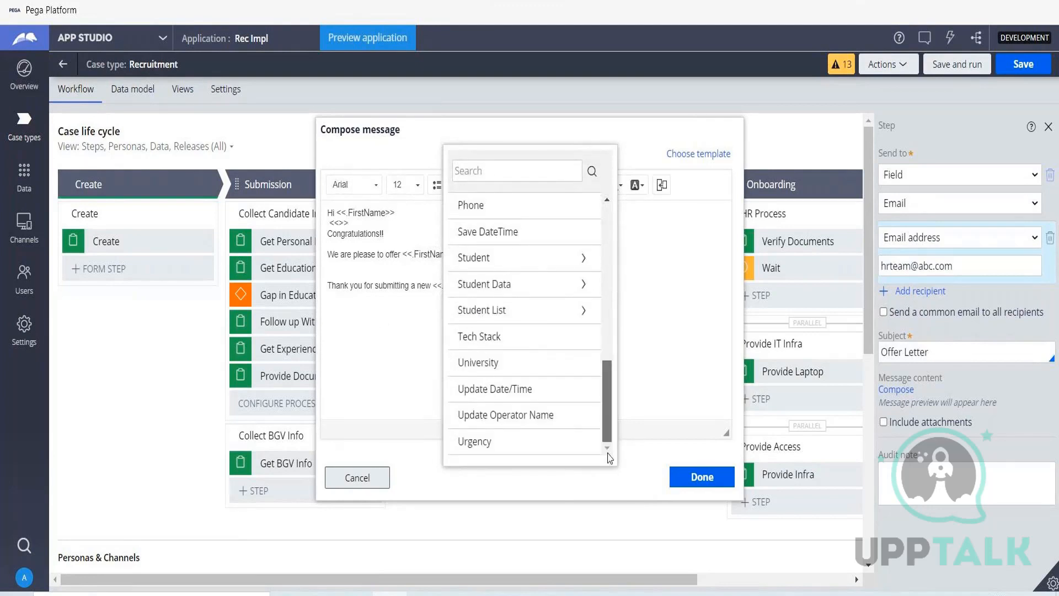
- Insert the Student Data SID field from the property picker on that line
{"action": "left_click", "coordinate": [501, 290]}
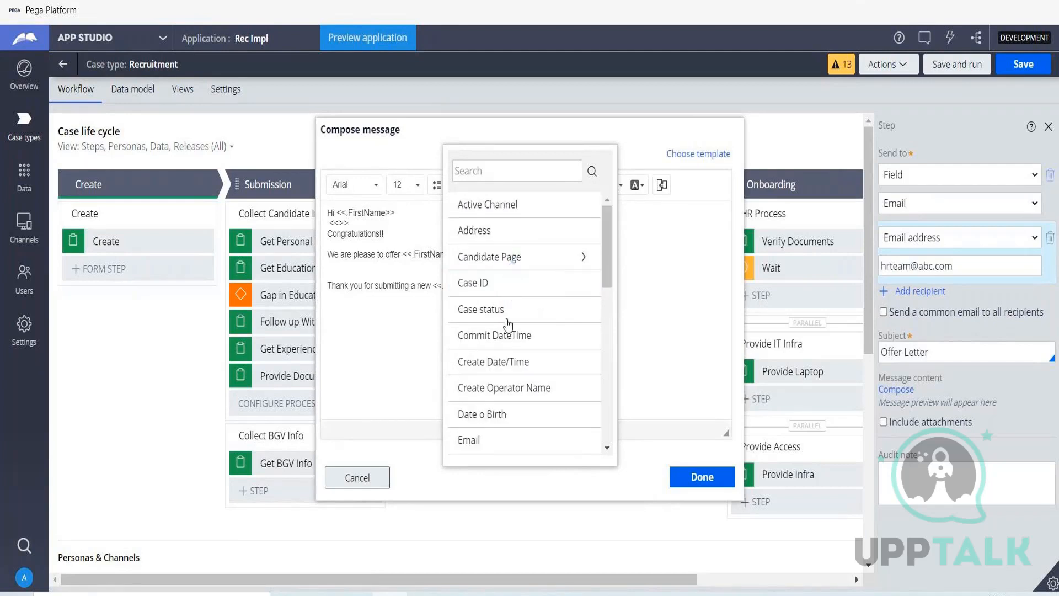
{"action": "scroll", "coordinate": [508, 325], "scroll_direction": "down", "scroll_amount": 3}
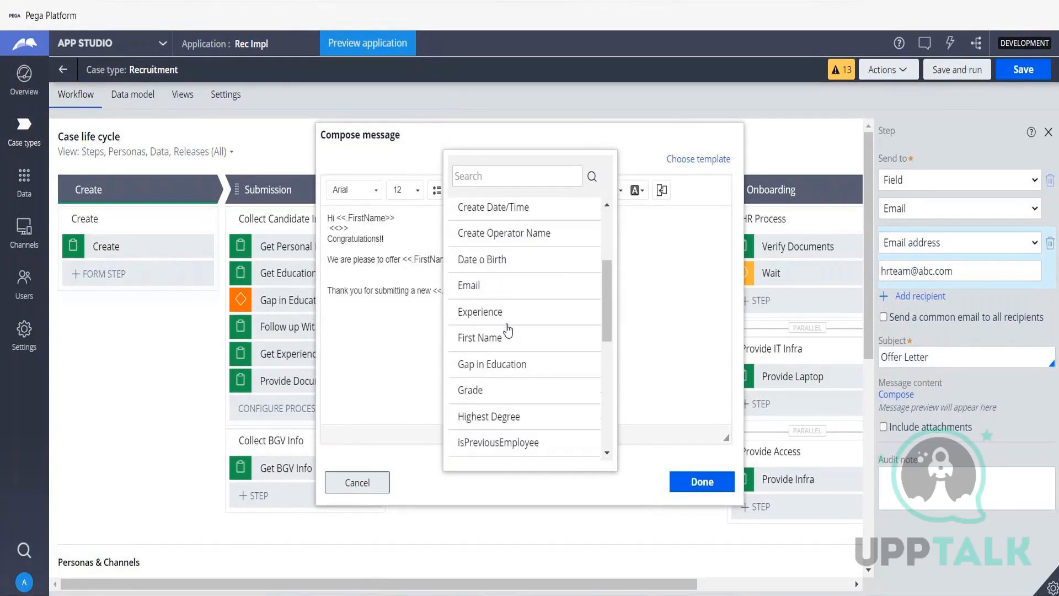
{"action": "scroll", "coordinate": [508, 329], "scroll_direction": "down", "scroll_amount": 5}
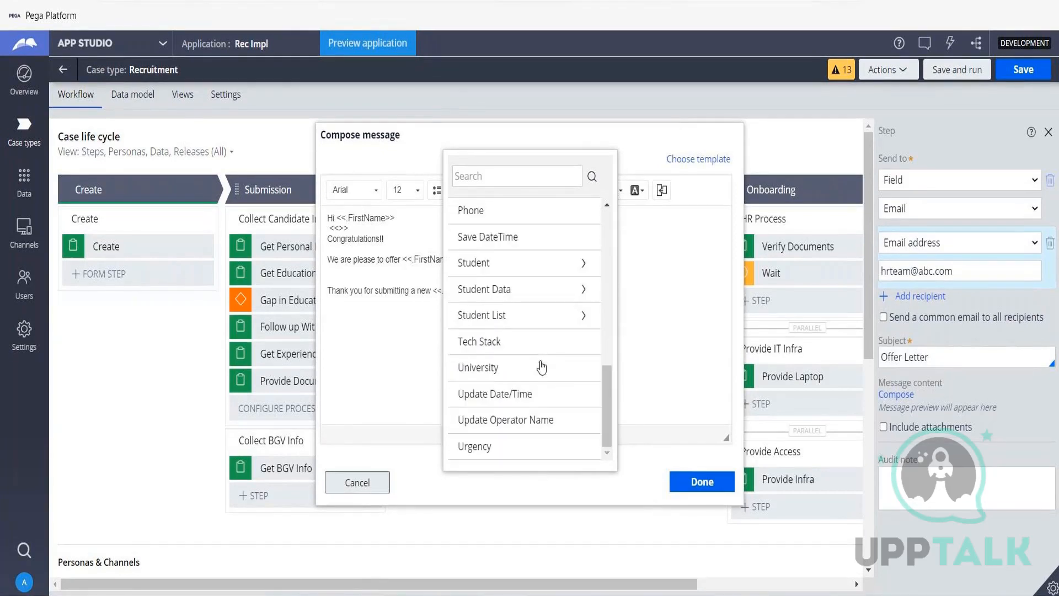
{"action": "left_click", "coordinate": [584, 291]}
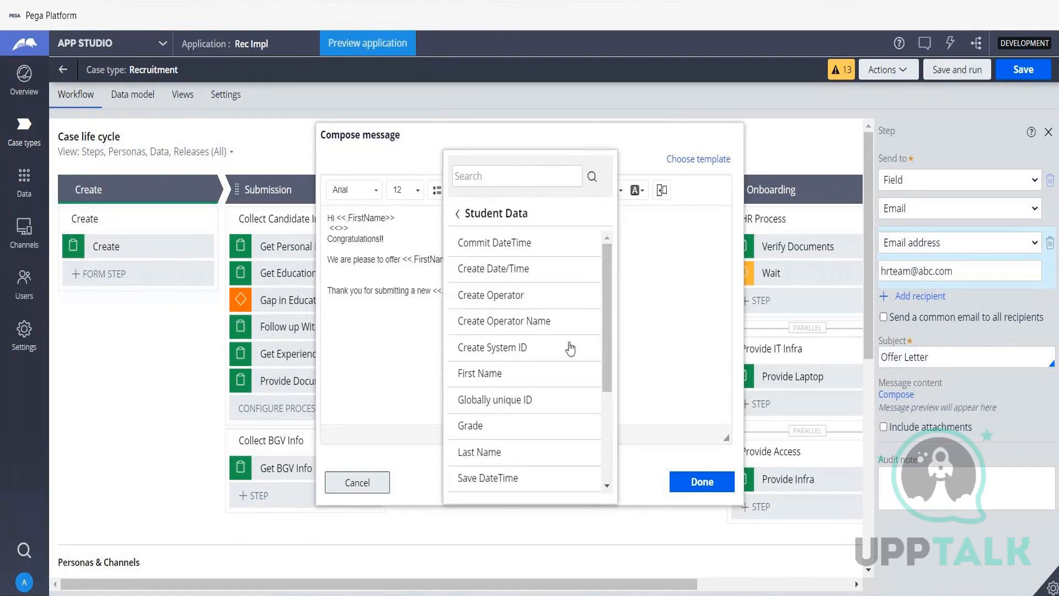
{"action": "scroll", "coordinate": [570, 348], "scroll_direction": "down", "scroll_amount": 3}
{"action": "scroll", "coordinate": [541, 317], "scroll_direction": "down", "scroll_amount": 1}
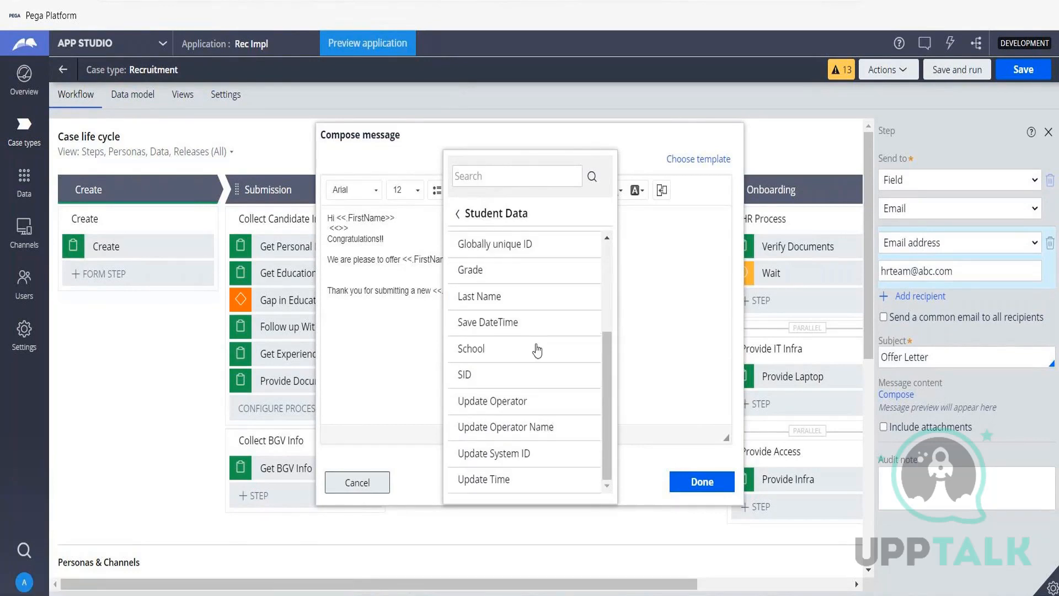
{"action": "left_click", "coordinate": [463, 375]}
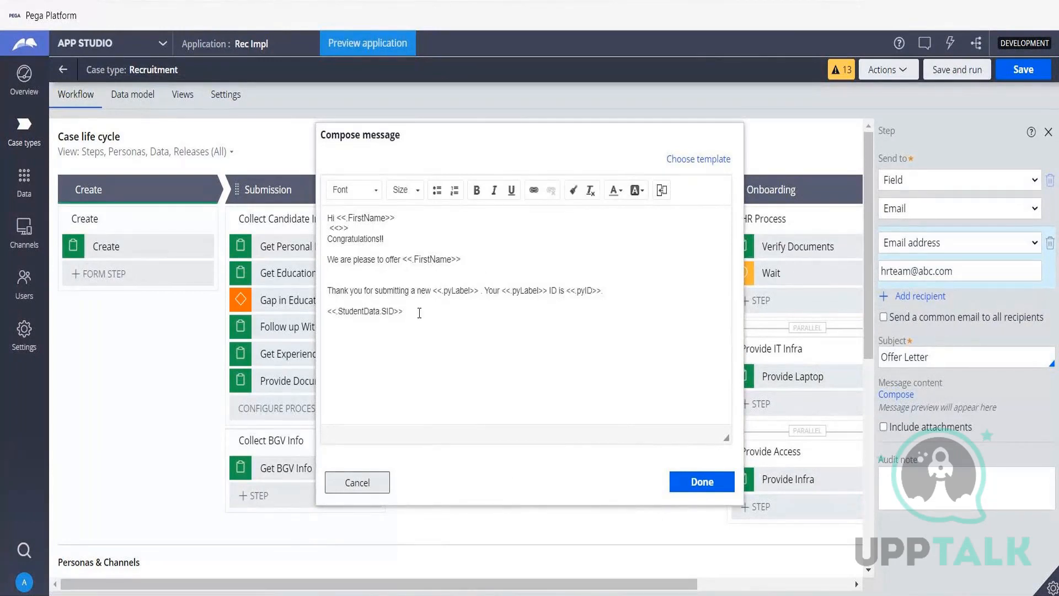
- Replace the First Name field after 'offer' with 'a position of Project Manager'
{"action": "key", "text": "BackSpace"}
{"action": "right_click", "coordinate": [469, 258]}
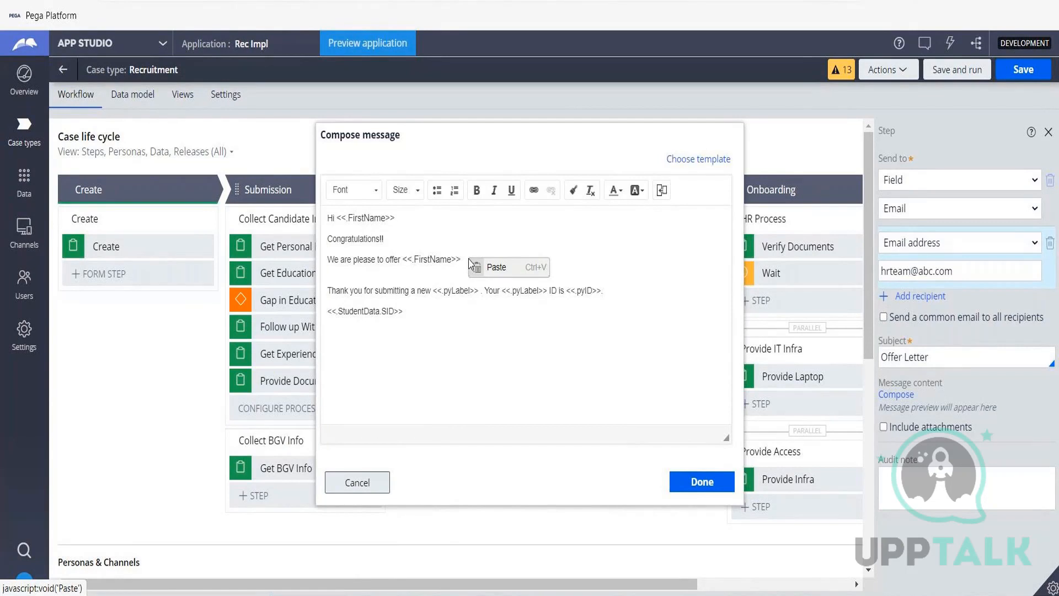
{"action": "left_click", "coordinate": [401, 259]}
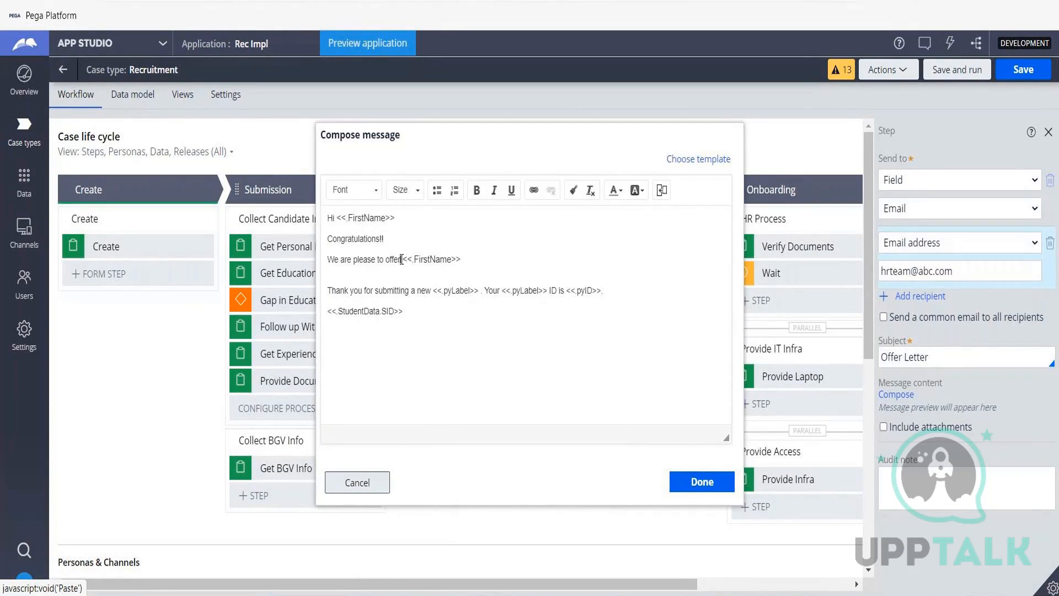
{"action": "left_click_drag", "start_coordinate": [401, 259], "coordinate": [469, 261]}
{"action": "key", "text": "BackSpace"}
{"action": "type", "text": "a position of Pro"}
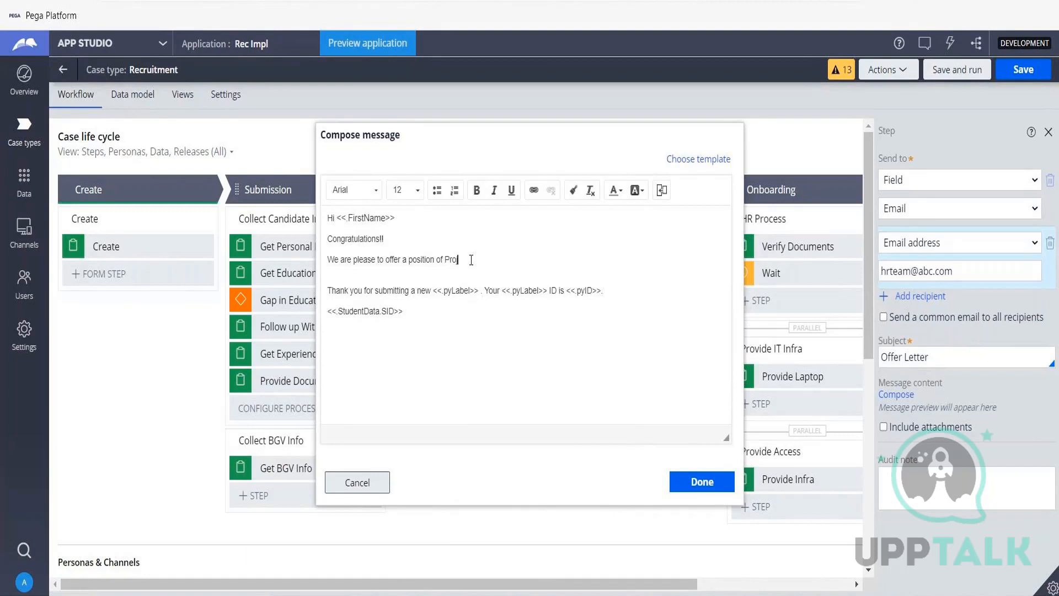
{"action": "type", "text": "ject"}
{"action": "key", "text": "BackSpace"}
{"action": "type", "text": "ct Manager"}
- Delete the thank-you and SID lines and sign off with 'Regards,' / 'ABC Fin Corp'
{"action": "left_click_drag", "start_coordinate": [441, 322], "coordinate": [324, 285]}
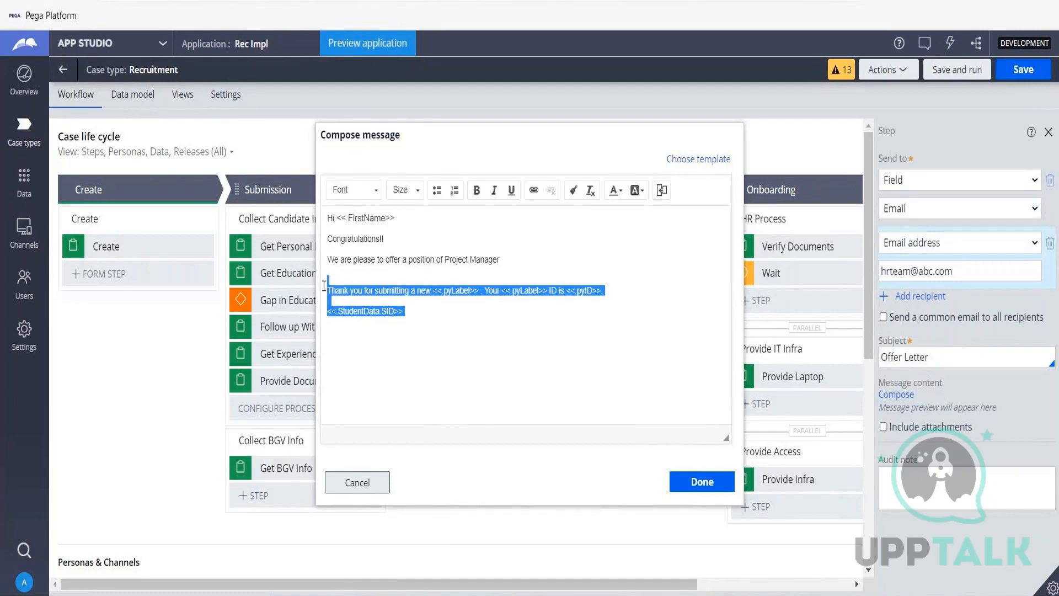
{"action": "key", "text": "BackSpace"}
{"action": "type", "text": "Te"}
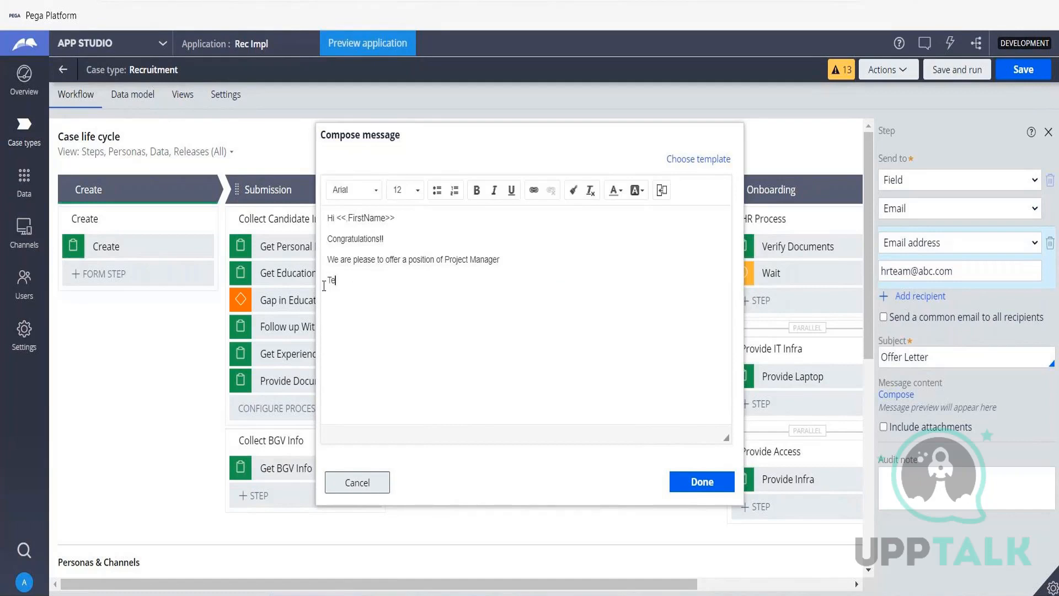
{"action": "key", "text": "BackSpace"}
{"action": "key", "text": "BackSpace"}
{"action": "type", "text": "Regards,"}
{"action": "key", "text": "Return"}
{"action": "type", "text": "ABC Fin Corp"}
- Close Compose message with Done, then save and run the Recruitment case type
{"action": "left_click", "coordinate": [695, 485]}
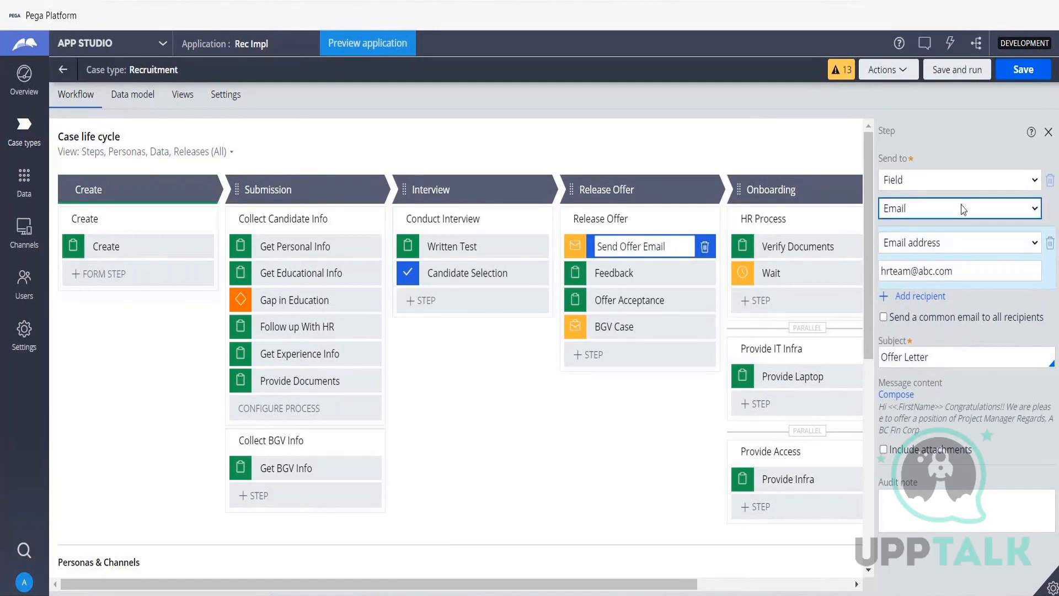
{"action": "left_click", "coordinate": [956, 75]}
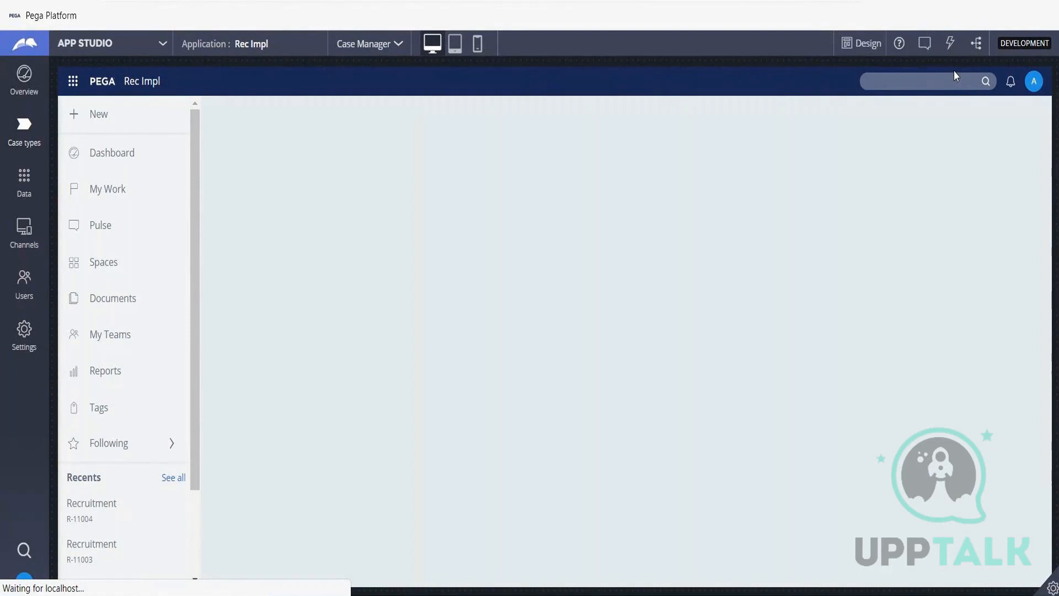
- Autofill Get Personal Info from a saved contact entry and submit the form
{"action": "left_click", "coordinate": [927, 303]}
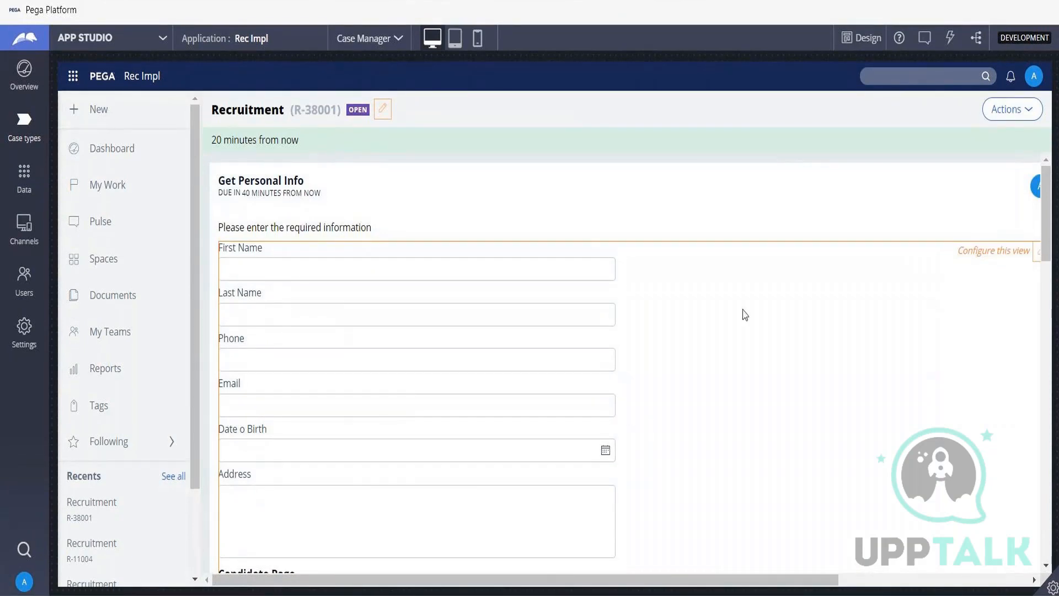
{"action": "left_click", "coordinate": [354, 407]}
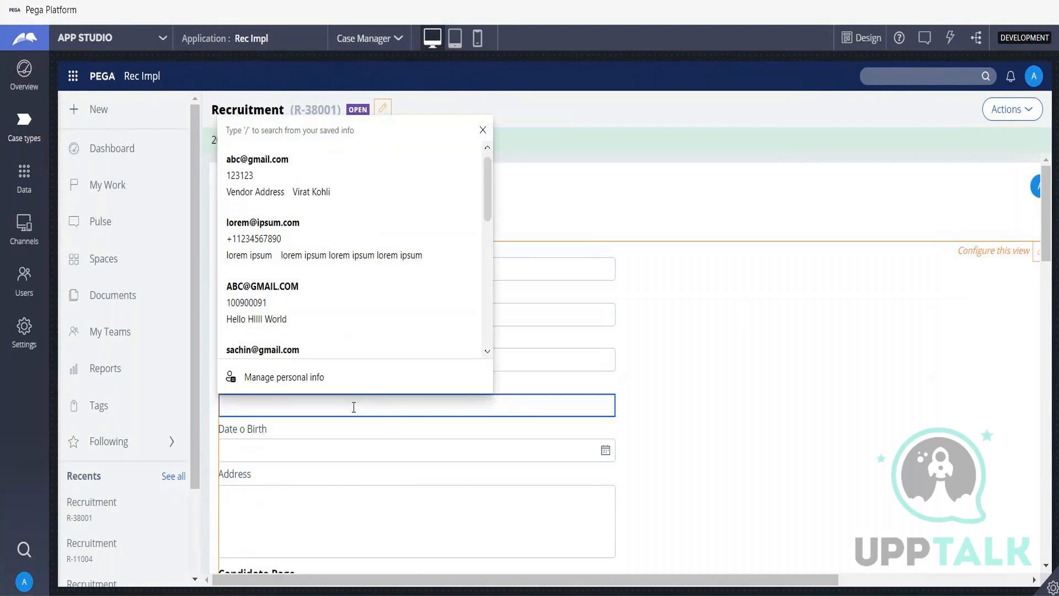
{"action": "scroll", "coordinate": [331, 226], "scroll_direction": "down", "scroll_amount": 1}
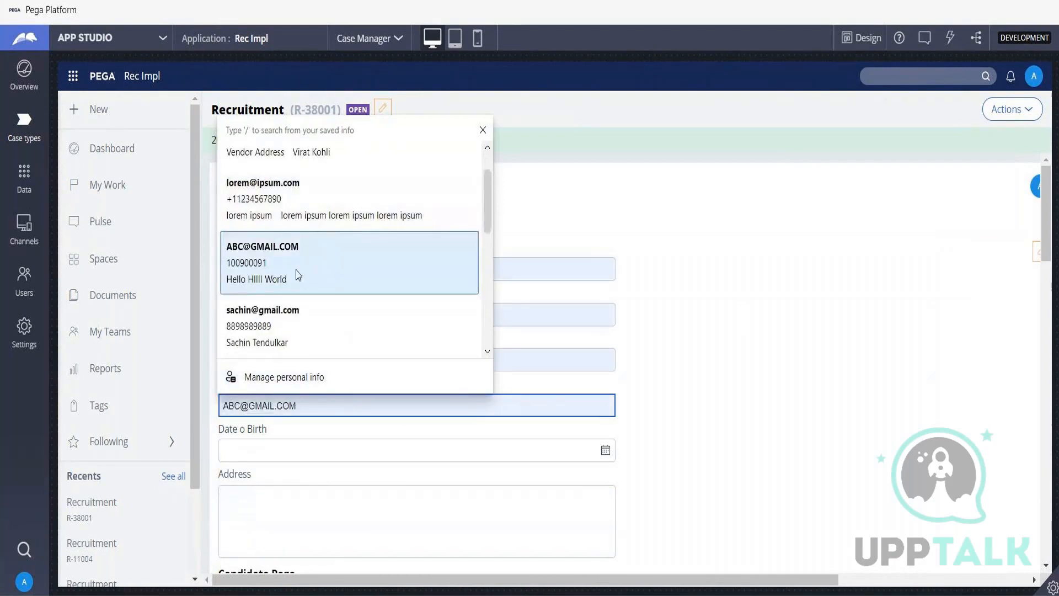
{"action": "left_click", "coordinate": [297, 275]}
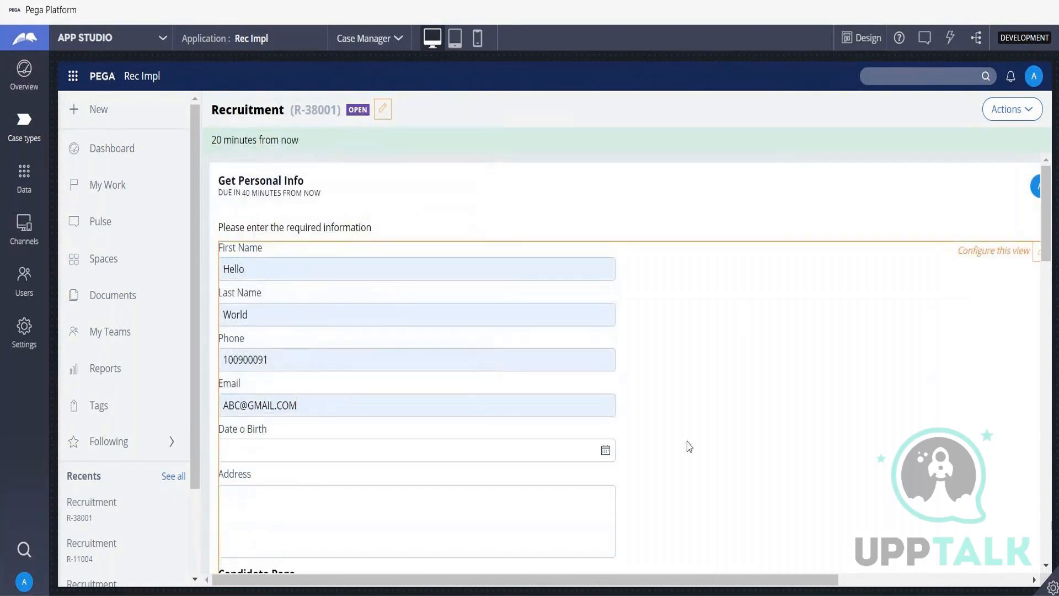
{"action": "scroll", "coordinate": [689, 447], "scroll_direction": "down", "scroll_amount": 10}
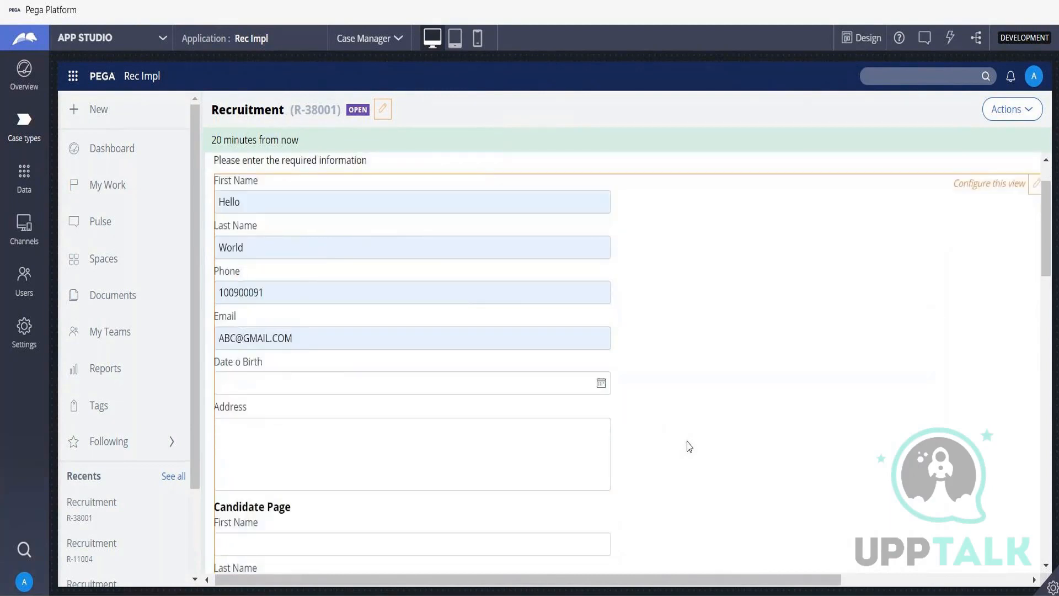
{"action": "scroll", "coordinate": [689, 446], "scroll_direction": "down", "scroll_amount": 3}
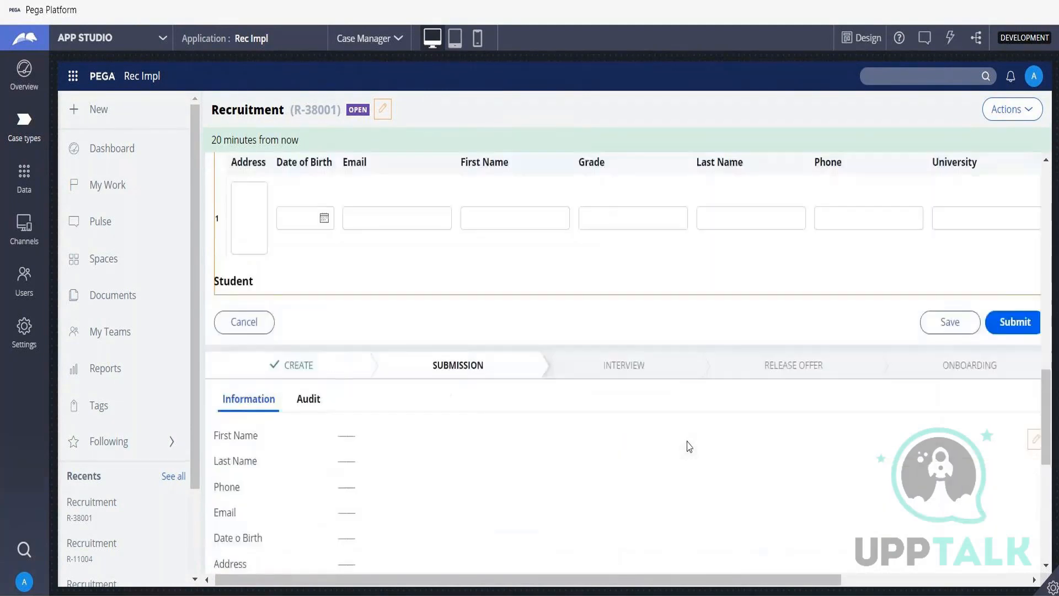
{"action": "left_click", "coordinate": [1021, 320]}
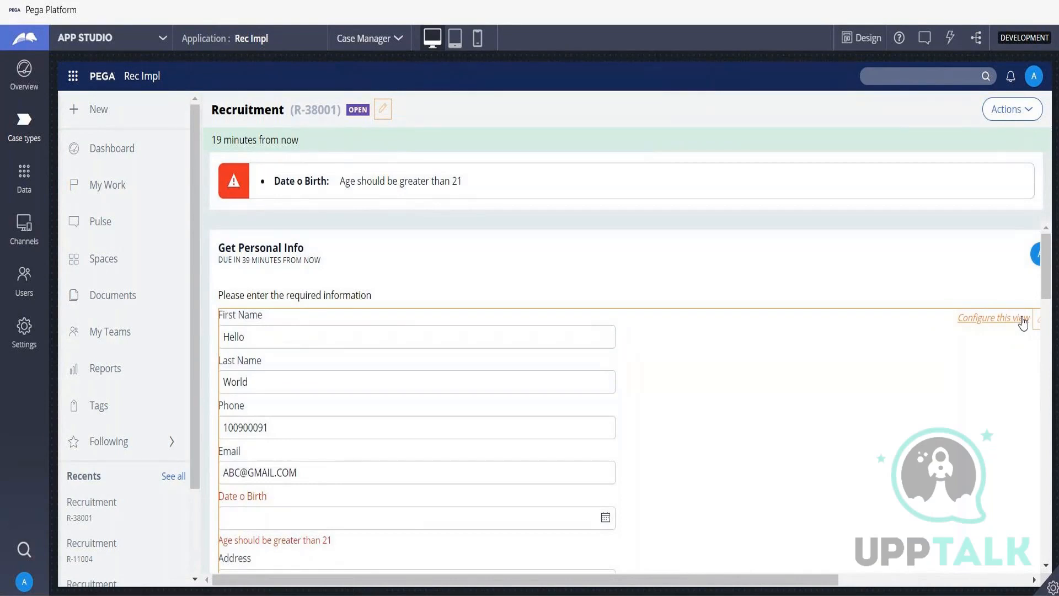
- Set Date o Birth to September 1, 1991 and submit Get Personal Info
{"action": "left_click", "coordinate": [606, 518]}
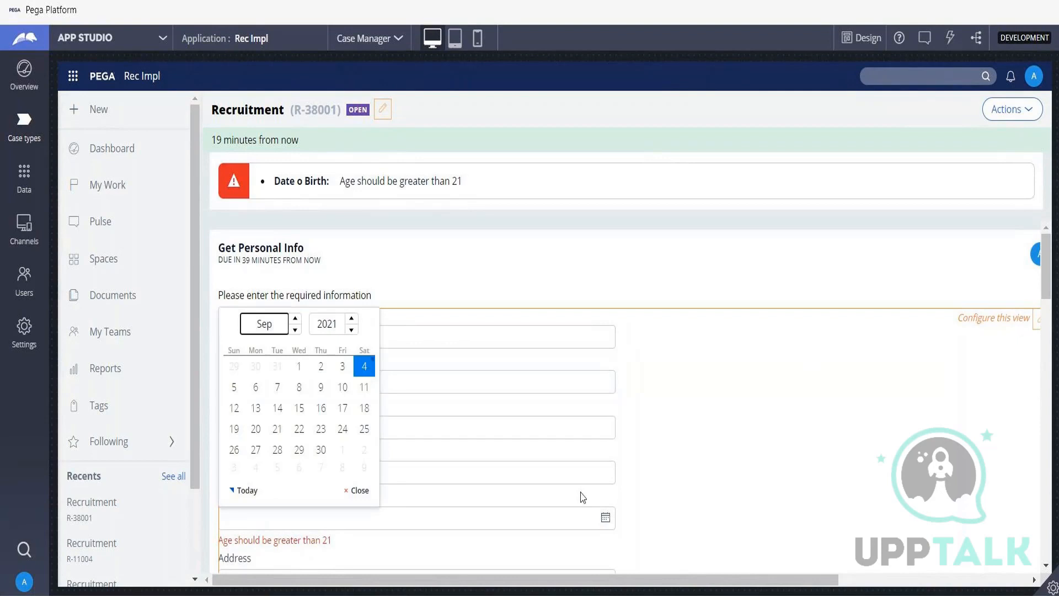
{"action": "left_click", "coordinate": [298, 366]}
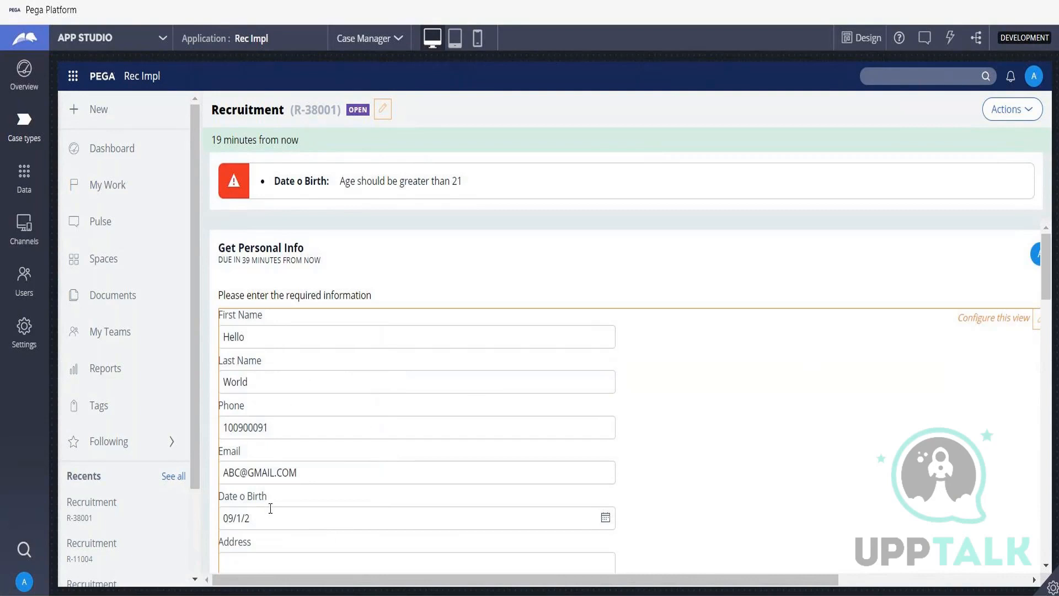
{"action": "key", "text": "BackSpace"}
{"action": "type", "text": "1991"}
{"action": "scroll", "coordinate": [676, 505], "scroll_direction": "down", "scroll_amount": 15}
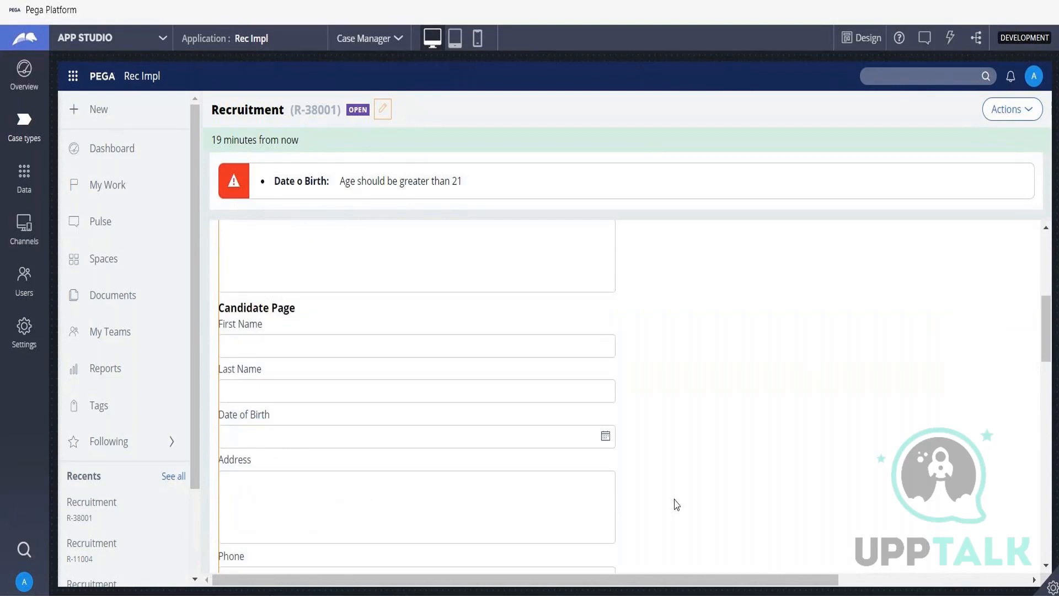
{"action": "left_click", "coordinate": [1019, 517]}
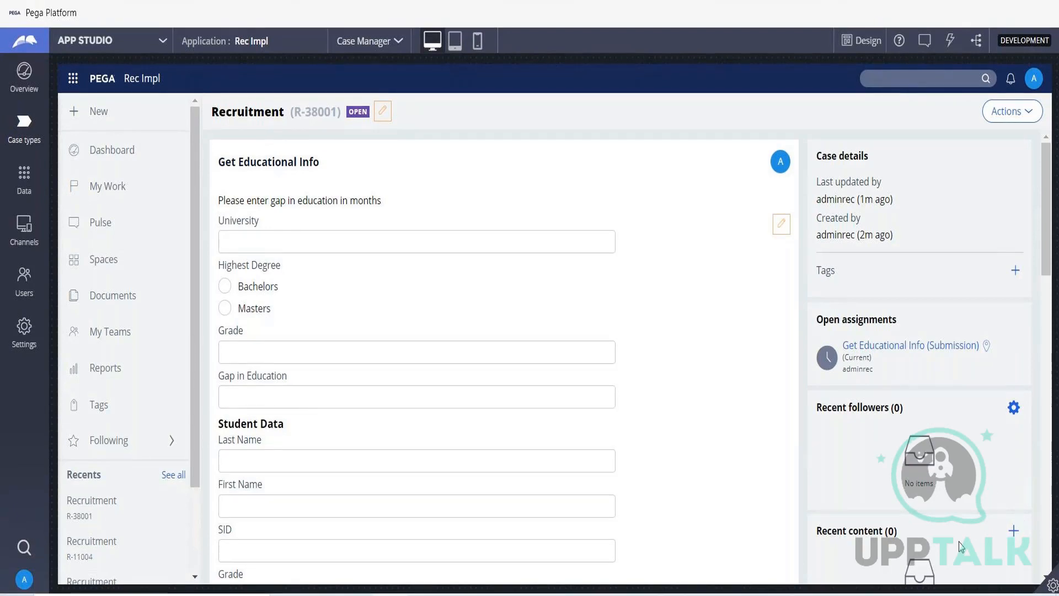
- Submit Get Educational Info, then change the case stage to Release Offer
{"action": "scroll", "coordinate": [752, 442], "scroll_direction": "down", "scroll_amount": 8}
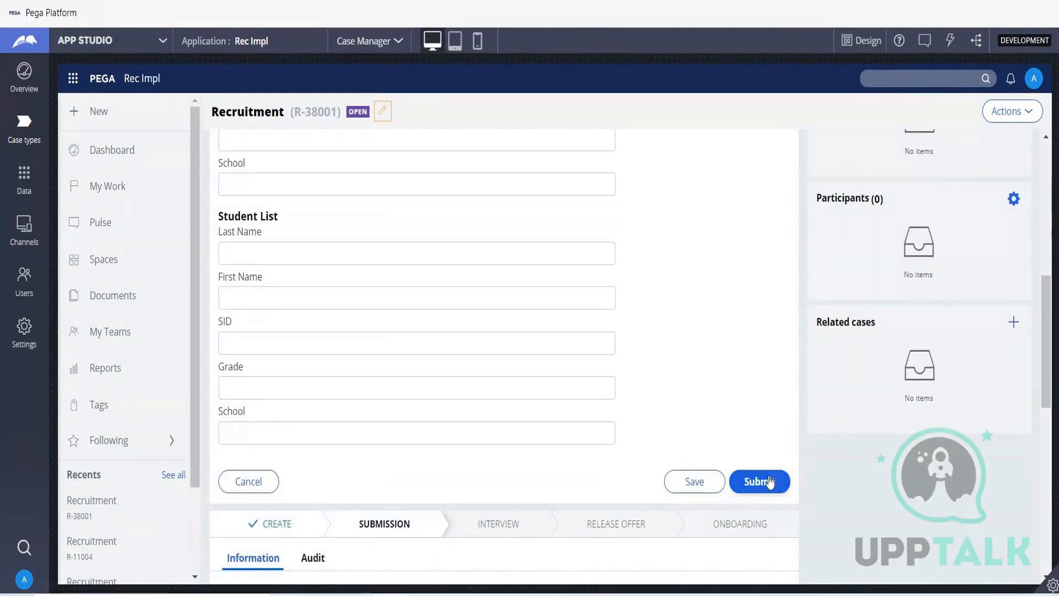
{"action": "left_click", "coordinate": [764, 480]}
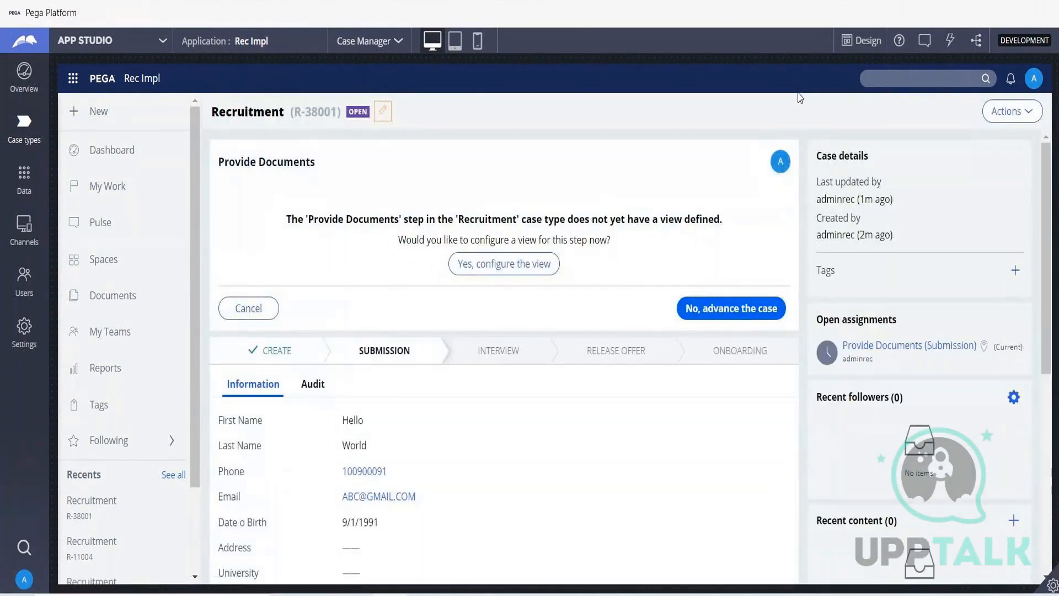
{"action": "left_click", "coordinate": [1030, 112]}
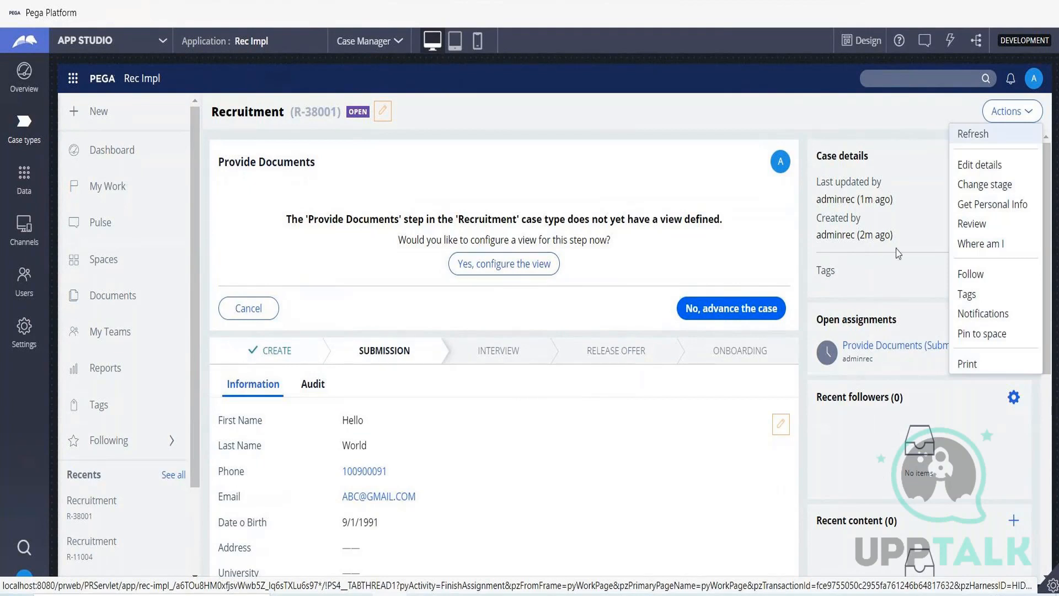
{"action": "left_click", "coordinate": [987, 186]}
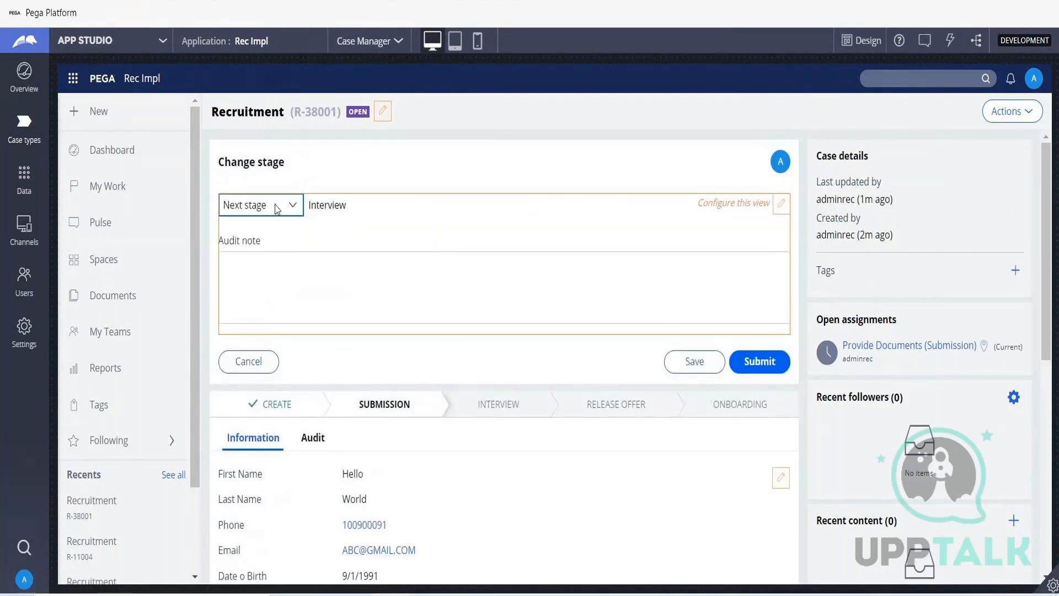
{"action": "left_click", "coordinate": [277, 208]}
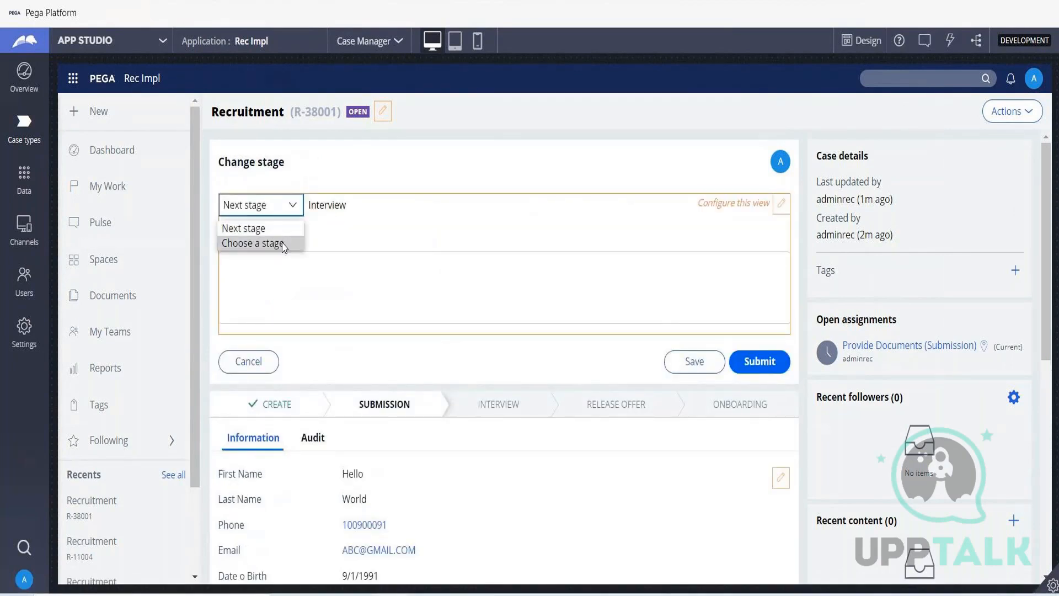
{"action": "left_click", "coordinate": [283, 243]}
{"action": "left_click", "coordinate": [361, 215]}
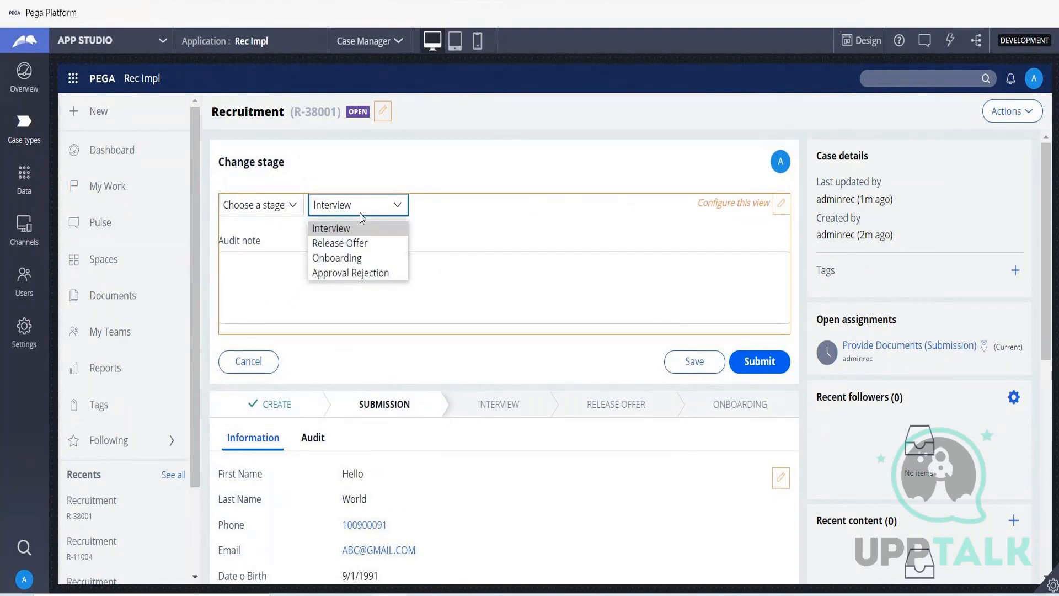
{"action": "left_click", "coordinate": [355, 249]}
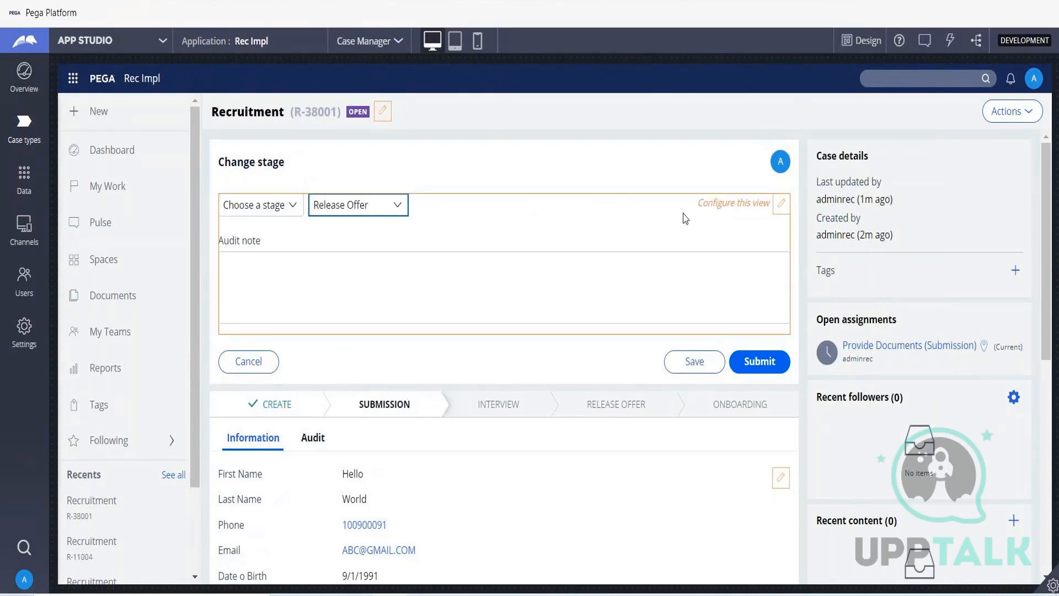
{"action": "left_click", "coordinate": [760, 363]}
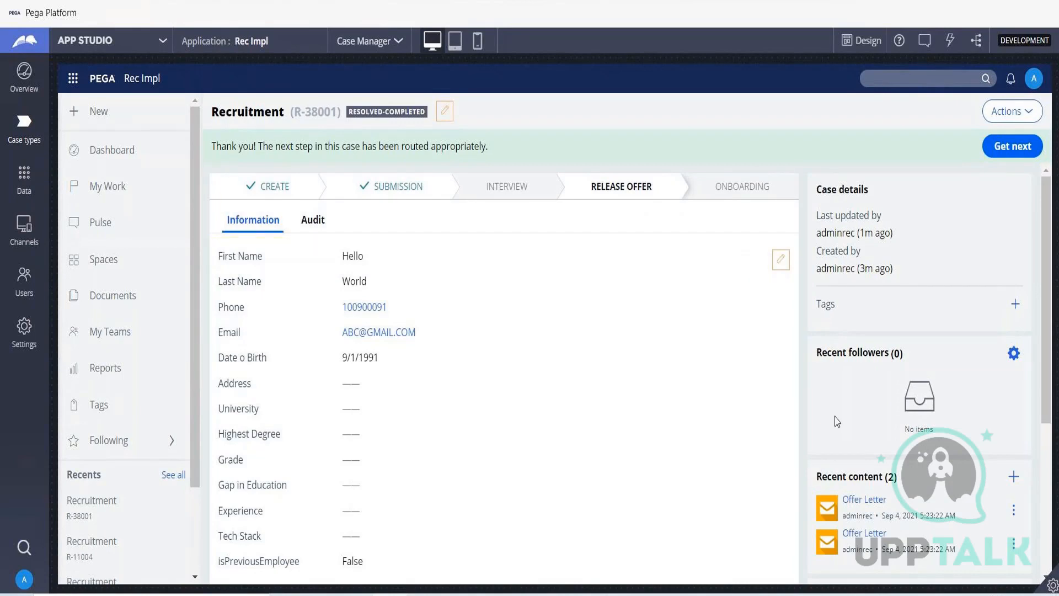
- Review the first Offer Letter email's recipient, greeting, body text and sender, then close it
{"action": "scroll", "coordinate": [836, 420], "scroll_direction": "down", "scroll_amount": 3}
{"action": "left_click", "coordinate": [864, 359]}
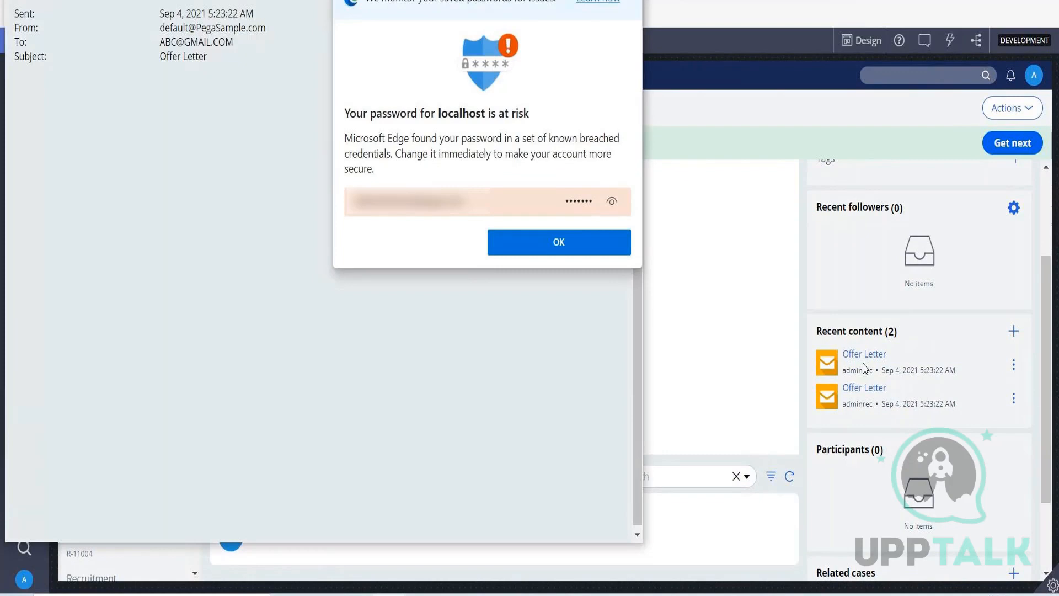
{"action": "left_click", "coordinate": [629, 1]}
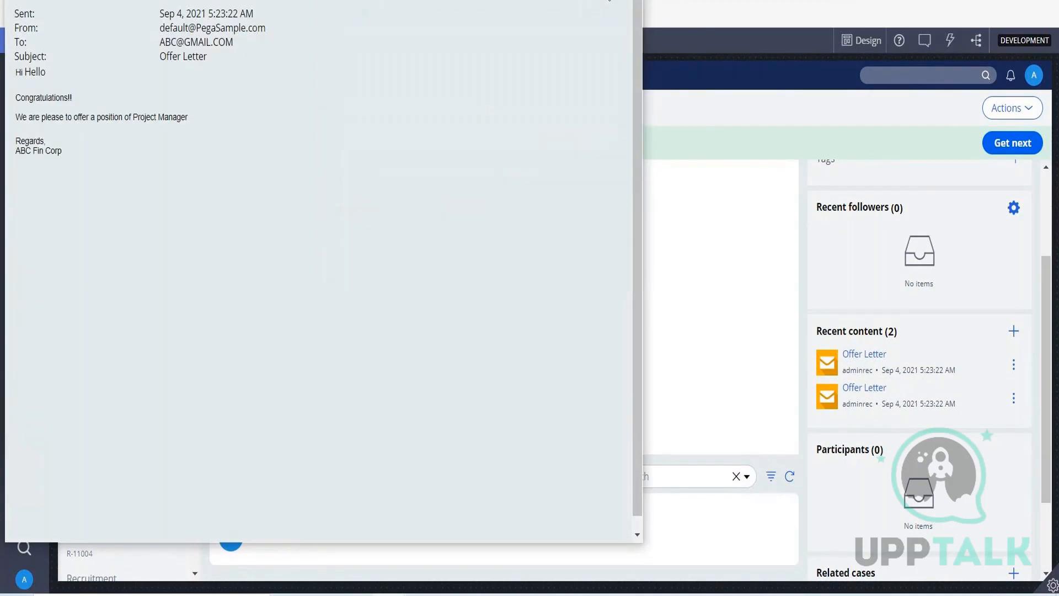
{"action": "left_click_drag", "start_coordinate": [160, 44], "coordinate": [238, 48]}
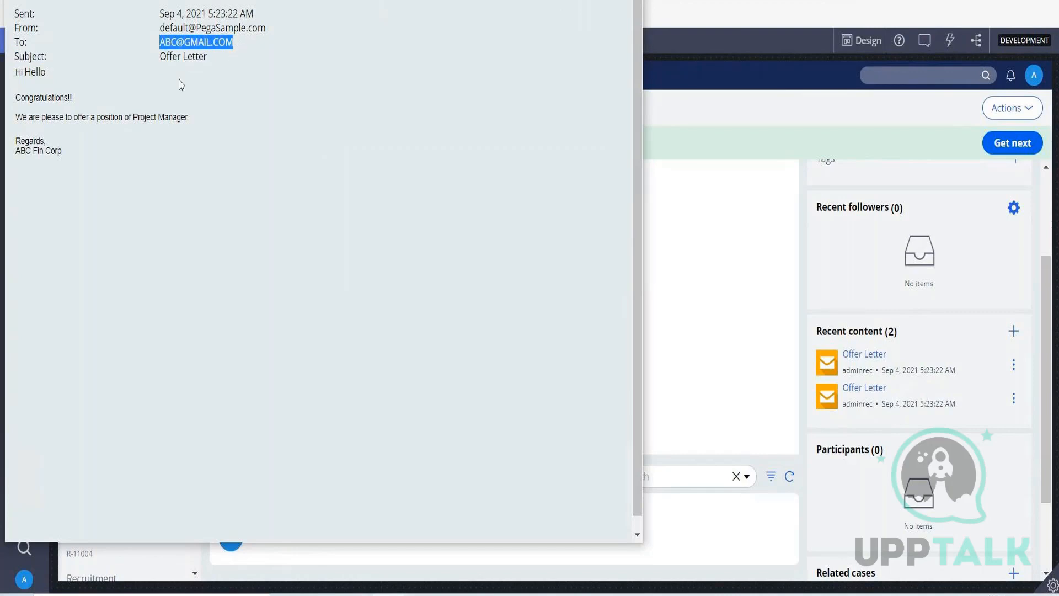
{"action": "left_click_drag", "start_coordinate": [17, 99], "coordinate": [69, 165]}
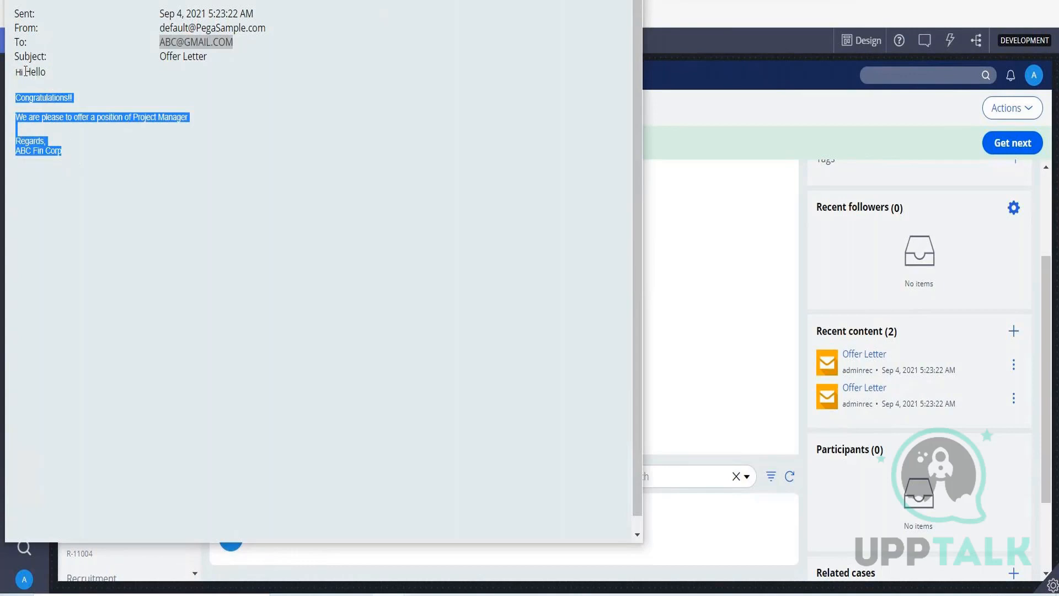
{"action": "left_click_drag", "start_coordinate": [26, 72], "coordinate": [48, 74]}
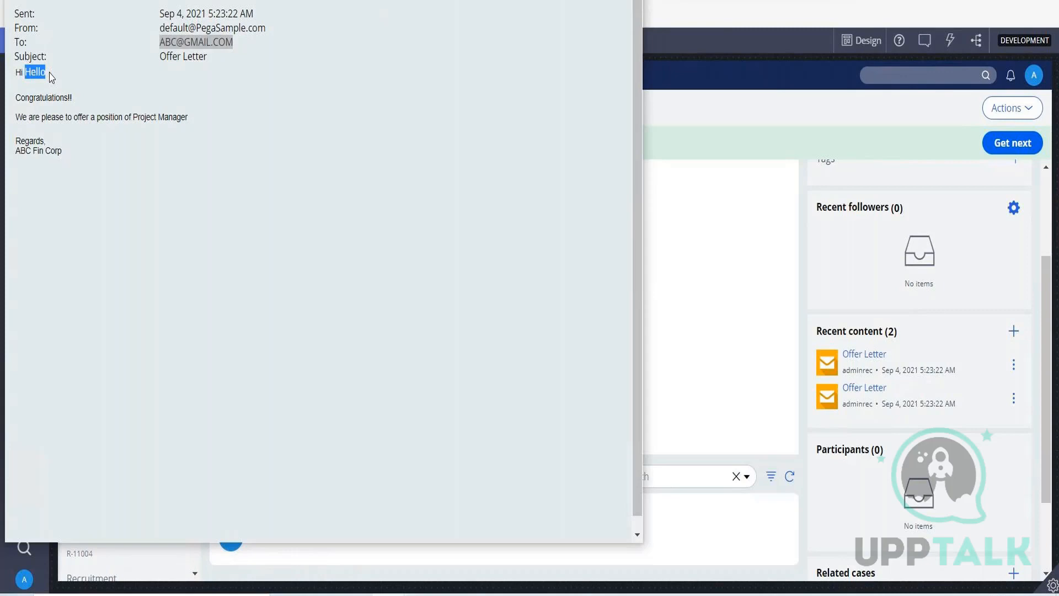
{"action": "left_click", "coordinate": [201, 161]}
{"action": "left_click_drag", "start_coordinate": [160, 27], "coordinate": [302, 35]}
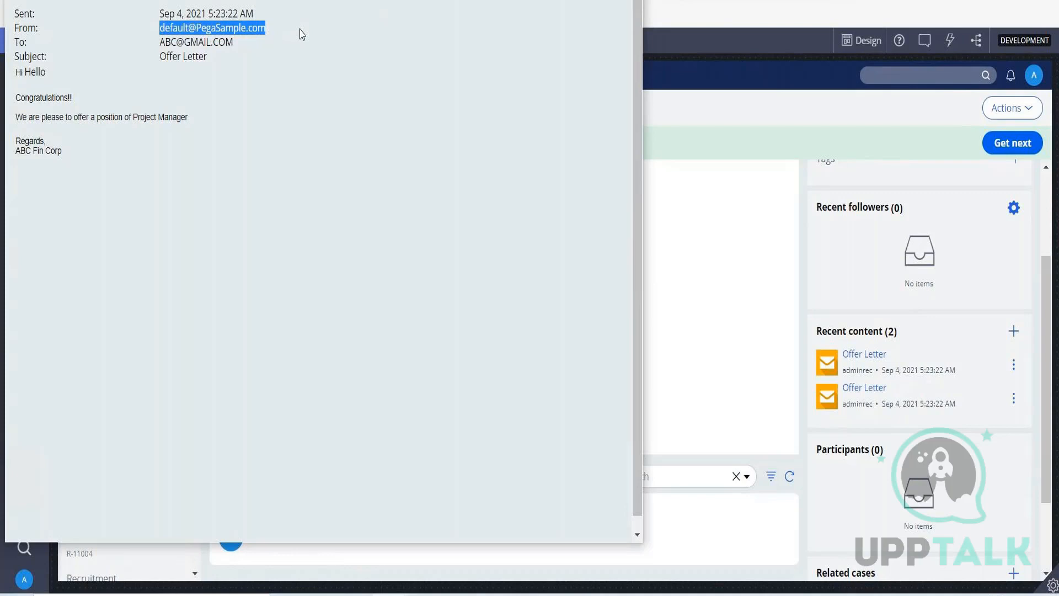
{"action": "key", "text": "alt+F4"}
- Check the second Offer Letter email's HR team recipient and subject, then close it
{"action": "left_click", "coordinate": [870, 387]}
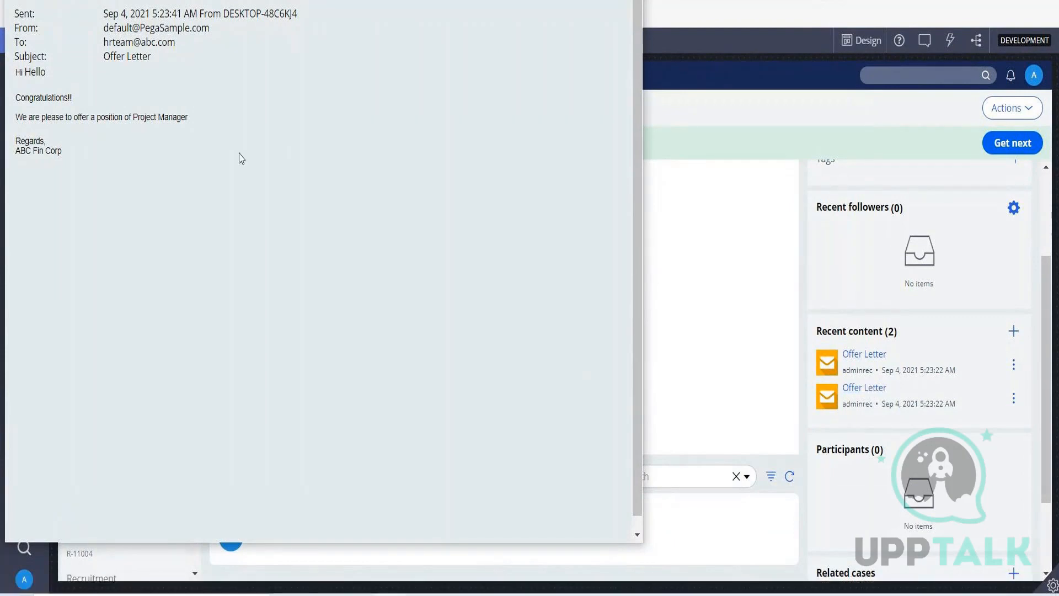
{"action": "left_click_drag", "start_coordinate": [107, 40], "coordinate": [225, 62]}
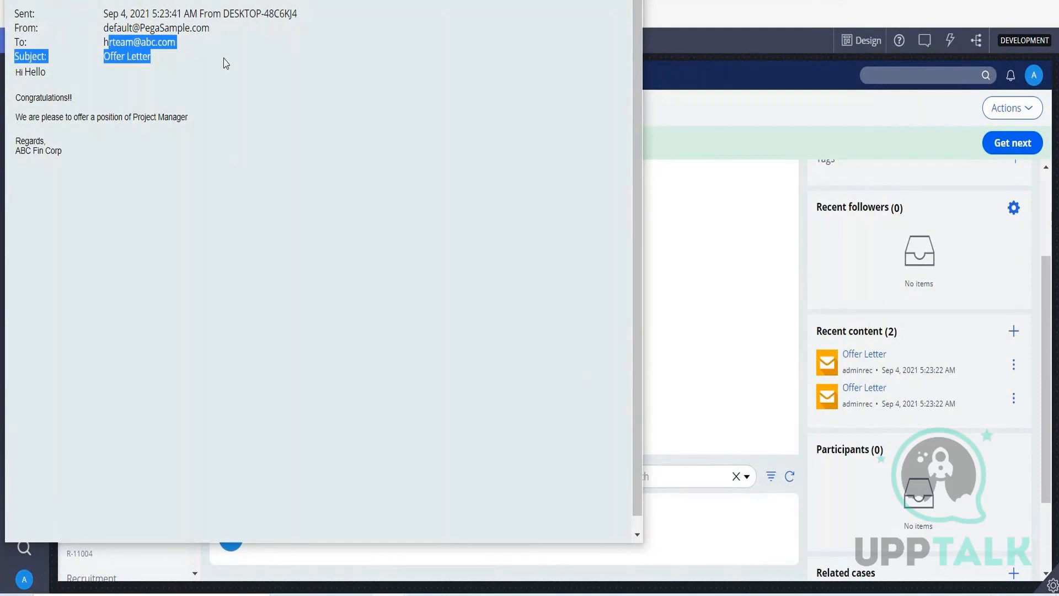
{"action": "left_click", "coordinate": [629, 1]}
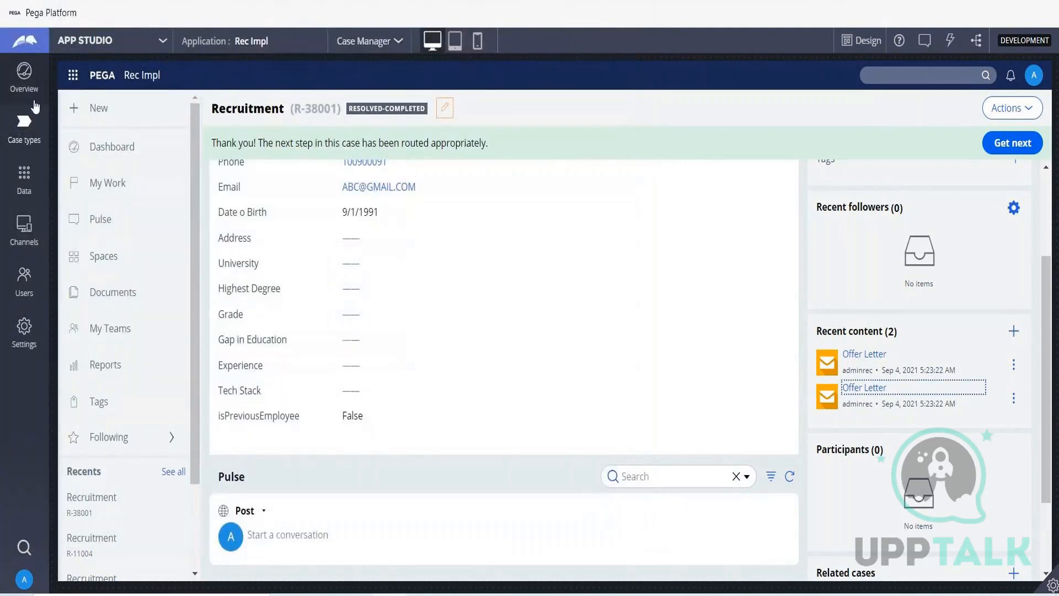
- Open Recruitment from the Case types list to show its five-stage life cycle
{"action": "left_click", "coordinate": [29, 125]}
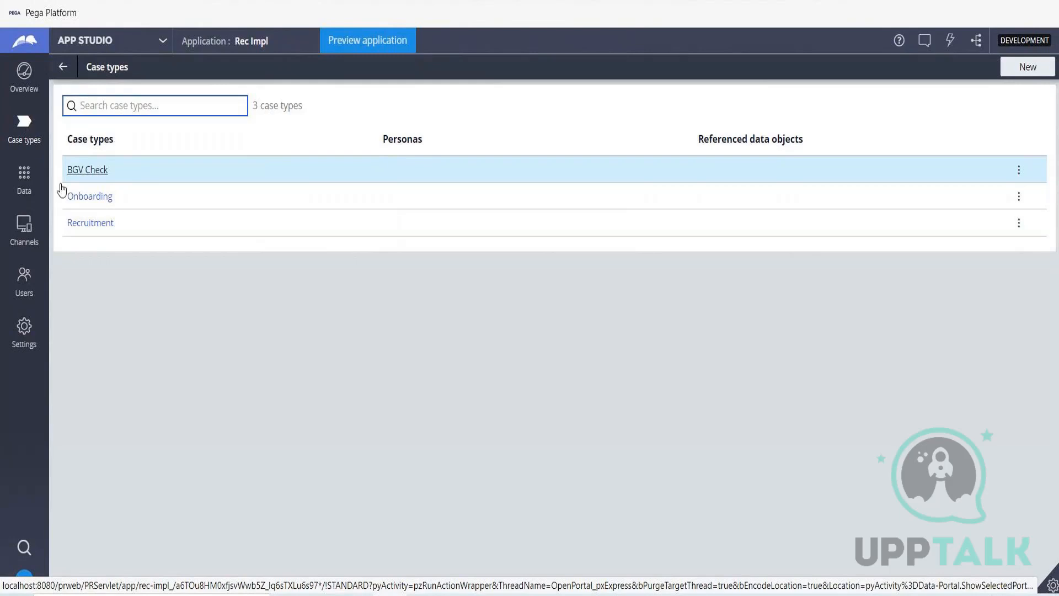
{"action": "left_click", "coordinate": [94, 222]}
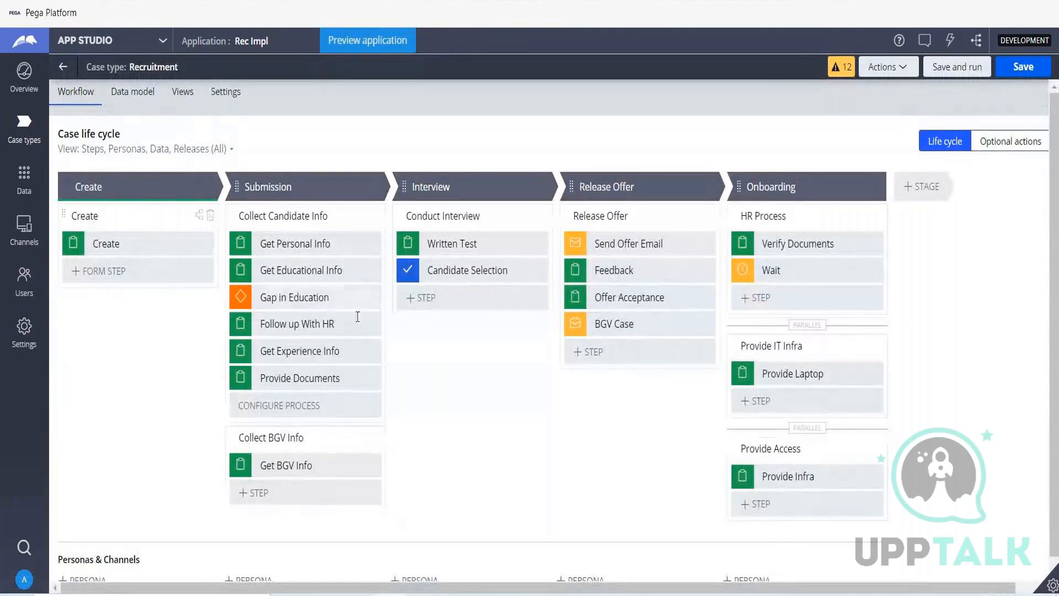
- Enable 'Send a common email to all recipients' on Send Offer Email, then save and run
{"action": "left_click", "coordinate": [638, 243]}
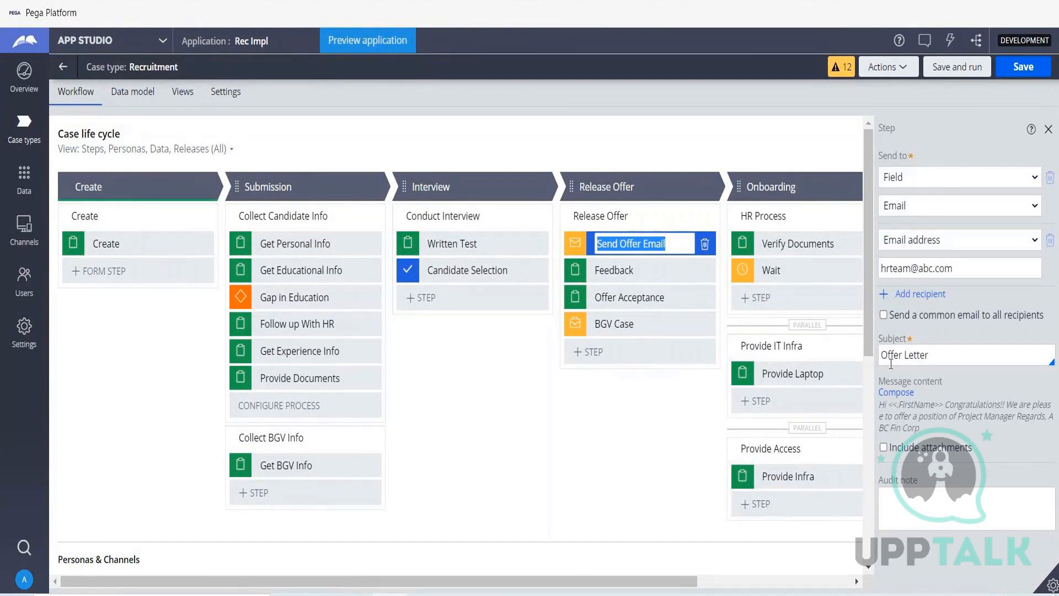
{"action": "left_click", "coordinate": [885, 316]}
{"action": "left_click", "coordinate": [885, 315]}
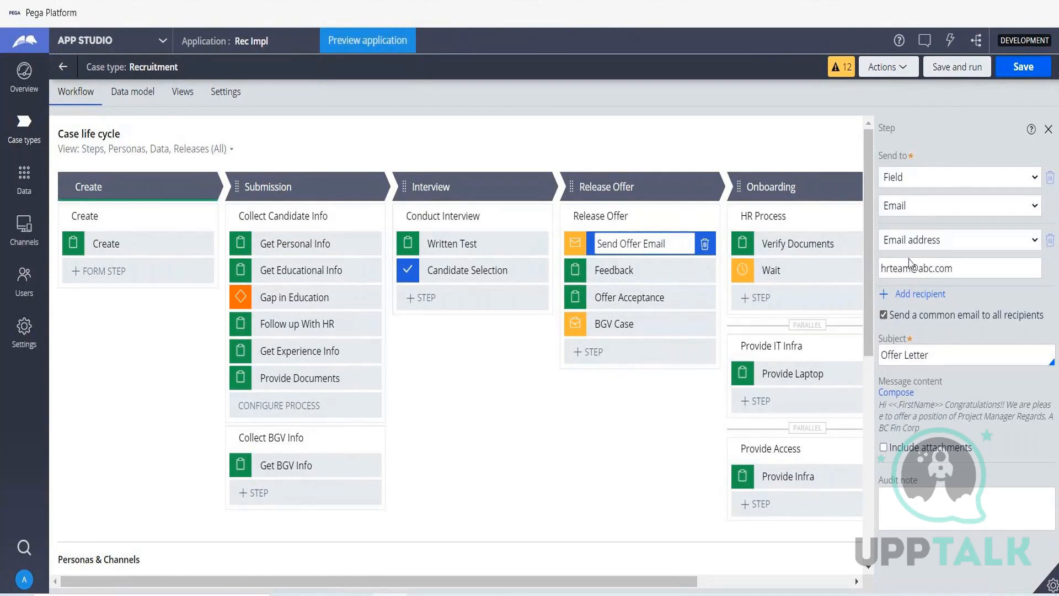
{"action": "left_click", "coordinate": [952, 69]}
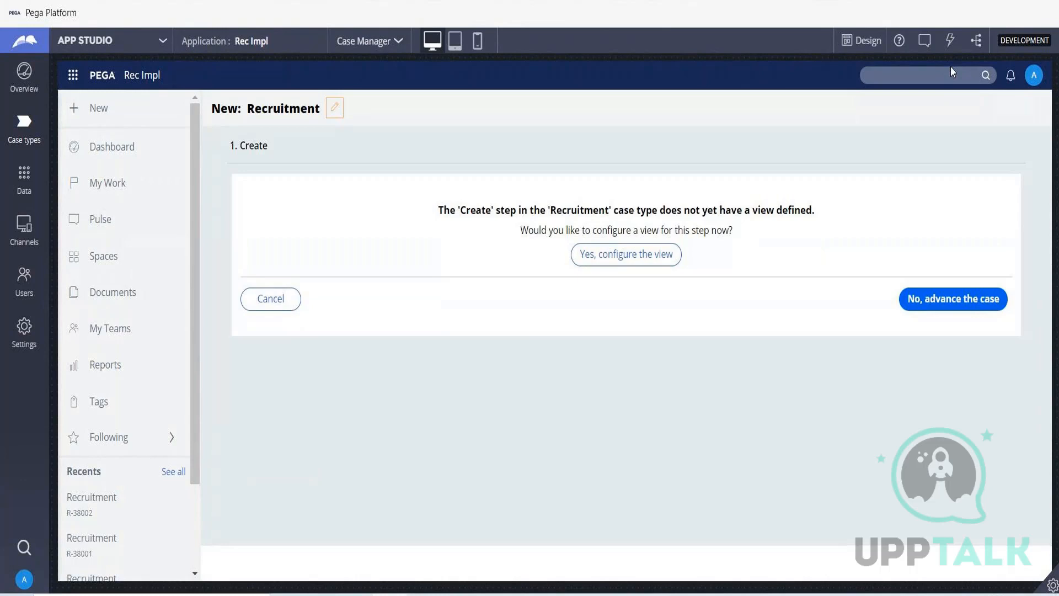
- Advance the new case and autofill Get Personal Info from a saved candidate entry
{"action": "left_click", "coordinate": [954, 299]}
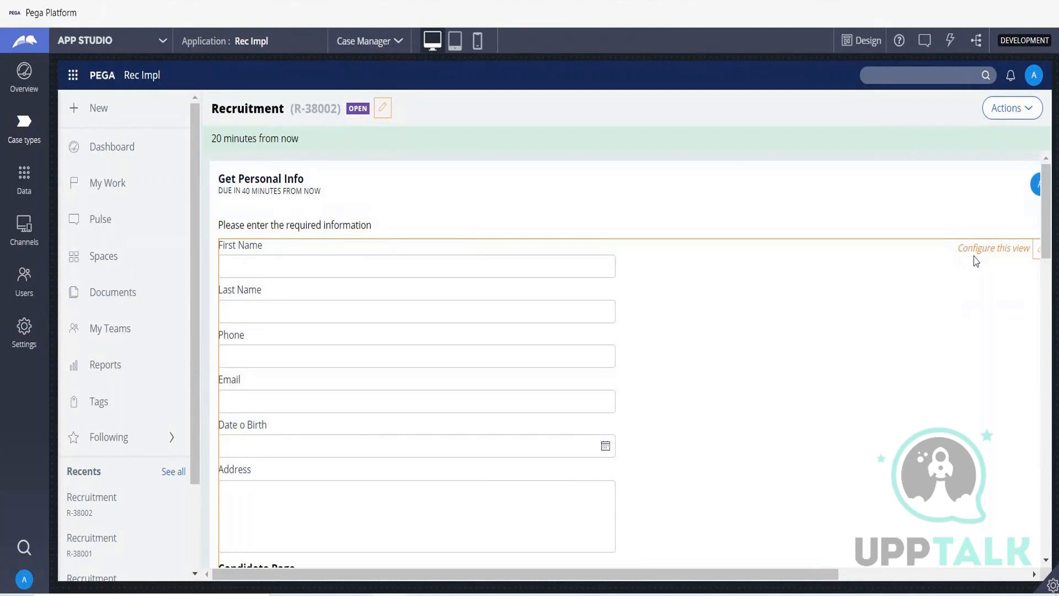
{"action": "left_click", "coordinate": [247, 250]}
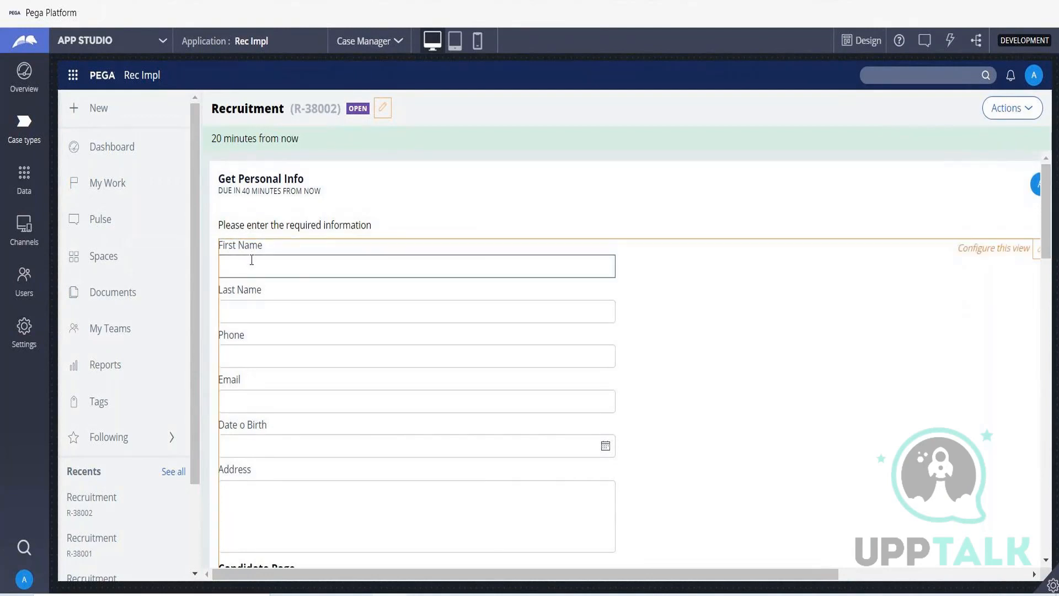
{"action": "left_click", "coordinate": [252, 264]}
{"action": "left_click", "coordinate": [284, 424]}
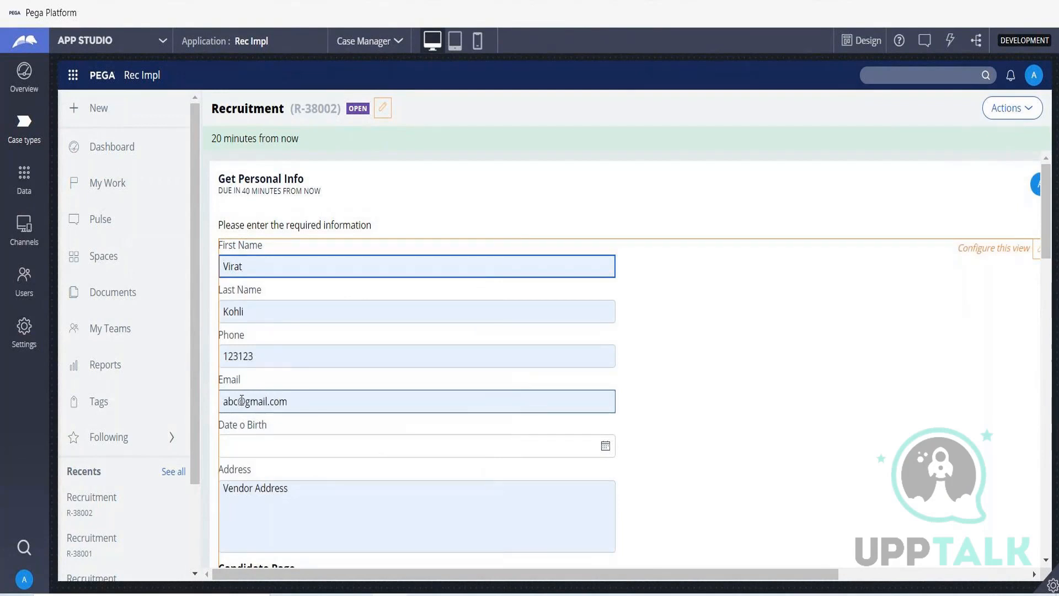
- Edit the email, enter date of birth 1/1/1990, and submit the form
{"action": "left_click", "coordinate": [242, 401]}
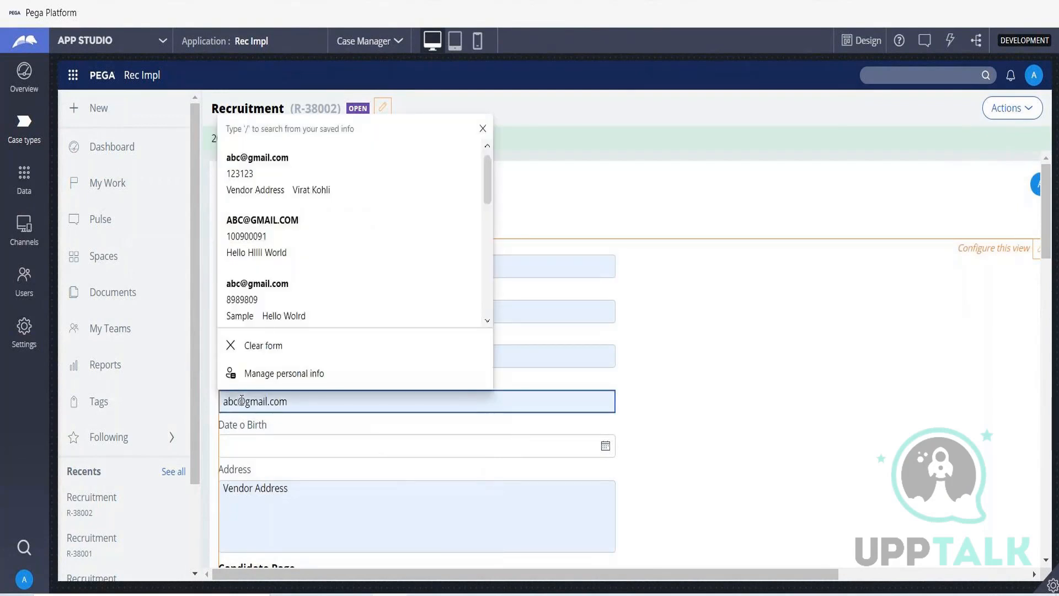
{"action": "type", "text": "d"}
{"action": "left_click", "coordinate": [594, 441]}
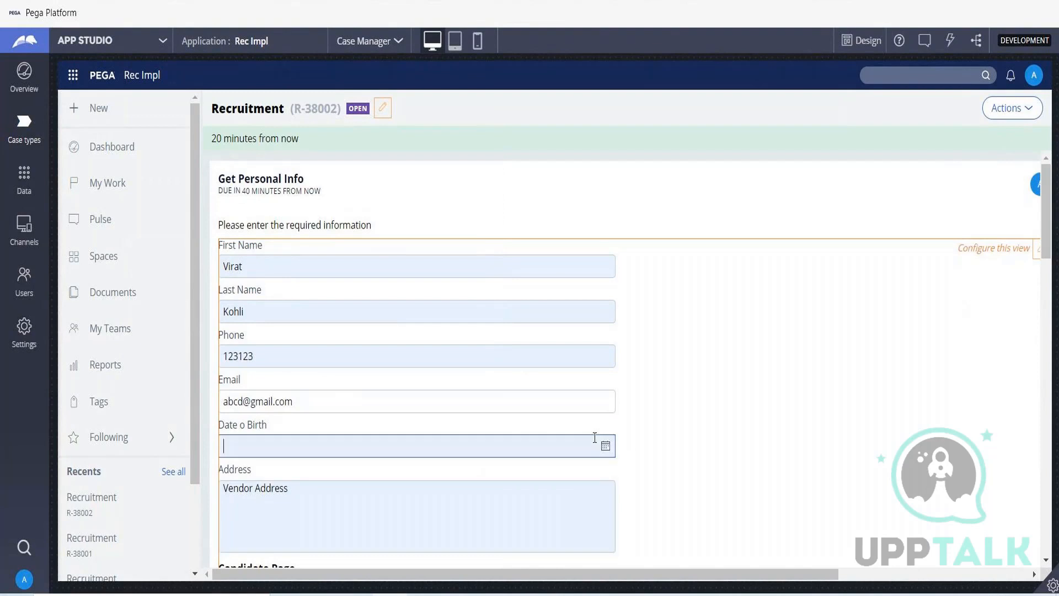
{"action": "type", "text": "1/1/1990"}
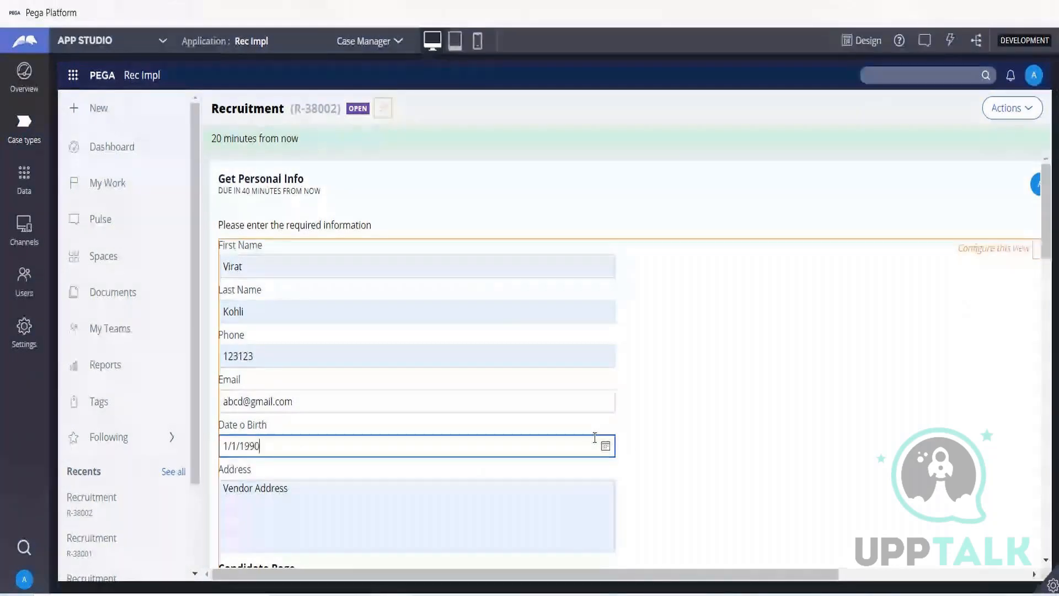
{"action": "left_click", "coordinate": [931, 360]}
{"action": "scroll", "coordinate": [946, 381], "scroll_direction": "down", "scroll_amount": 4}
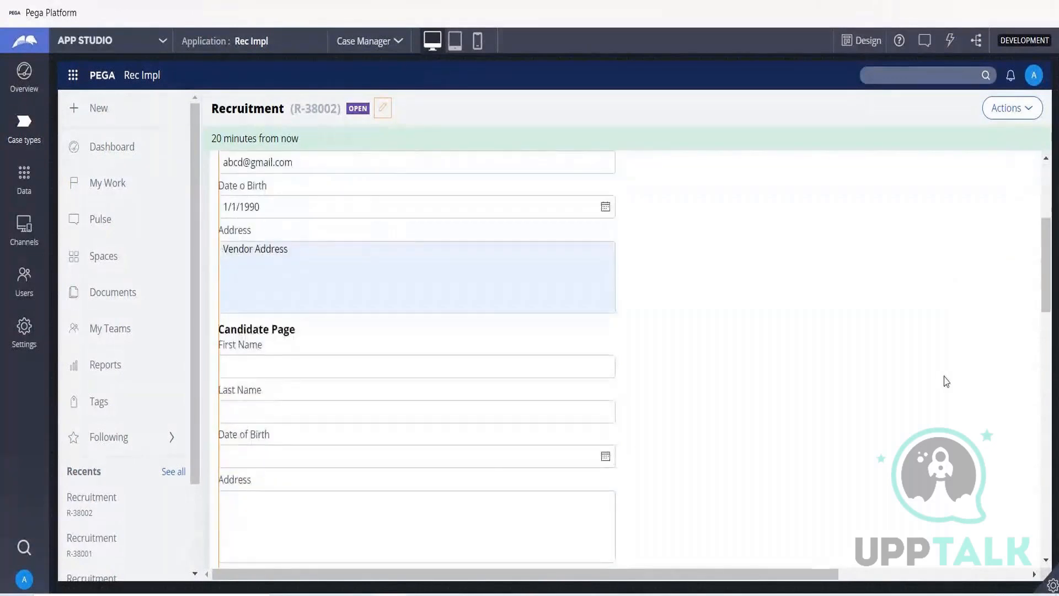
{"action": "scroll", "coordinate": [944, 380], "scroll_direction": "down", "scroll_amount": 5}
{"action": "left_click", "coordinate": [1014, 410]}
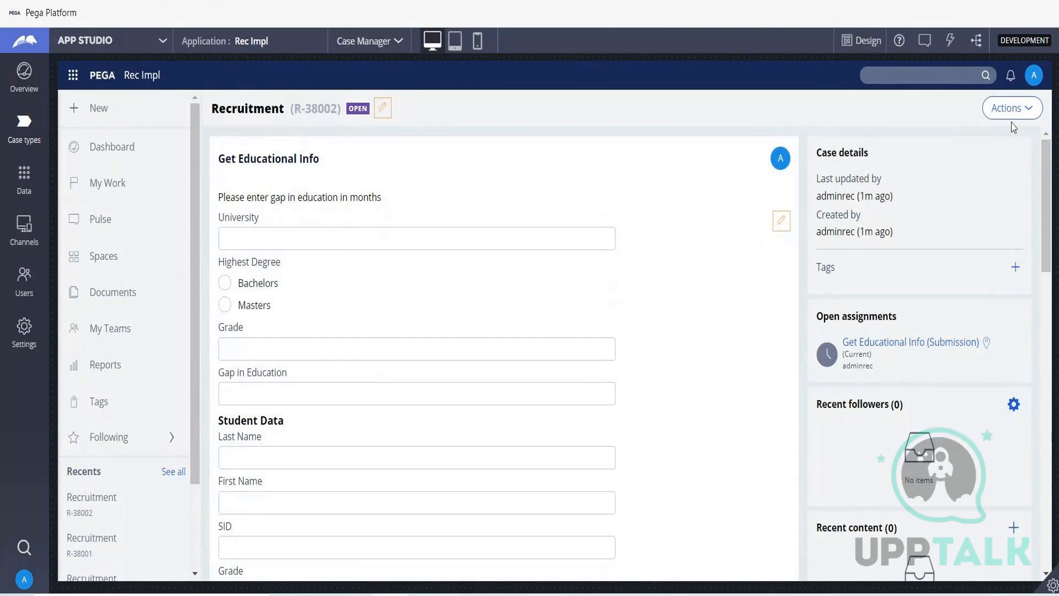
- Use Actions > Change Stage to jump the case to the Release Offer stage
{"action": "left_click", "coordinate": [1009, 108]}
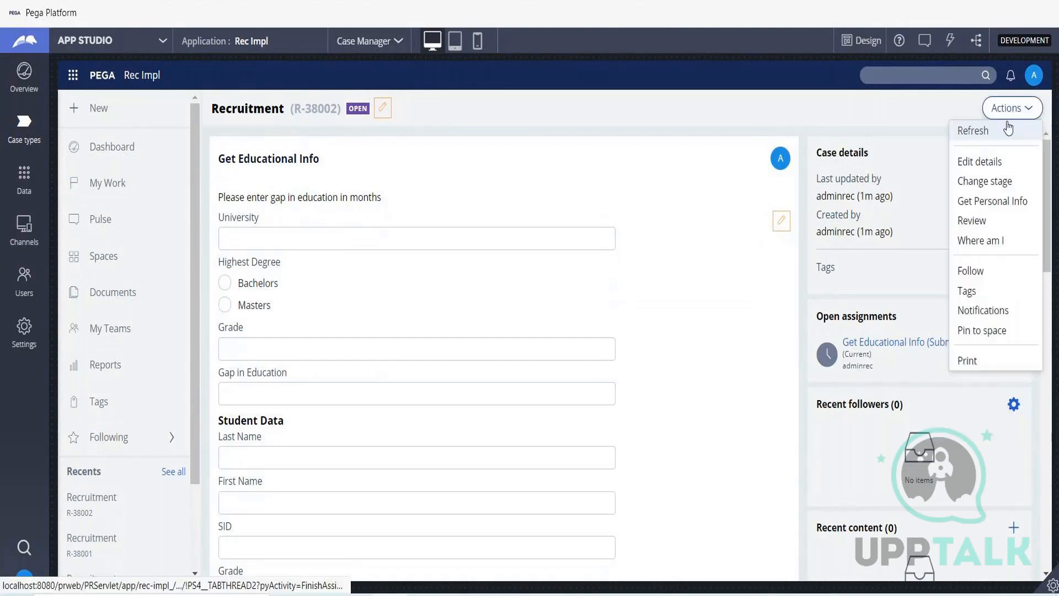
{"action": "left_click", "coordinate": [987, 182]}
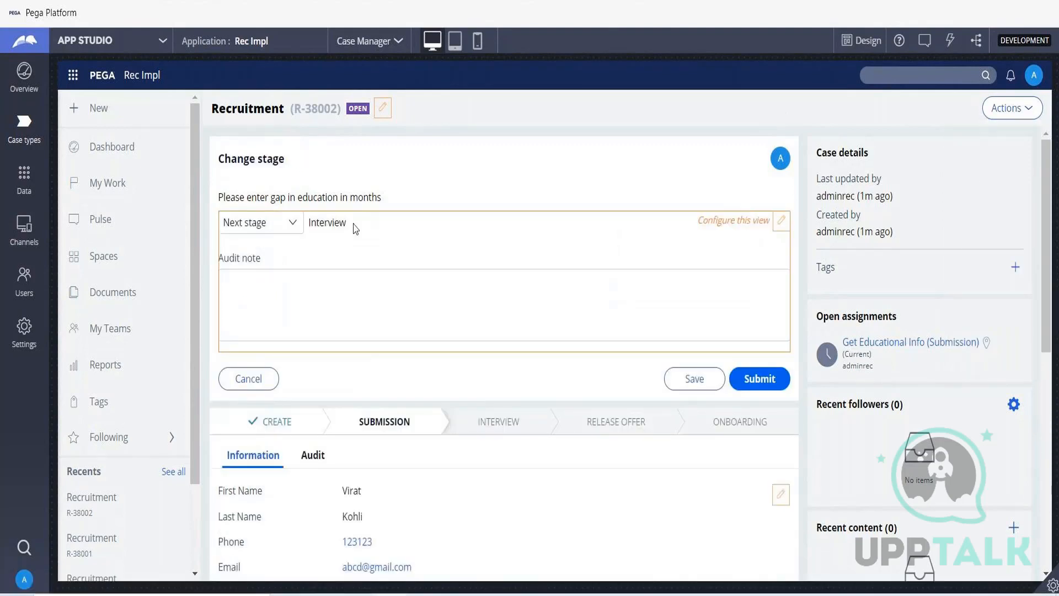
{"action": "left_click", "coordinate": [289, 223]}
{"action": "left_click", "coordinate": [259, 261]}
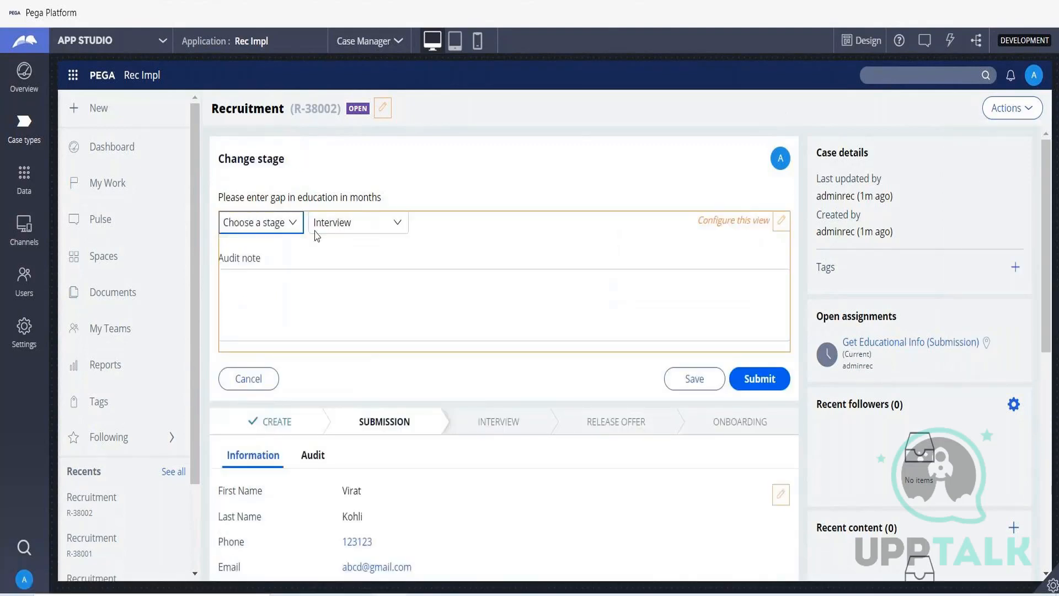
{"action": "left_click", "coordinate": [353, 222]}
{"action": "left_click", "coordinate": [342, 257]}
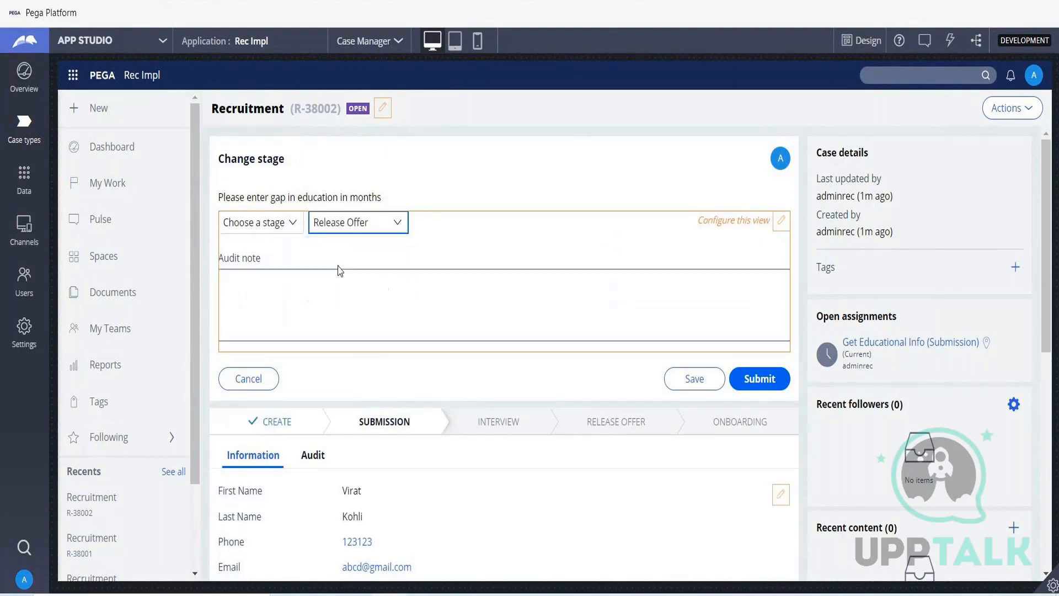
{"action": "left_click", "coordinate": [760, 380]}
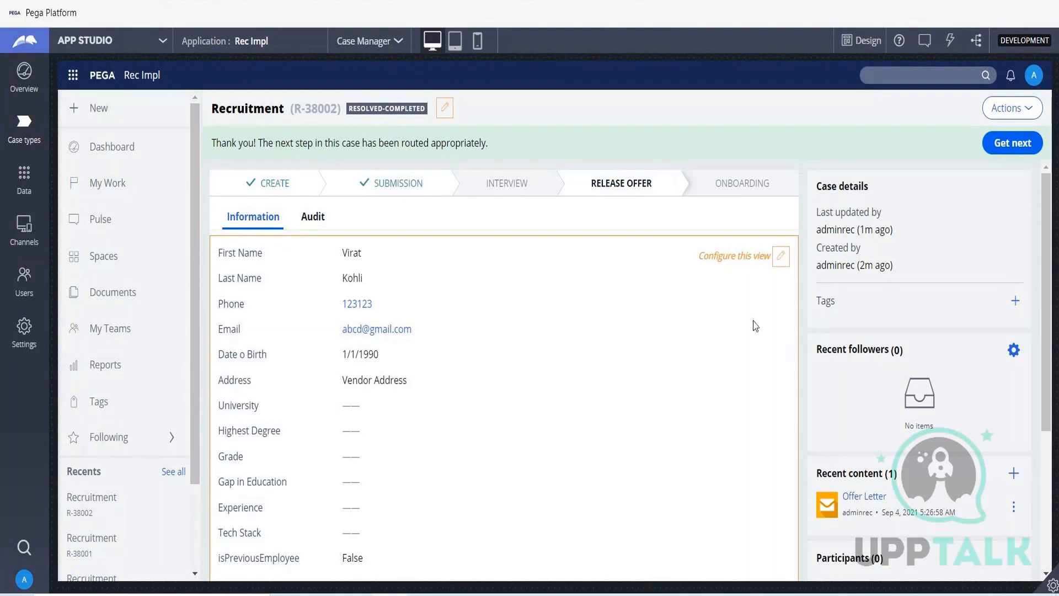
{"action": "scroll", "coordinate": [865, 342], "scroll_direction": "down", "scroll_amount": 3}
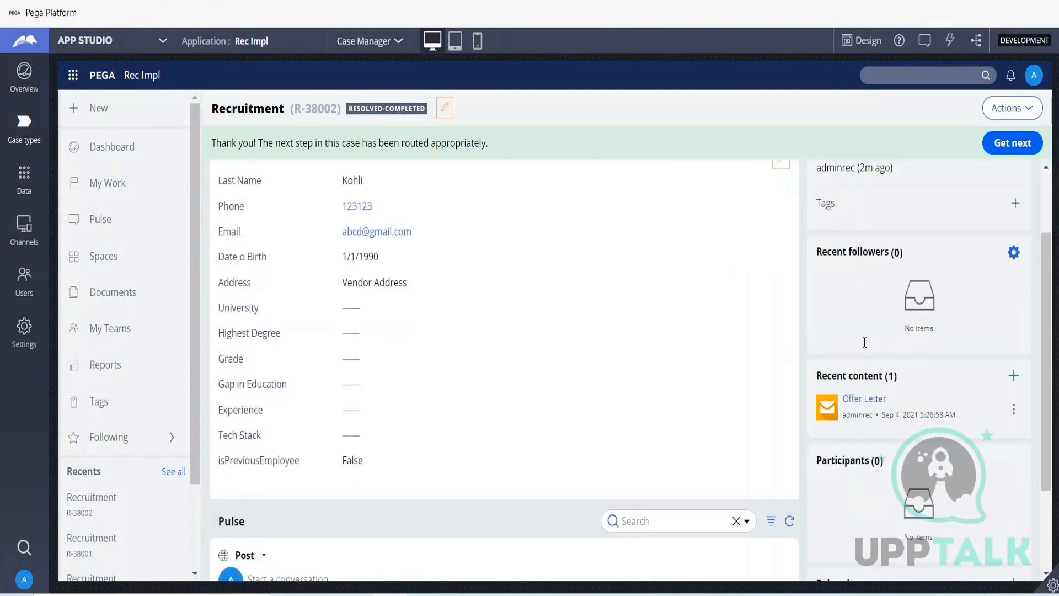
{"action": "left_click", "coordinate": [862, 357]}
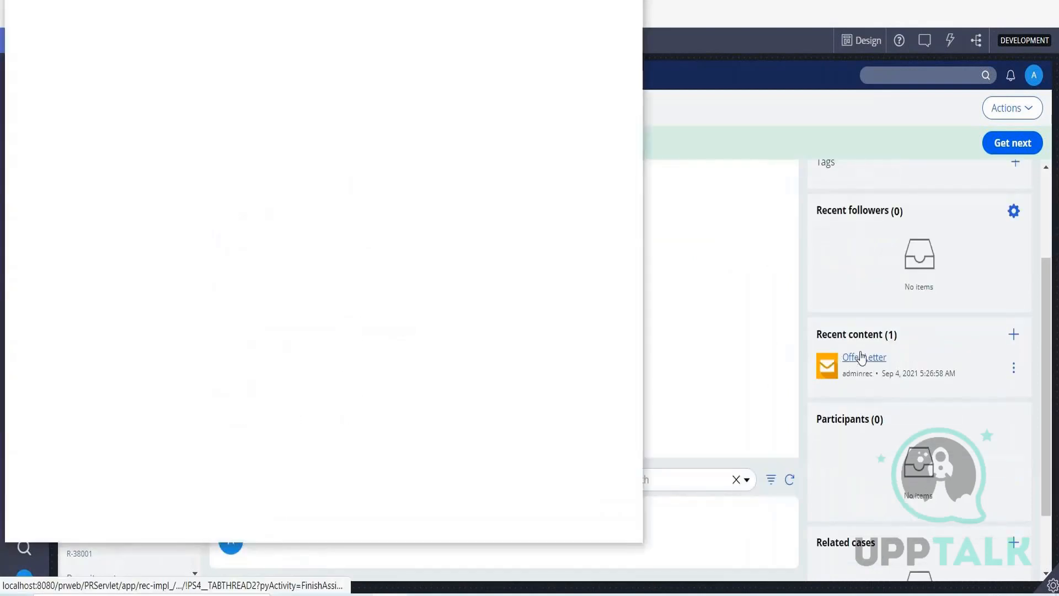
{"action": "left_click_drag", "start_coordinate": [130, 42], "coordinate": [279, 42]}
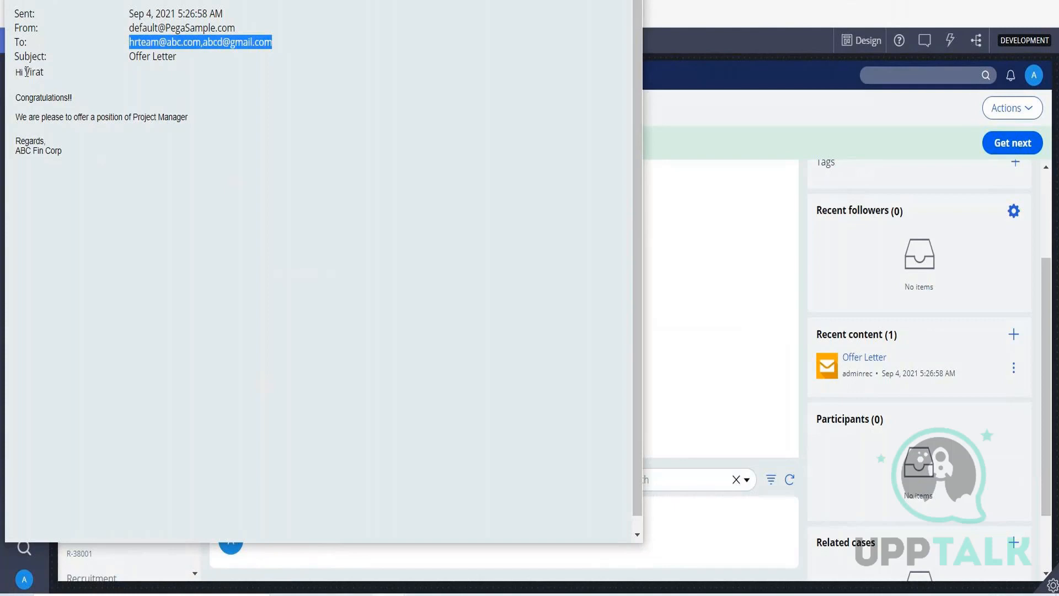
{"action": "left_click_drag", "start_coordinate": [25, 72], "coordinate": [47, 75]}
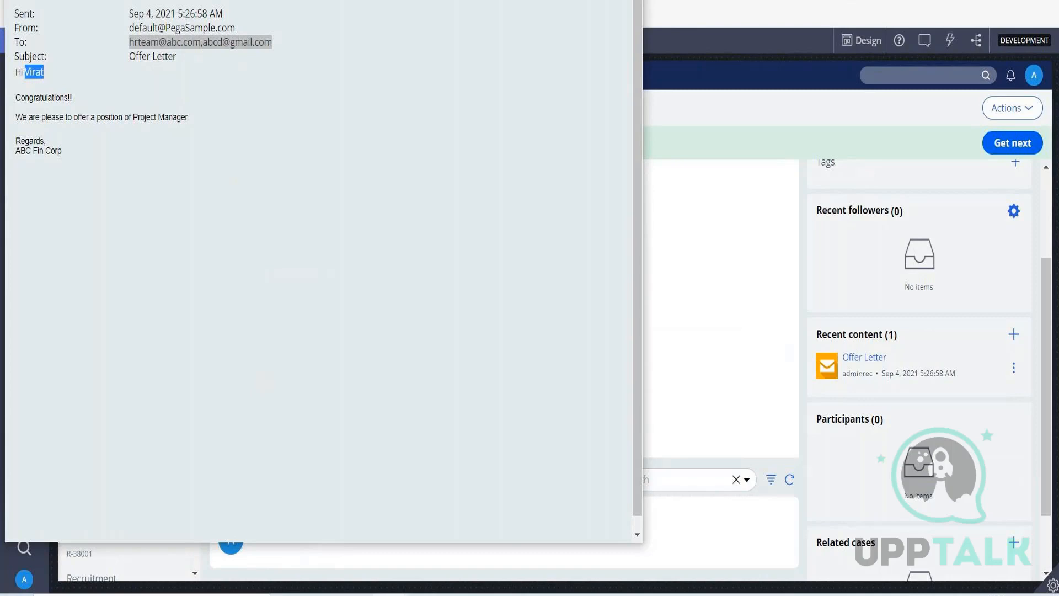
{"action": "key", "text": "ctrl+w"}
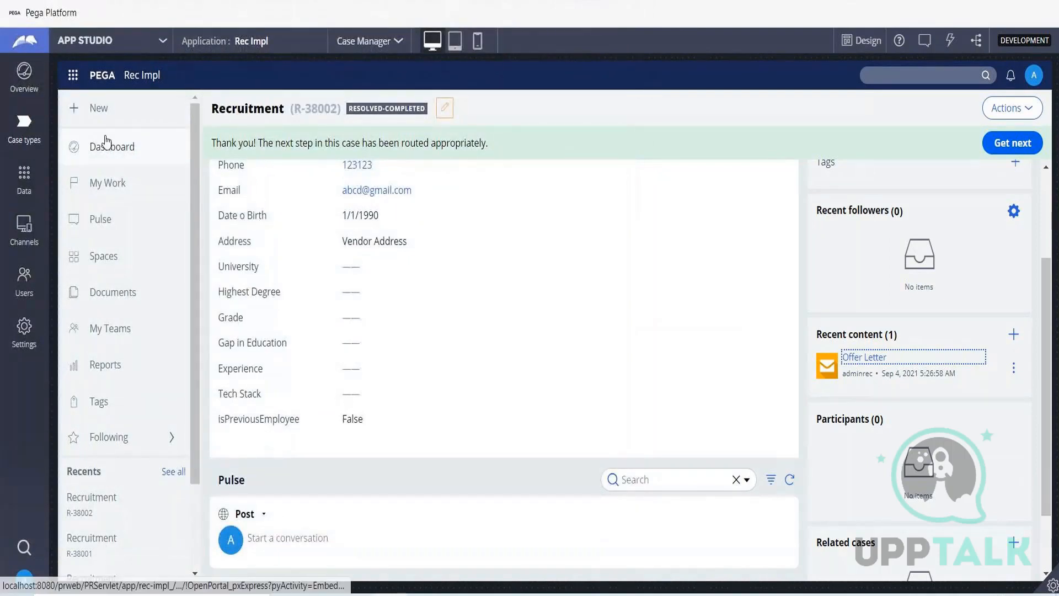
- Open the Recruitment case type from the Case types list
{"action": "left_click", "coordinate": [23, 135]}
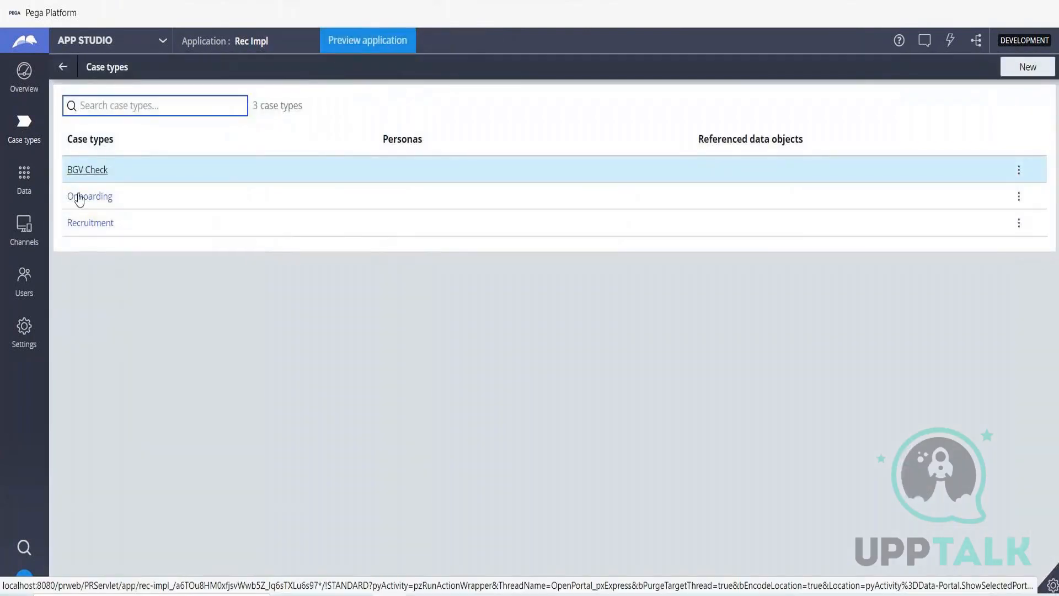
{"action": "left_click", "coordinate": [84, 223]}
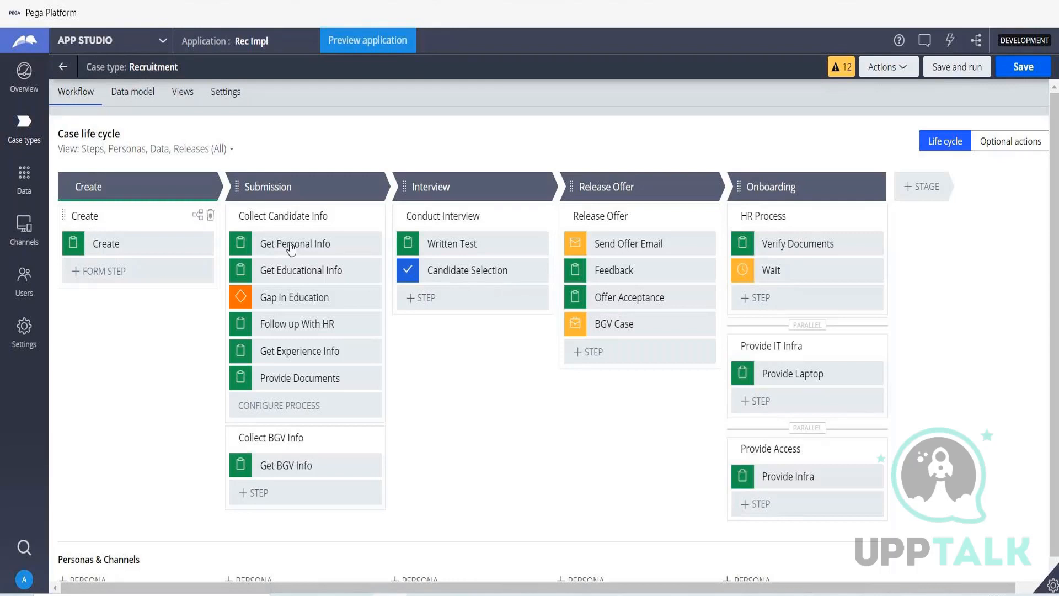
- Insert a Create PDF step from the Automations list into Release Offer
{"action": "left_click", "coordinate": [600, 354]}
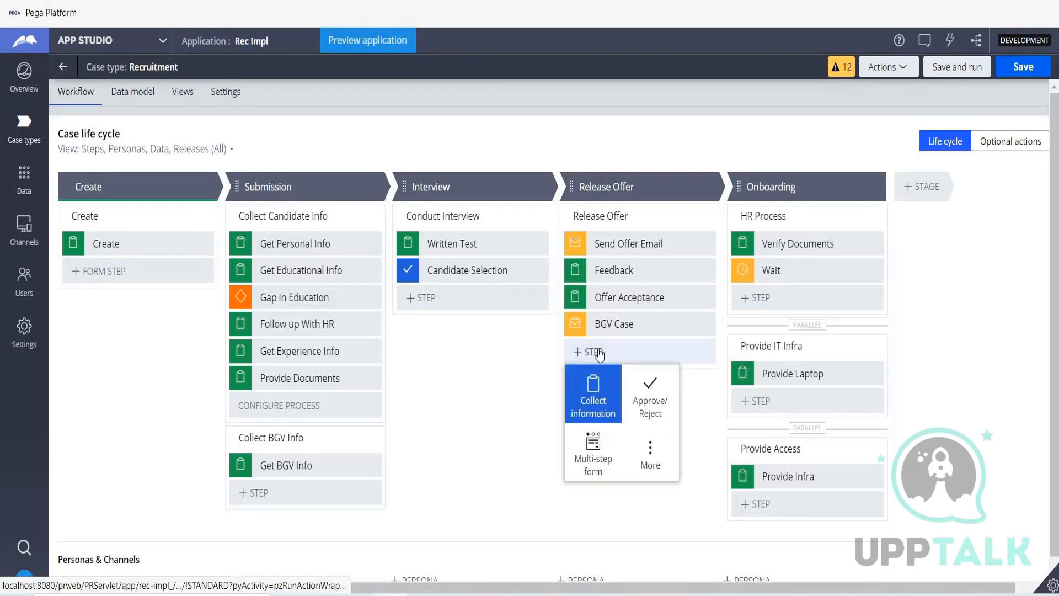
{"action": "left_click", "coordinate": [646, 483]}
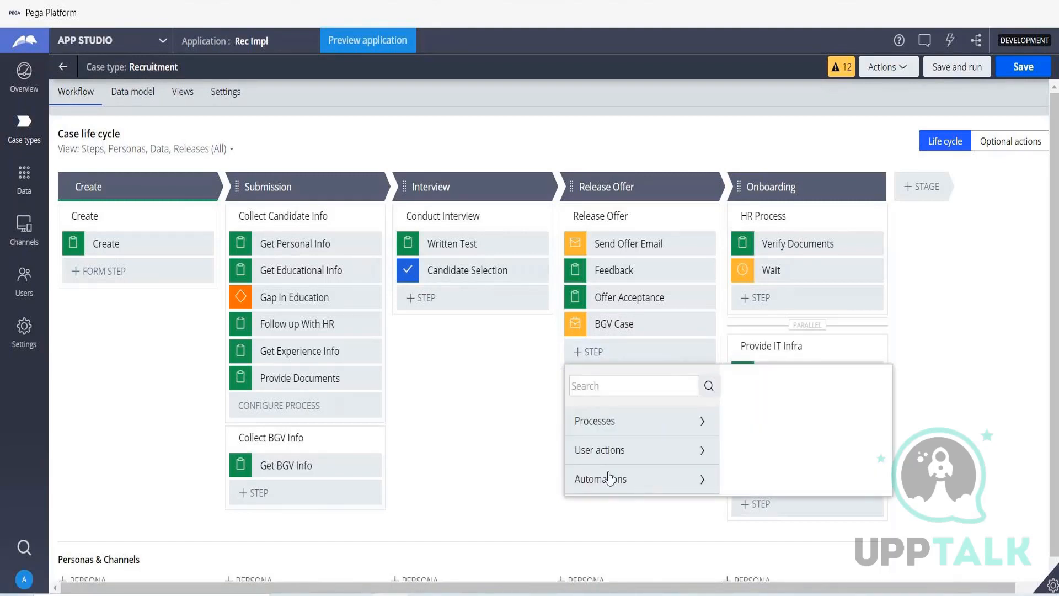
{"action": "left_click", "coordinate": [609, 478]}
{"action": "scroll", "coordinate": [609, 494], "scroll_direction": "down", "scroll_amount": 1}
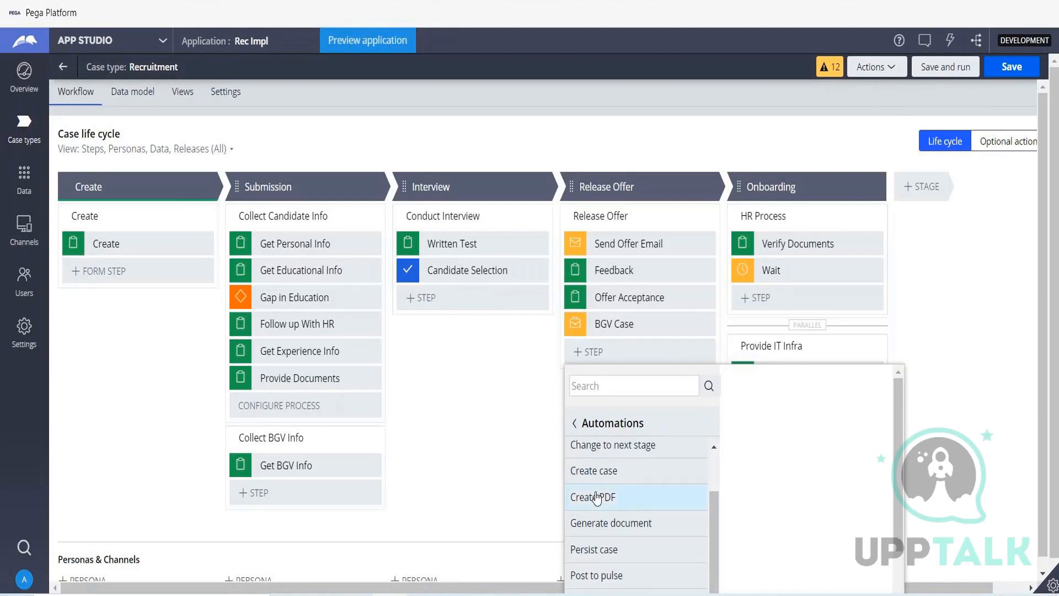
{"action": "mouse_move", "coordinate": [596, 498]}
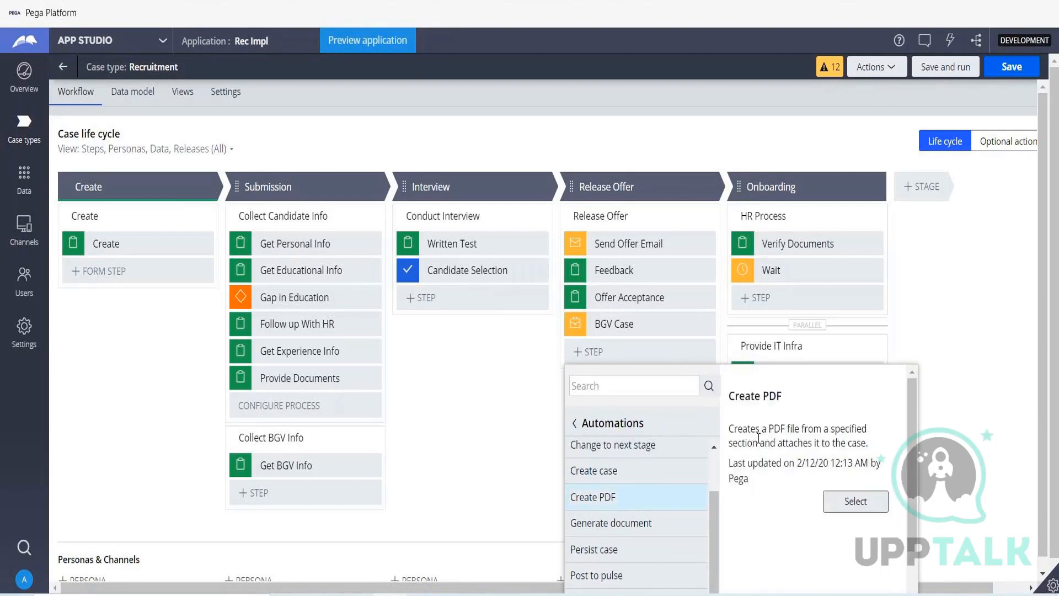
{"action": "left_click_drag", "start_coordinate": [733, 433], "coordinate": [870, 431]}
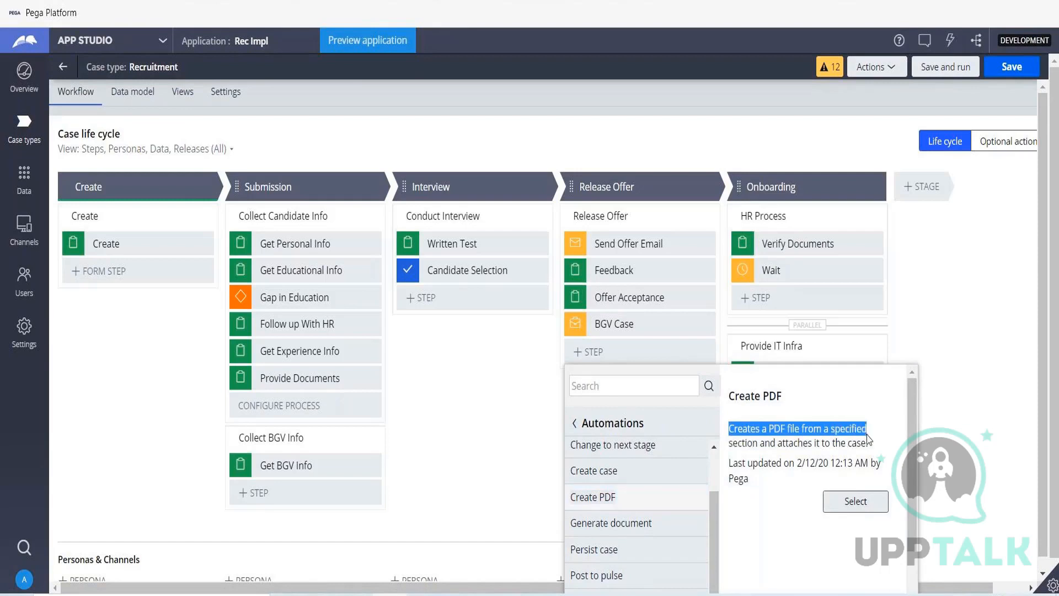
{"action": "left_click", "coordinate": [872, 512]}
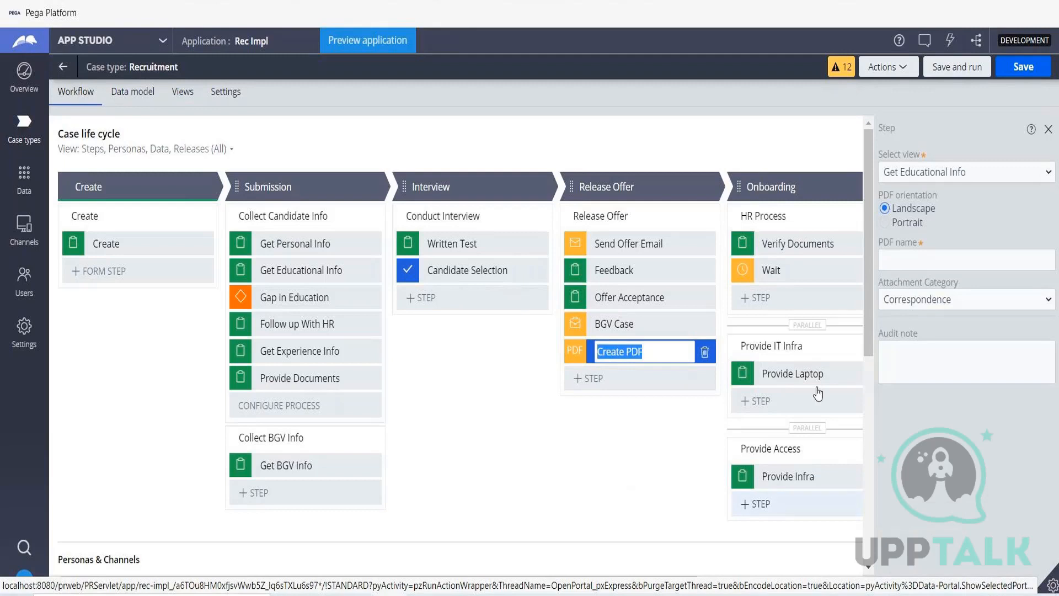
- Set Create PDF to view Get Personal Info, name 'Personal Info', category Document, and save
{"action": "left_click", "coordinate": [678, 355]}
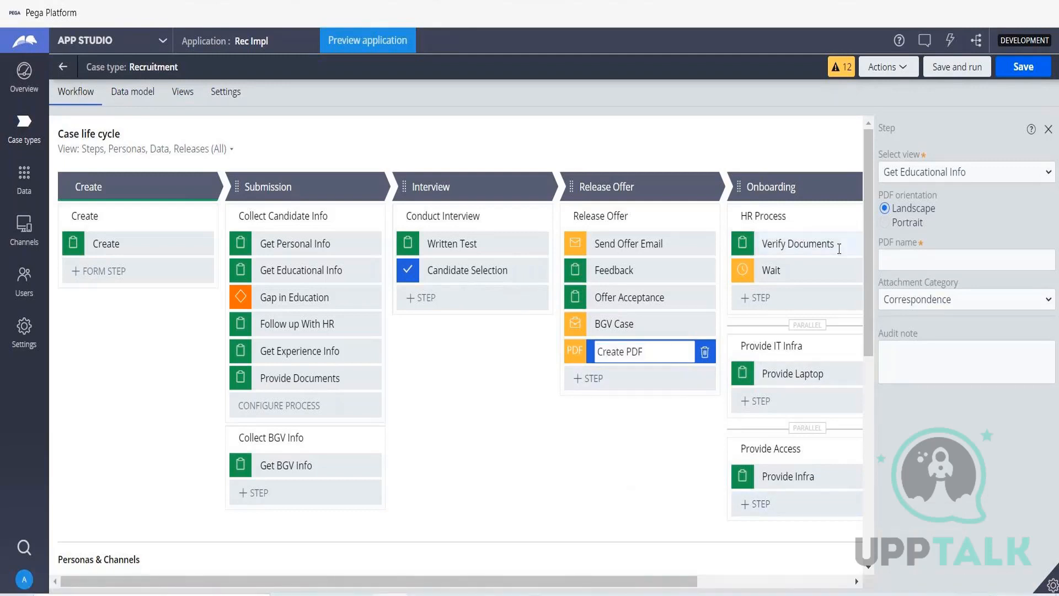
{"action": "left_click", "coordinate": [973, 180]}
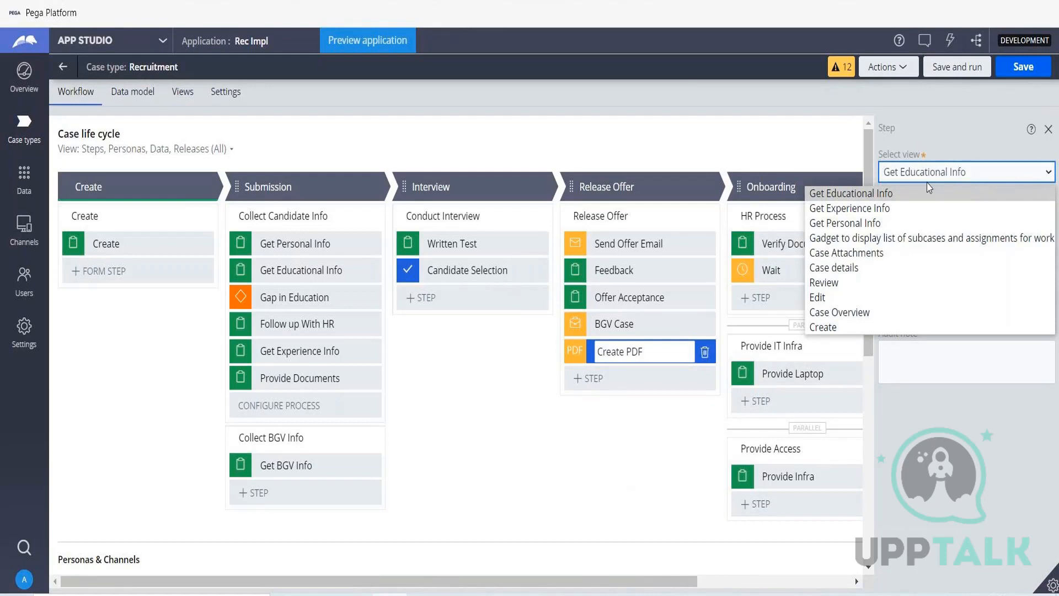
{"action": "left_click", "coordinate": [854, 224]}
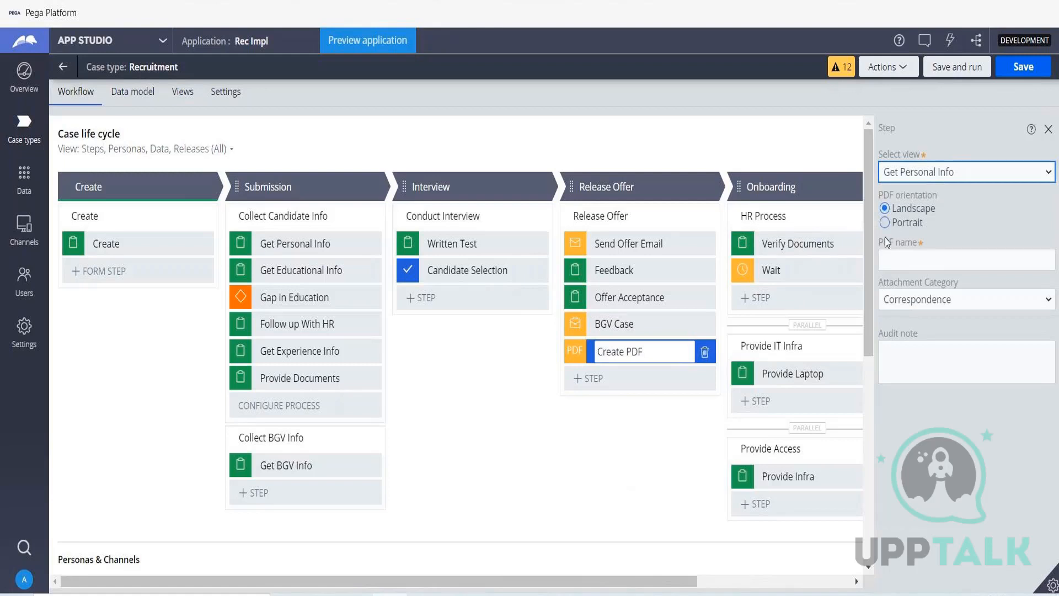
{"action": "left_click", "coordinate": [898, 263]}
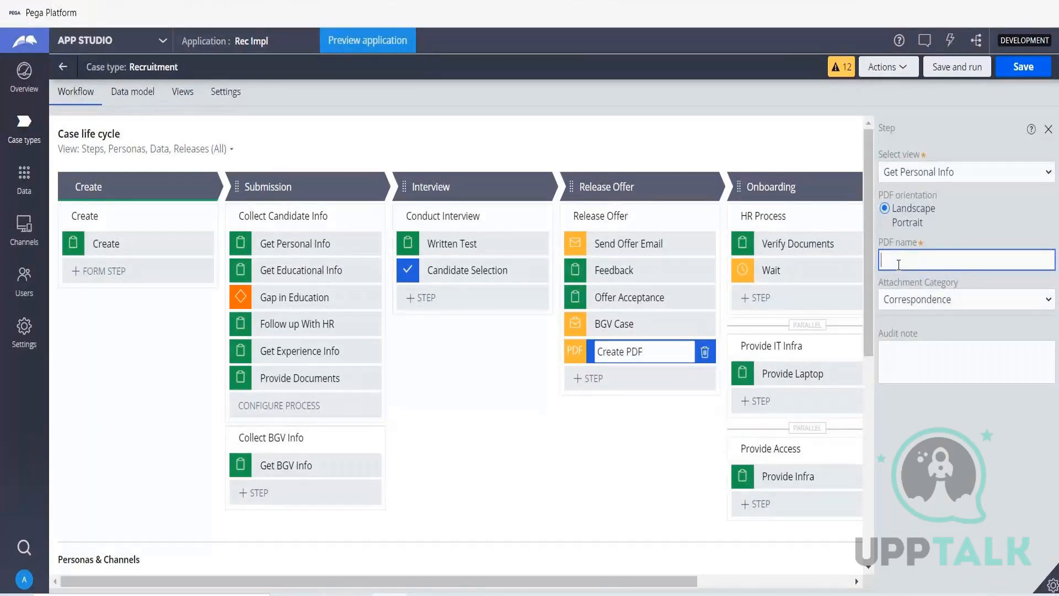
{"action": "type", "text": "Personal Info"}
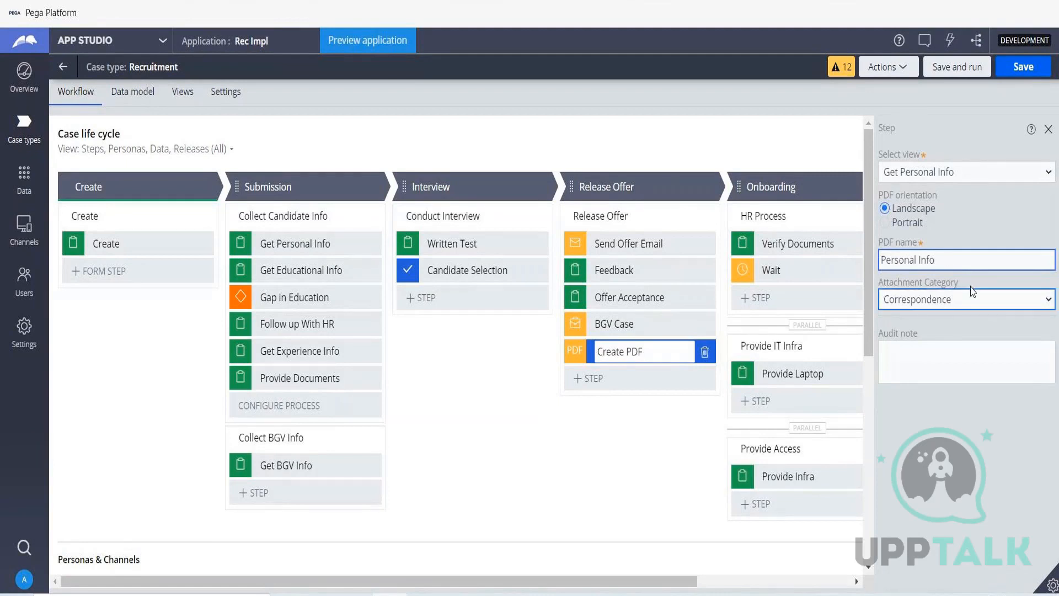
{"action": "left_click", "coordinate": [961, 305]}
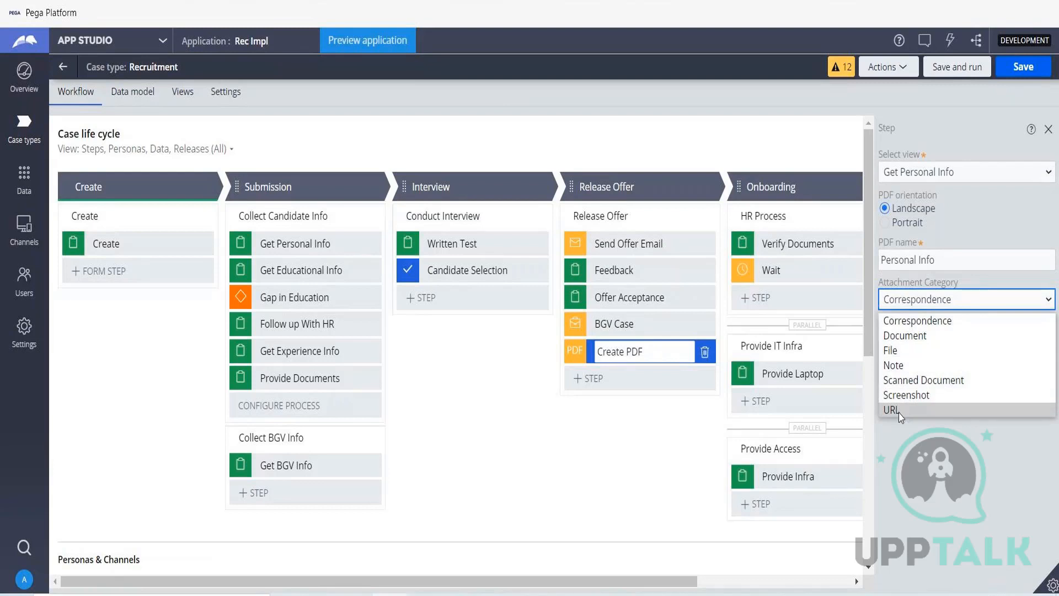
{"action": "left_click", "coordinate": [905, 339]}
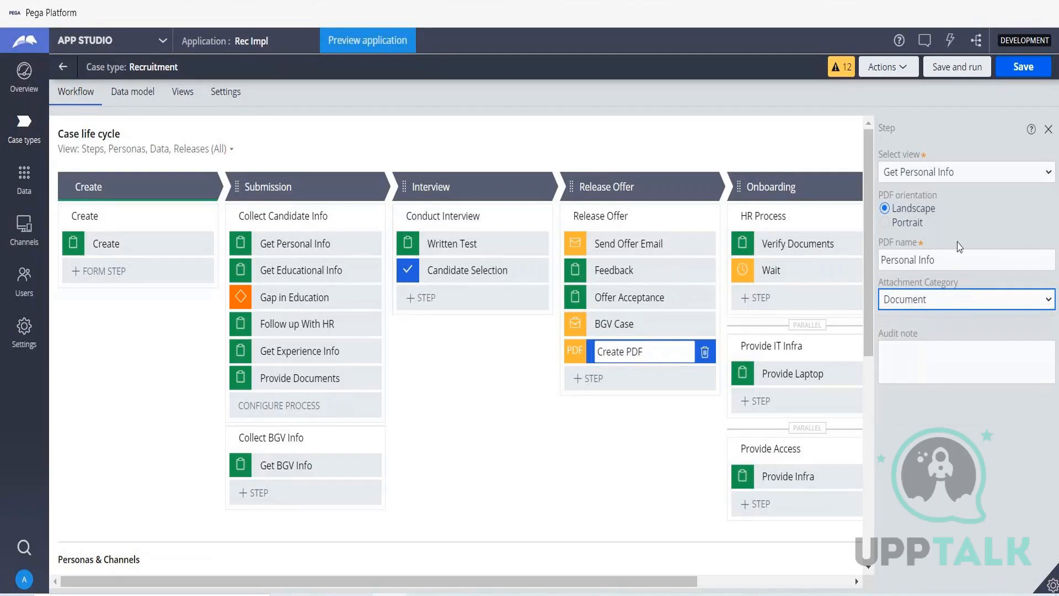
{"action": "left_click", "coordinate": [1019, 75]}
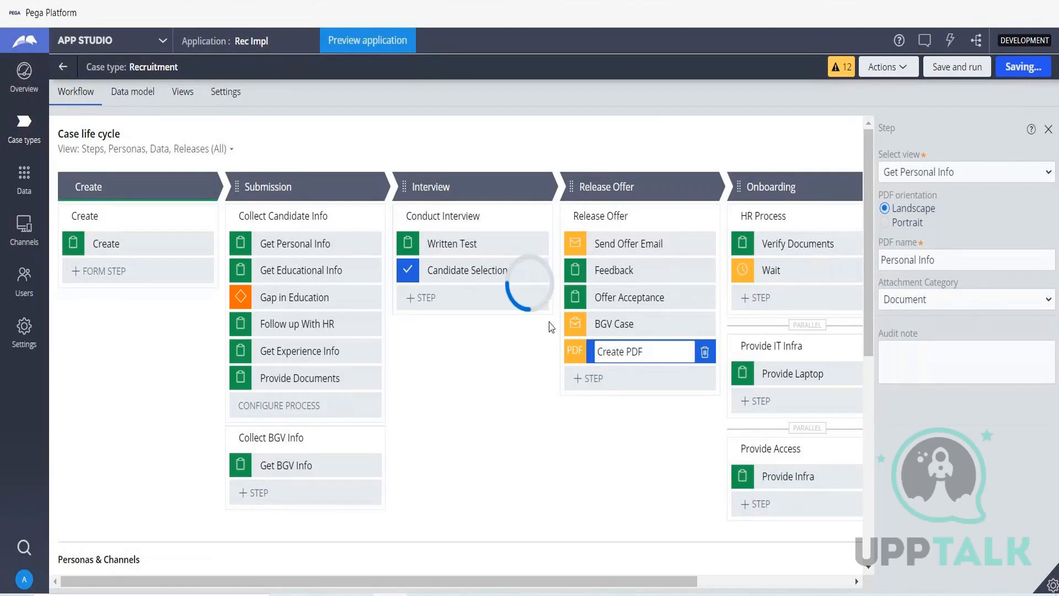
- Drag Create PDF above Send Offer Email, then select the Send Offer Email step
{"action": "left_click_drag", "start_coordinate": [645, 353], "coordinate": [591, 356]}
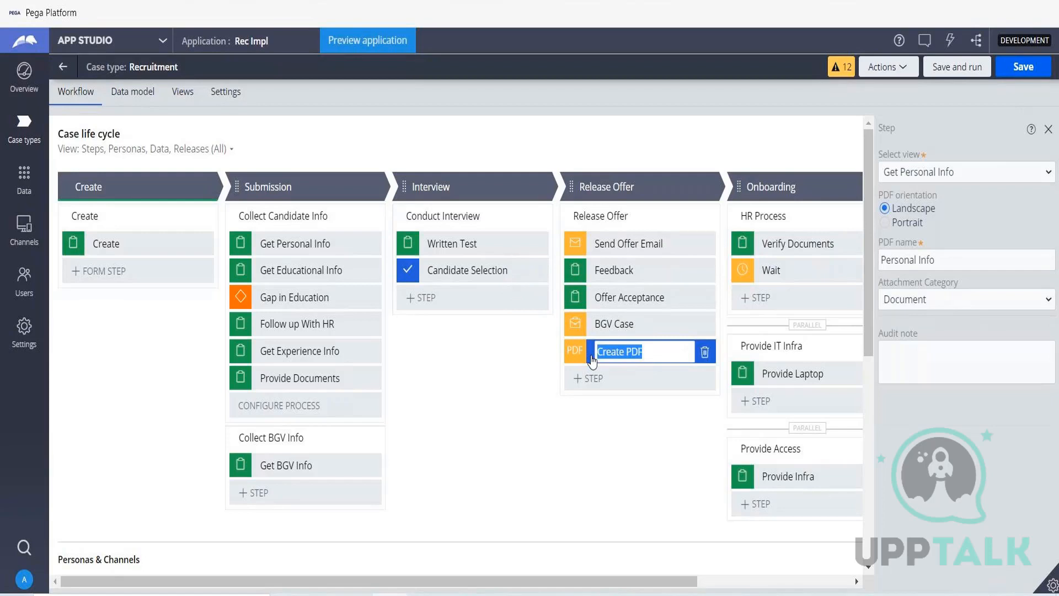
{"action": "left_click_drag", "start_coordinate": [592, 358], "coordinate": [579, 238]}
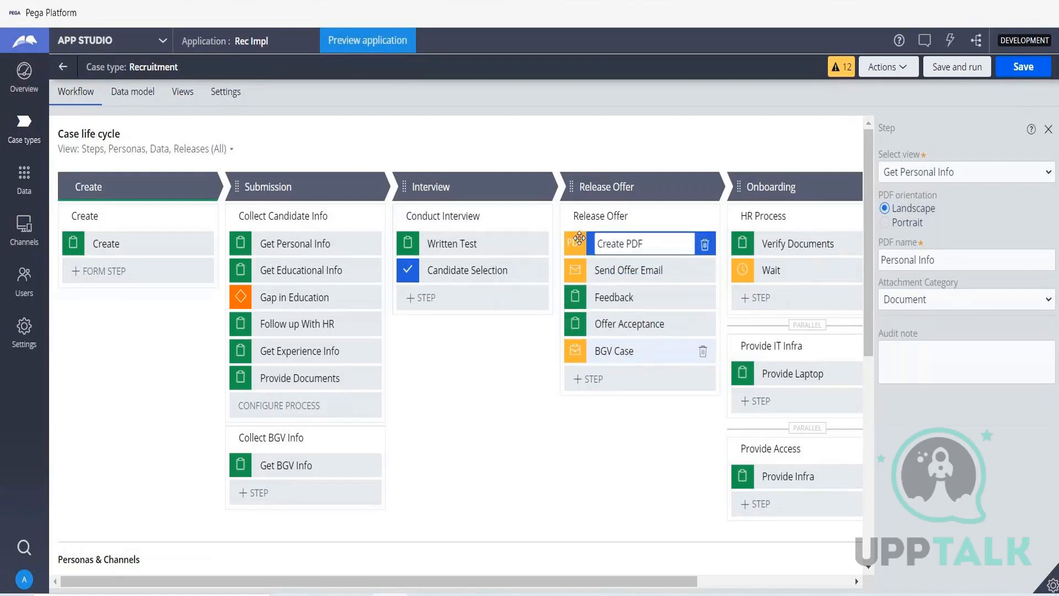
{"action": "left_click", "coordinate": [611, 244]}
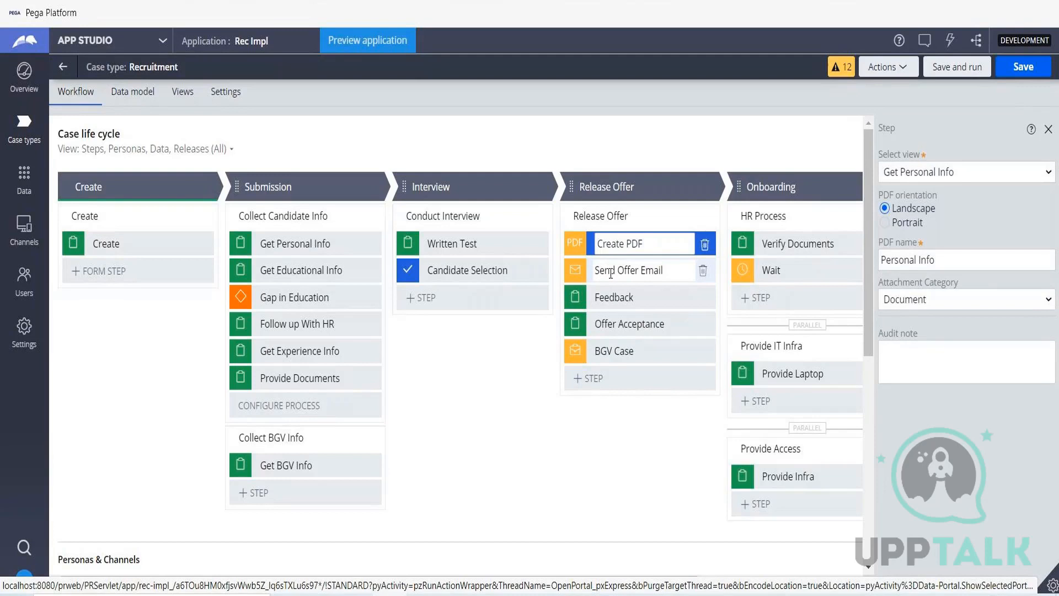
{"action": "left_click", "coordinate": [610, 271]}
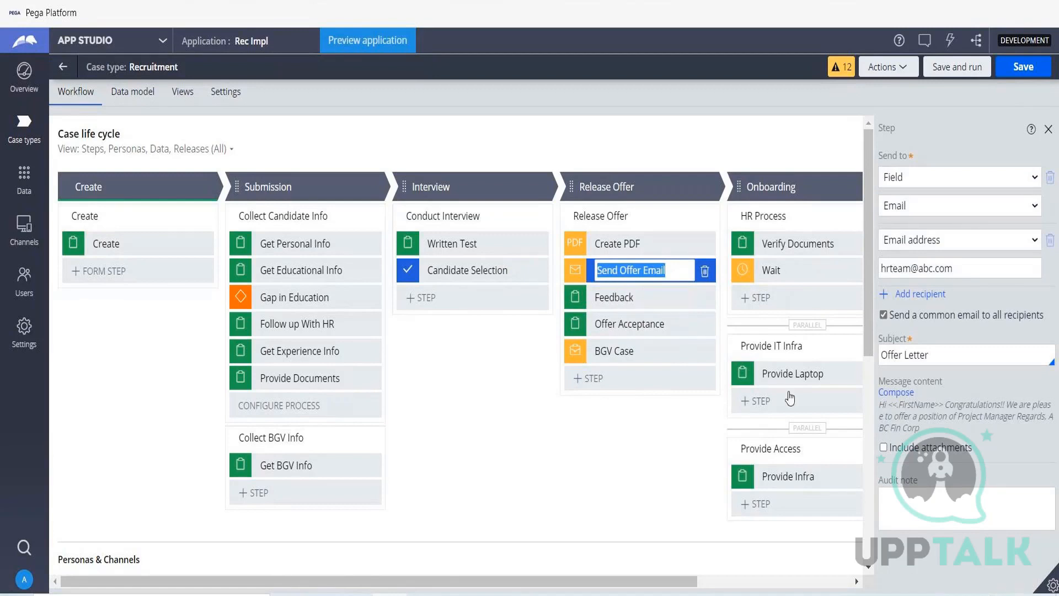
- Turn on Include attachments and switch from All case attachments to Choose attachments
{"action": "left_click", "coordinate": [884, 450]}
{"action": "left_click", "coordinate": [884, 449]}
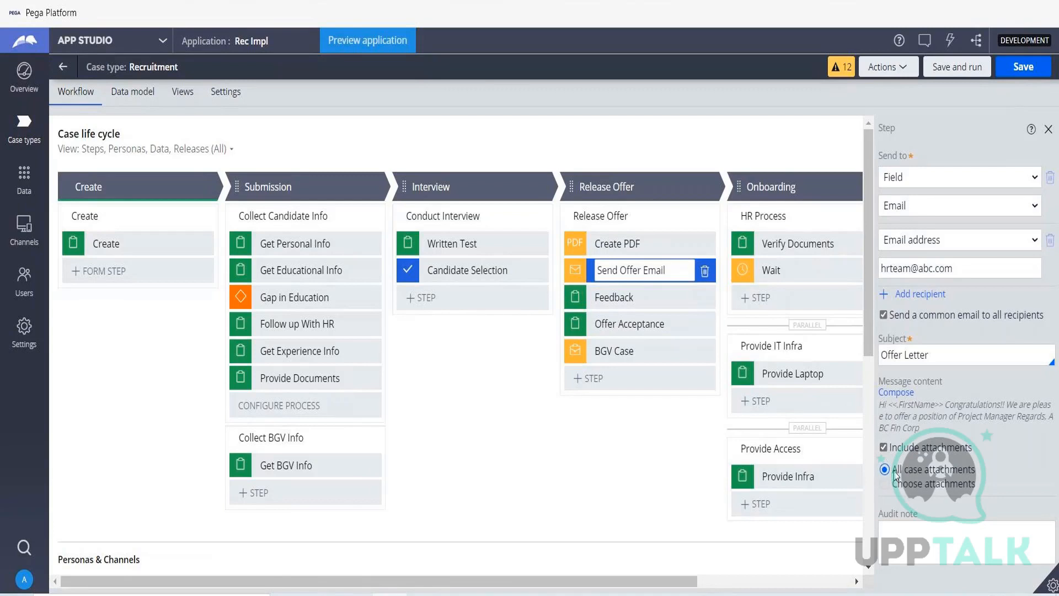
{"action": "triple_click", "coordinate": [975, 474]}
{"action": "left_click", "coordinate": [979, 475]}
{"action": "triple_click", "coordinate": [975, 473]}
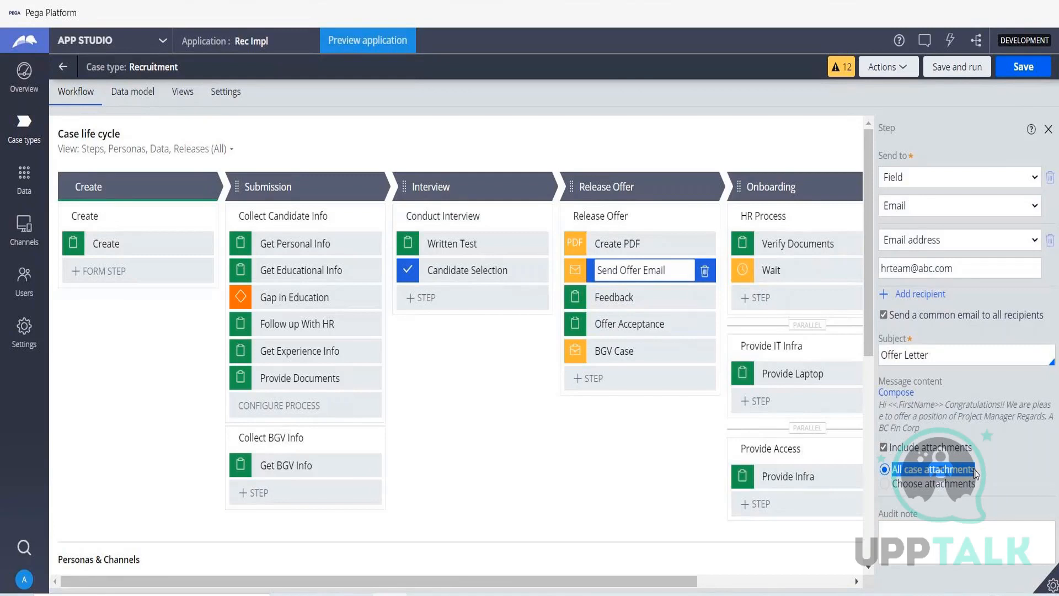
{"action": "left_click", "coordinate": [889, 488]}
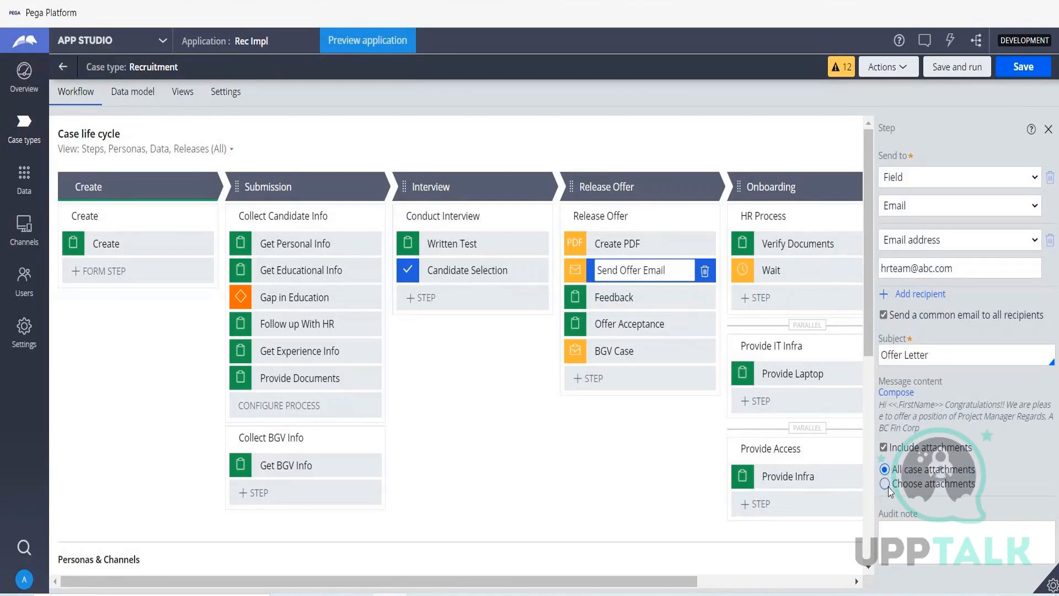
{"action": "left_click", "coordinate": [888, 487]}
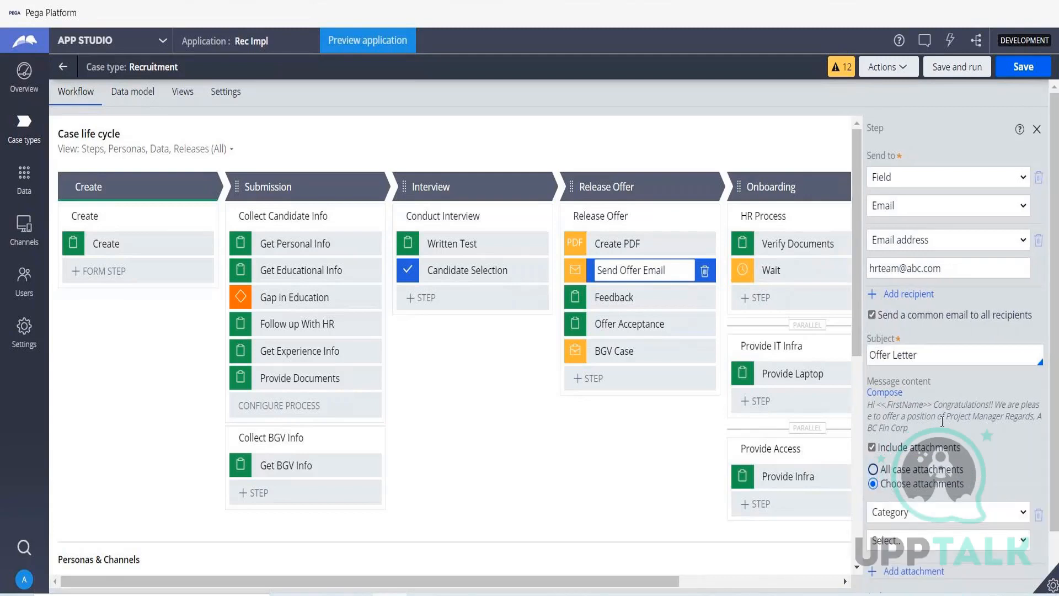
- Select attachments by Category with Document as the category
{"action": "scroll", "coordinate": [942, 422], "scroll_direction": "down", "scroll_amount": 1}
{"action": "left_click", "coordinate": [930, 459]}
{"action": "left_click", "coordinate": [929, 460]}
{"action": "left_click", "coordinate": [919, 489]}
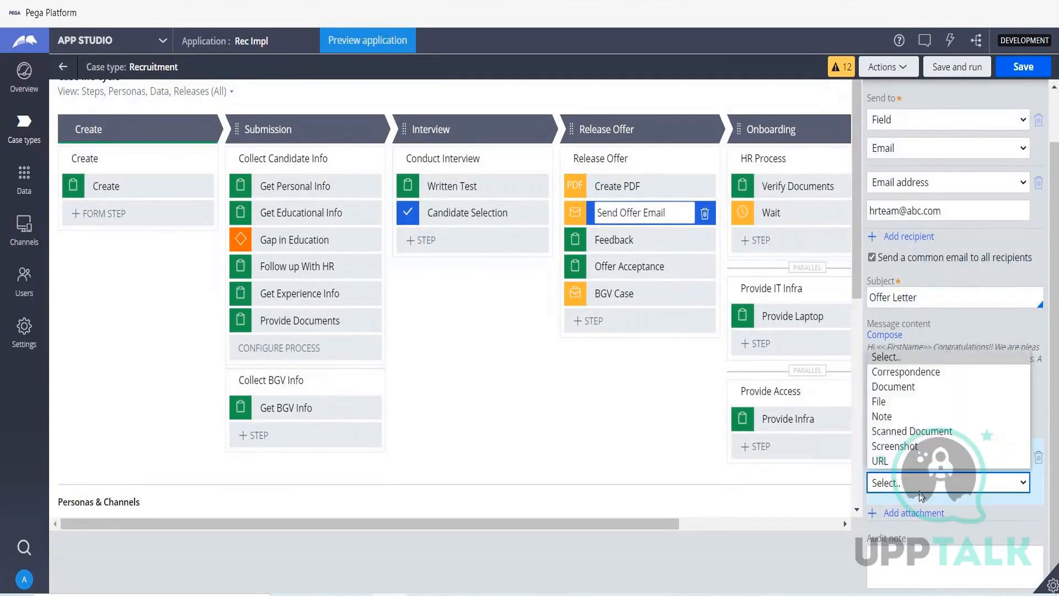
{"action": "left_click", "coordinate": [921, 393]}
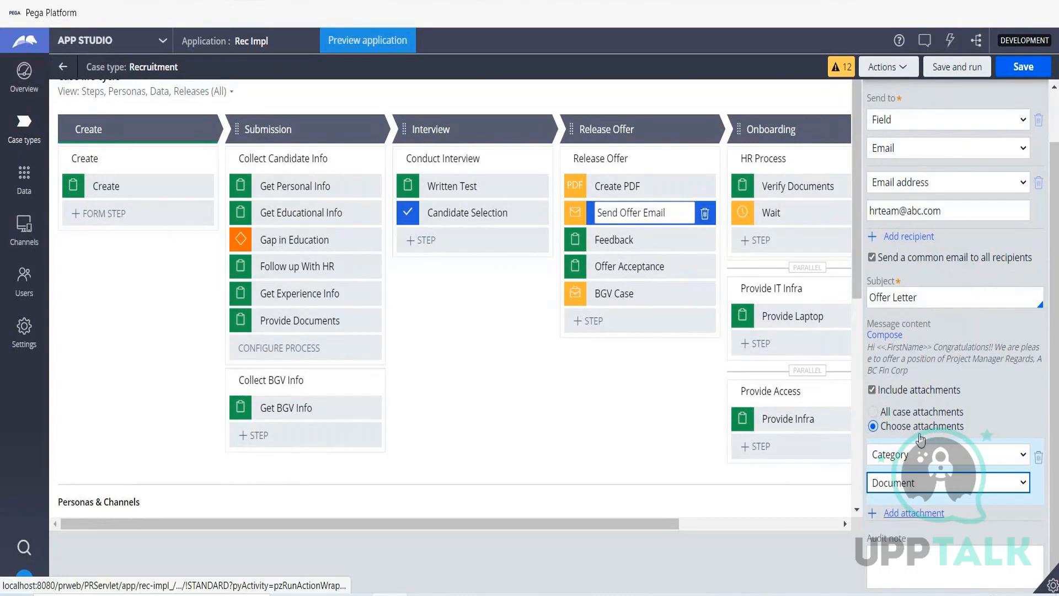
{"action": "scroll", "coordinate": [965, 404], "scroll_direction": "up", "scroll_amount": 1}
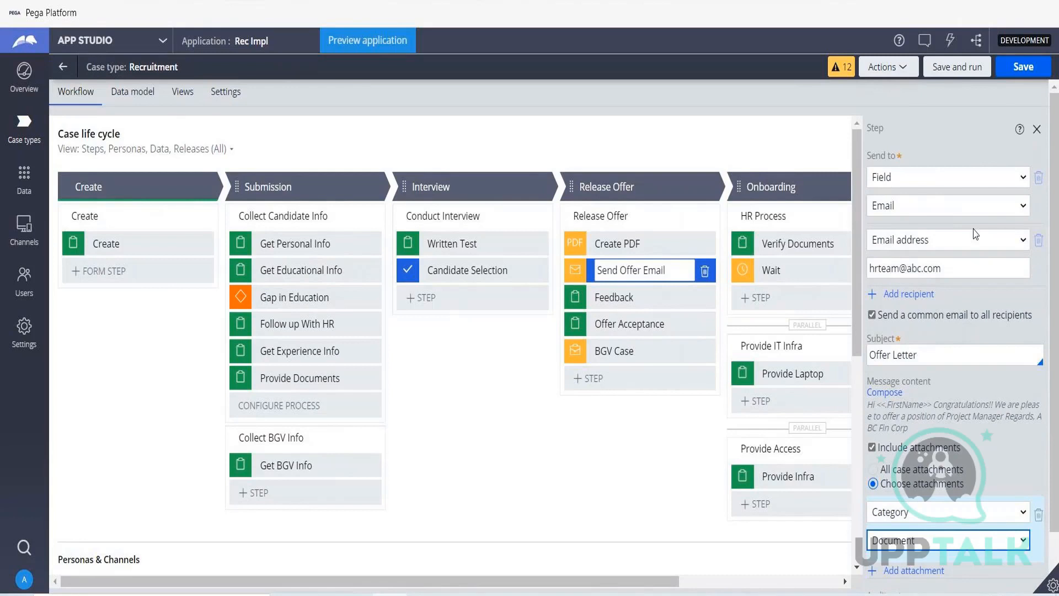
{"action": "scroll", "coordinate": [975, 205], "scroll_direction": "down", "scroll_amount": 1}
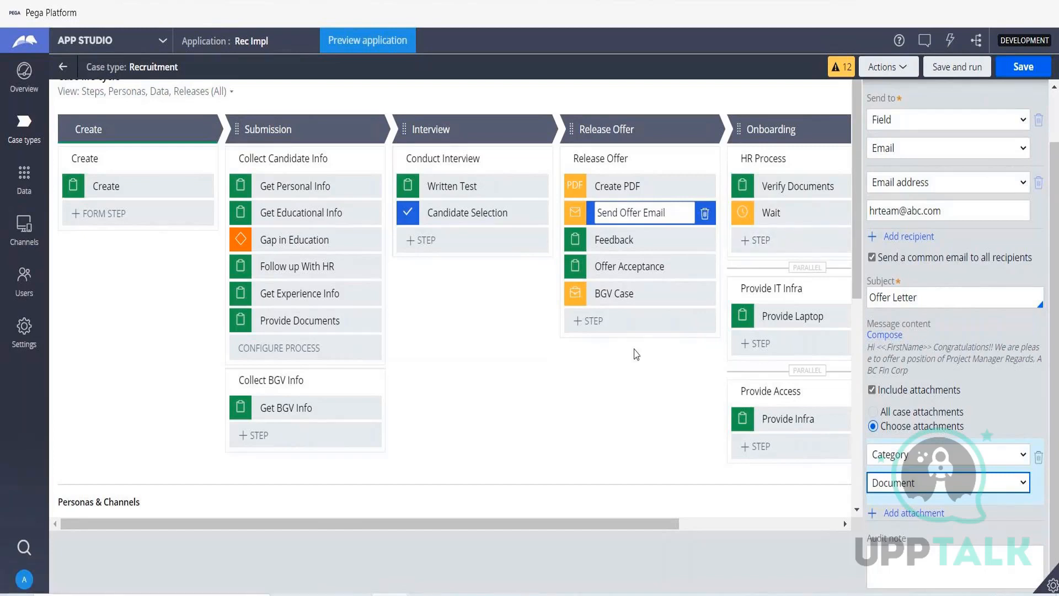
- Add a Create PDF automation step after BGV Case in Release Offer, defaulting to Get Educational Info
{"action": "left_click", "coordinate": [627, 323]}
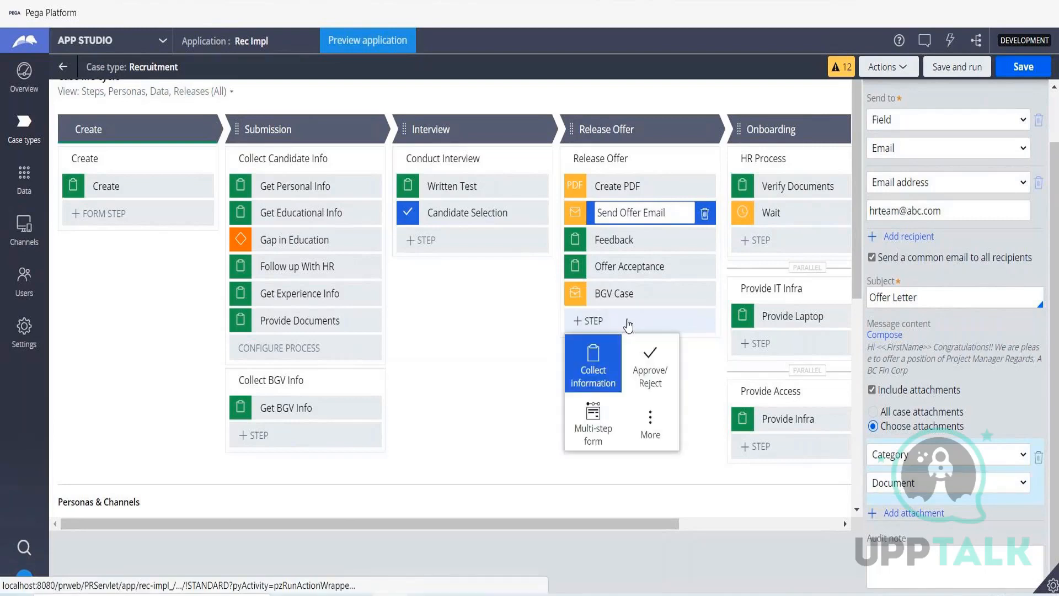
{"action": "left_click", "coordinate": [651, 421]}
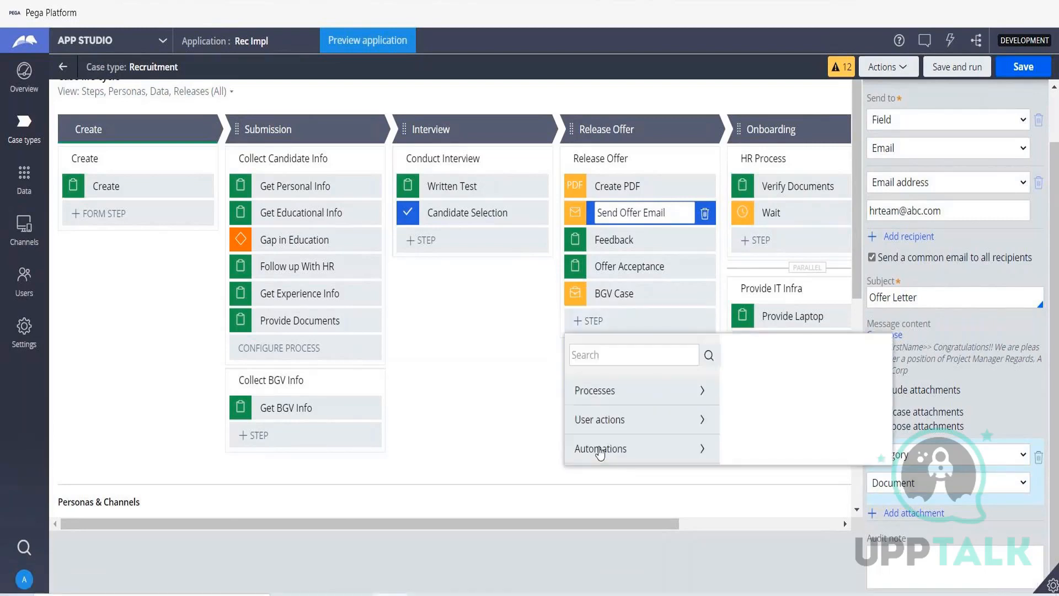
{"action": "left_click", "coordinate": [601, 452]}
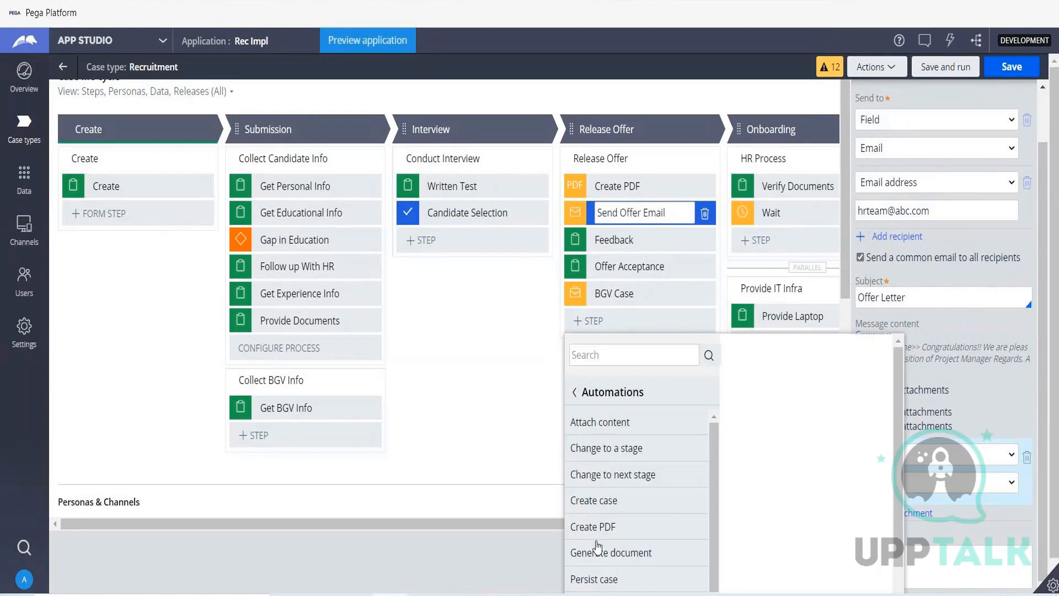
{"action": "left_click_drag", "start_coordinate": [596, 546], "coordinate": [592, 527]}
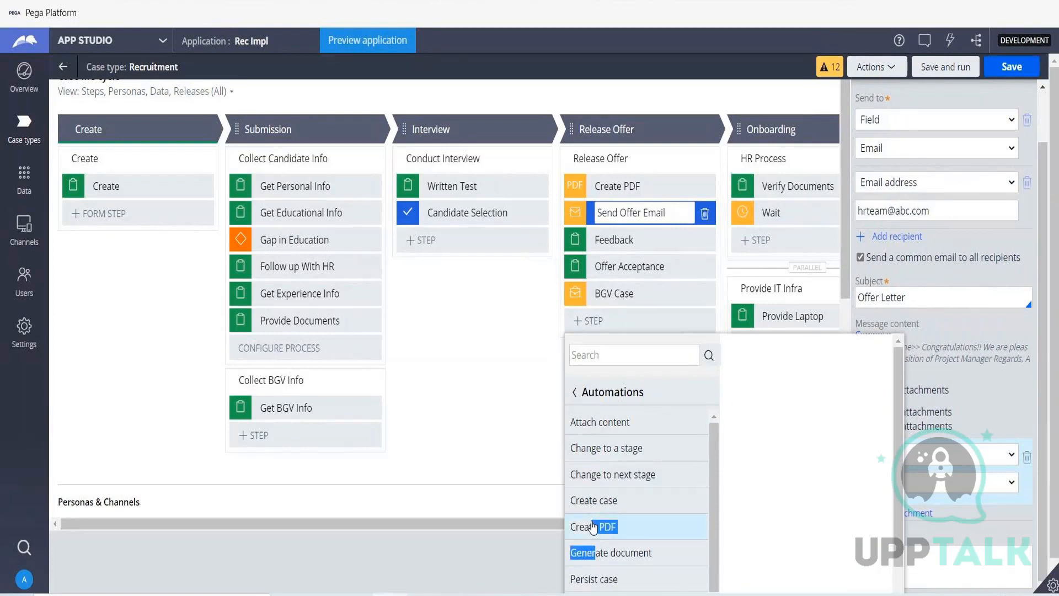
{"action": "left_click", "coordinate": [593, 527]}
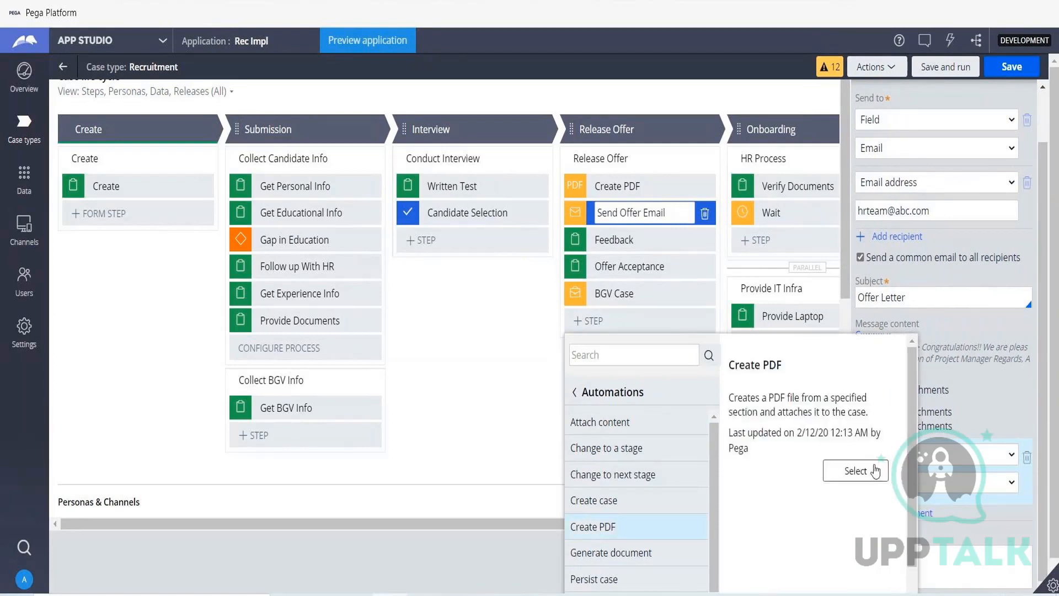
{"action": "left_click", "coordinate": [855, 470]}
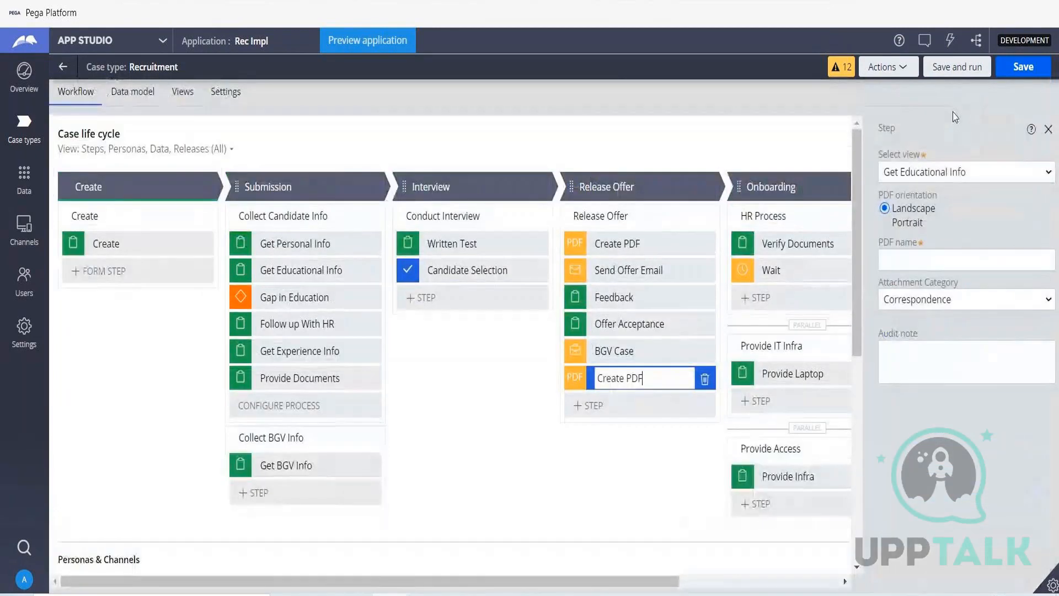
{"action": "left_click", "coordinate": [951, 171]}
- Render Get Educational Info as a PDF named 'Educational Info' in category Document, then save
{"action": "left_click", "coordinate": [952, 171]}
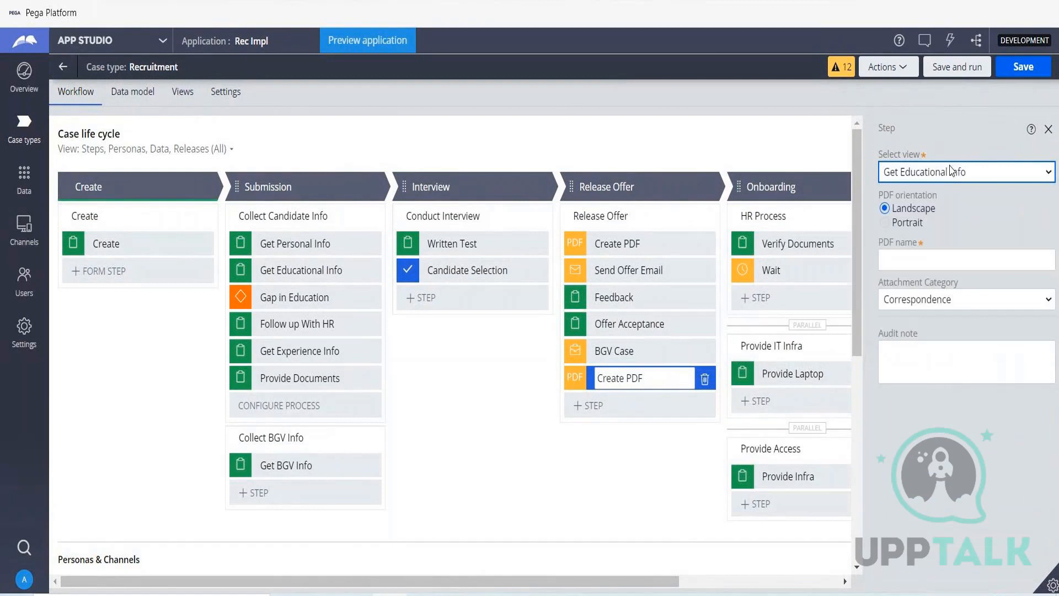
{"action": "left_click", "coordinate": [922, 254]}
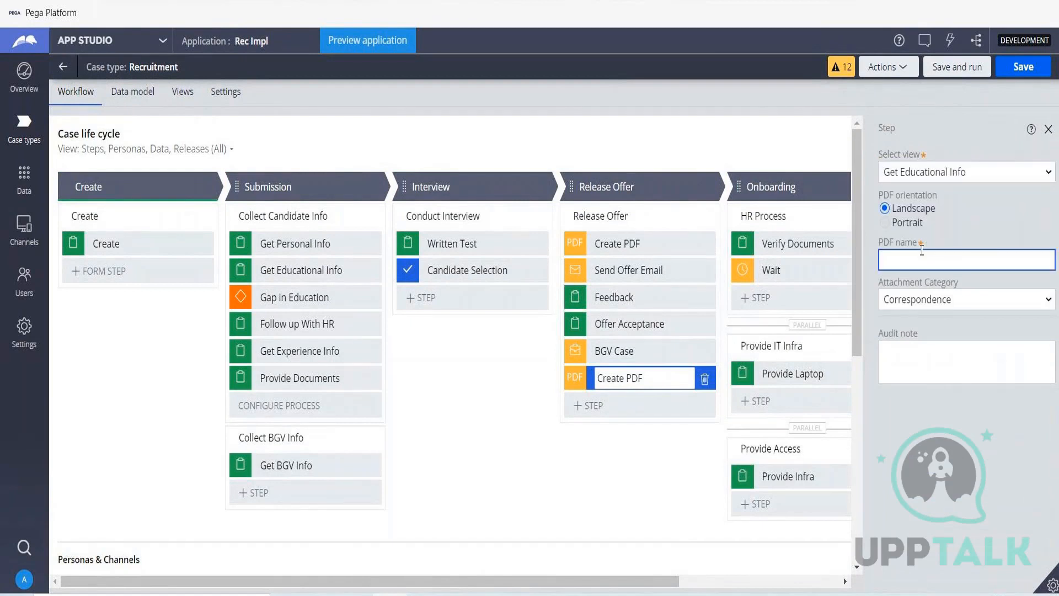
{"action": "type", "text": "P"}
{"action": "key", "text": "BackSpace"}
{"action": "type", "text": "Educational Info"}
{"action": "left_click", "coordinate": [938, 301]}
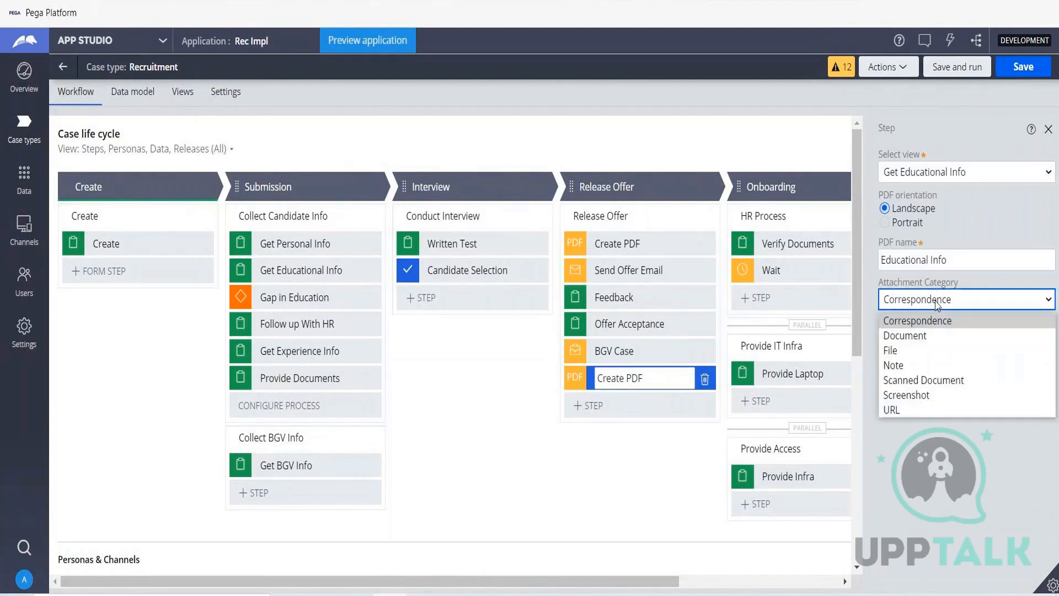
{"action": "left_click", "coordinate": [905, 335]}
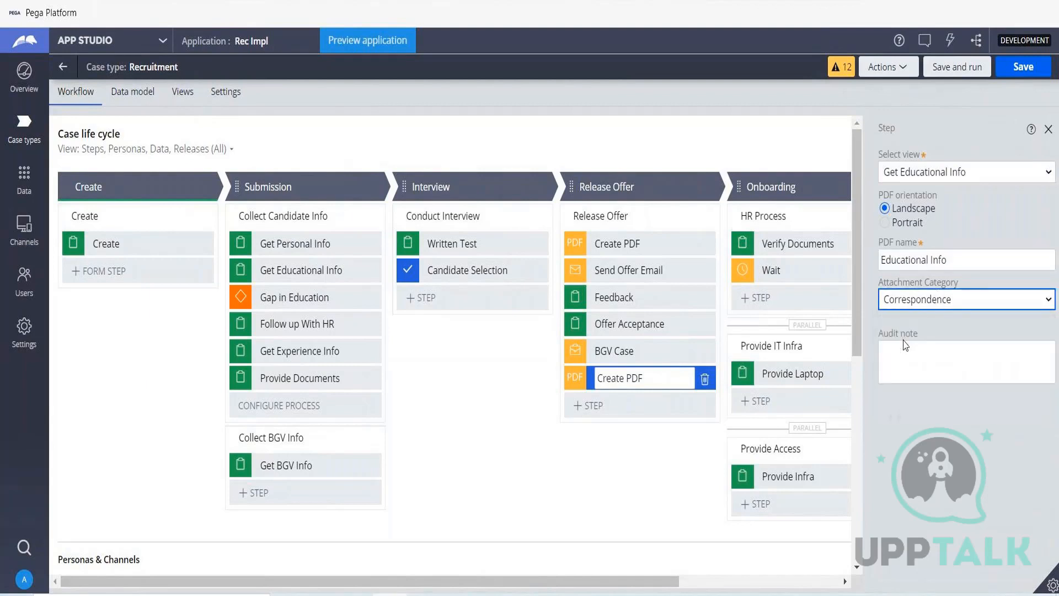
{"action": "left_click", "coordinate": [1009, 66]}
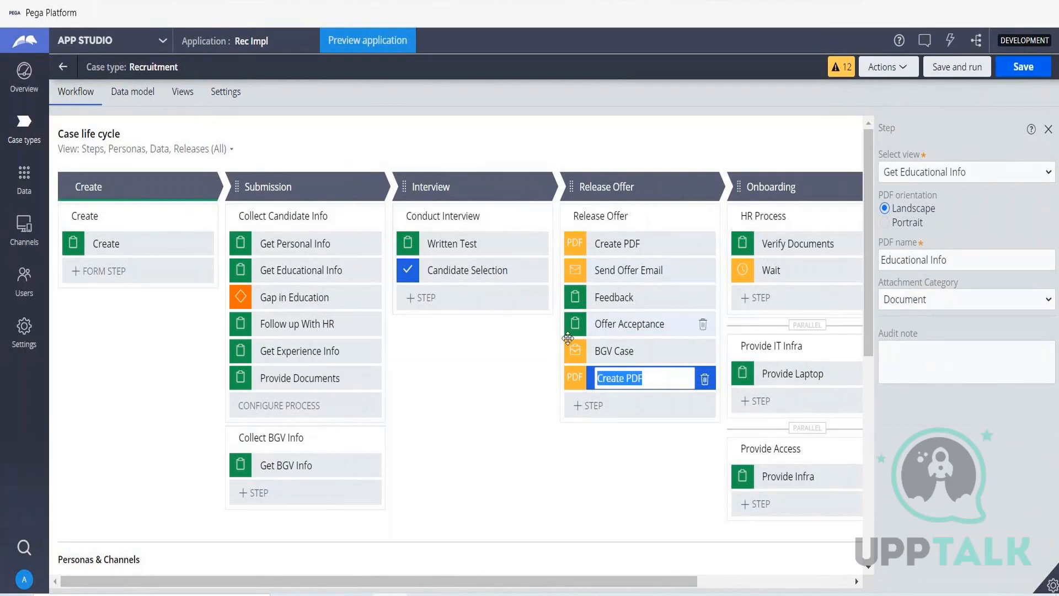
- Move the new PDF step above Send Offer Email and rename the first PDF step 'Create Personal Info'
{"action": "left_click_drag", "start_coordinate": [575, 377], "coordinate": [585, 243]}
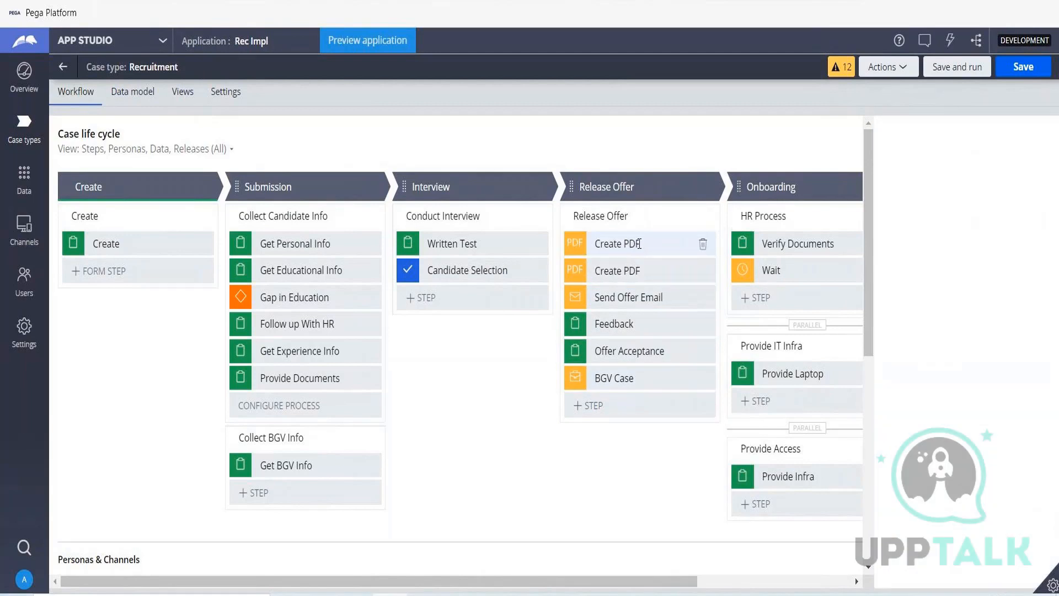
{"action": "left_click", "coordinate": [639, 243]}
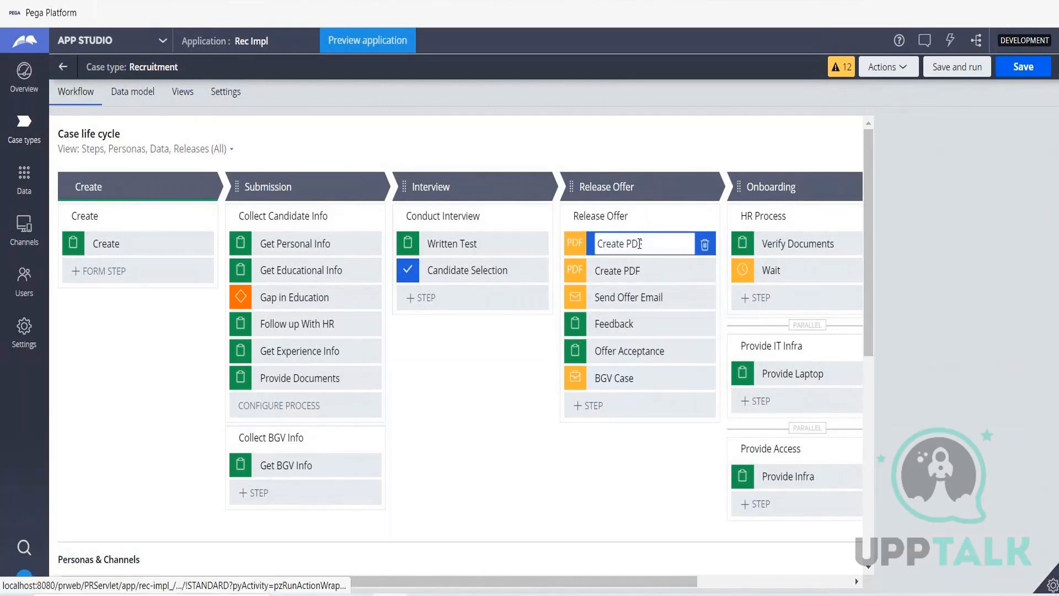
{"action": "left_click", "coordinate": [640, 243]}
{"action": "left_click", "coordinate": [640, 243]}
{"action": "key", "text": "BackSpace"}
{"action": "key", "text": "BackSpace"}
{"action": "key", "text": "BackSpace"}
{"action": "type", "text": "P"}
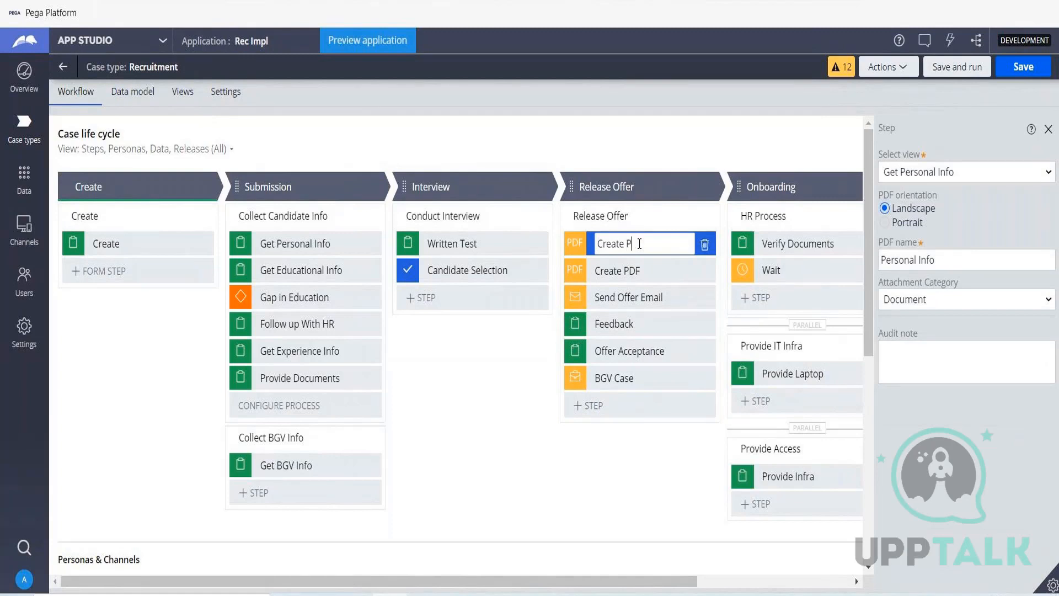
{"action": "type", "text": "ersonal Info"}
{"action": "key", "text": "Return"}
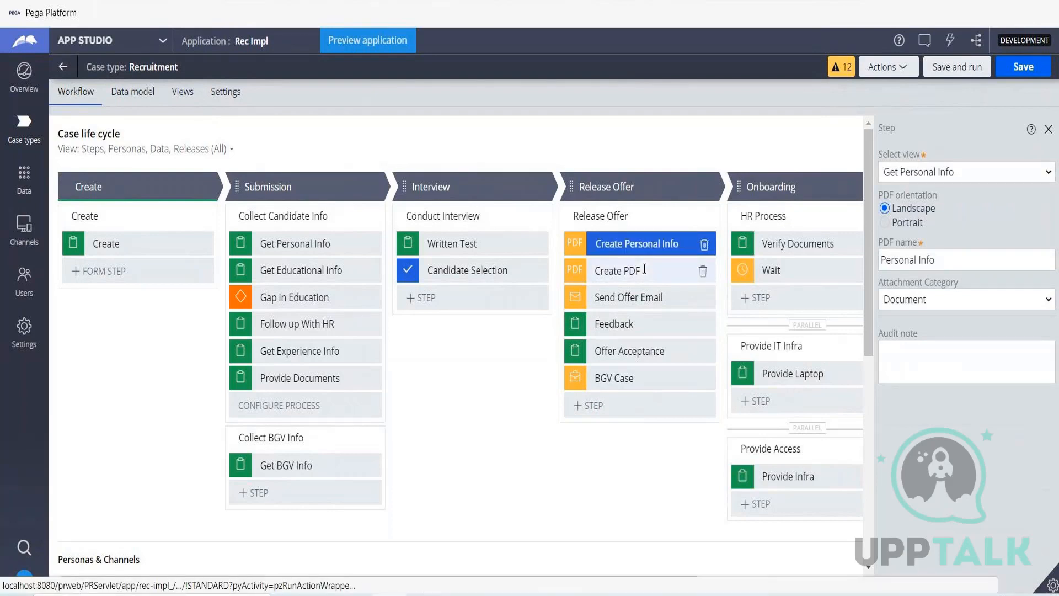
- Rename the second PDF step 'Create Educational Info' and commit it
{"action": "left_click", "coordinate": [644, 270]}
{"action": "left_click", "coordinate": [644, 269]}
{"action": "key", "text": "BackSpace"}
{"action": "key", "text": "BackSpace"}
{"action": "key", "text": "BackSpace"}
{"action": "type", "text": "E"}
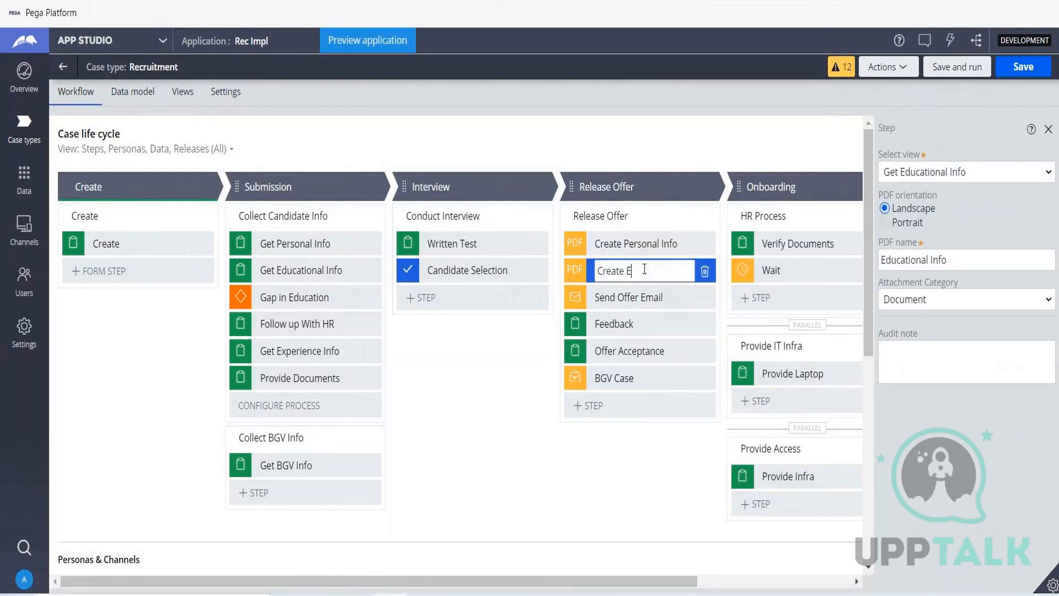
{"action": "type", "text": "ducational Info"}
{"action": "left_click", "coordinate": [1011, 74]}
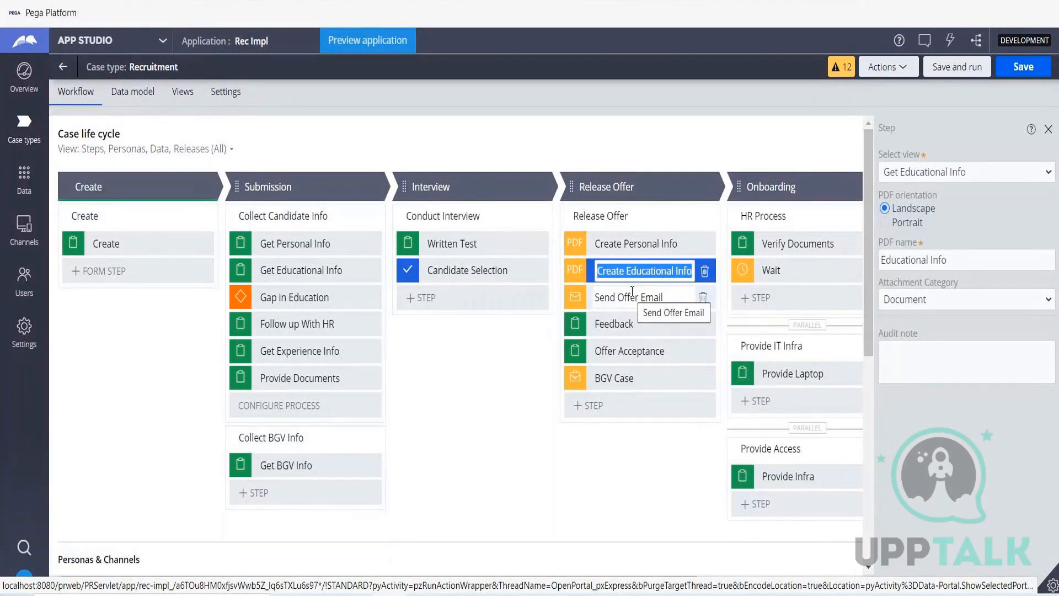
- Remove Send Offer Email's Document category attachment, save the case type, then reselect Choose attachments
{"action": "left_click", "coordinate": [632, 300]}
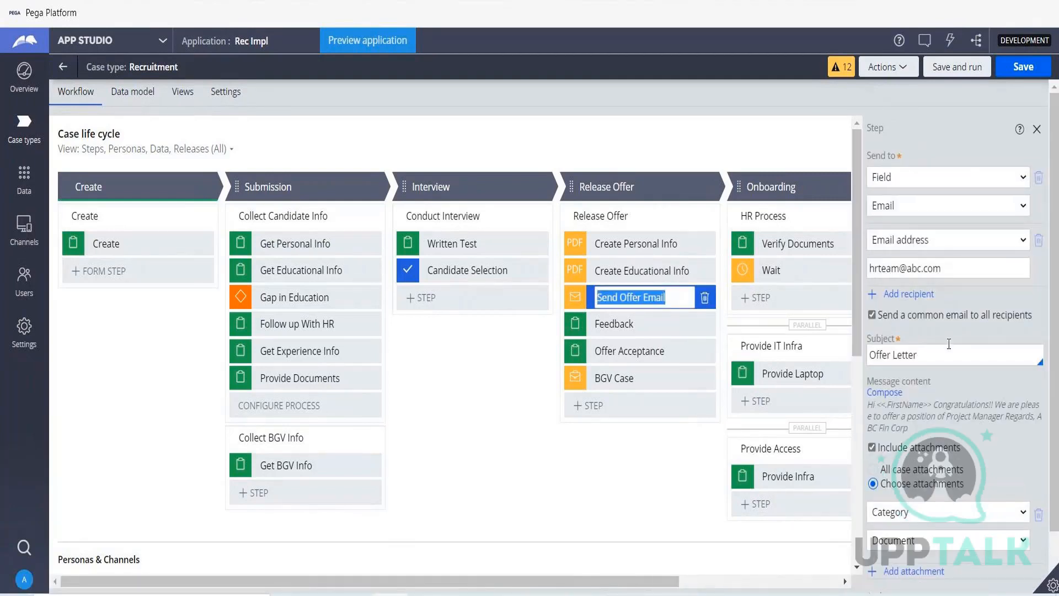
{"action": "scroll", "coordinate": [949, 344], "scroll_direction": "down", "scroll_amount": 1}
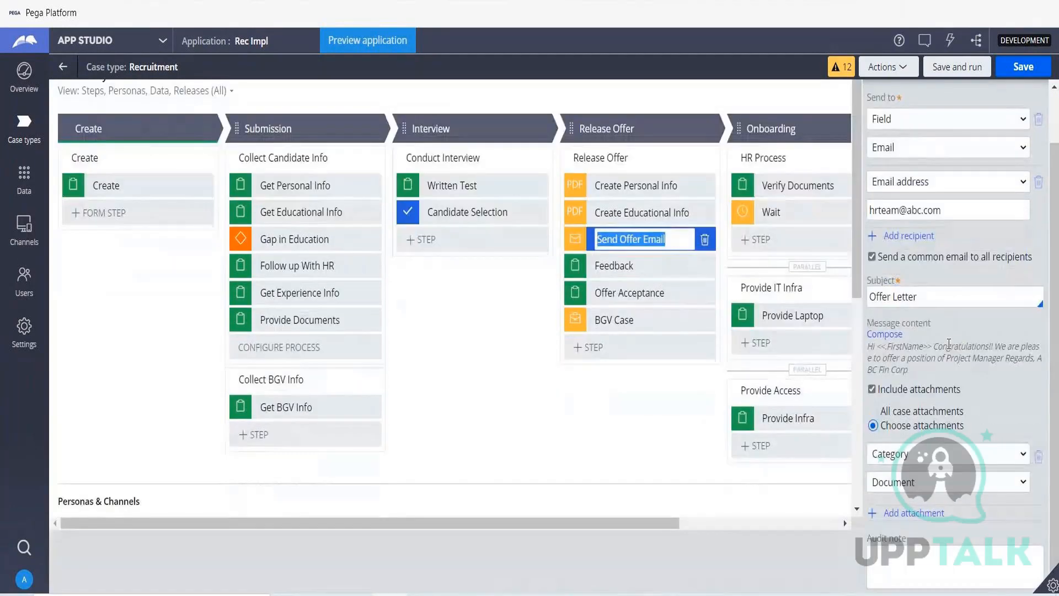
{"action": "left_click", "coordinate": [872, 389]}
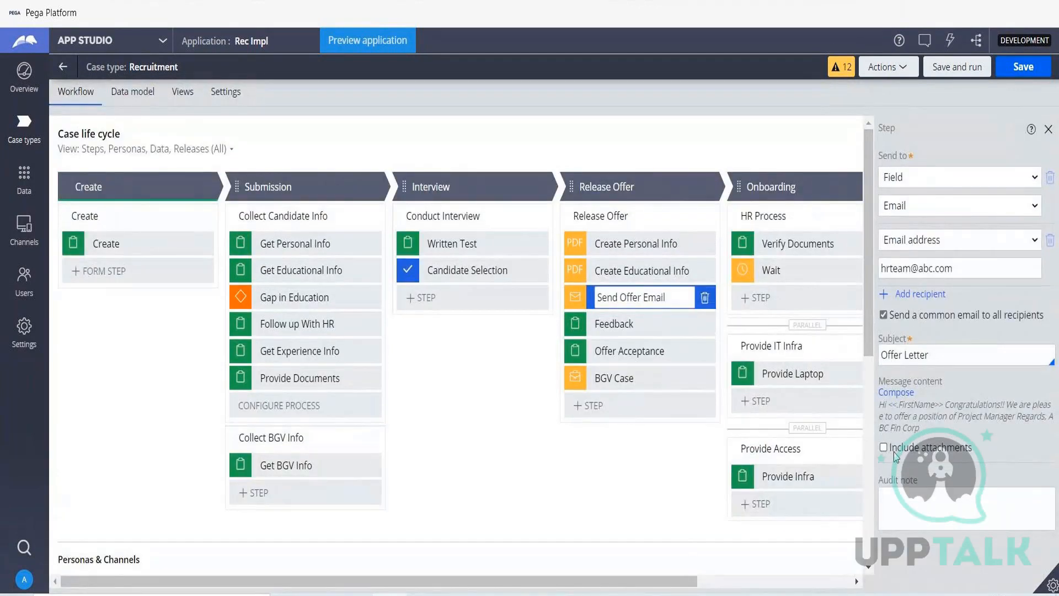
{"action": "left_click", "coordinate": [883, 447]}
{"action": "scroll", "coordinate": [883, 444], "scroll_direction": "down", "scroll_amount": 1}
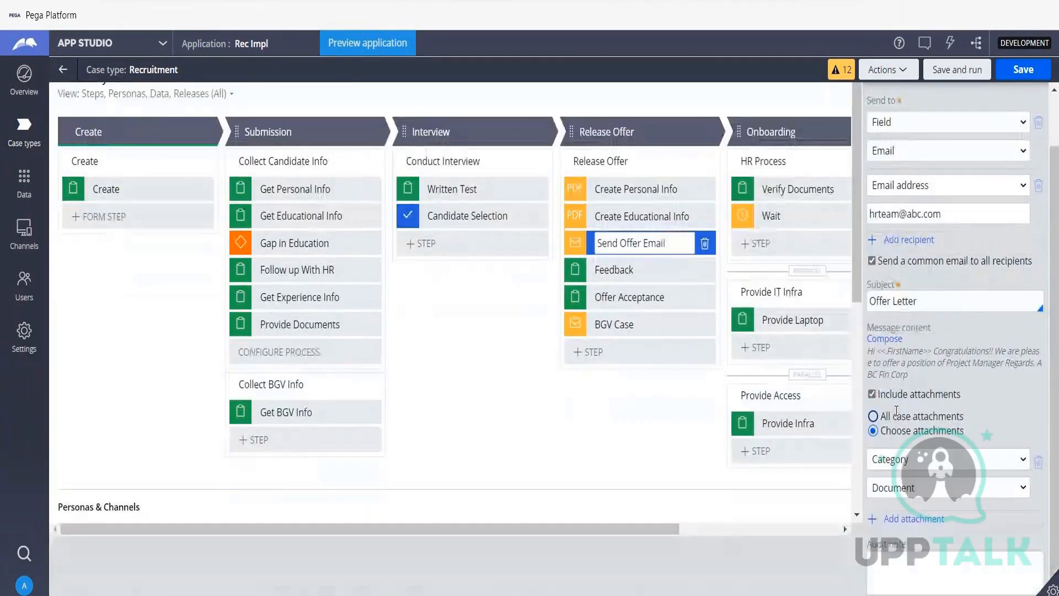
{"action": "left_click", "coordinate": [873, 431]}
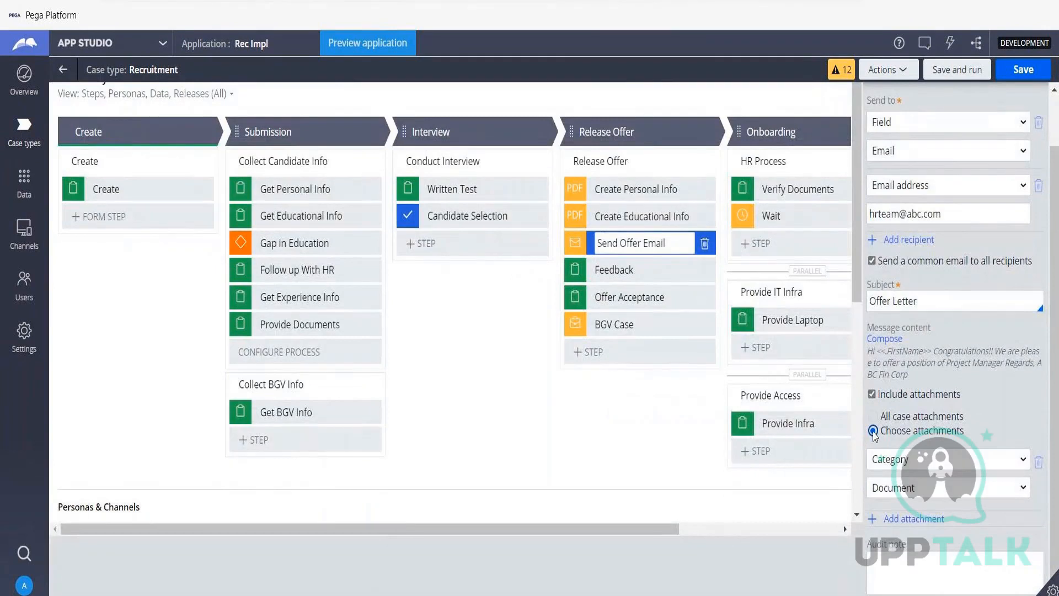
{"action": "left_click", "coordinate": [1041, 463]}
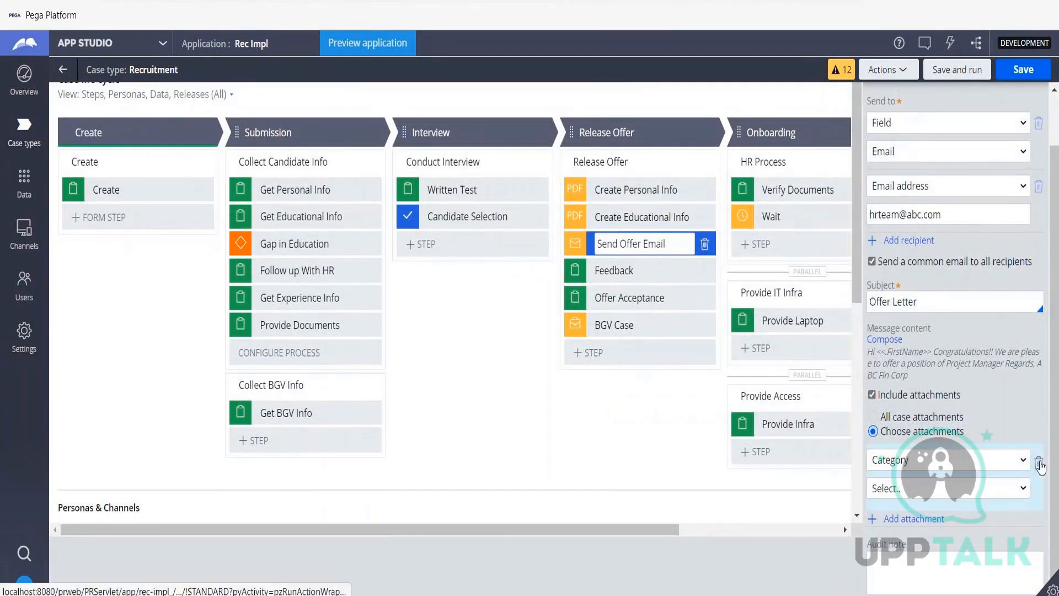
{"action": "left_click", "coordinate": [873, 417]}
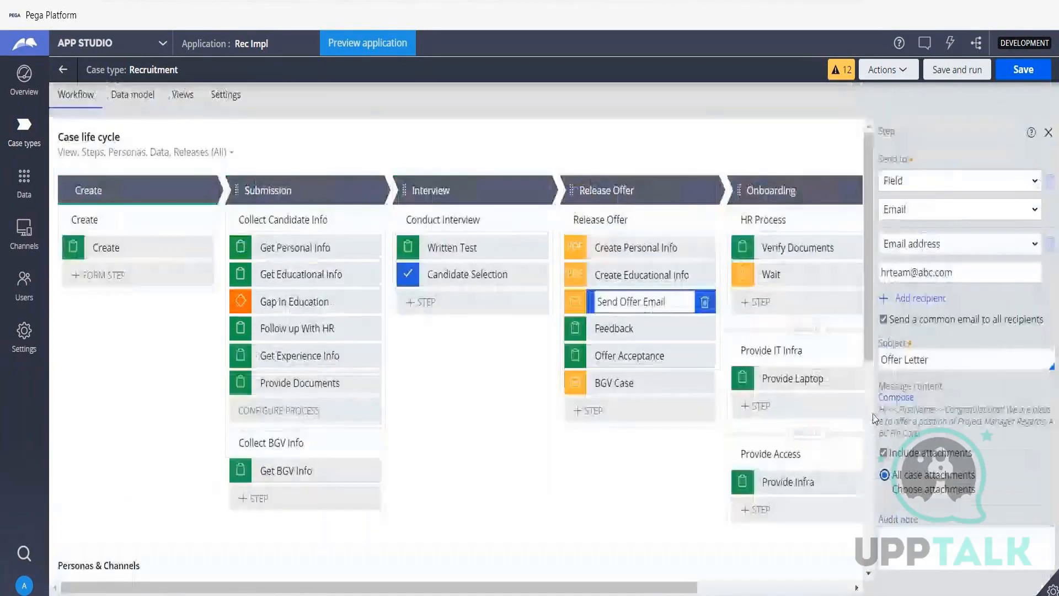
{"action": "left_click", "coordinate": [1018, 79]}
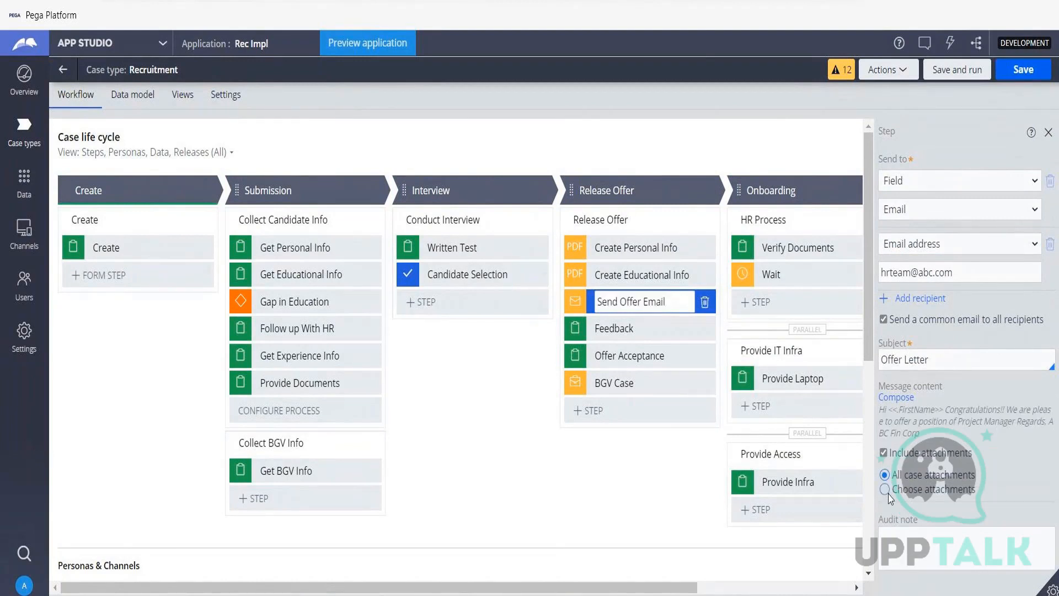
{"action": "left_click", "coordinate": [886, 492]}
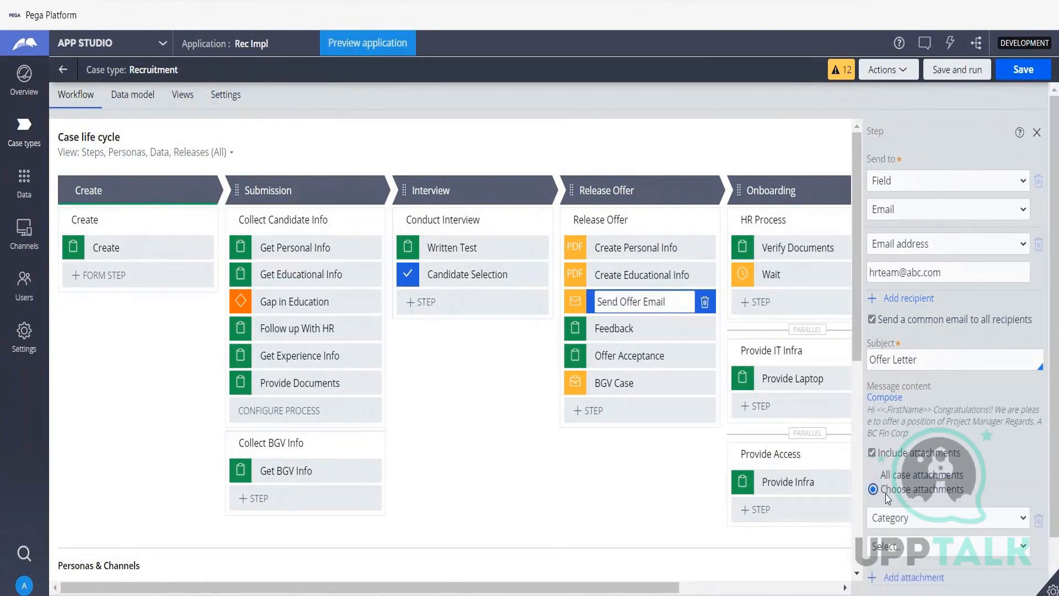
- Set the offer email's first attachment source to Category, choosing the Document category
{"action": "left_click", "coordinate": [981, 515]}
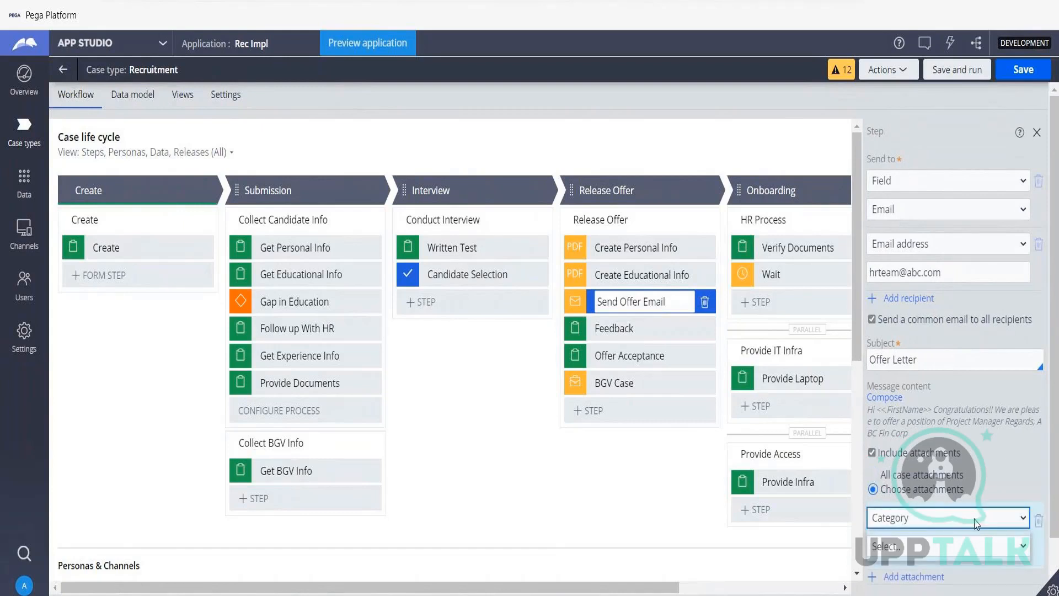
{"action": "left_click", "coordinate": [941, 558]}
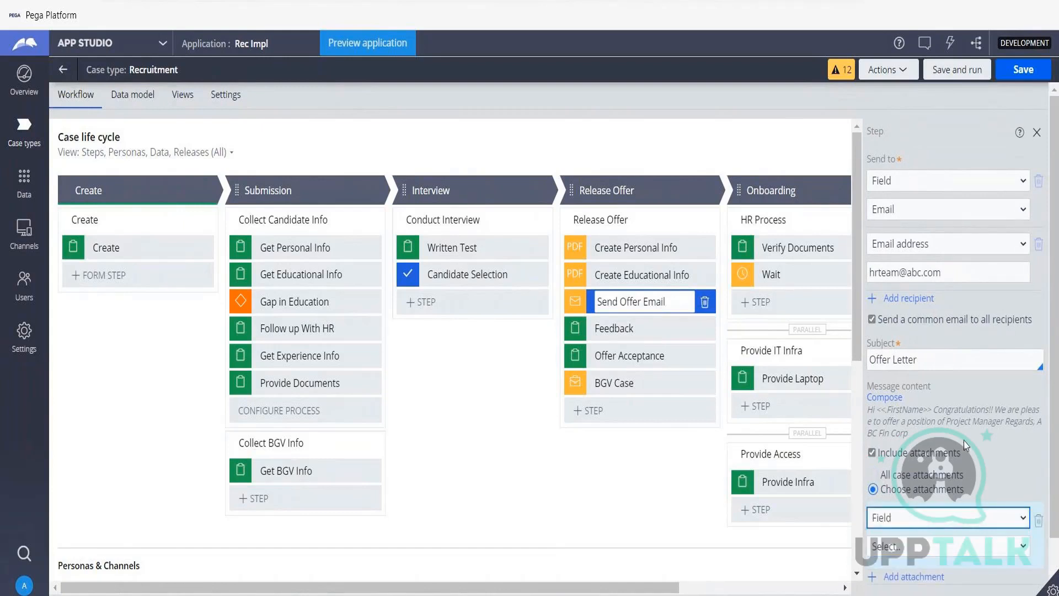
{"action": "scroll", "coordinate": [964, 440], "scroll_direction": "down", "scroll_amount": 1}
{"action": "right_click", "coordinate": [936, 469]}
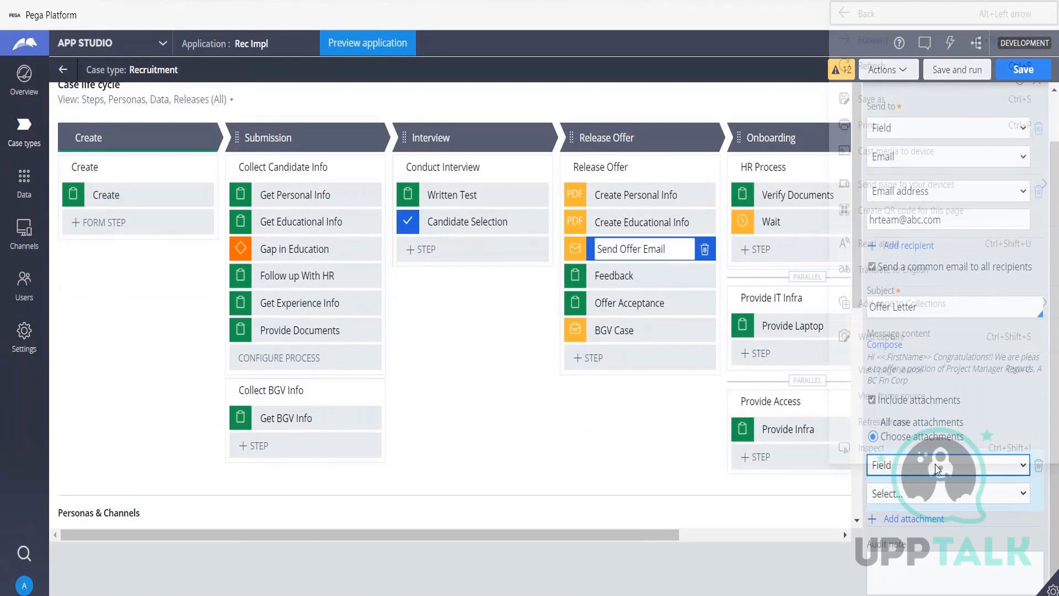
{"action": "left_click", "coordinate": [904, 494]}
{"action": "right_click", "coordinate": [905, 493]}
{"action": "left_click", "coordinate": [897, 492]}
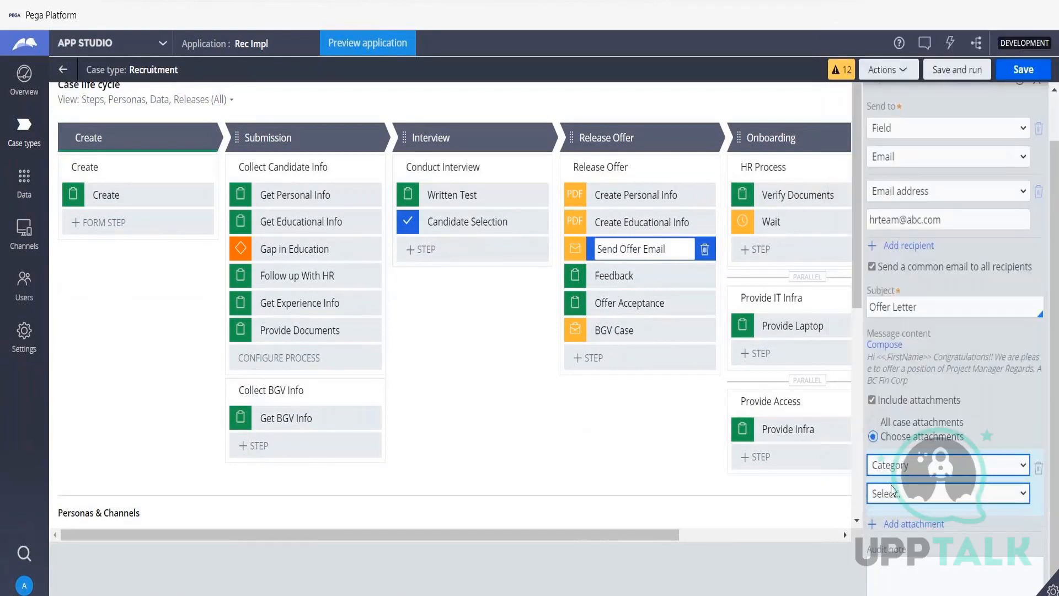
{"action": "left_click", "coordinate": [898, 493]}
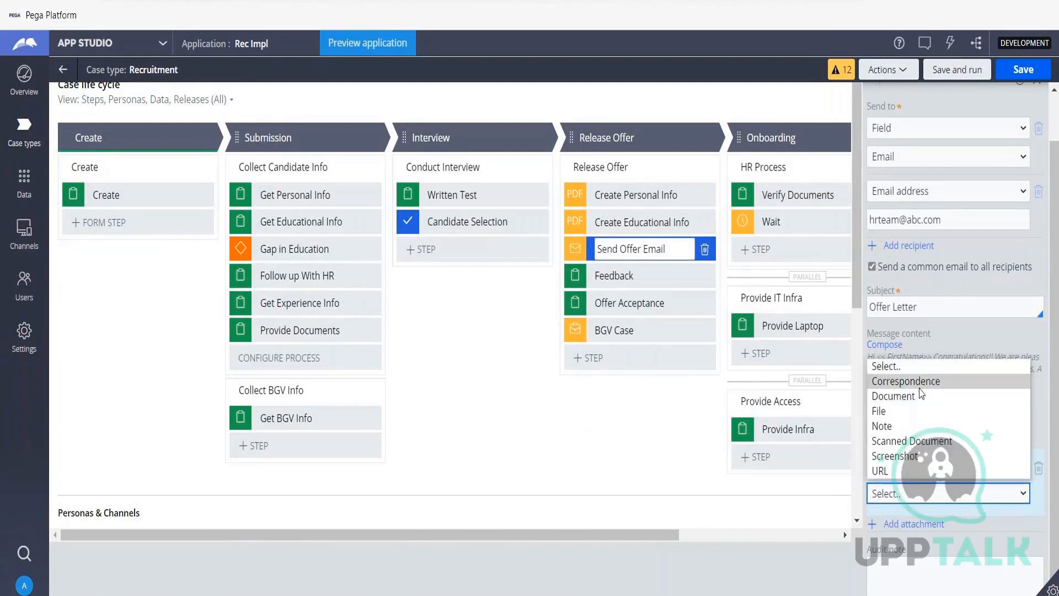
{"action": "left_click", "coordinate": [893, 396]}
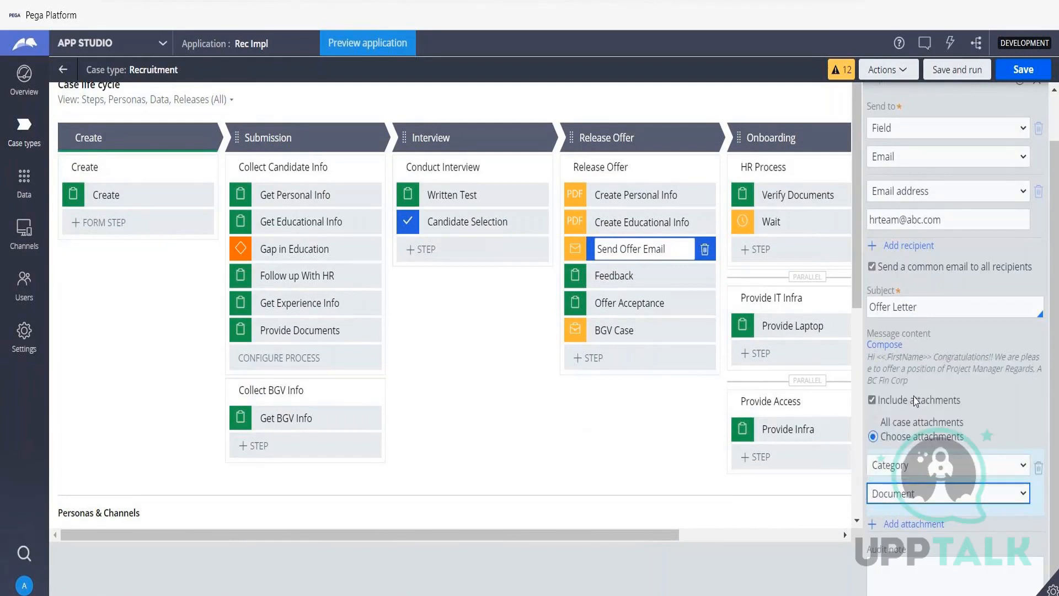
{"action": "scroll", "coordinate": [815, 462], "scroll_direction": "down", "scroll_amount": 3}
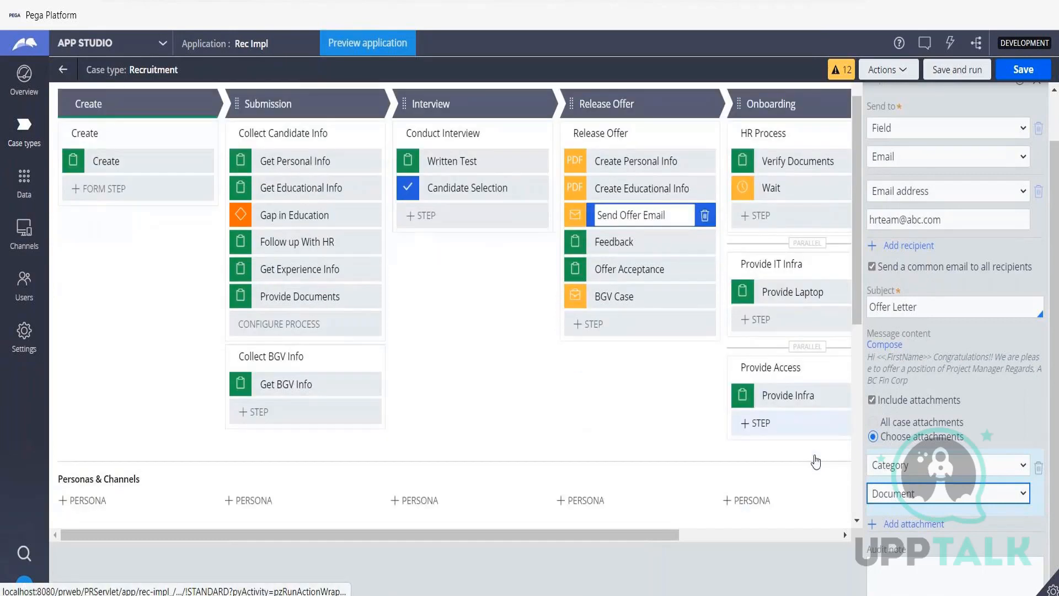
- Add a second Document-category attachment to the offer email, then save and run a Recruitment case
{"action": "scroll", "coordinate": [944, 422], "scroll_direction": "up", "scroll_amount": 2}
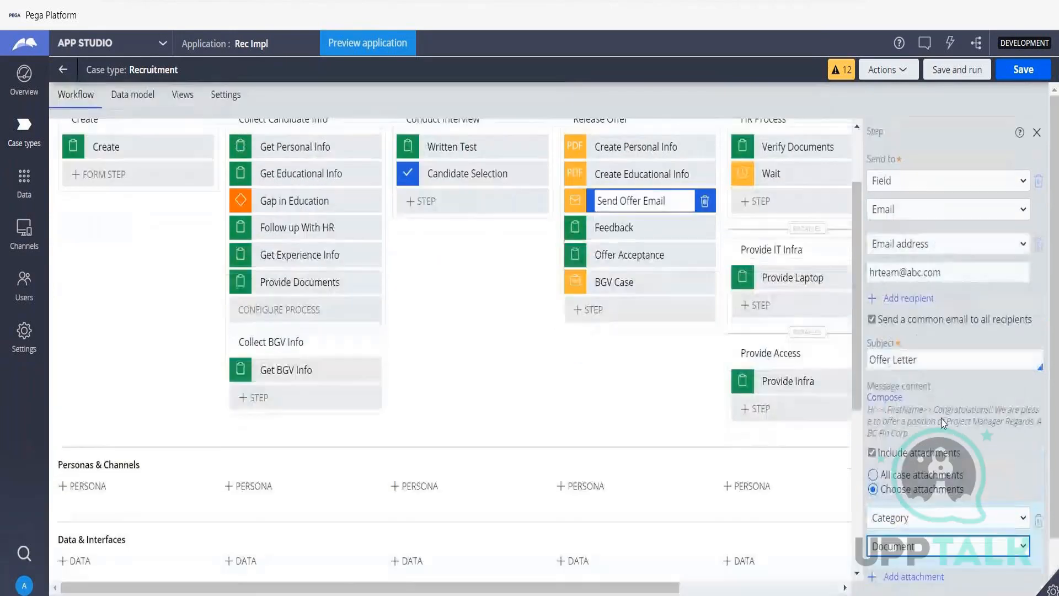
{"action": "scroll", "coordinate": [944, 422], "scroll_direction": "down", "scroll_amount": 2}
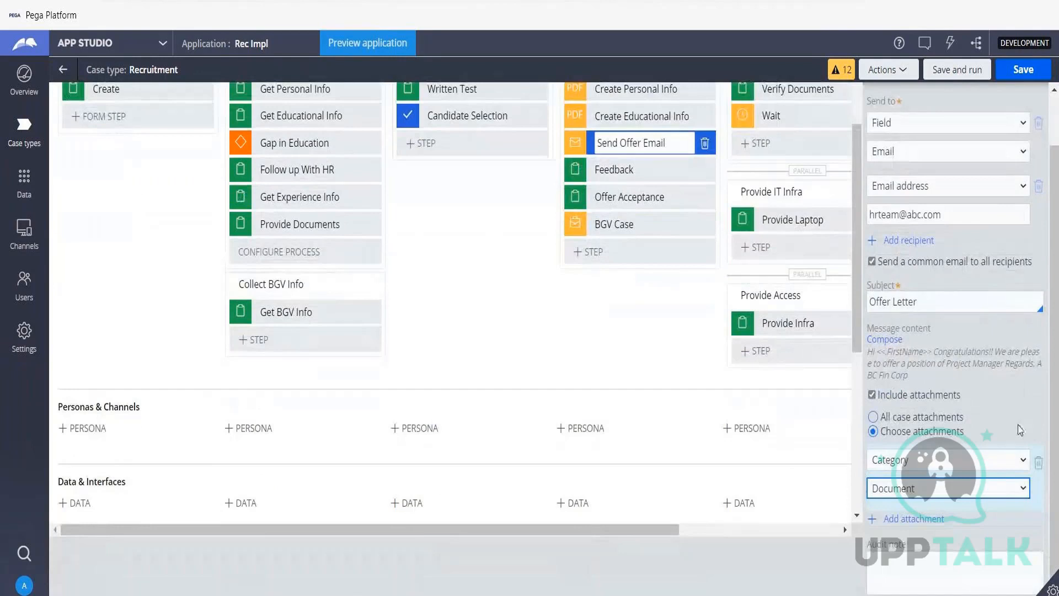
{"action": "left_click", "coordinate": [911, 520]}
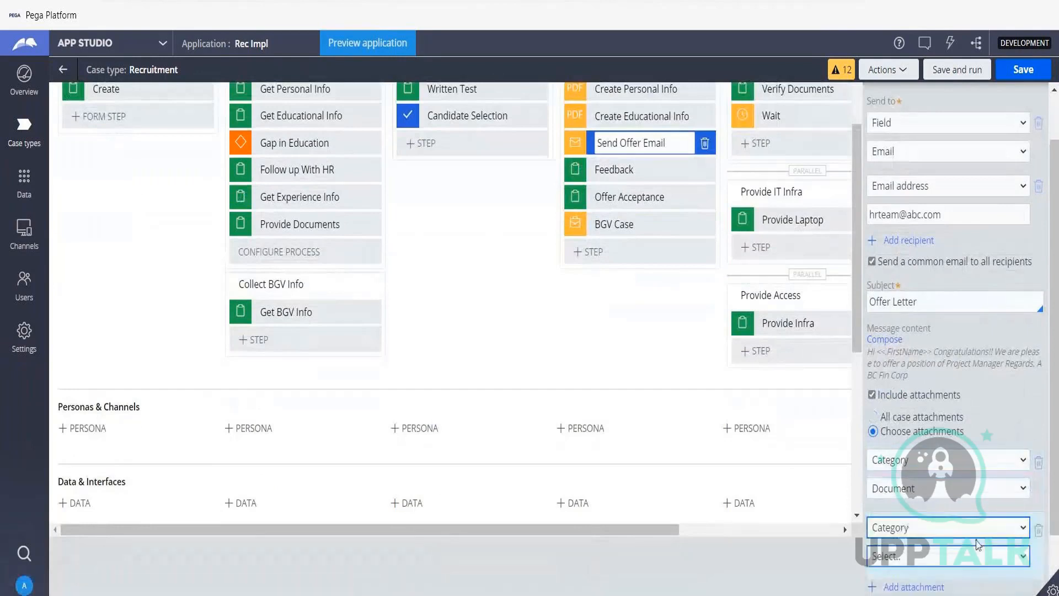
{"action": "left_click", "coordinate": [939, 556]}
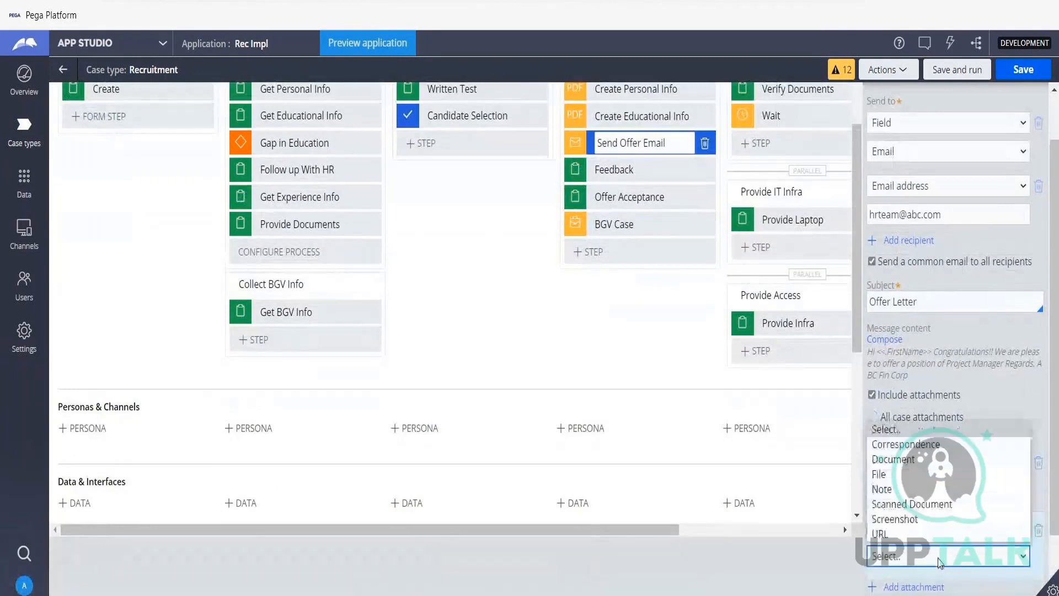
{"action": "left_click", "coordinate": [911, 460]}
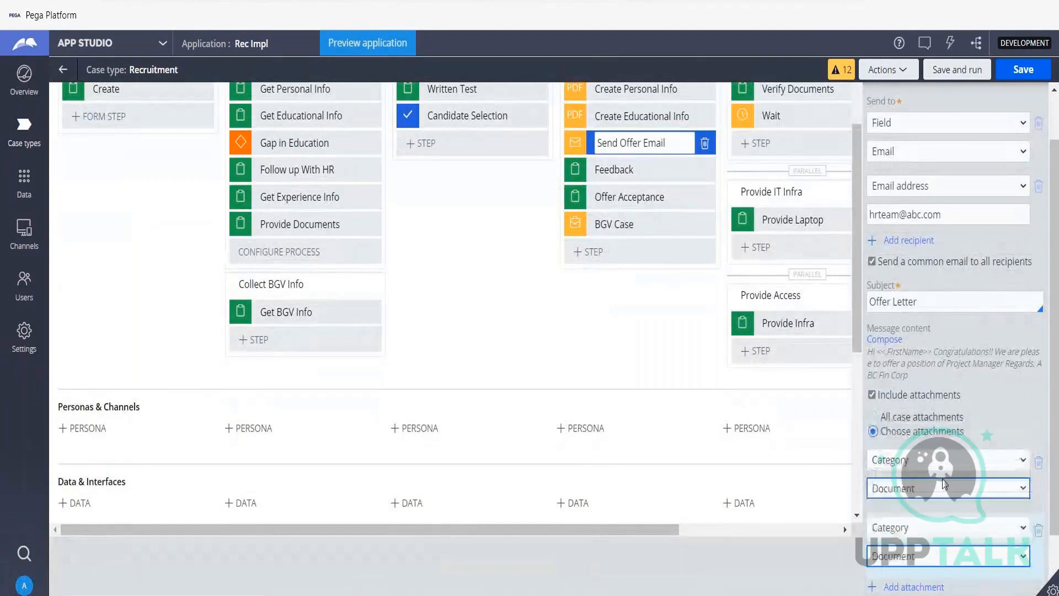
{"action": "scroll", "coordinate": [945, 485], "scroll_direction": "down", "scroll_amount": 1}
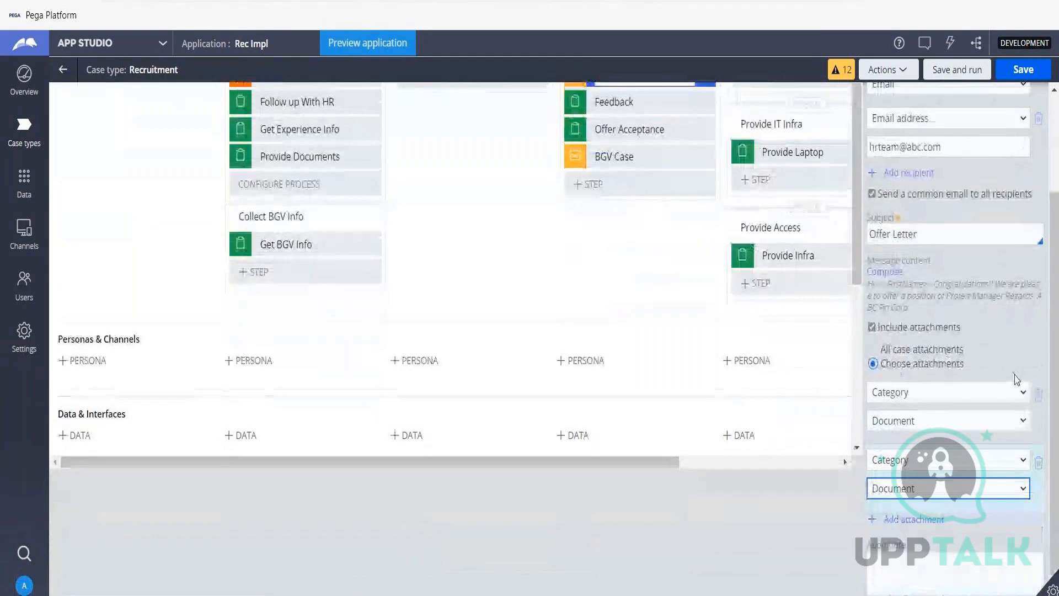
{"action": "scroll", "coordinate": [1017, 379], "scroll_direction": "up", "scroll_amount": 2}
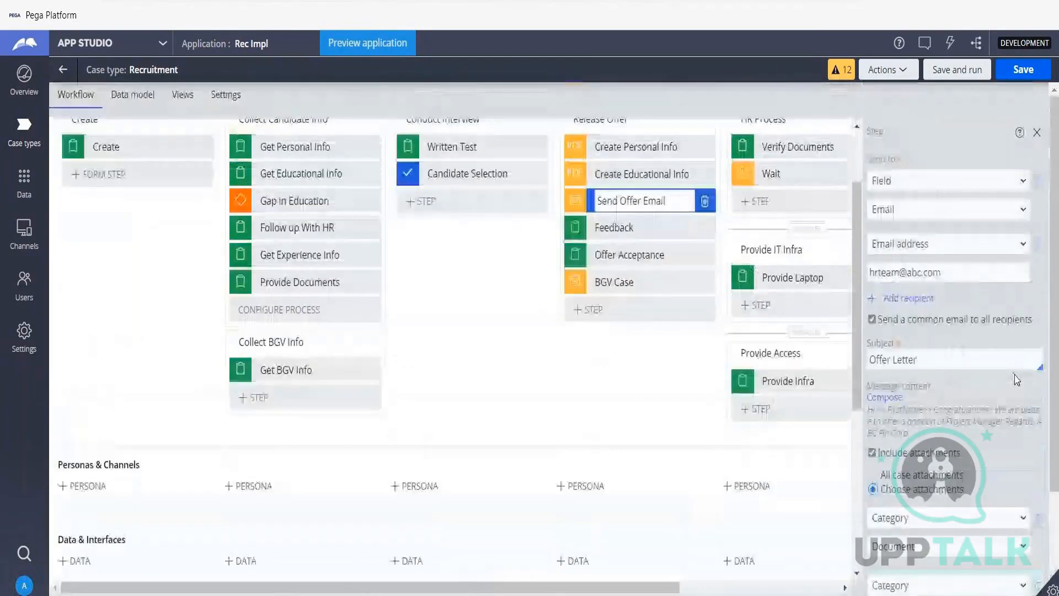
{"action": "left_click", "coordinate": [974, 72]}
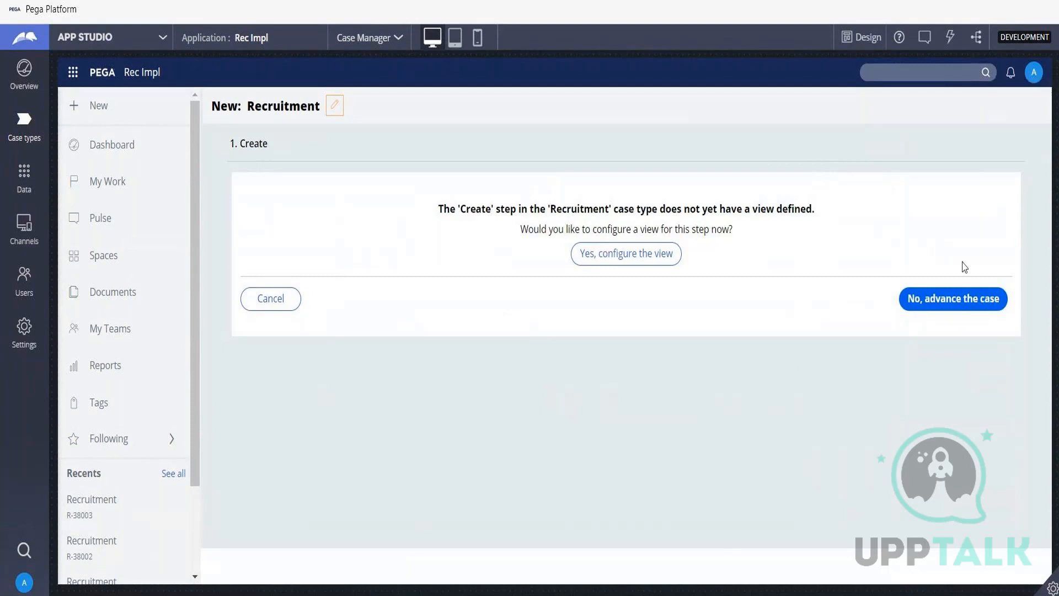
- Advance past Create, autofill Get Personal Info from saved details with date of birth 1/1/1991, and submit
{"action": "left_click", "coordinate": [961, 298]}
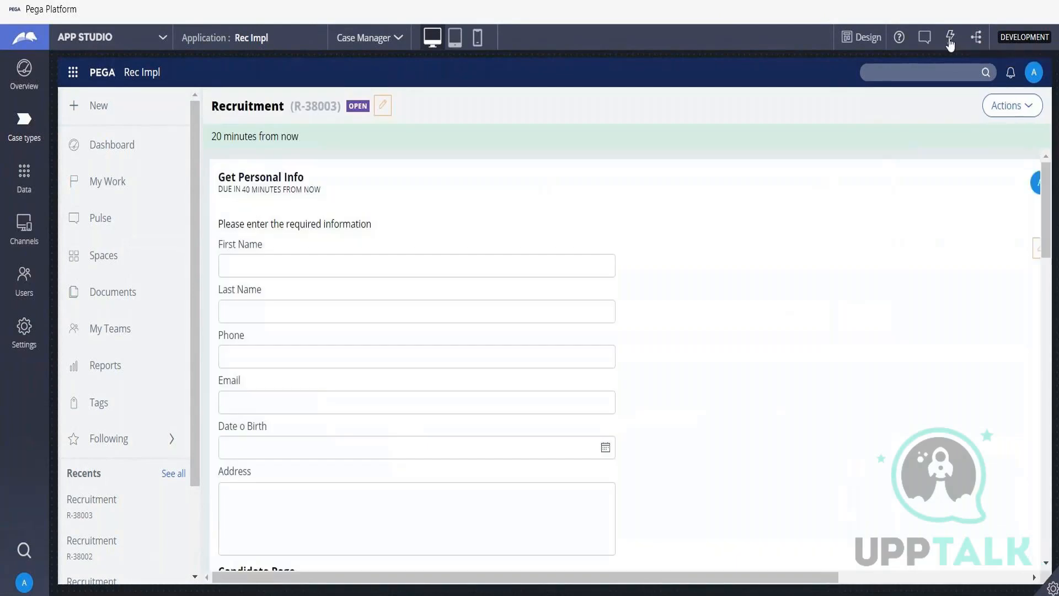
{"action": "left_click", "coordinate": [452, 267]}
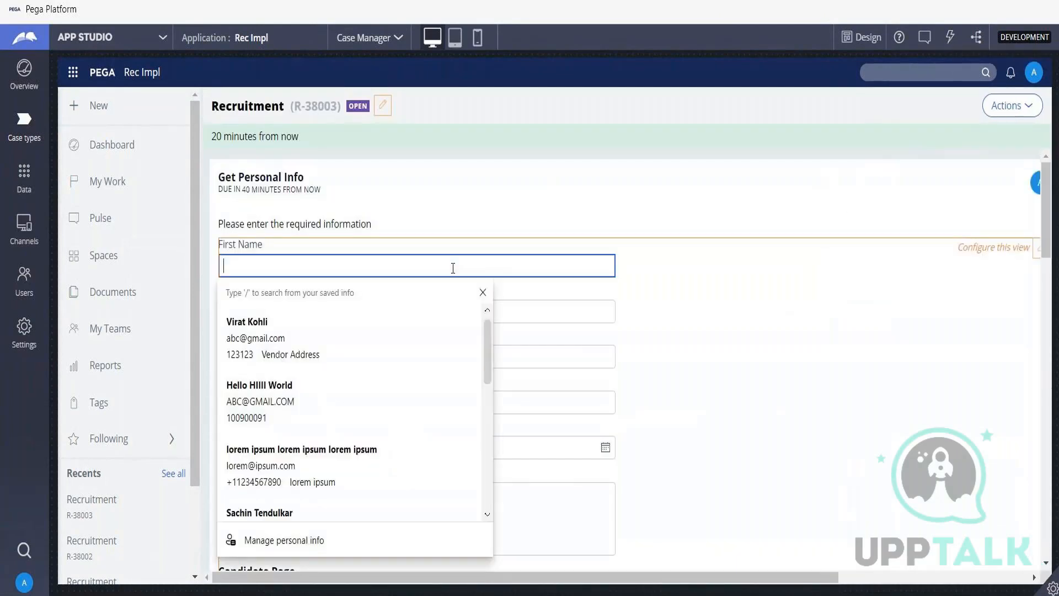
{"action": "left_click", "coordinate": [384, 341]}
{"action": "scroll", "coordinate": [454, 330], "scroll_direction": "down", "scroll_amount": 6}
{"action": "scroll", "coordinate": [353, 212], "scroll_direction": "up", "scroll_amount": 3}
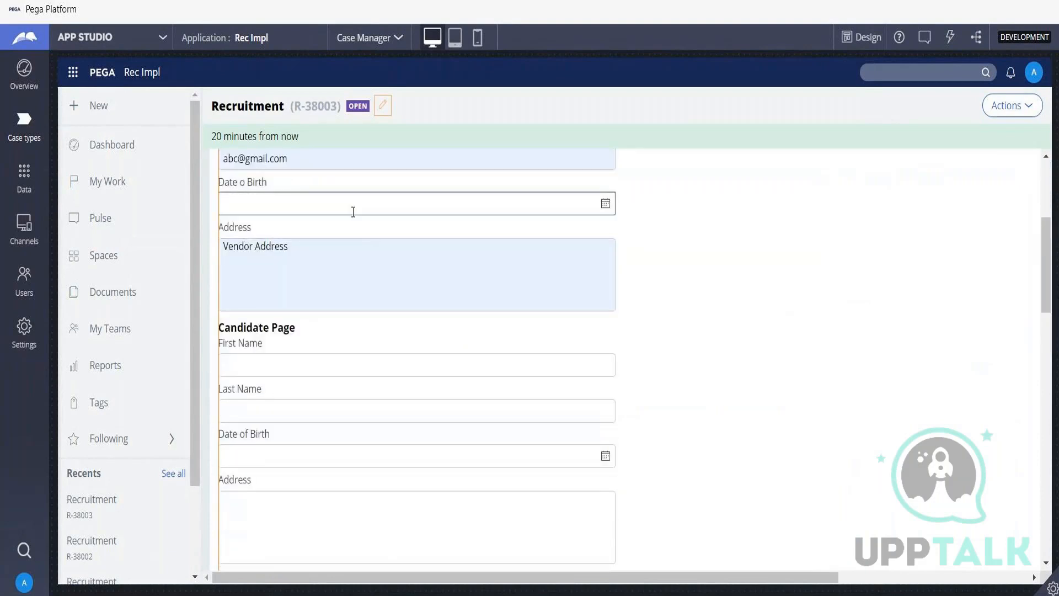
{"action": "left_click", "coordinate": [353, 204]}
{"action": "type", "text": "1/1/1"}
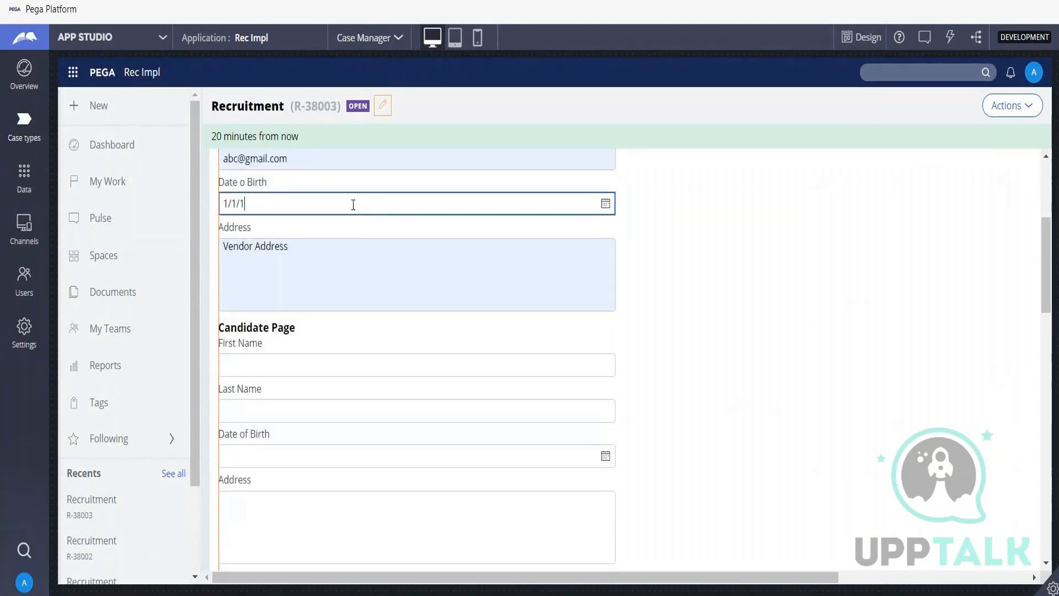
{"action": "type", "text": "991"}
{"action": "left_click", "coordinate": [693, 383]}
{"action": "scroll", "coordinate": [691, 381], "scroll_direction": "down", "scroll_amount": 10}
{"action": "left_click", "coordinate": [1015, 311]}
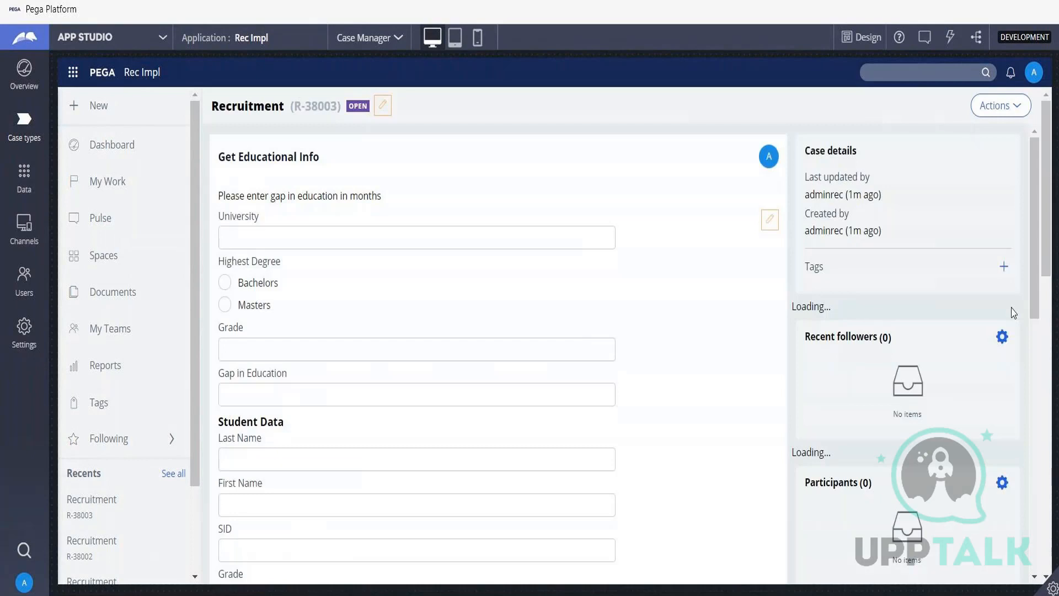
- Submit Get Educational Info with University IIT, Bachelors, grade 9 and gap 1, then advance the case
{"action": "left_click", "coordinate": [348, 230]}
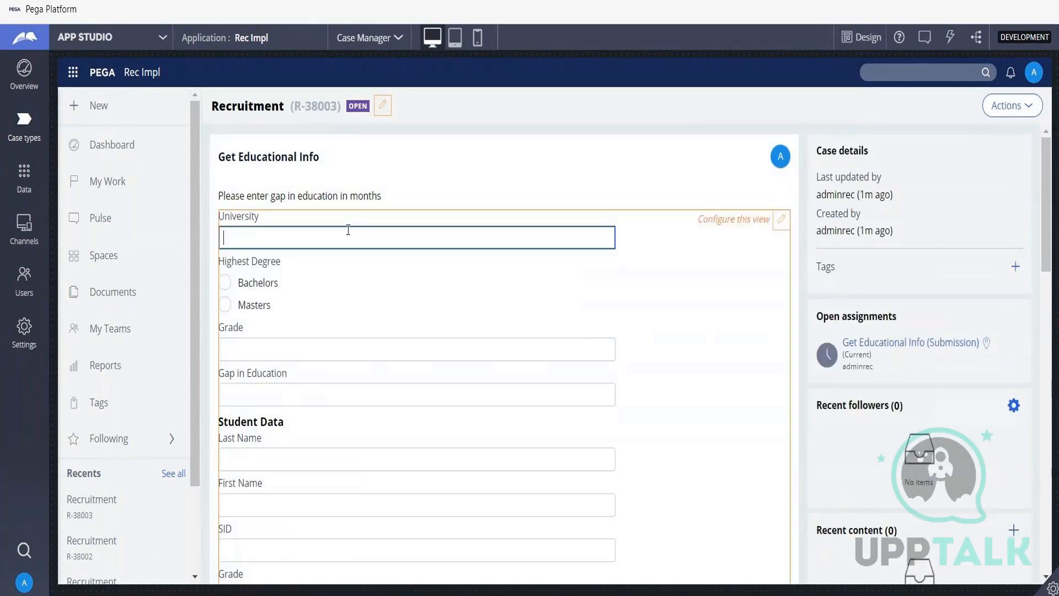
{"action": "type", "text": "IIT"}
{"action": "key", "text": "Tab"}
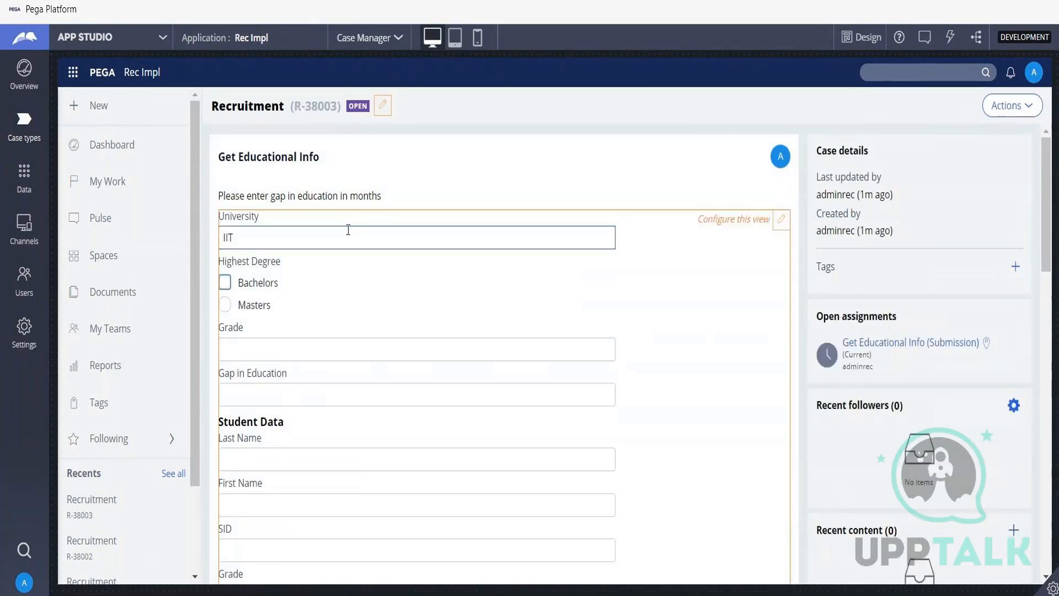
{"action": "left_click", "coordinate": [225, 282]}
{"action": "left_click", "coordinate": [248, 346]}
{"action": "type", "text": "9"}
{"action": "key", "text": "Tab"}
{"action": "type", "text": "1"}
{"action": "key", "text": "Tab"}
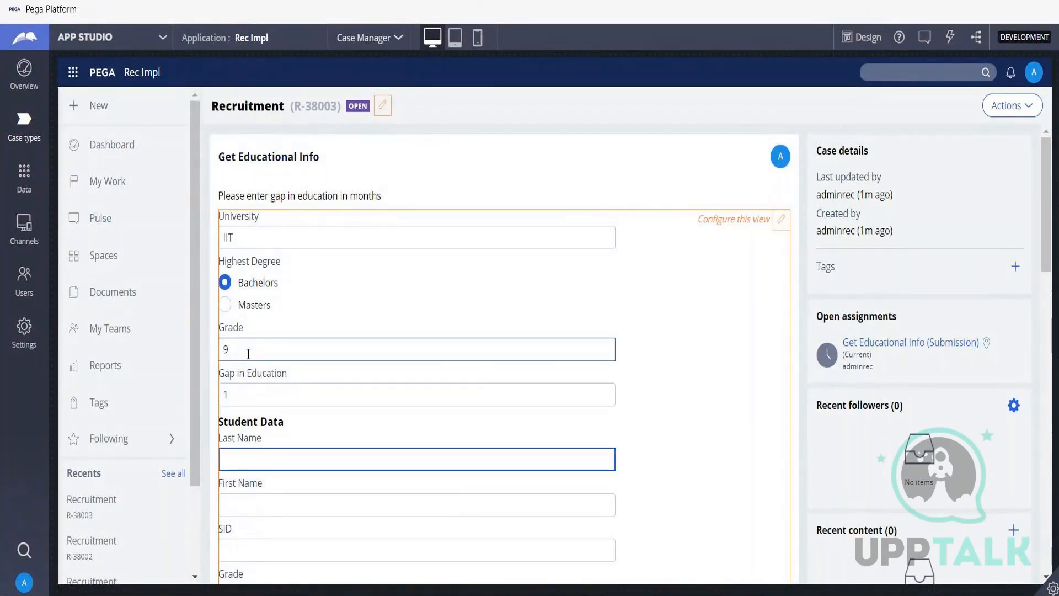
{"action": "scroll", "coordinate": [674, 425], "scroll_direction": "down", "scroll_amount": 8}
{"action": "left_click", "coordinate": [758, 445]}
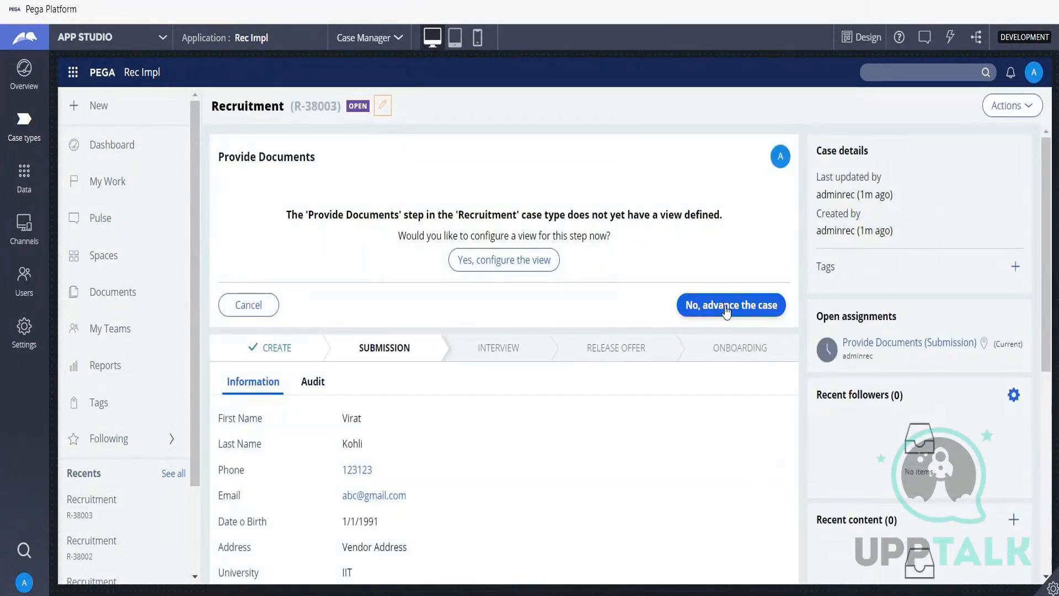
{"action": "left_click", "coordinate": [725, 306]}
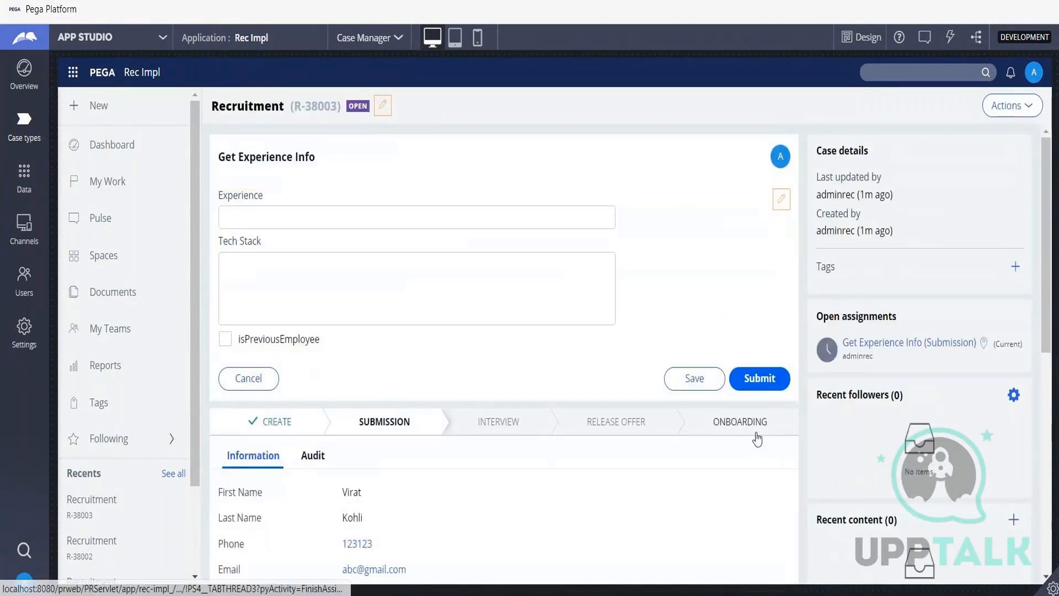
- Submit Get Experience Info and choose to change the case to a specific stage
{"action": "left_click", "coordinate": [759, 379]}
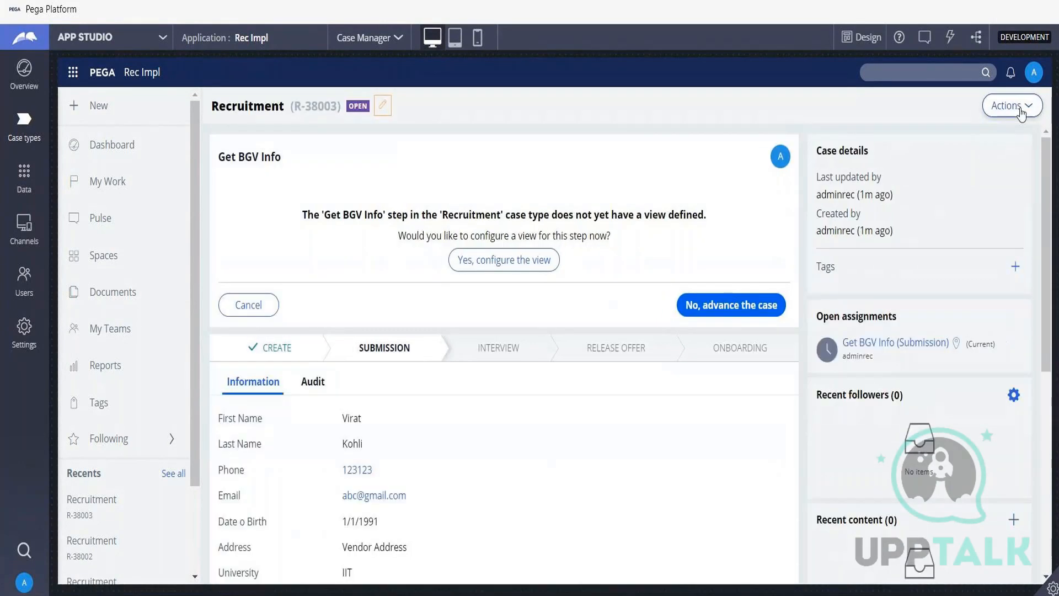
{"action": "left_click", "coordinate": [1015, 106]}
{"action": "left_click", "coordinate": [984, 179]}
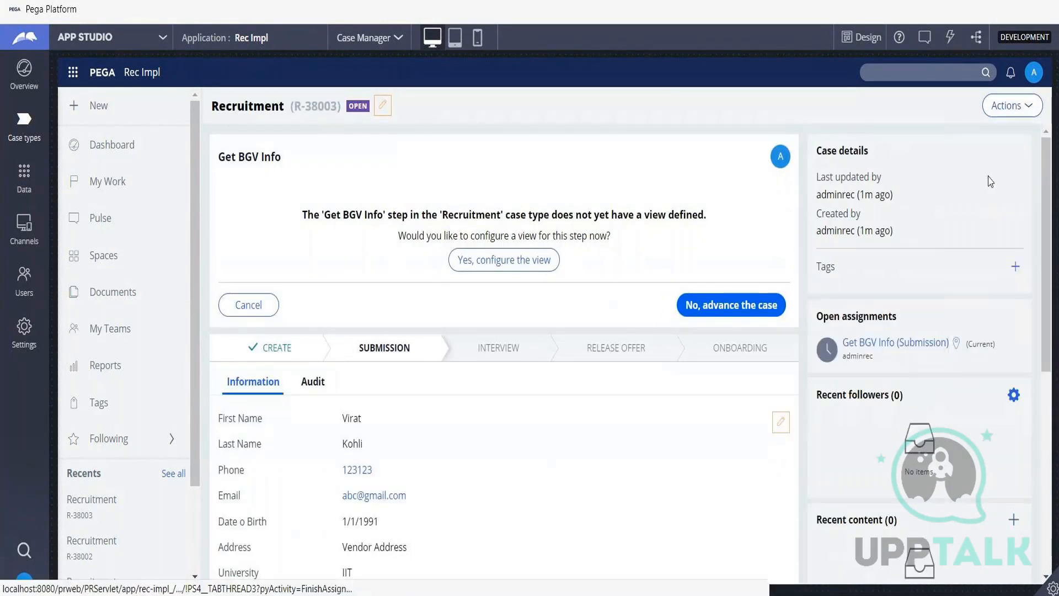
{"action": "left_click", "coordinate": [290, 203]}
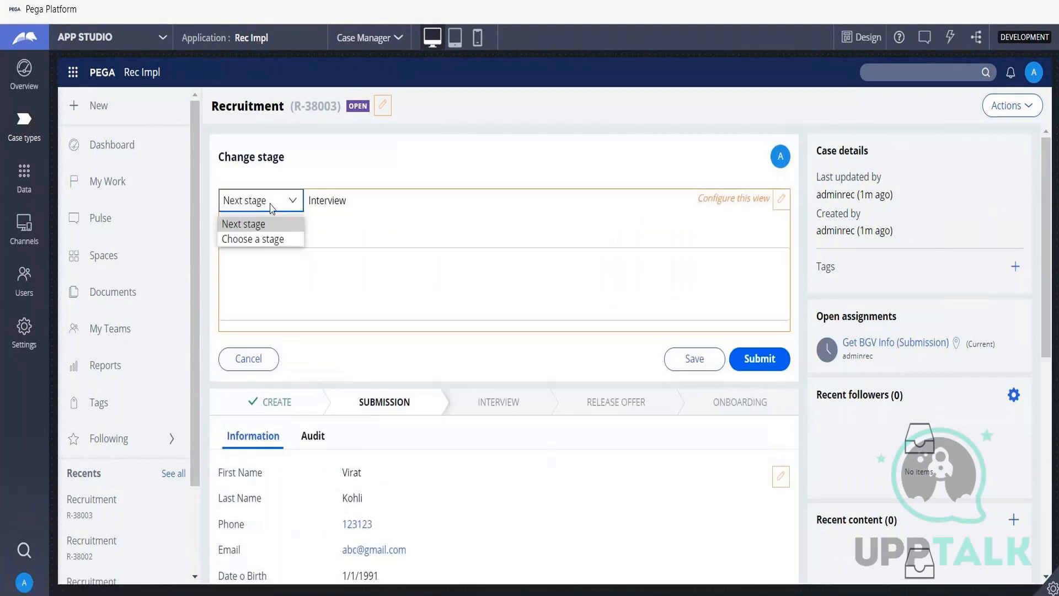
{"action": "left_click", "coordinate": [260, 241]}
- Set the target stage to Release Offer and submit the stage change
{"action": "left_click", "coordinate": [357, 216]}
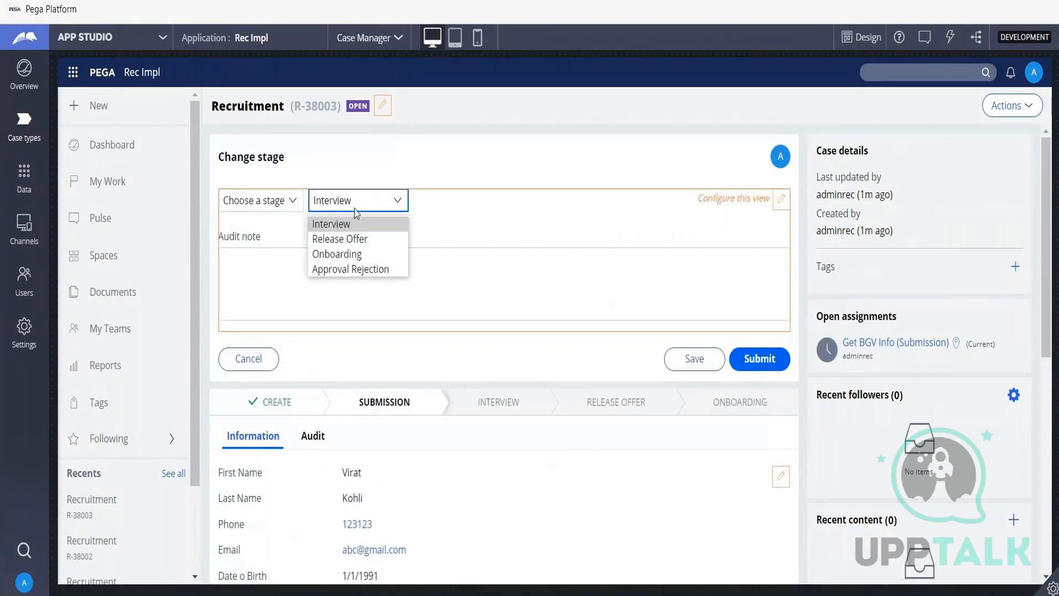
{"action": "left_click", "coordinate": [352, 240]}
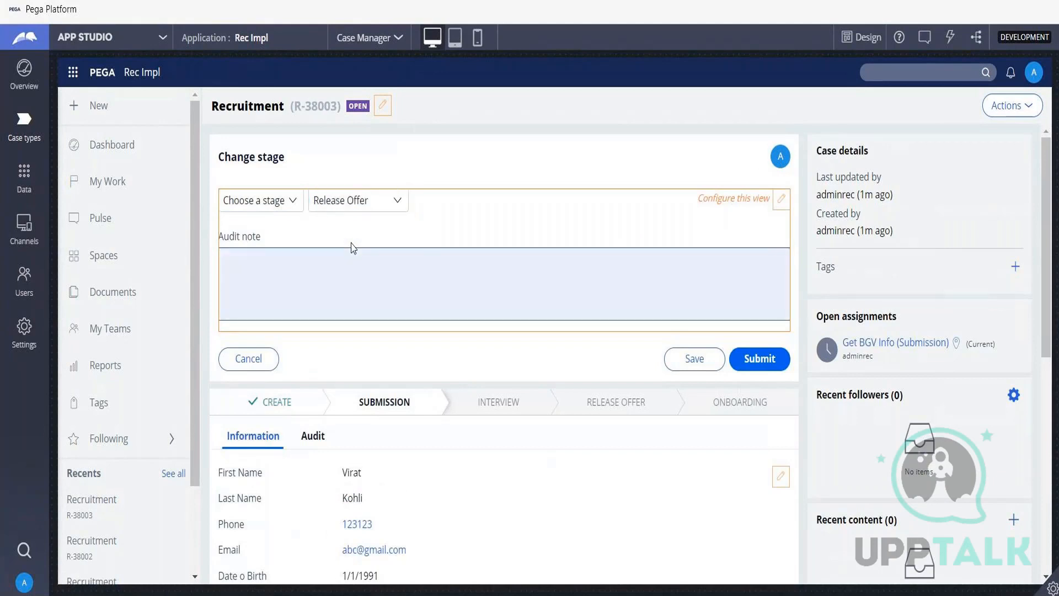
{"action": "left_click", "coordinate": [357, 206]}
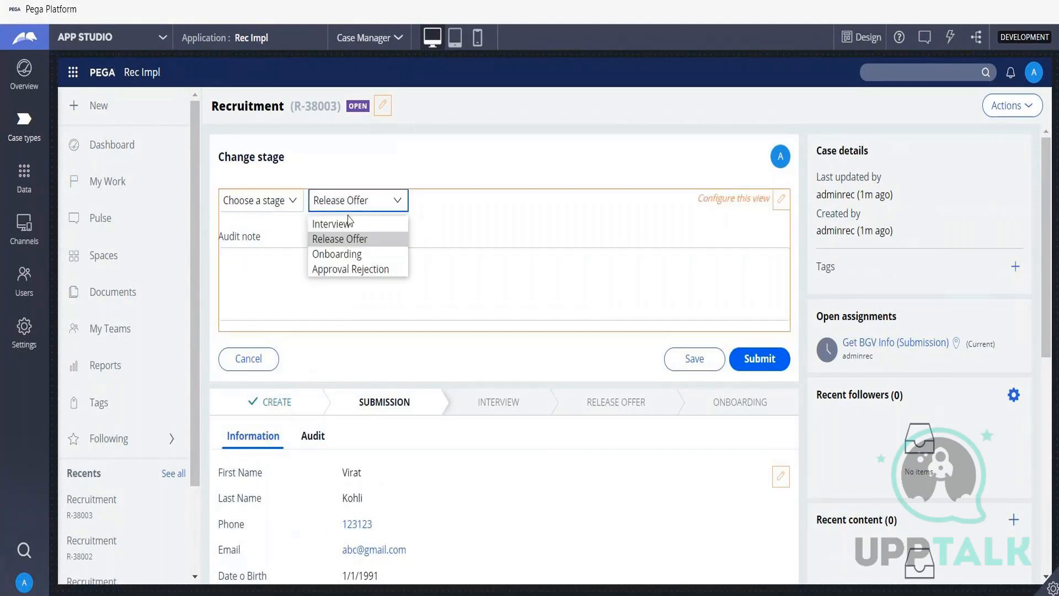
{"action": "left_click", "coordinate": [327, 253]}
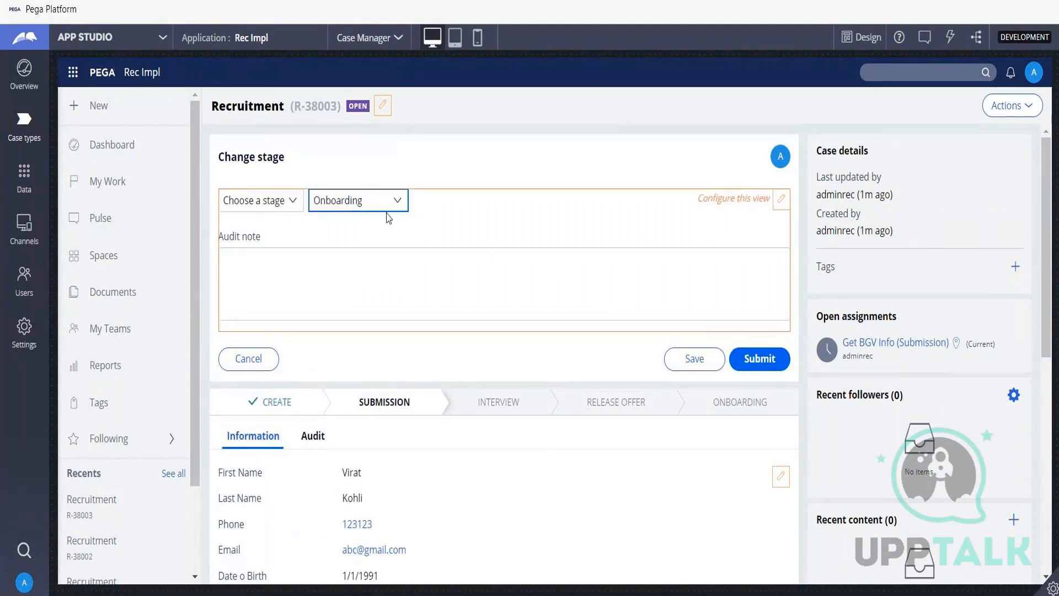
{"action": "left_click", "coordinate": [358, 203]}
{"action": "left_click", "coordinate": [341, 241]}
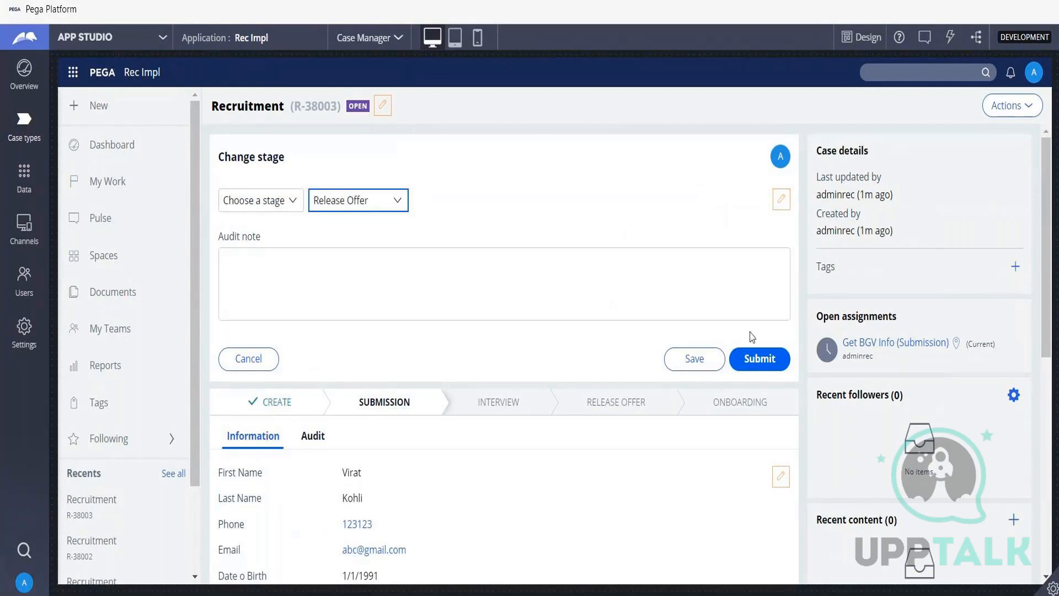
{"action": "left_click", "coordinate": [759, 359]}
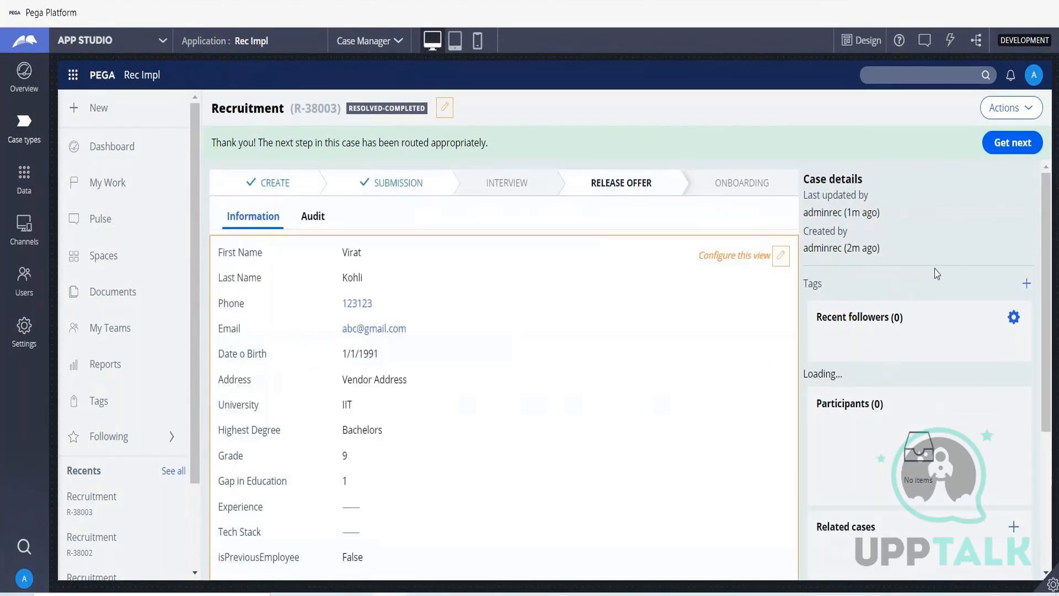
- Scroll to Recent content to confirm Offer Letter, Educational Info.pdf and Personal Info.pdf were generated
{"action": "scroll", "coordinate": [1051, 245], "scroll_direction": "down", "scroll_amount": 3}
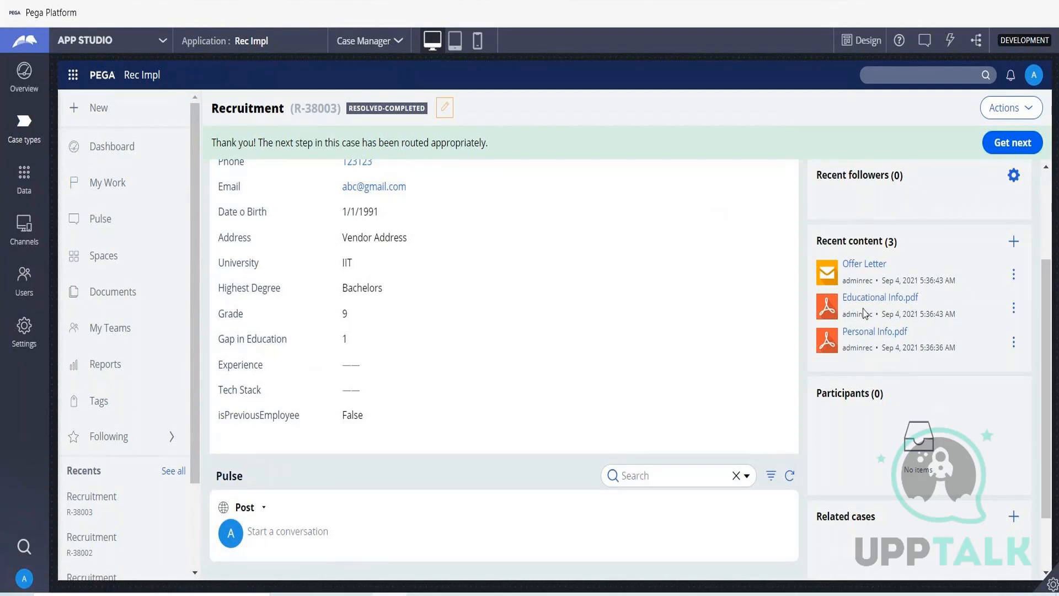
{"action": "left_click", "coordinate": [865, 264]}
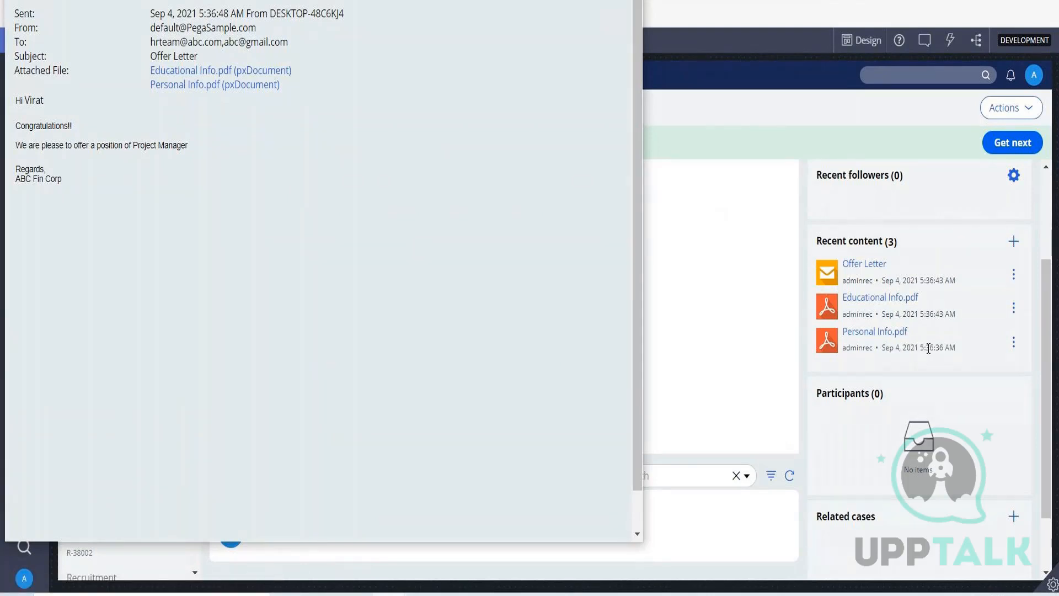
{"action": "left_click_drag", "start_coordinate": [929, 349], "coordinate": [945, 349]}
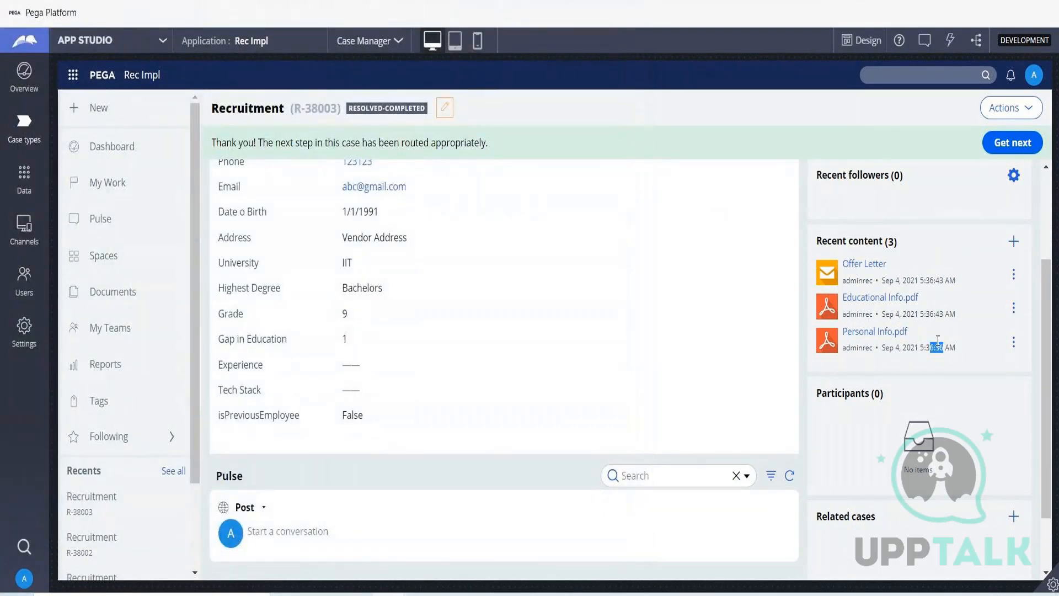
{"action": "left_click_drag", "start_coordinate": [927, 314], "coordinate": [945, 312]}
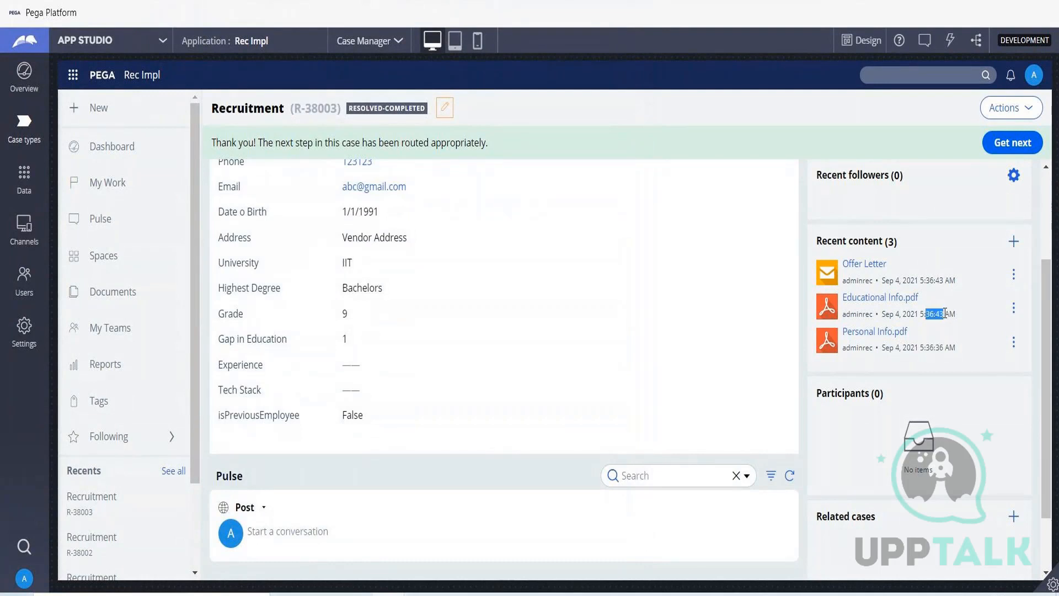
{"action": "left_click", "coordinate": [861, 270]}
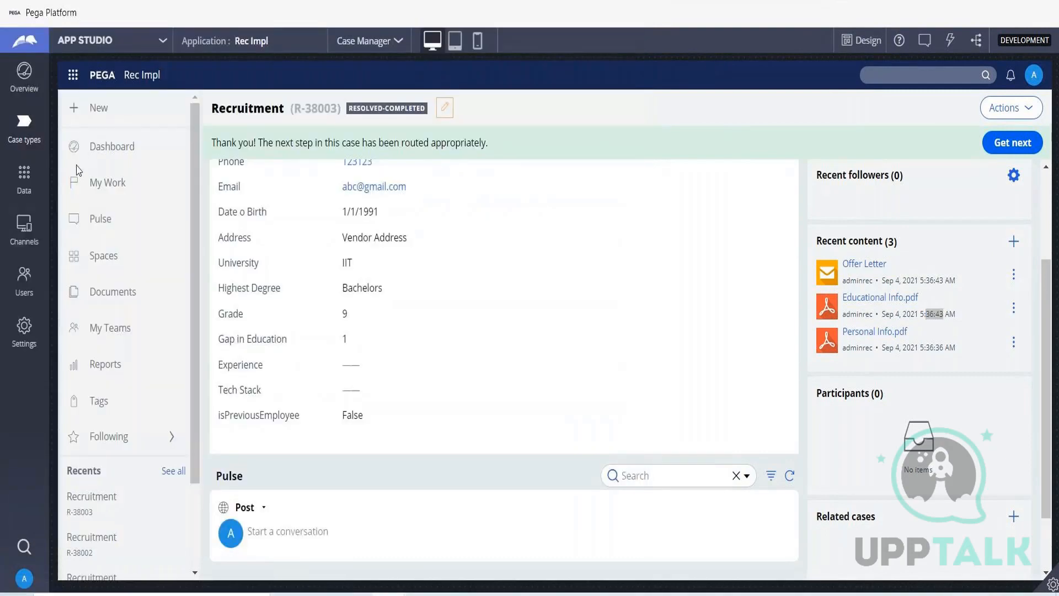
- Open the Recruitment case type from the Case types list to view its life cycle
{"action": "left_click", "coordinate": [25, 129]}
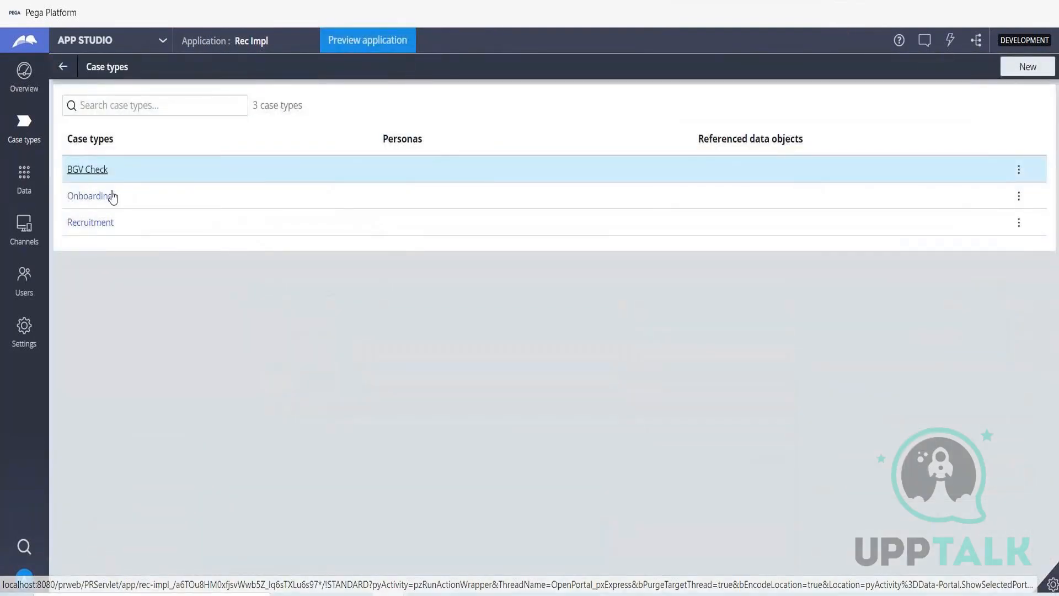
{"action": "left_click", "coordinate": [90, 222]}
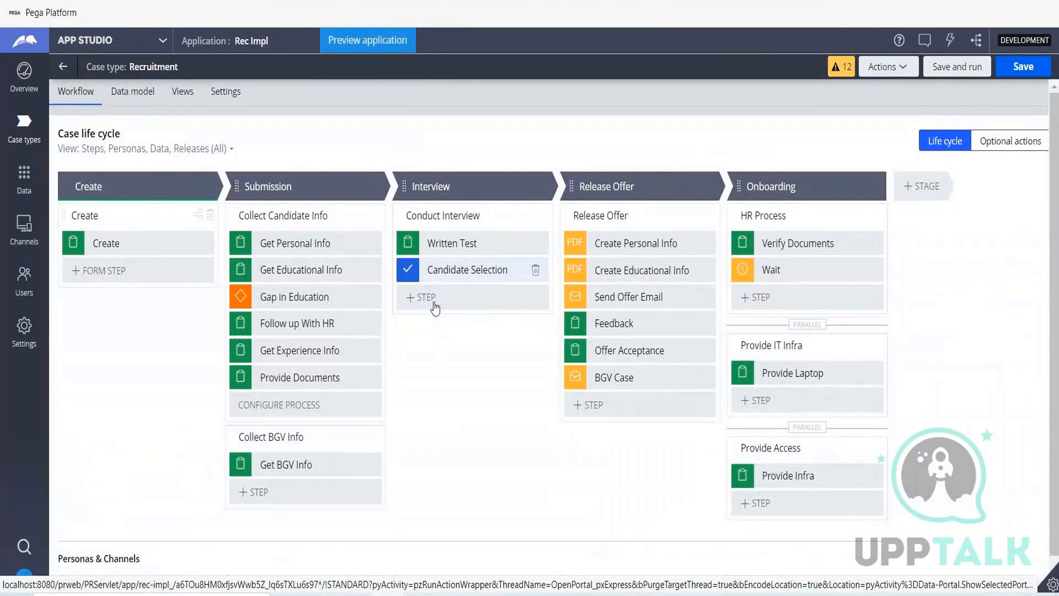
- Check the Create Educational Info and Send Offer Email step settings, then save and run a new Recruitment case
{"action": "left_click", "coordinate": [621, 271]}
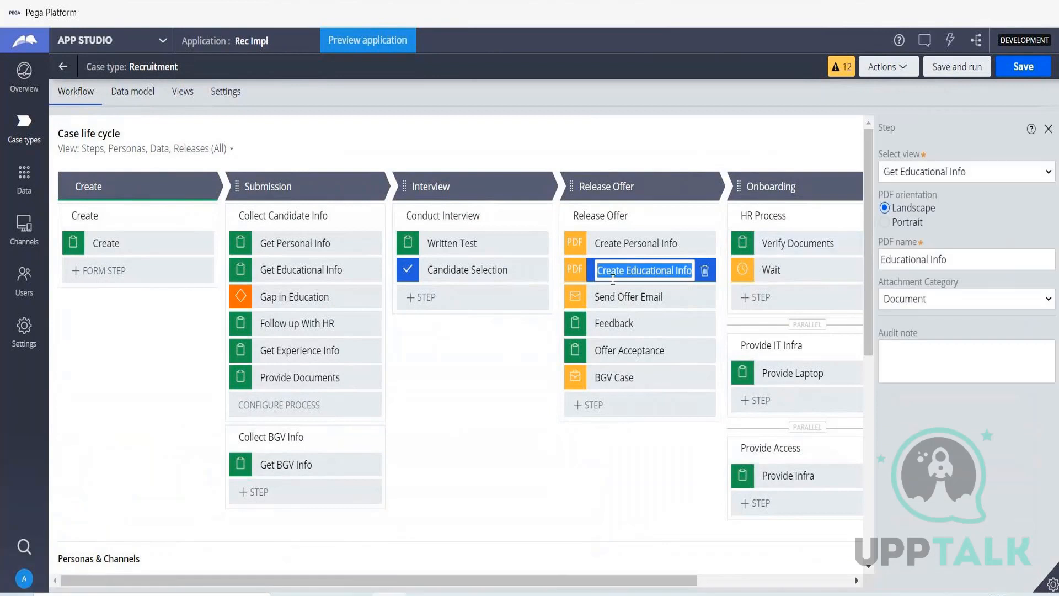
{"action": "left_click", "coordinate": [613, 299]}
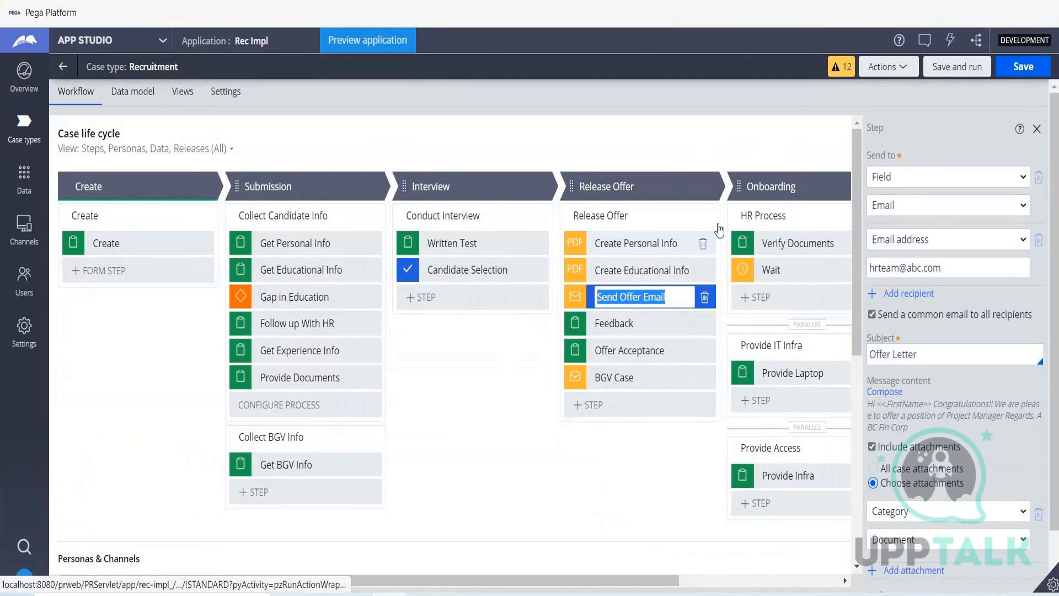
{"action": "left_click", "coordinate": [978, 70]}
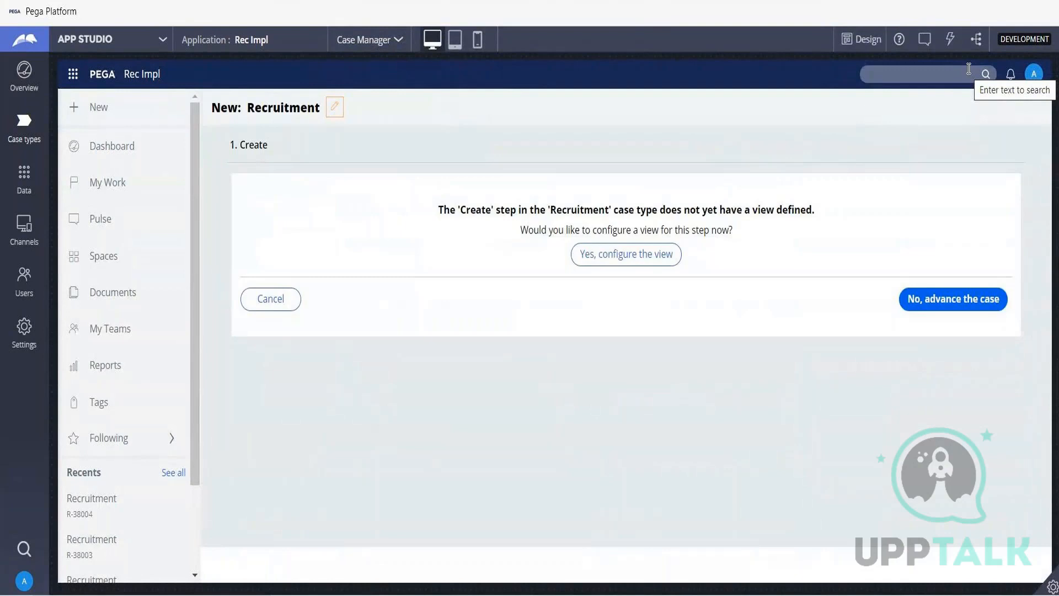
- Move past the Create step and autofill the personal info fields from a saved entry
{"action": "left_click", "coordinate": [952, 300]}
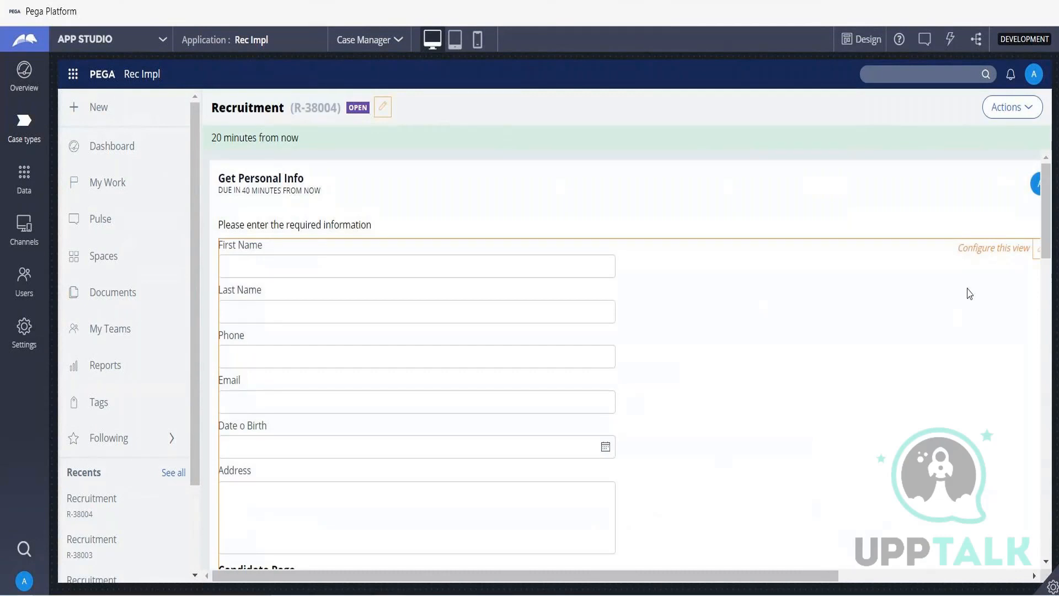
{"action": "left_click", "coordinate": [439, 263]}
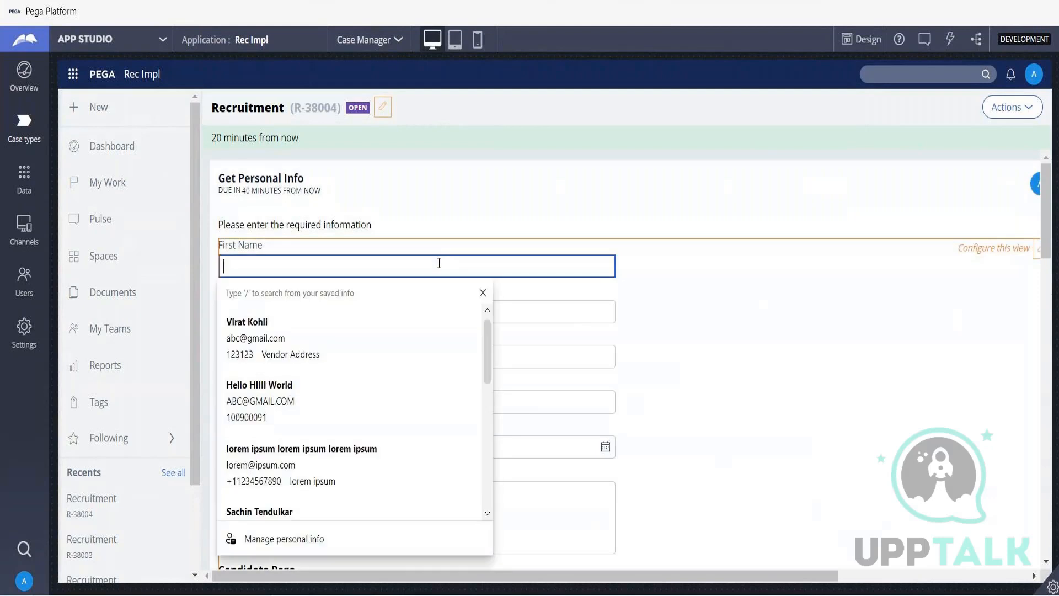
{"action": "left_click", "coordinate": [308, 337]}
{"action": "scroll", "coordinate": [1007, 288], "scroll_direction": "down", "scroll_amount": 5}
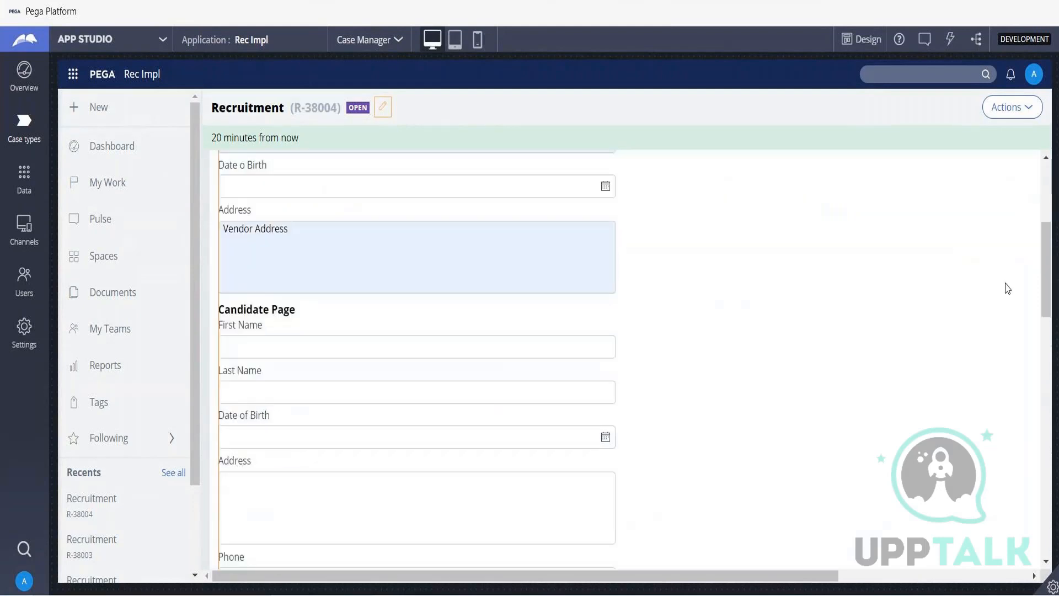
{"action": "scroll", "coordinate": [487, 386], "scroll_direction": "up", "scroll_amount": 2}
{"action": "left_click", "coordinate": [605, 528]}
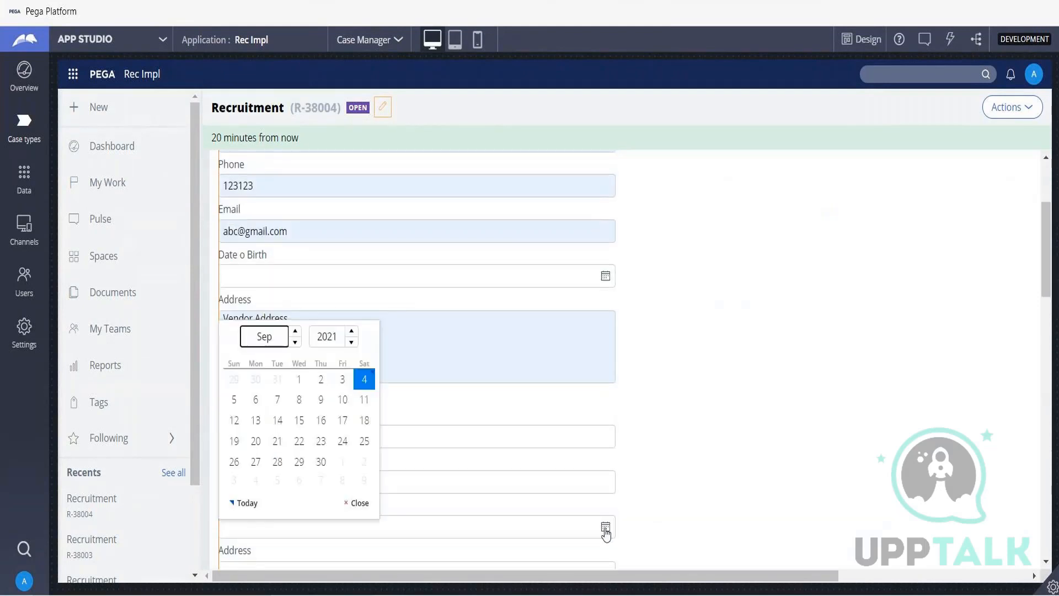
{"action": "left_click", "coordinate": [351, 342]}
{"action": "left_click", "coordinate": [352, 342]}
{"action": "left_click", "coordinate": [351, 342]}
{"action": "left_click", "coordinate": [351, 342]}
{"action": "left_click", "coordinate": [351, 342]}
{"action": "left_click", "coordinate": [351, 342]}
{"action": "left_click", "coordinate": [351, 342]}
{"action": "left_click", "coordinate": [351, 342]}
{"action": "left_click", "coordinate": [352, 342]}
{"action": "left_click", "coordinate": [351, 342]}
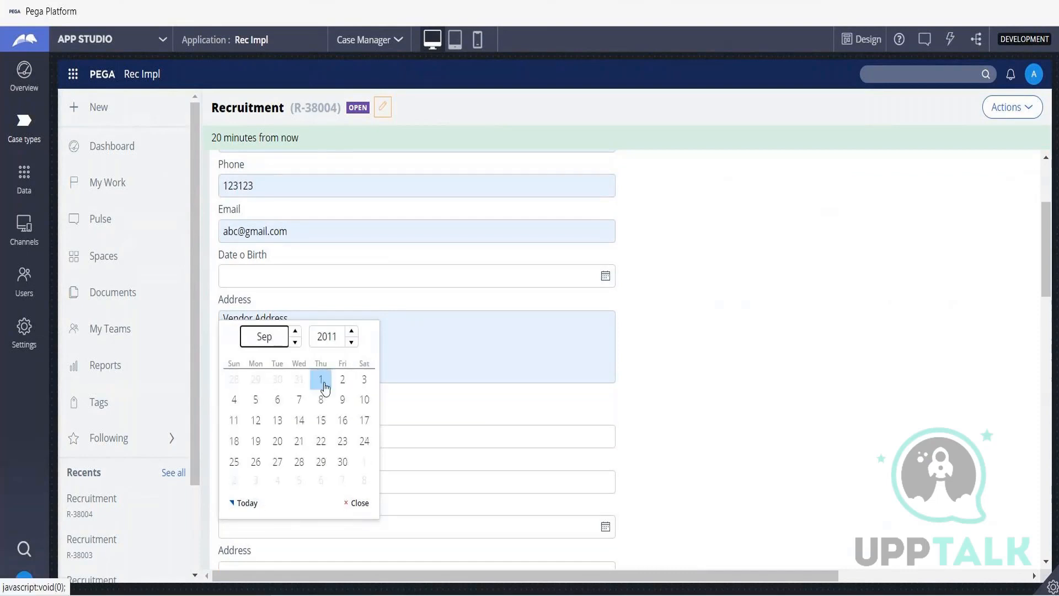
{"action": "left_click", "coordinate": [291, 505]}
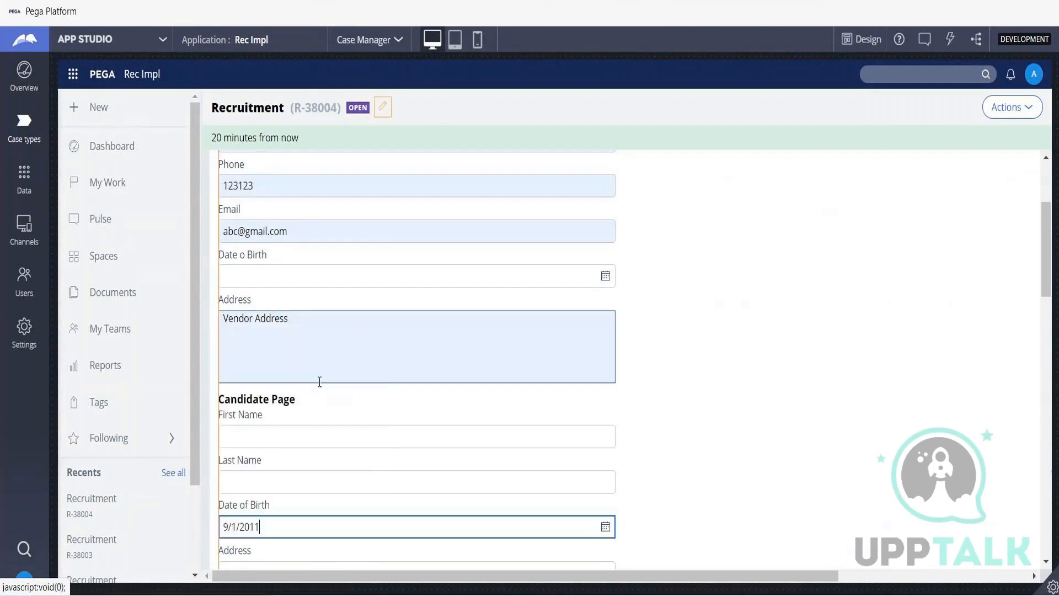
{"action": "key", "text": "BackSpace"}
{"action": "key", "text": "BackSpace"}
{"action": "key", "text": "BackSpace"}
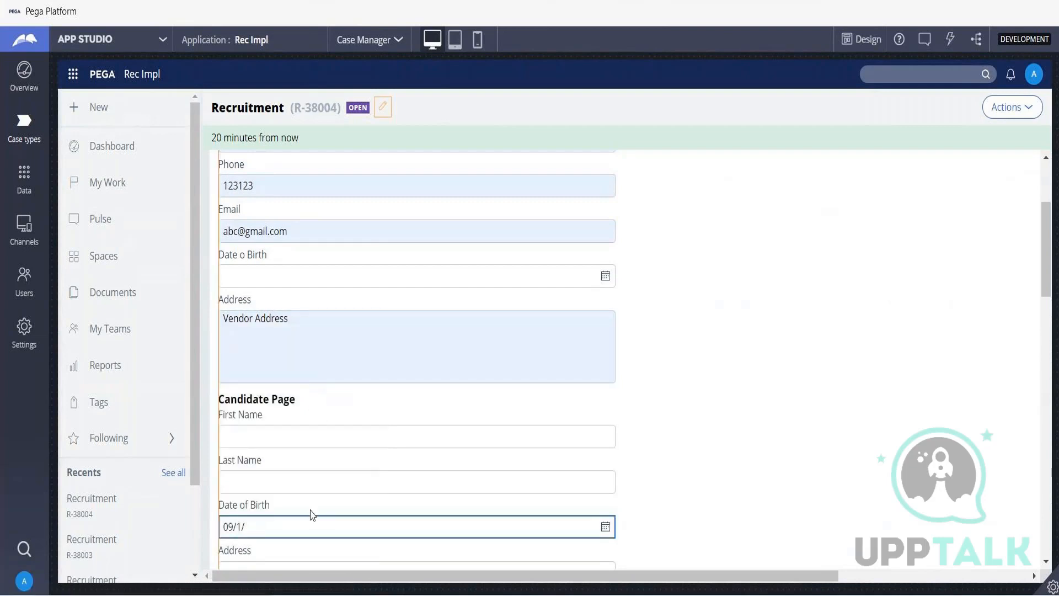
{"action": "type", "text": "1991"}
{"action": "left_click", "coordinate": [676, 516]}
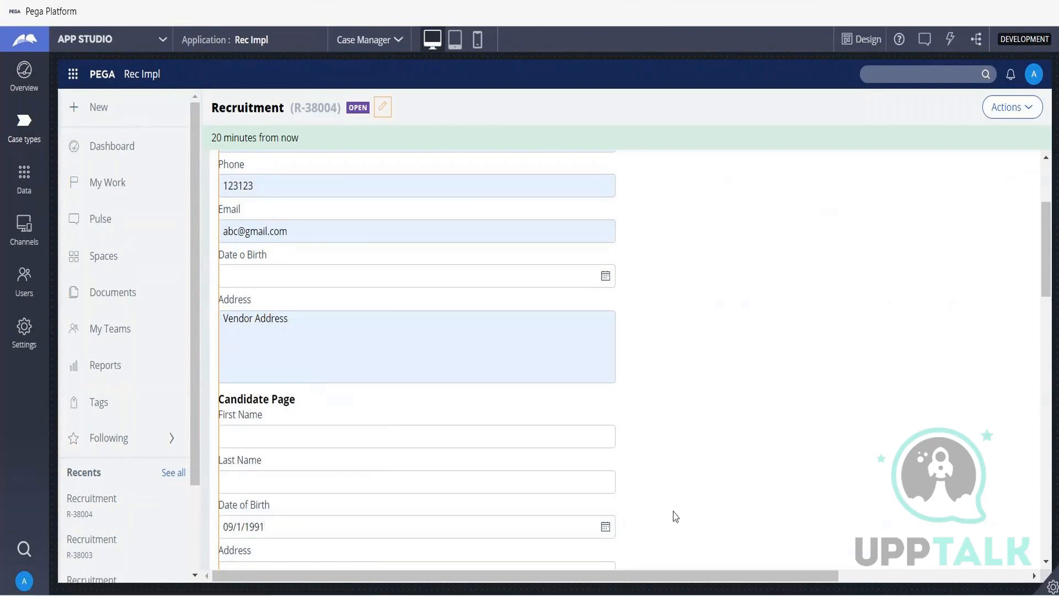
- Submit the personal info form, which is rejected because age must exceed 21
{"action": "right_click", "coordinate": [675, 516]}
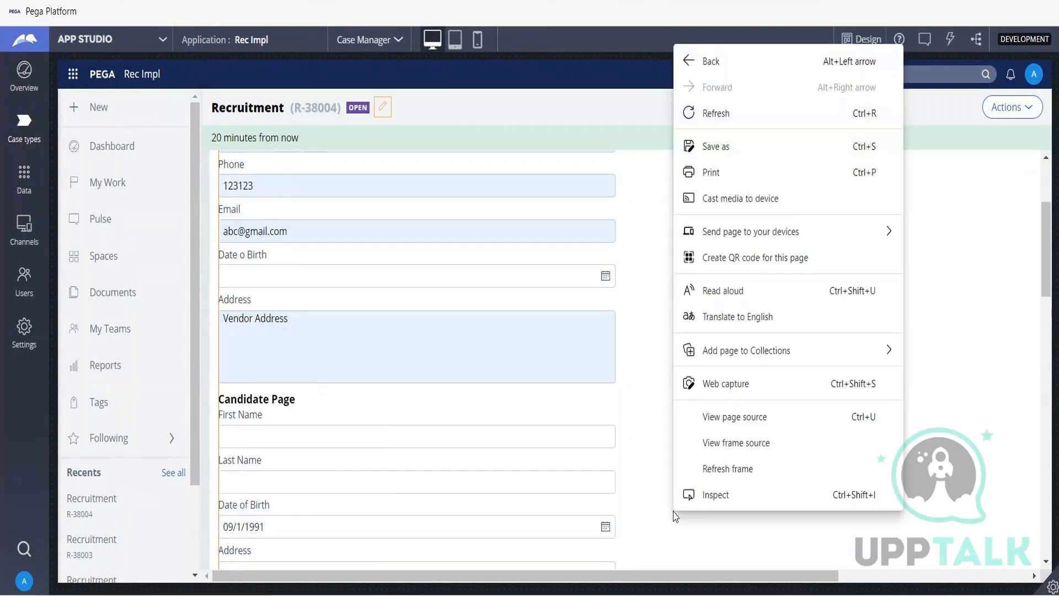
{"action": "left_click", "coordinate": [675, 517]}
{"action": "scroll", "coordinate": [883, 386], "scroll_direction": "down", "scroll_amount": 9}
{"action": "left_click", "coordinate": [1015, 488]}
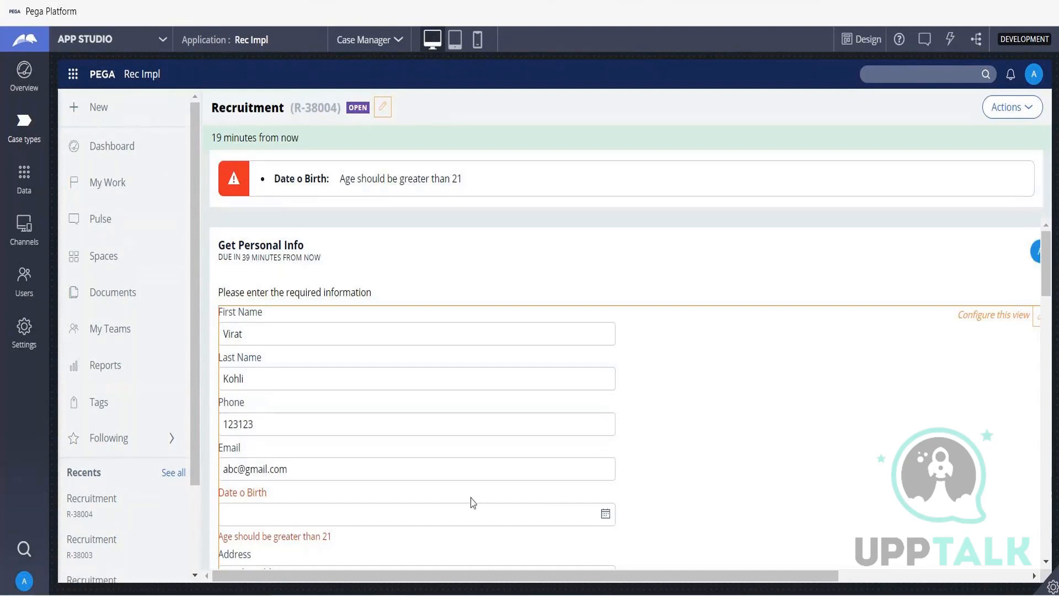
- Change the Date of Birth to 9/1/1990
{"action": "left_click", "coordinate": [605, 514]}
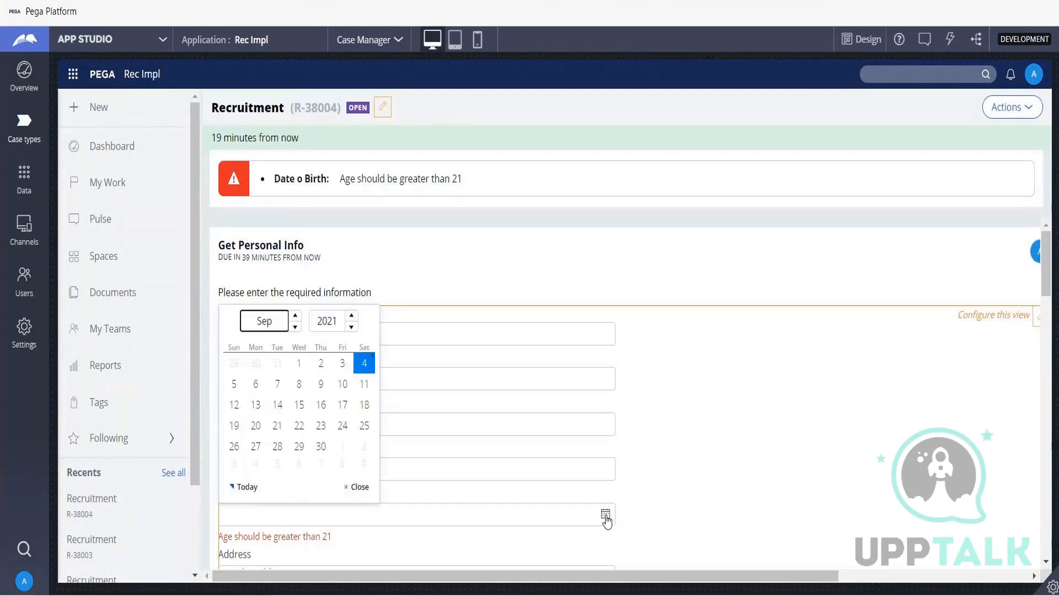
{"action": "left_click", "coordinate": [298, 363]}
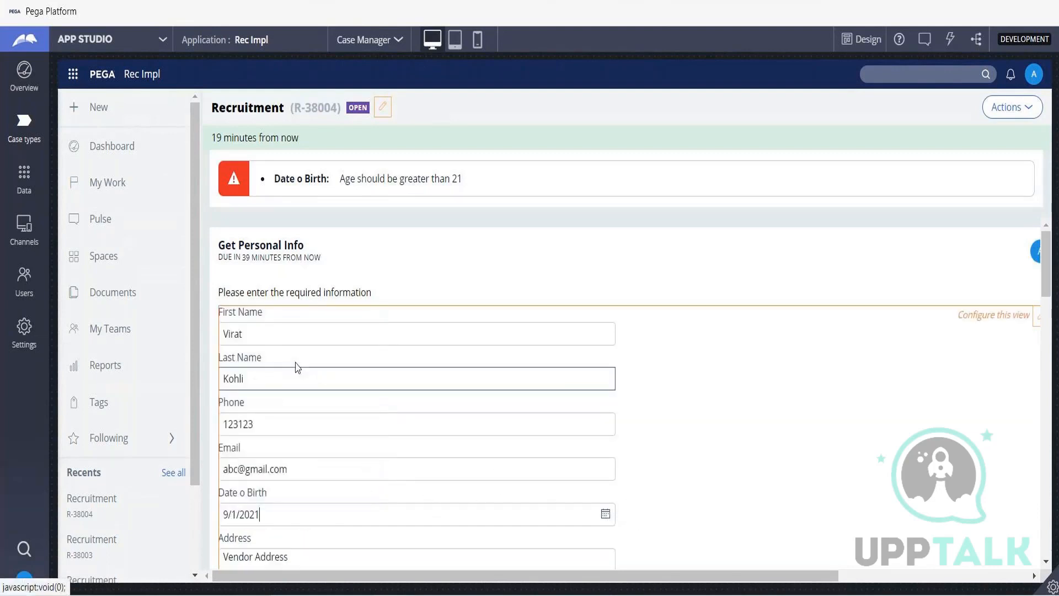
{"action": "left_click", "coordinate": [277, 508]}
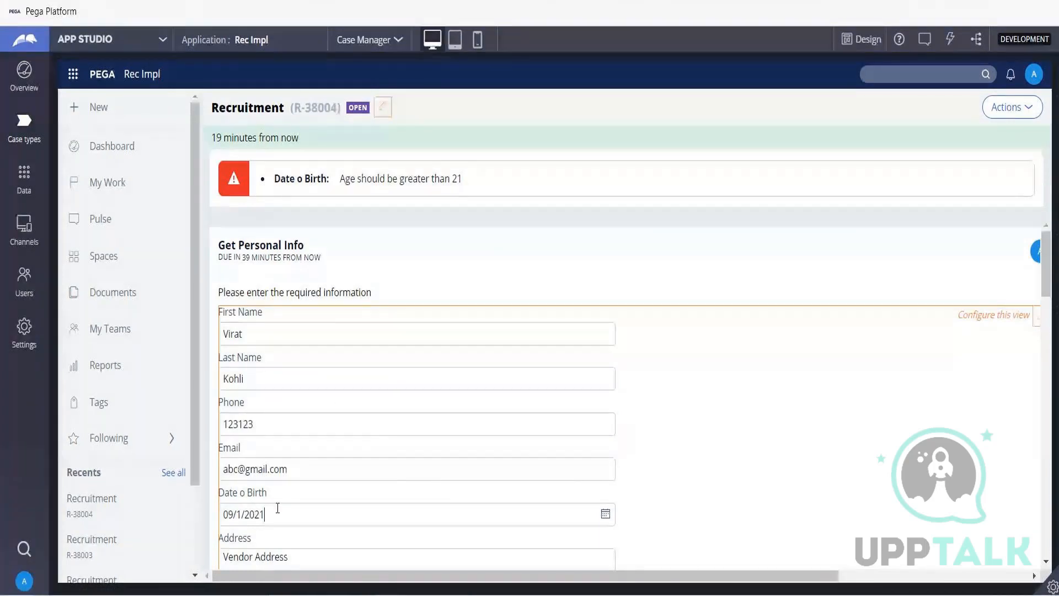
{"action": "key", "text": "BackSpace"}
{"action": "key", "text": "BackSpace"}
{"action": "key", "text": "BackSpace"}
{"action": "key", "text": "BackSpace"}
{"action": "type", "text": "1991"}
{"action": "key", "text": "BackSpace"}
{"action": "type", "text": "0"}
- Submit the personal info and educational info forms to reach Provide Documents
{"action": "scroll", "coordinate": [783, 463], "scroll_direction": "down", "scroll_amount": 10}
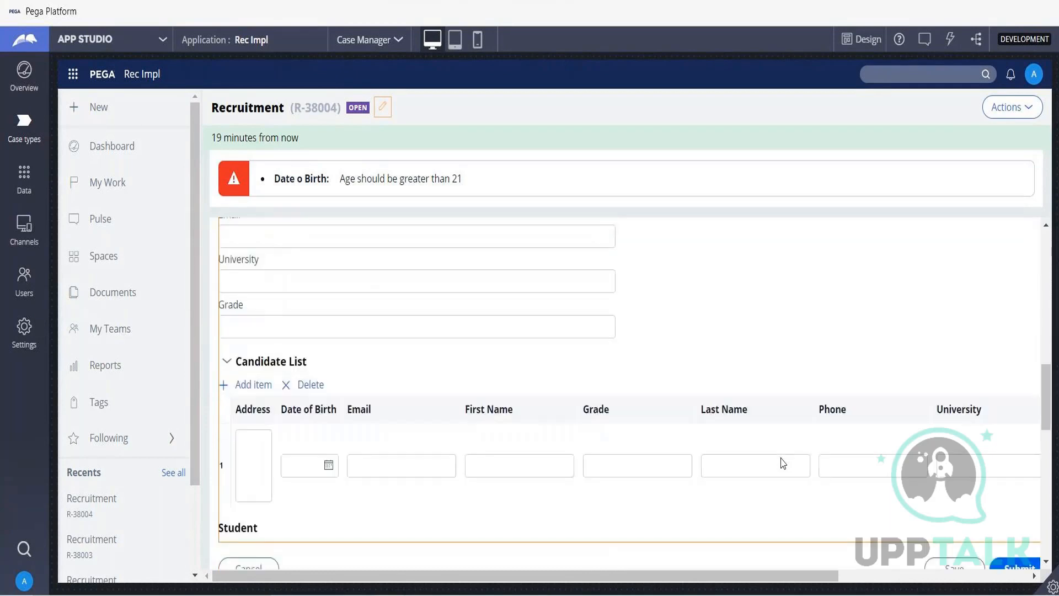
{"action": "left_click", "coordinate": [1011, 563]}
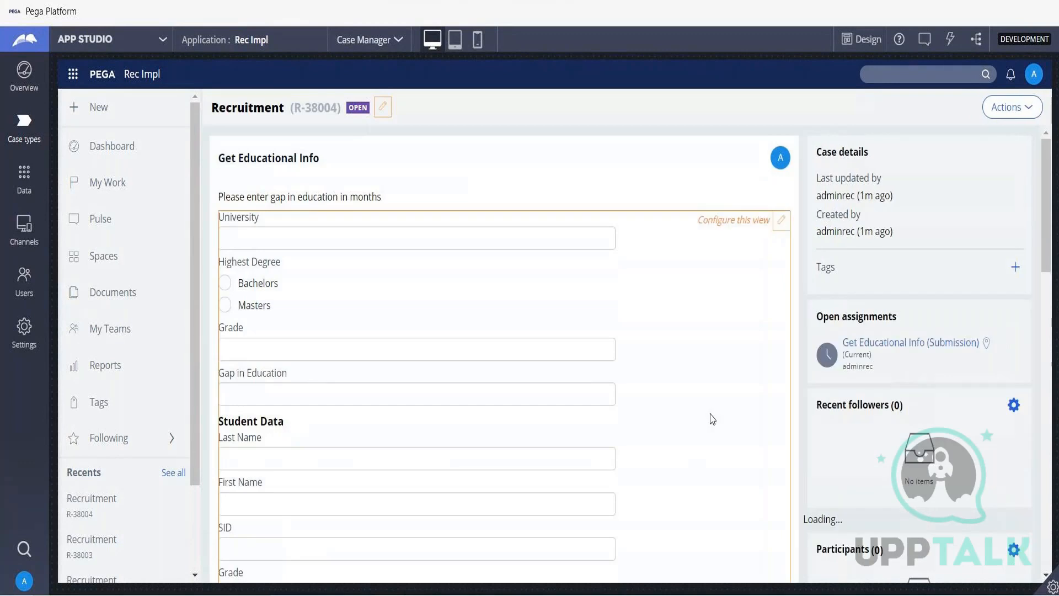
{"action": "scroll", "coordinate": [709, 417], "scroll_direction": "down", "scroll_amount": 8}
{"action": "left_click", "coordinate": [760, 502]}
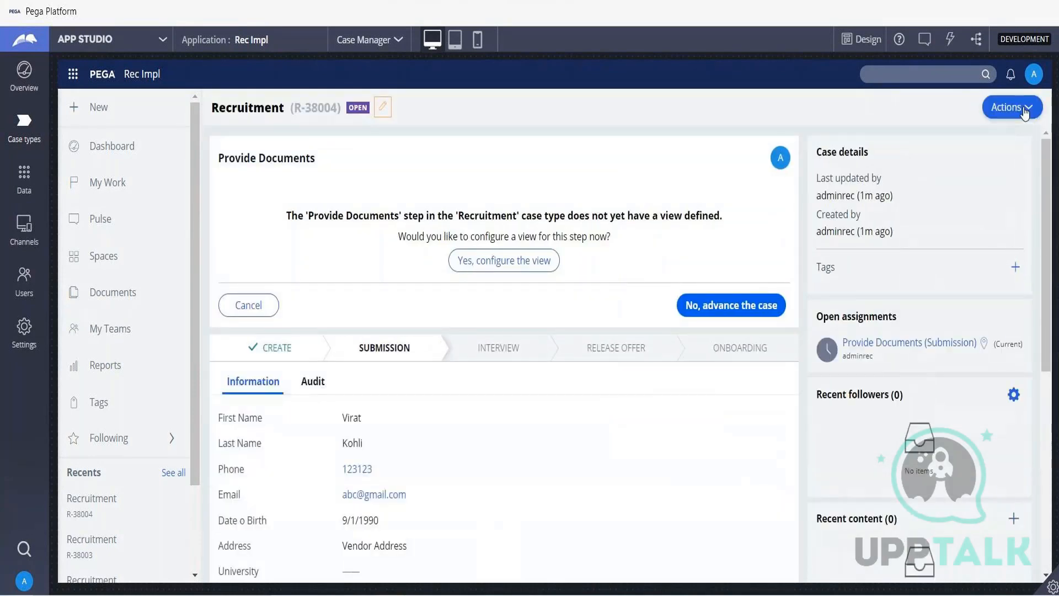
- Change the case's stage to Release Offer, resolving it as Resolved-Completed
{"action": "left_click", "coordinate": [1024, 112]}
{"action": "left_click", "coordinate": [984, 189]}
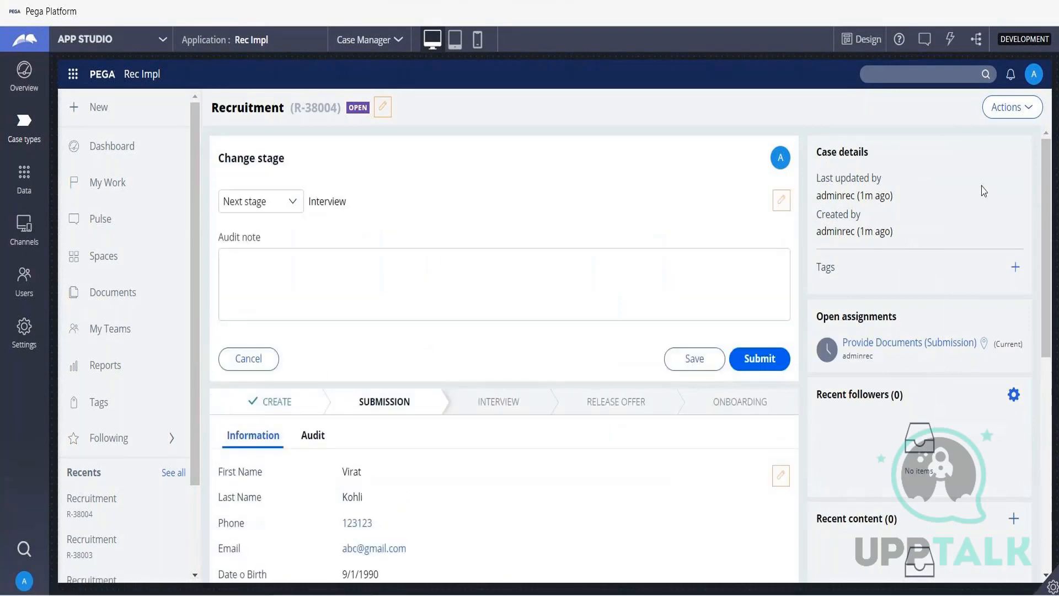
{"action": "left_click", "coordinate": [292, 202]}
{"action": "left_click", "coordinate": [265, 241]}
{"action": "left_click", "coordinate": [358, 203]}
{"action": "left_click", "coordinate": [353, 239]}
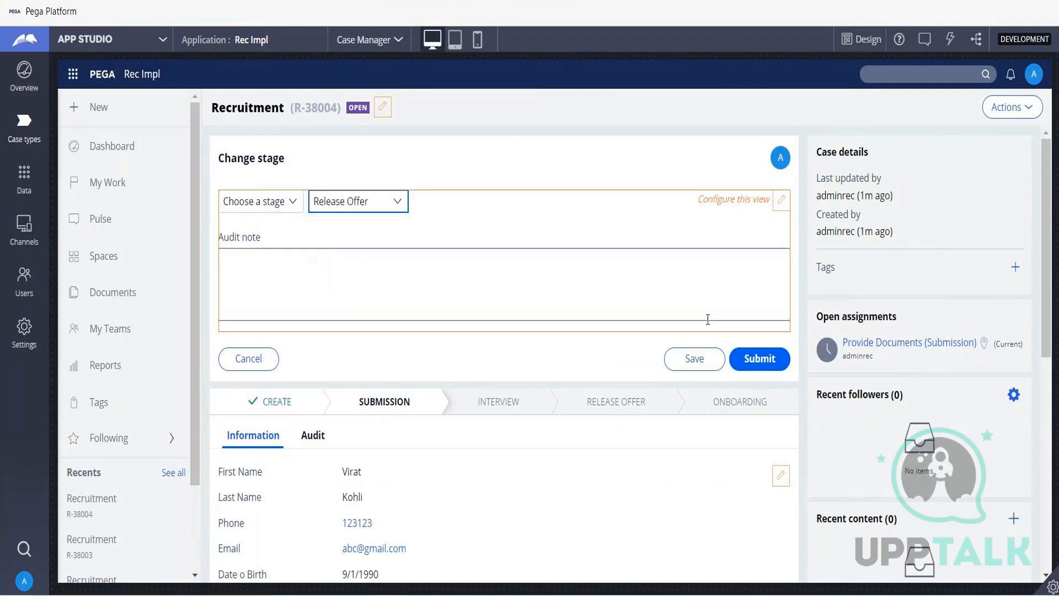
{"action": "left_click", "coordinate": [771, 357]}
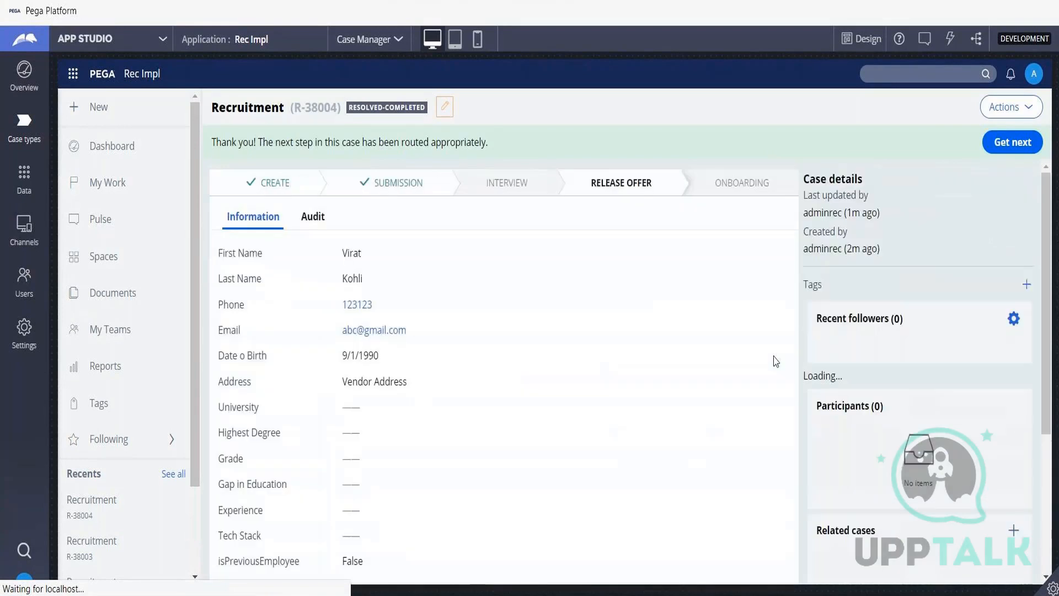
{"action": "scroll", "coordinate": [928, 345], "scroll_direction": "down", "scroll_amount": 3}
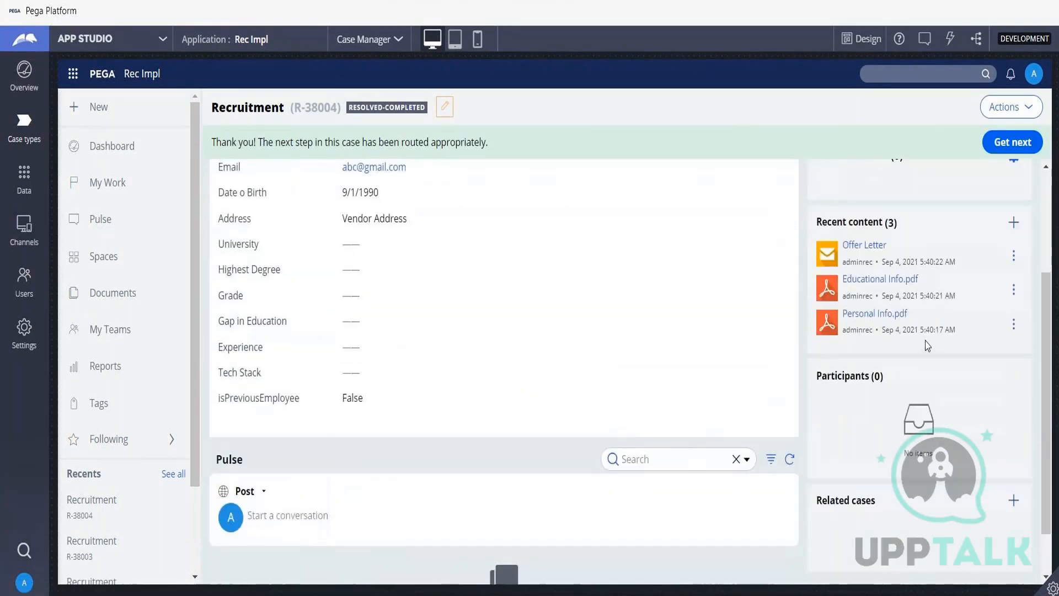
{"action": "scroll", "coordinate": [928, 345], "scroll_direction": "down", "scroll_amount": 1}
{"action": "left_click", "coordinate": [880, 303]}
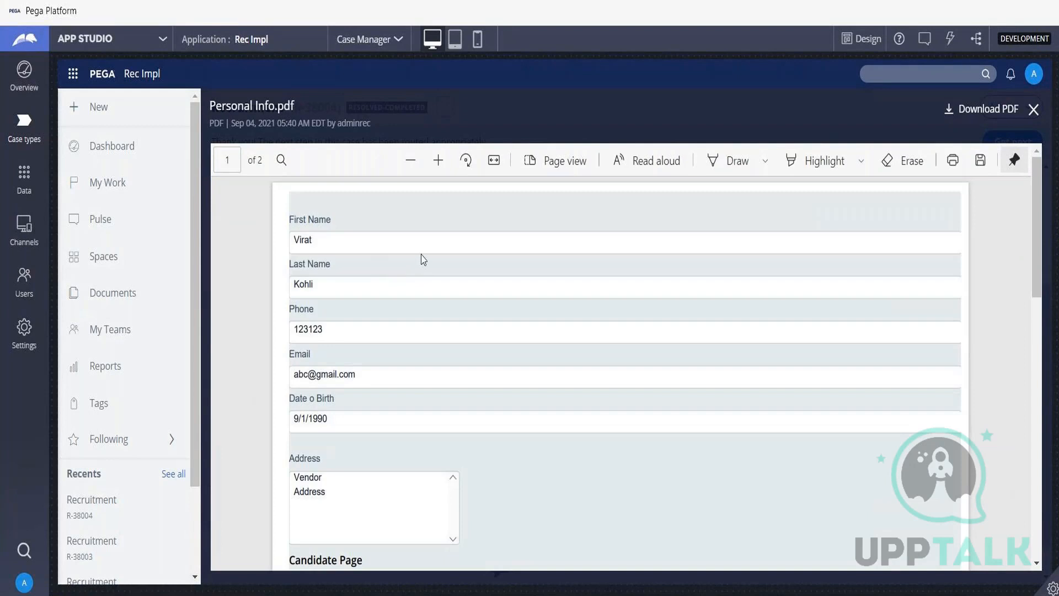
{"action": "scroll", "coordinate": [347, 345], "scroll_direction": "down", "scroll_amount": 1}
{"action": "scroll", "coordinate": [347, 345], "scroll_direction": "down", "scroll_amount": 8}
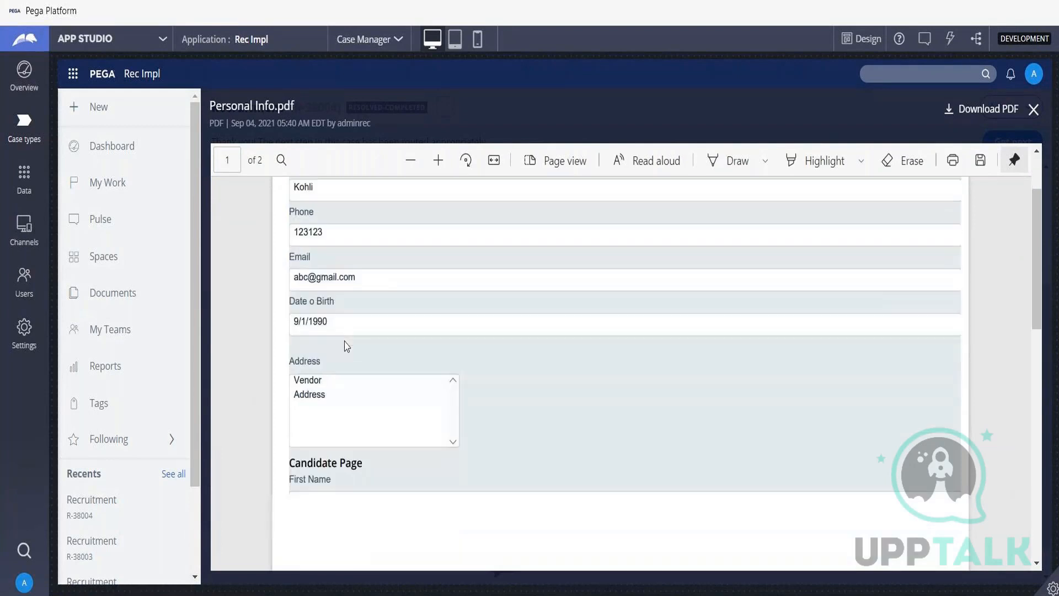
{"action": "scroll", "coordinate": [347, 347], "scroll_direction": "down", "scroll_amount": 7}
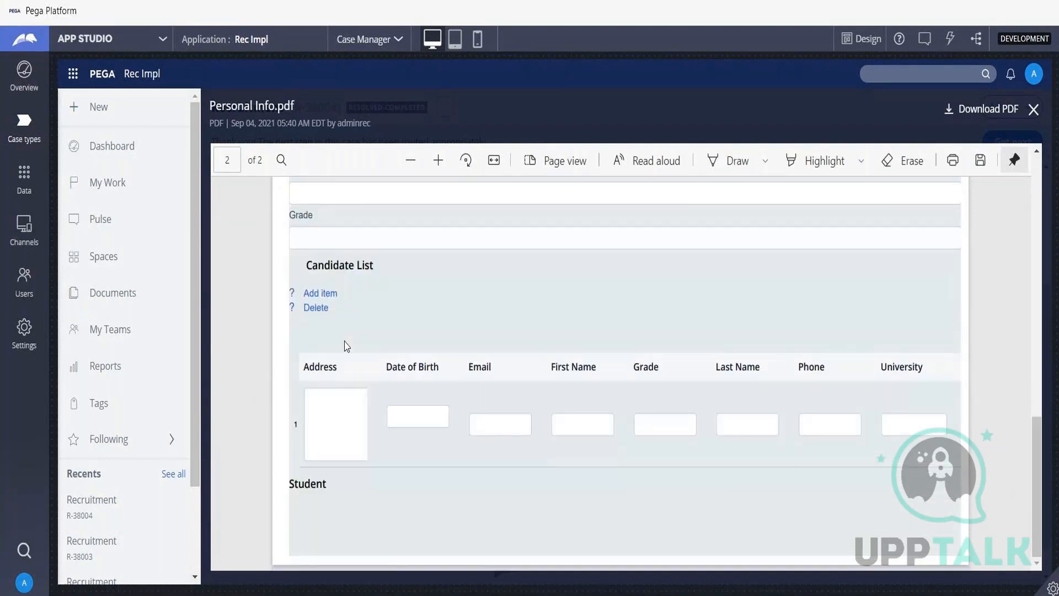
{"action": "scroll", "coordinate": [347, 346], "scroll_direction": "up", "scroll_amount": 15}
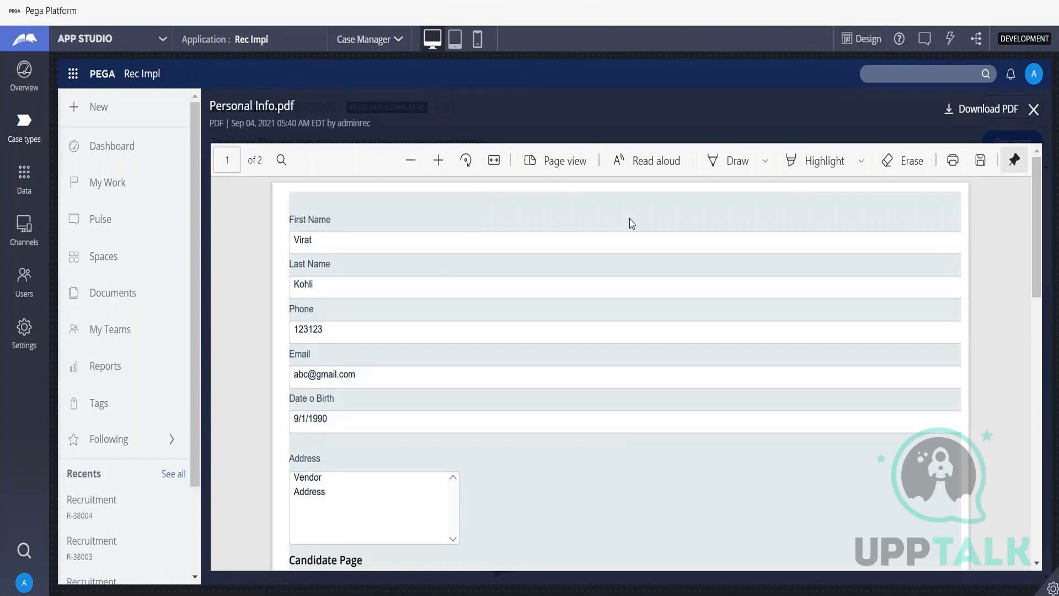
{"action": "left_click", "coordinate": [1036, 111]}
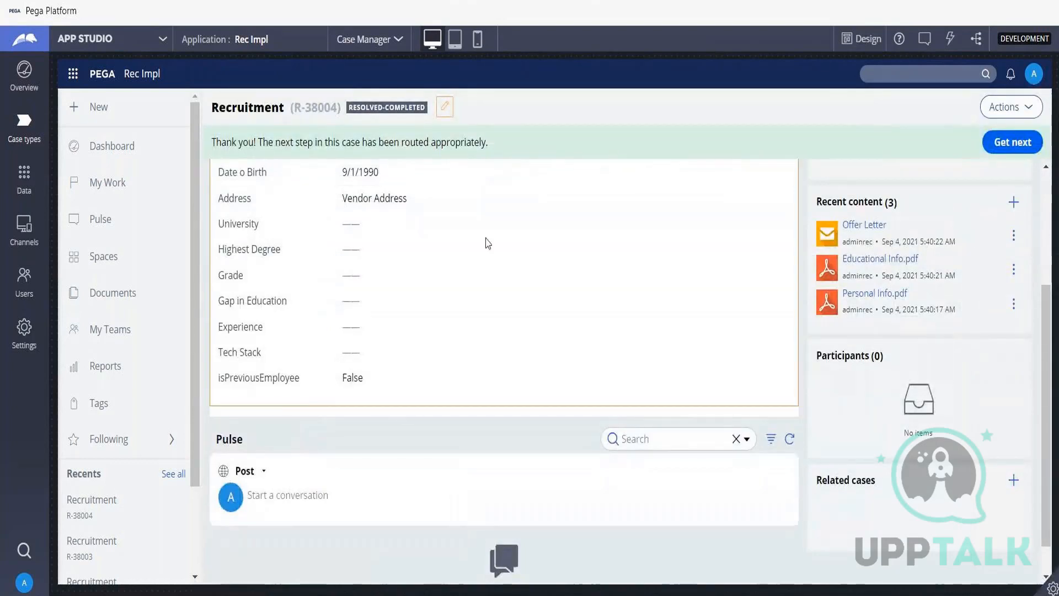
- Go to Case types, then present the Session17 PowerPoint title slide as a slide show
{"action": "left_click", "coordinate": [24, 135]}
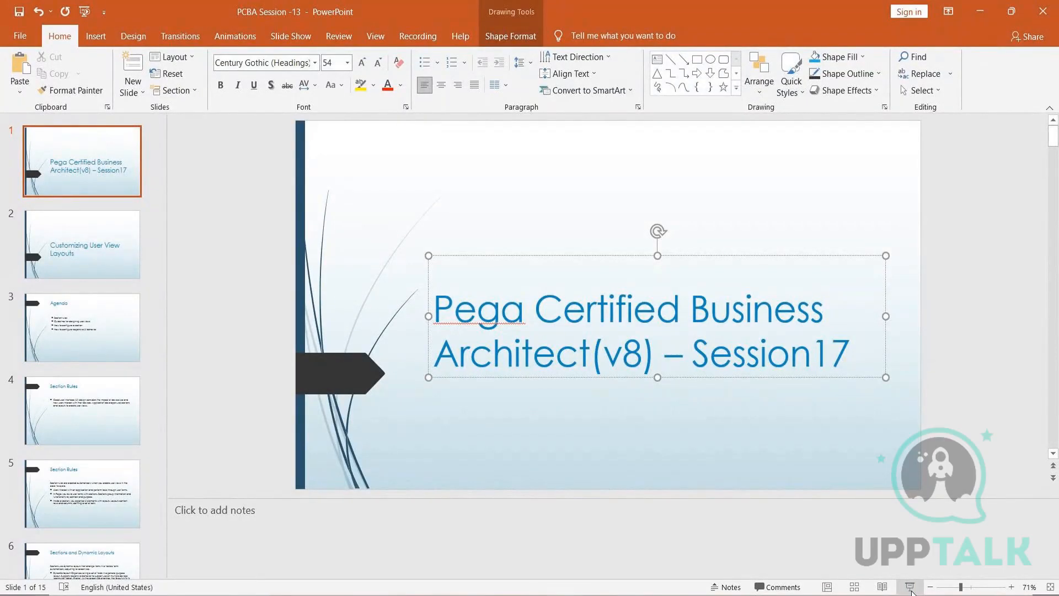
{"action": "left_click", "coordinate": [911, 590]}
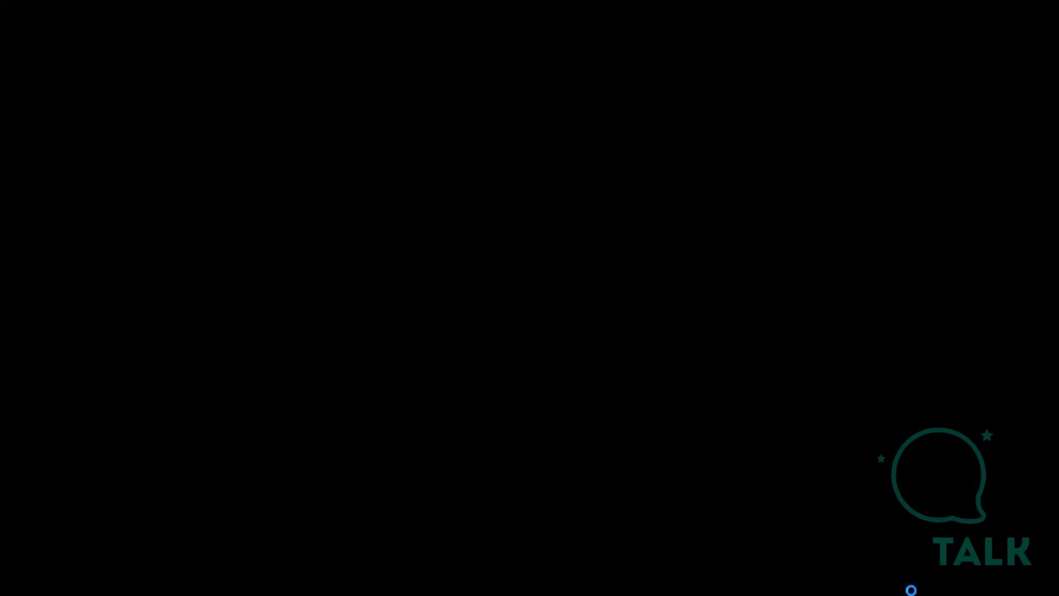
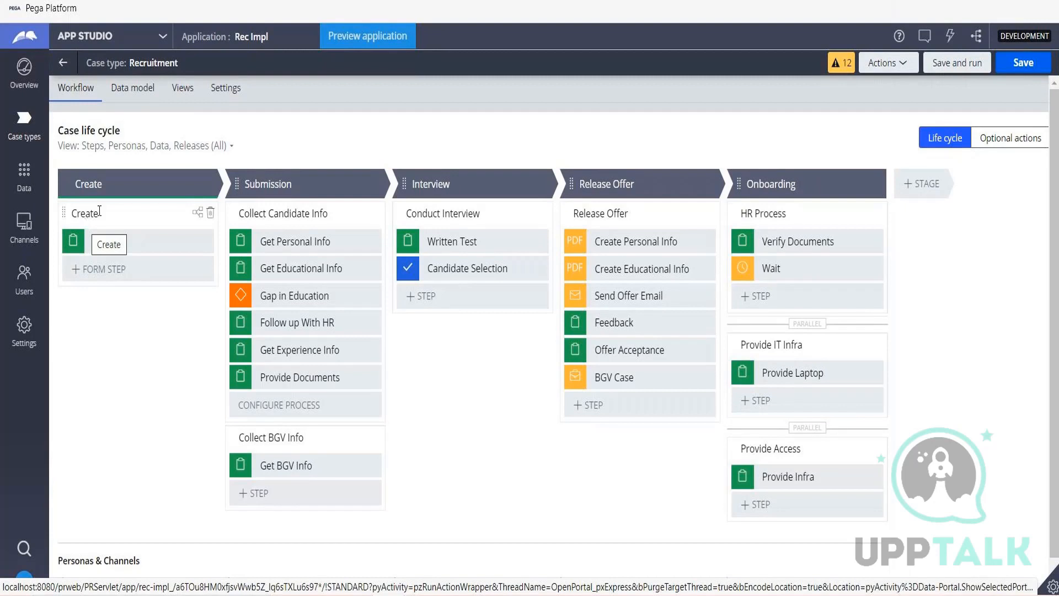
- Commit the Create step name, then save the Recruitment case type and run a new case
{"action": "key", "text": "Return"}
{"action": "left_click", "coordinate": [960, 63]}
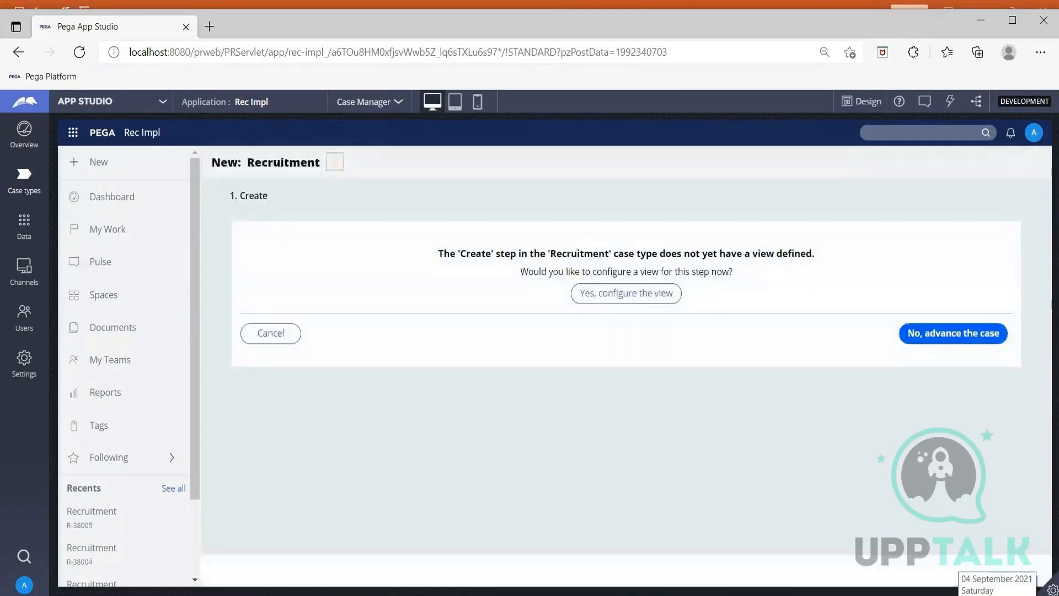
- Advance the case past the Create step and enter an overly long first name
{"action": "left_click", "coordinate": [973, 326]}
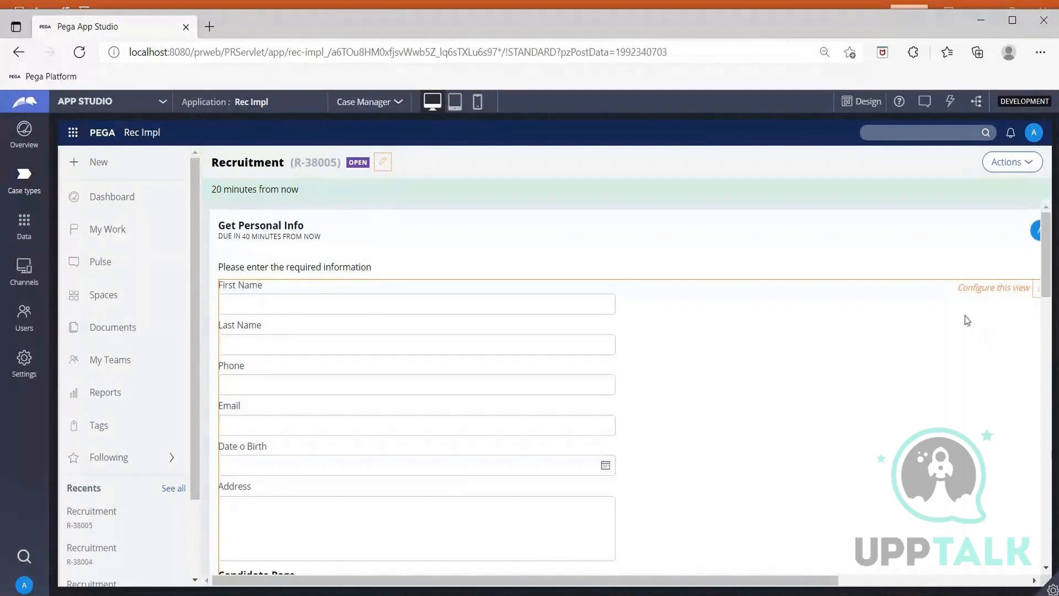
{"action": "left_click", "coordinate": [403, 309]}
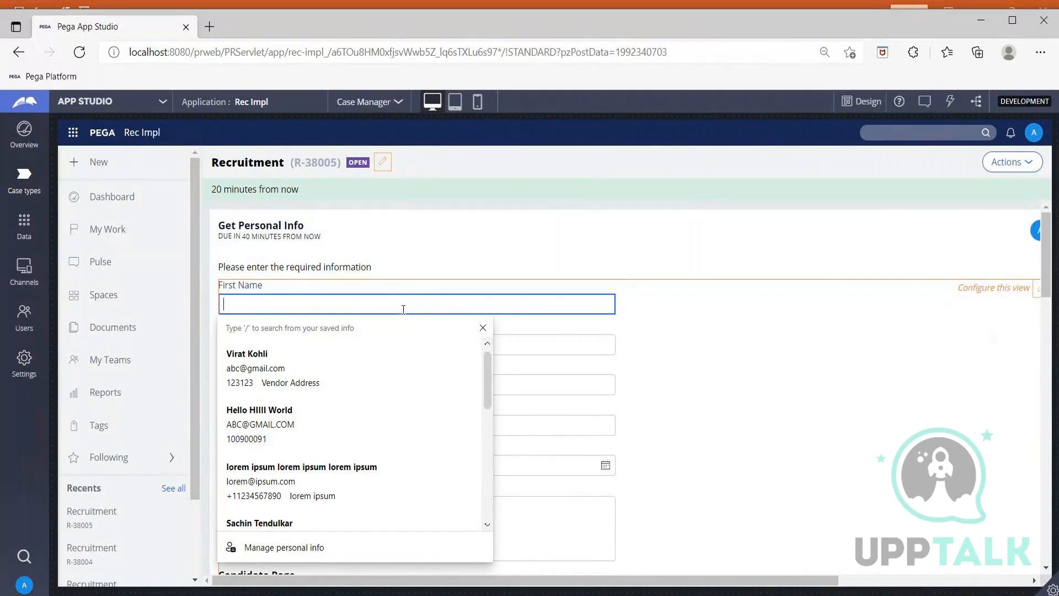
{"action": "type", "text": "HRUEFN"}
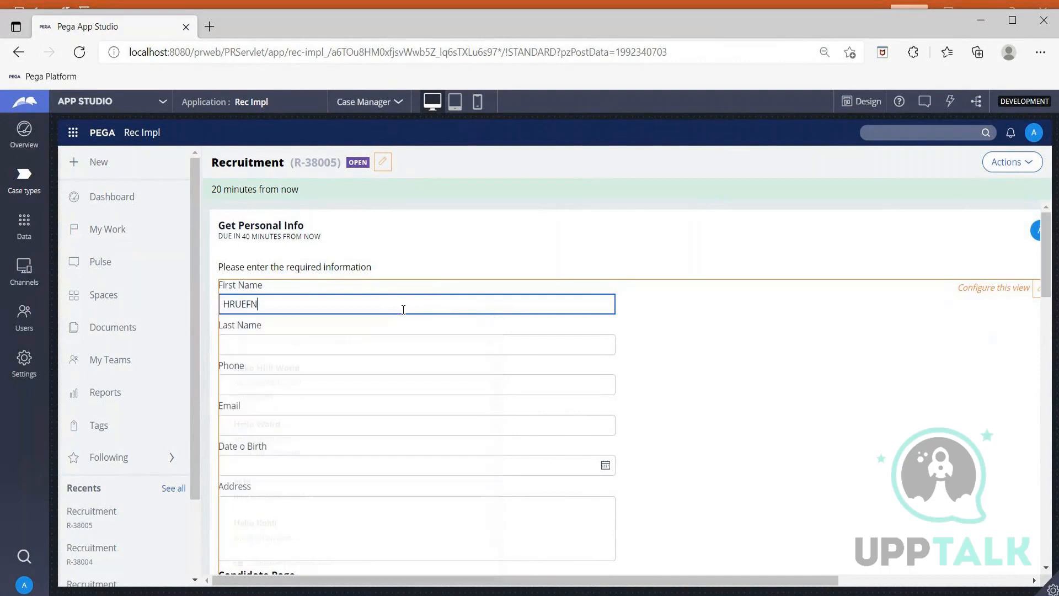
{"action": "type", "text": "EFNWEJNFEFNURFURNS,NDFI4FUN4F43NIU"}
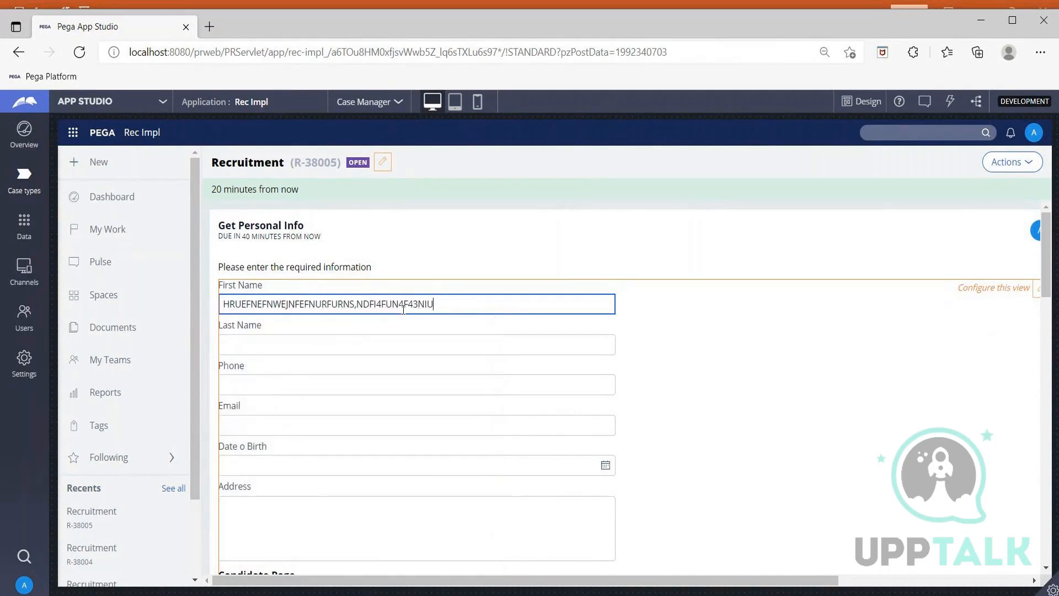
{"action": "type", "text": "FF4FU4UFNU4FN4UFN"}
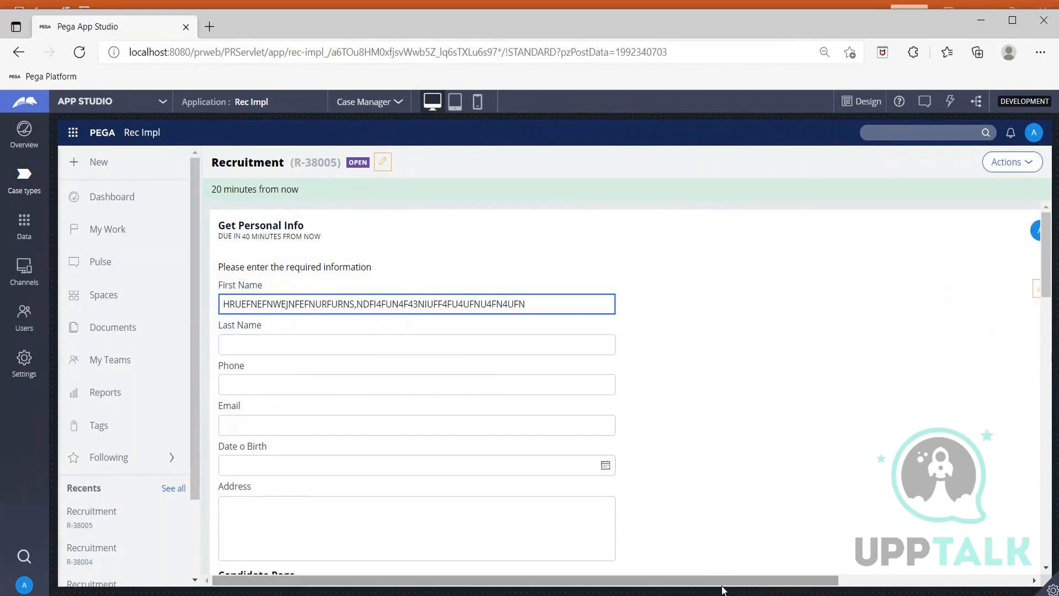
{"action": "scroll", "coordinate": [722, 590], "scroll_direction": "right", "scroll_amount": 5}
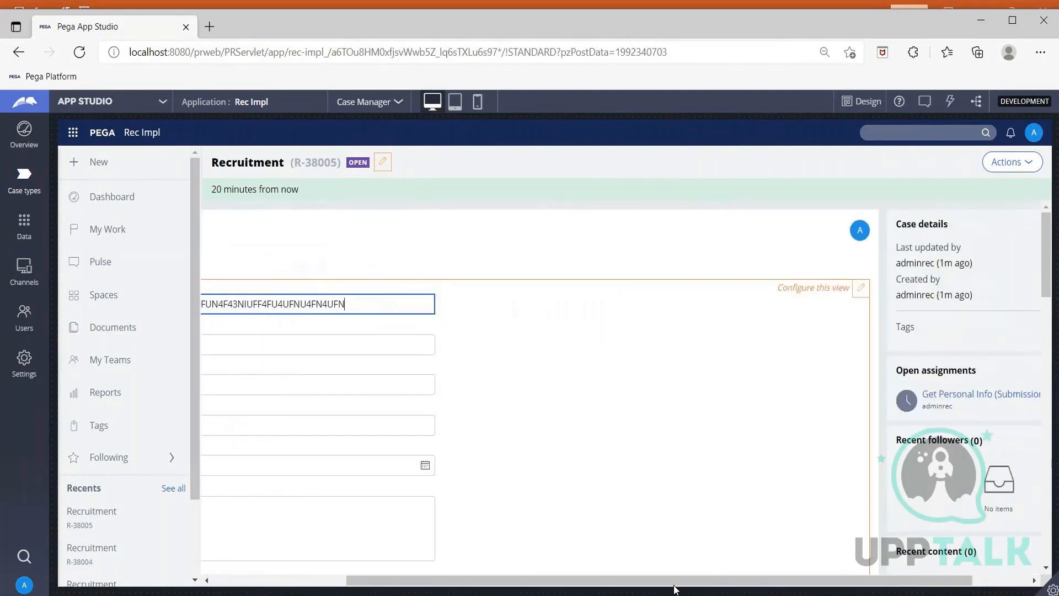
{"action": "left_click_drag", "start_coordinate": [669, 579], "coordinate": [430, 578]}
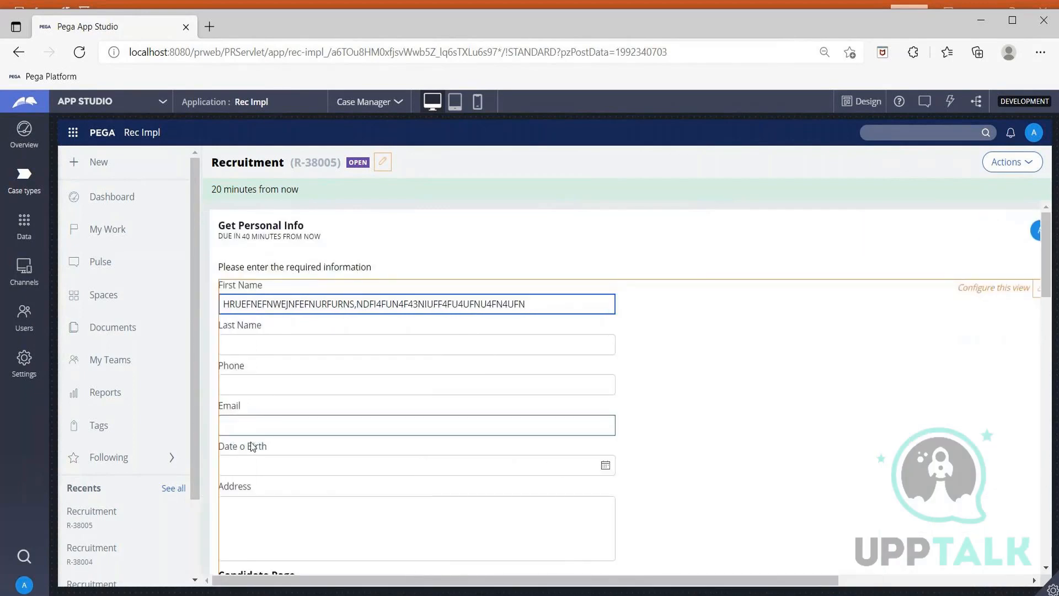
- Set birth date 9/1/2021 and Grade 100, then submit the personal info form
{"action": "left_click", "coordinate": [606, 466]}
{"action": "left_click", "coordinate": [299, 334]}
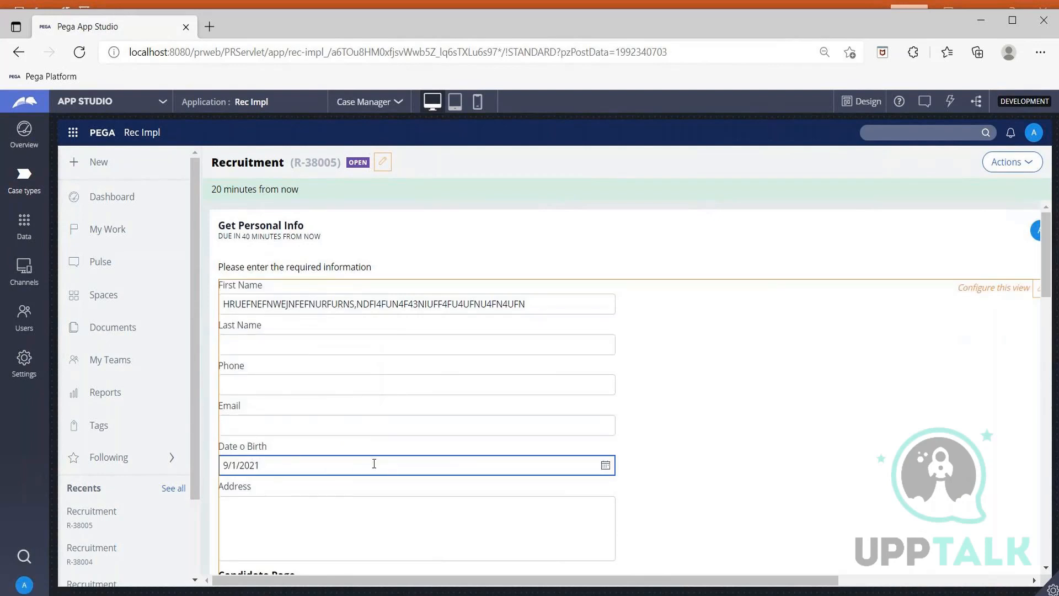
{"action": "scroll", "coordinate": [376, 438], "scroll_direction": "down", "scroll_amount": 8}
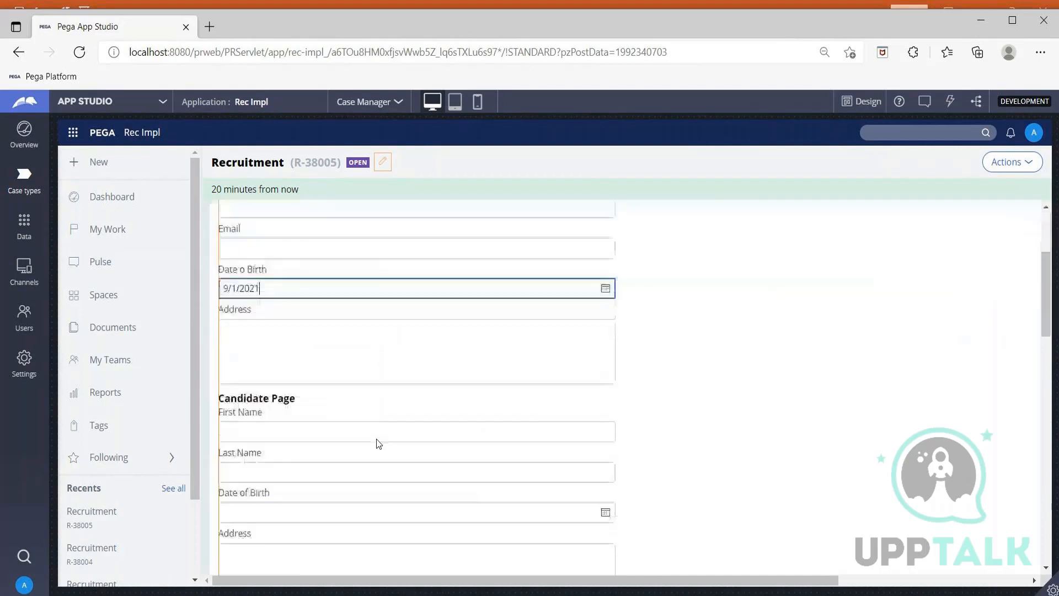
{"action": "scroll", "coordinate": [377, 439], "scroll_direction": "down", "scroll_amount": 1}
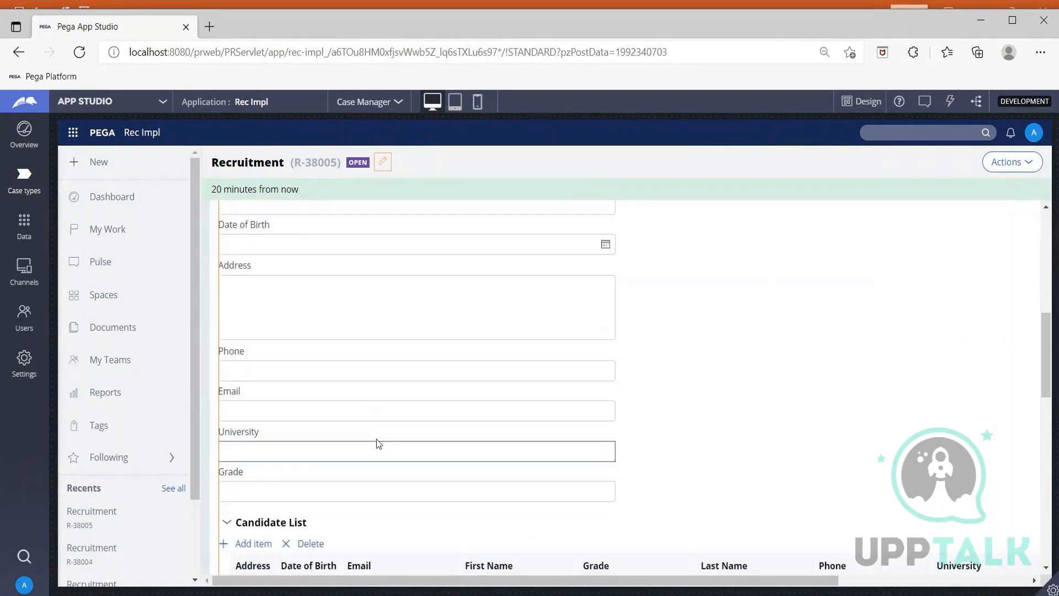
{"action": "left_click", "coordinate": [290, 483]}
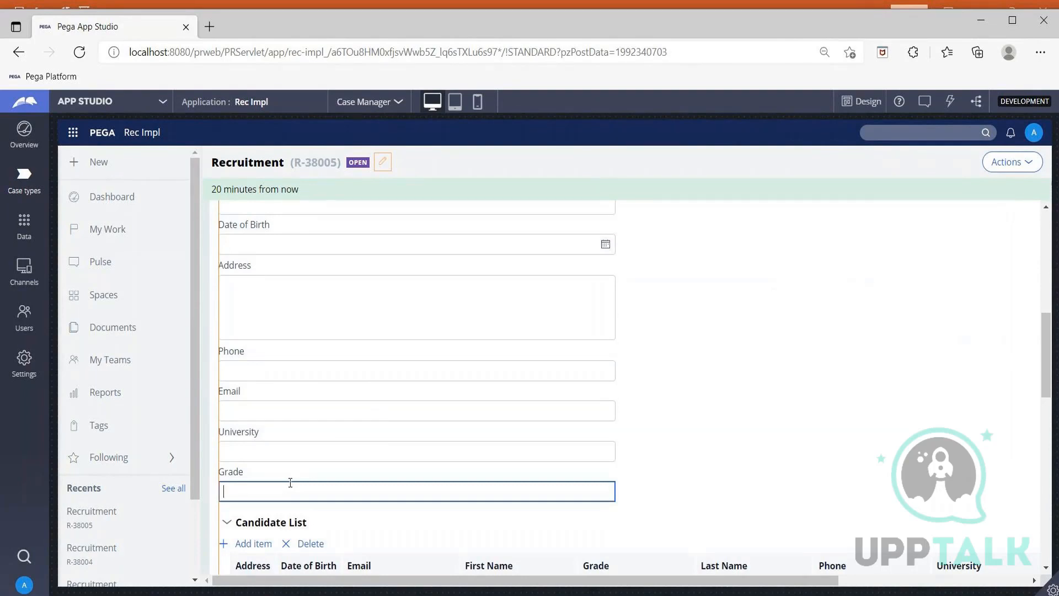
{"action": "type", "text": "100"}
{"action": "scroll", "coordinate": [622, 347], "scroll_direction": "down", "scroll_amount": 2}
{"action": "scroll", "coordinate": [623, 348], "scroll_direction": "down", "scroll_amount": 3}
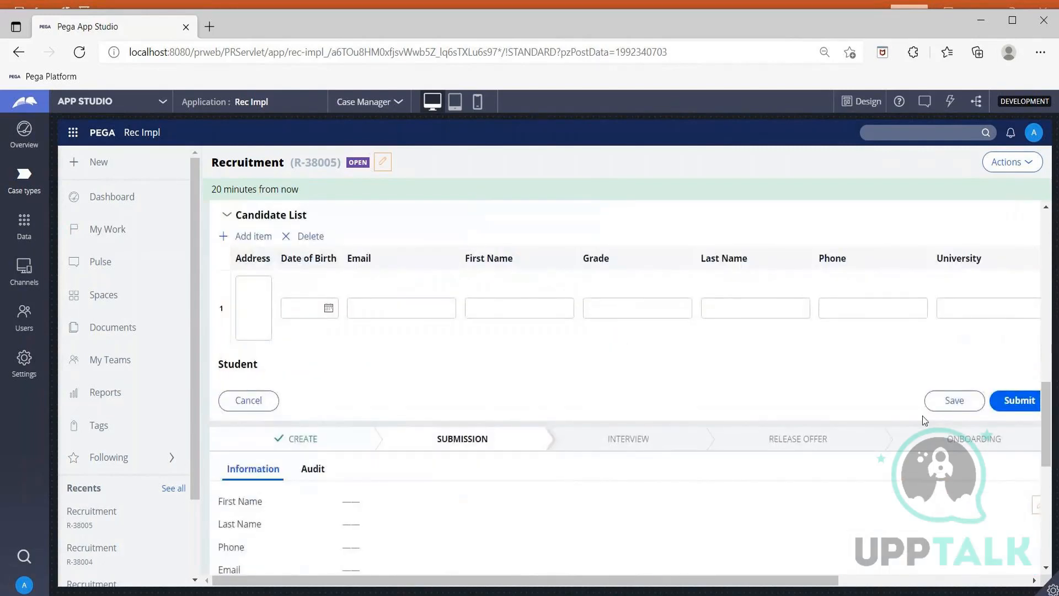
{"action": "left_click", "coordinate": [1004, 401]}
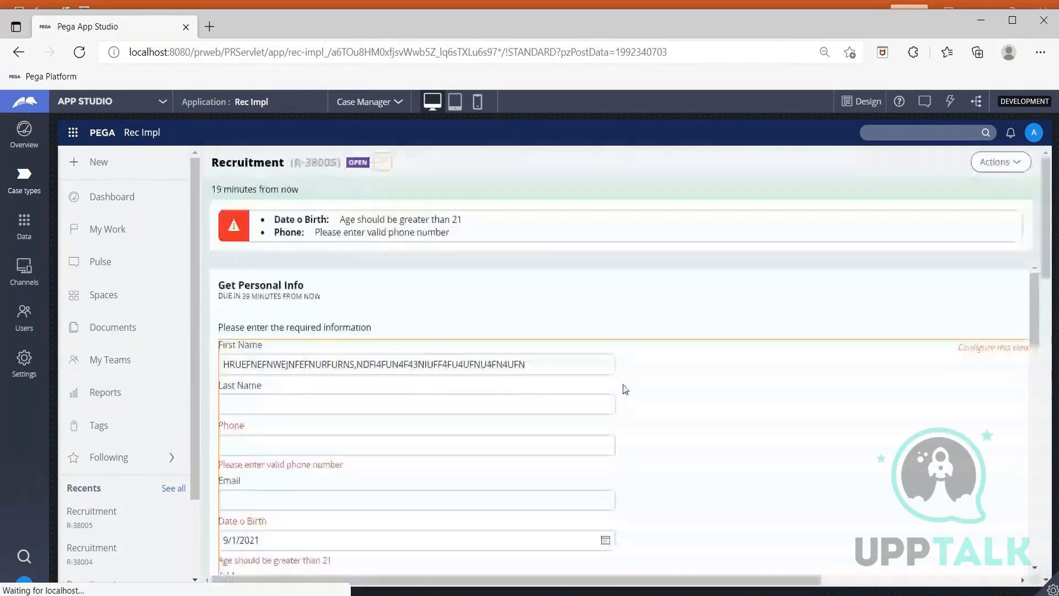
- Replace the long first name by filling the form from a saved contact entry
{"action": "scroll", "coordinate": [337, 367], "scroll_direction": "down", "scroll_amount": 2}
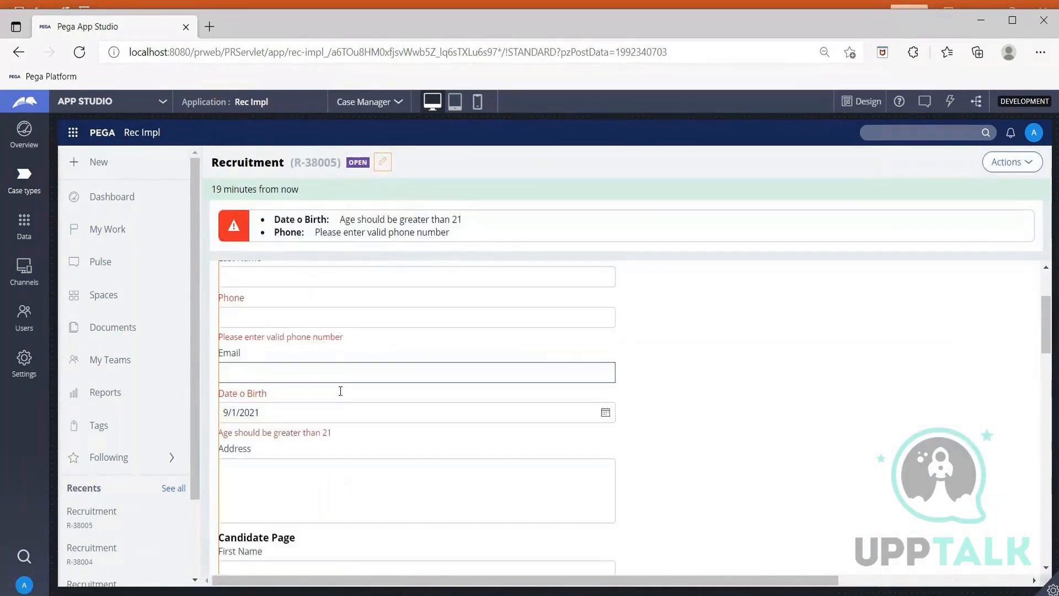
{"action": "scroll", "coordinate": [330, 371], "scroll_direction": "up", "scroll_amount": 2}
{"action": "left_click", "coordinate": [331, 372]}
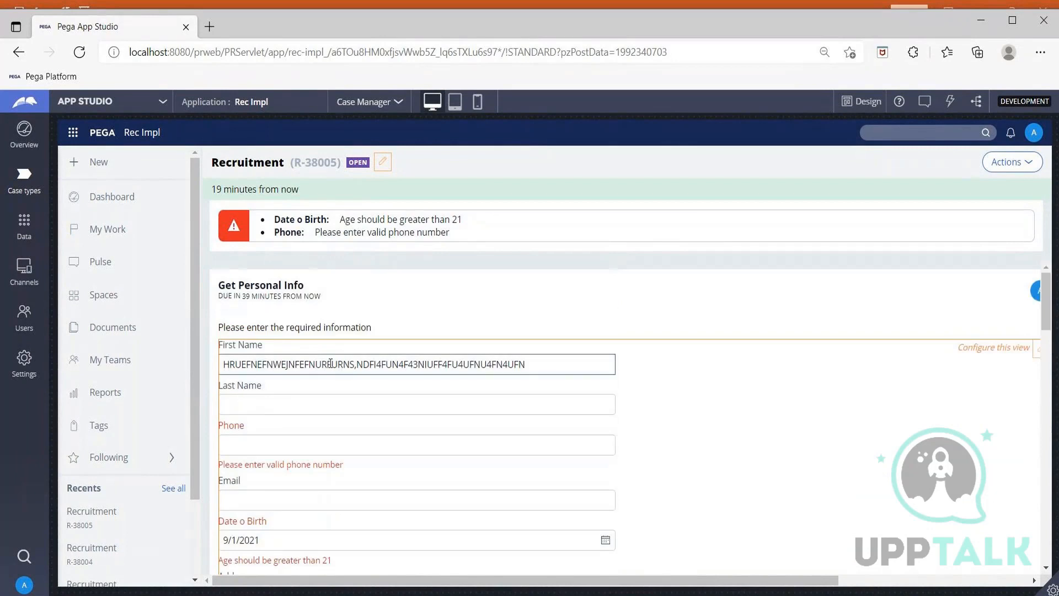
{"action": "key", "text": "ctrl+a"}
{"action": "key", "text": "BackSpace"}
{"action": "left_click", "coordinate": [310, 355]}
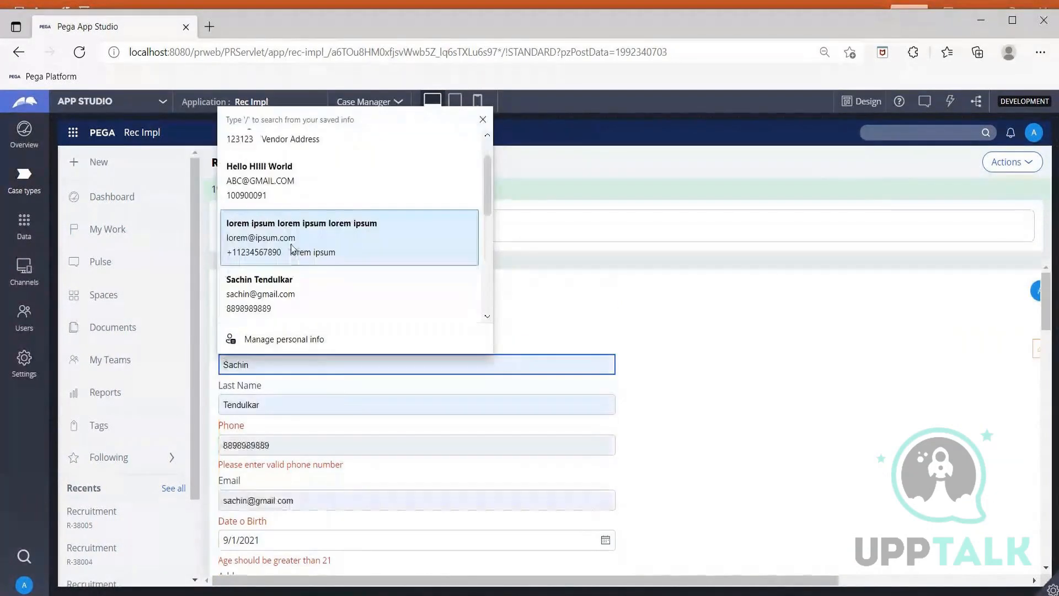
{"action": "left_click", "coordinate": [295, 185]}
{"action": "left_click", "coordinate": [278, 524]}
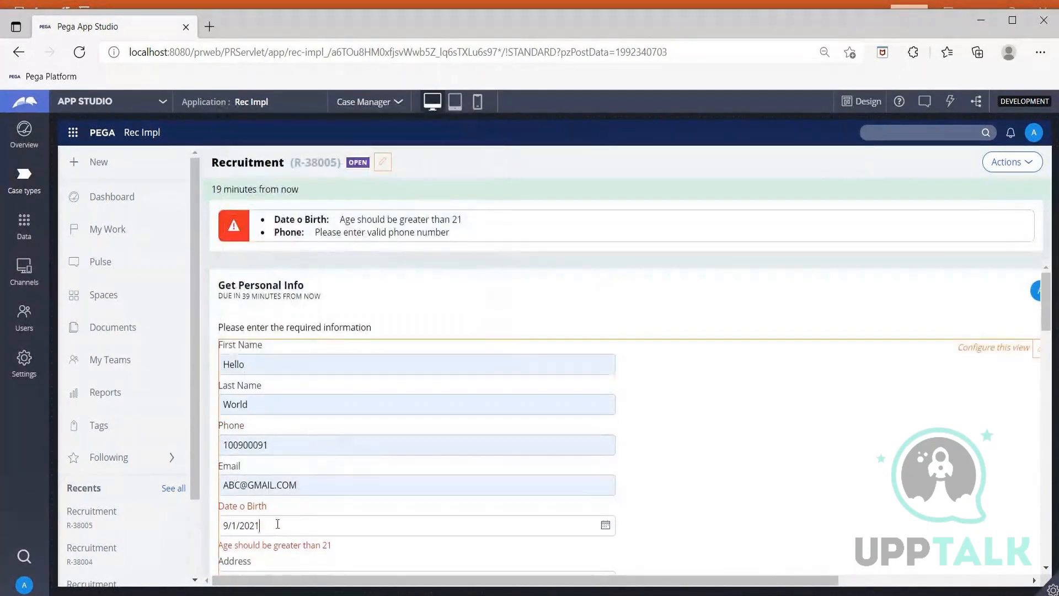
{"action": "key", "text": "ctrl+a"}
{"action": "type", "text": "09/1/1991"}
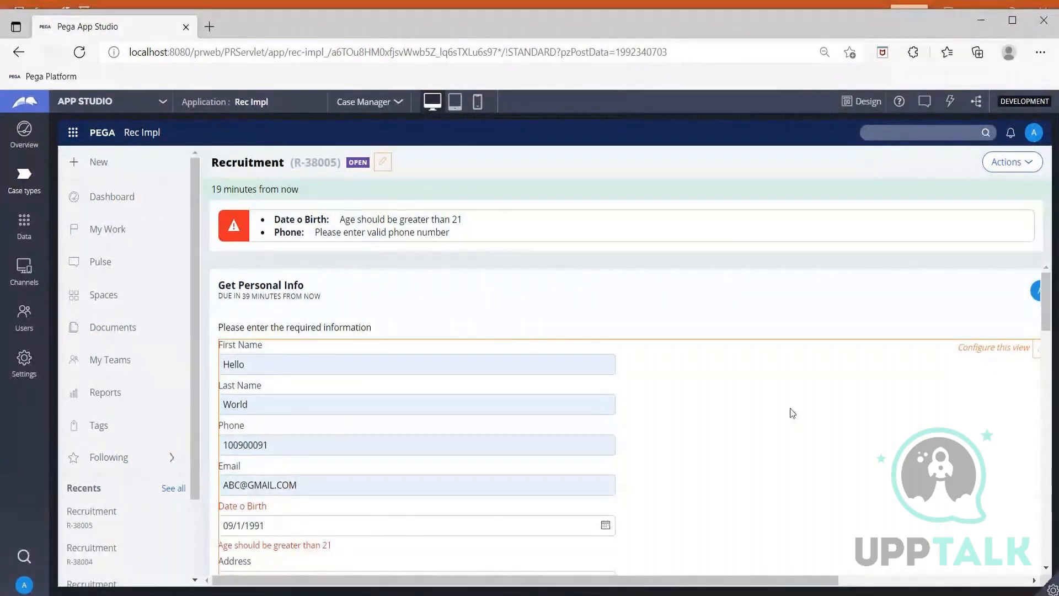
{"action": "scroll", "coordinate": [849, 436], "scroll_direction": "down", "scroll_amount": 10}
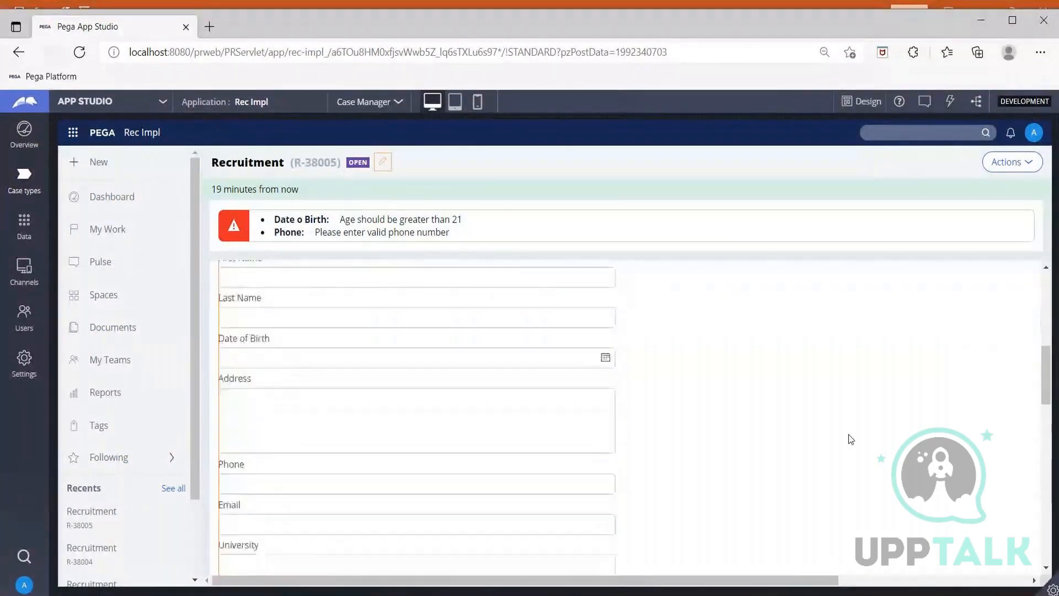
{"action": "left_click", "coordinate": [1024, 511]}
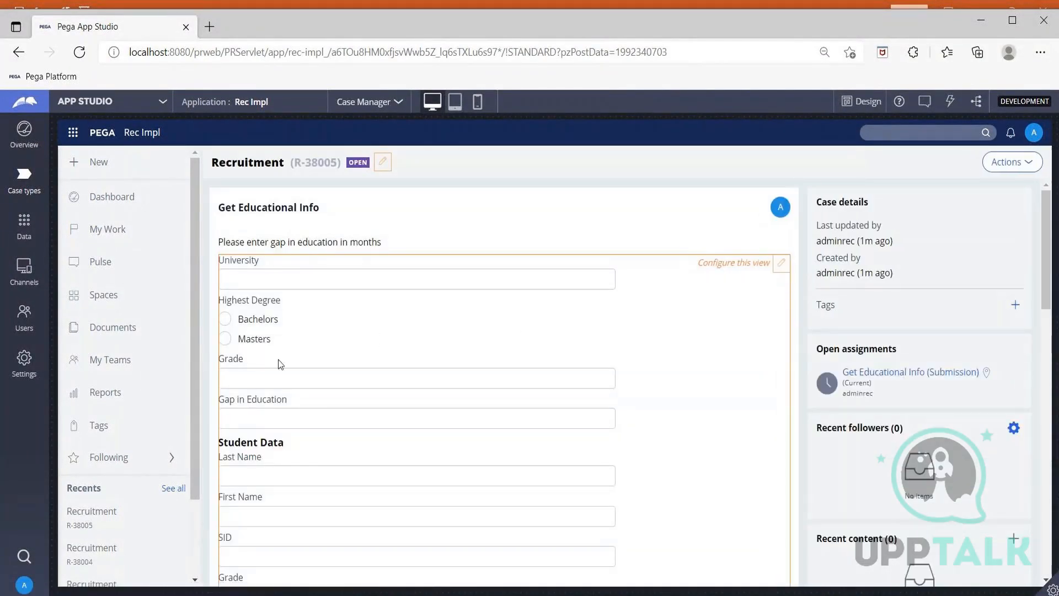
- Enter and delete a -2 Gap in Education value, then return to Case types
{"action": "left_click", "coordinate": [244, 379]}
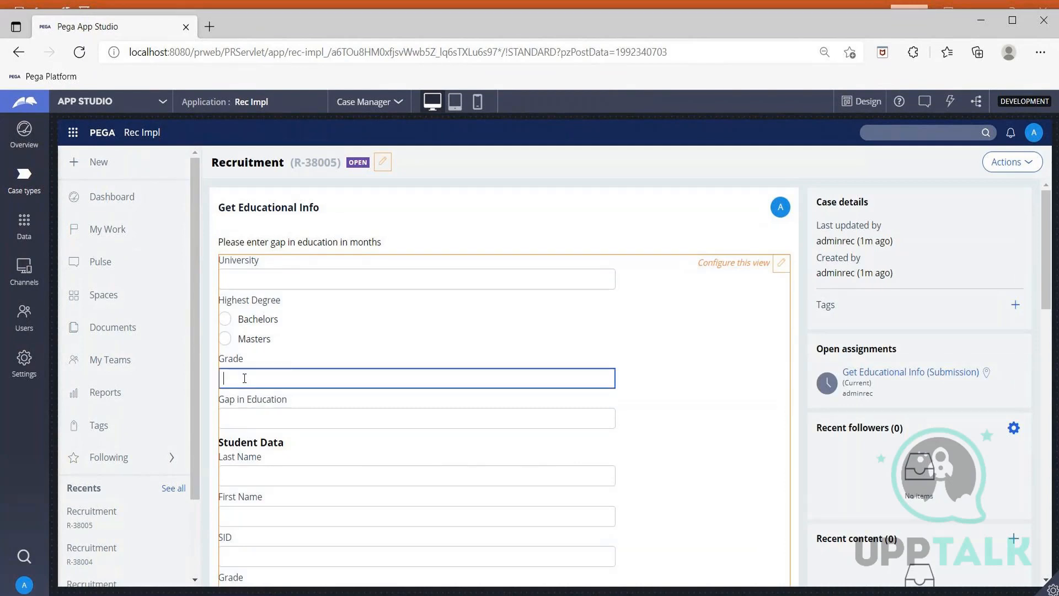
{"action": "left_click", "coordinate": [260, 421]}
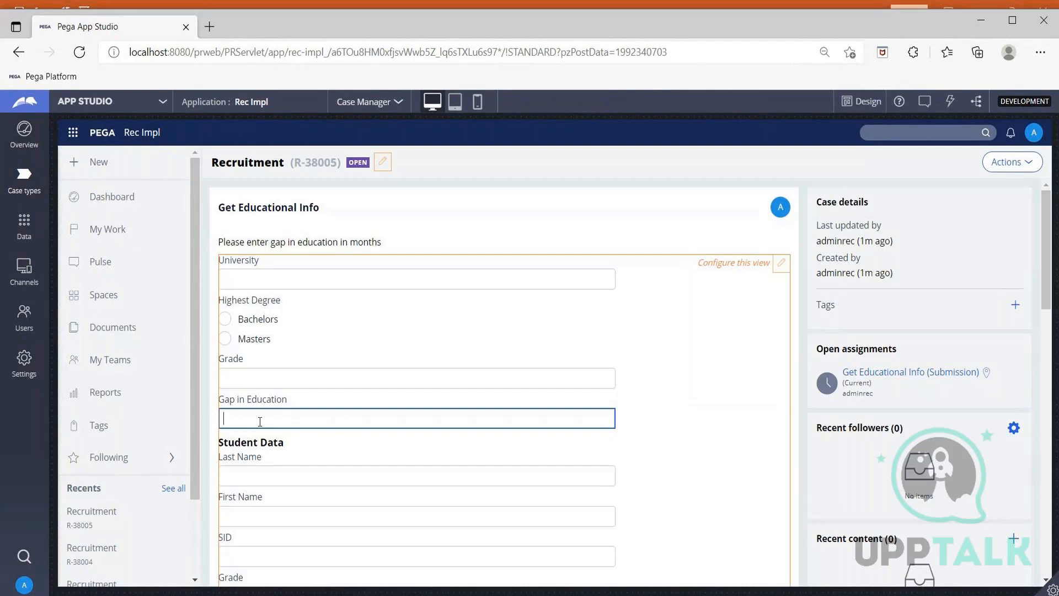
{"action": "type", "text": "-2"}
{"action": "scroll", "coordinate": [260, 422], "scroll_direction": "down", "scroll_amount": 4}
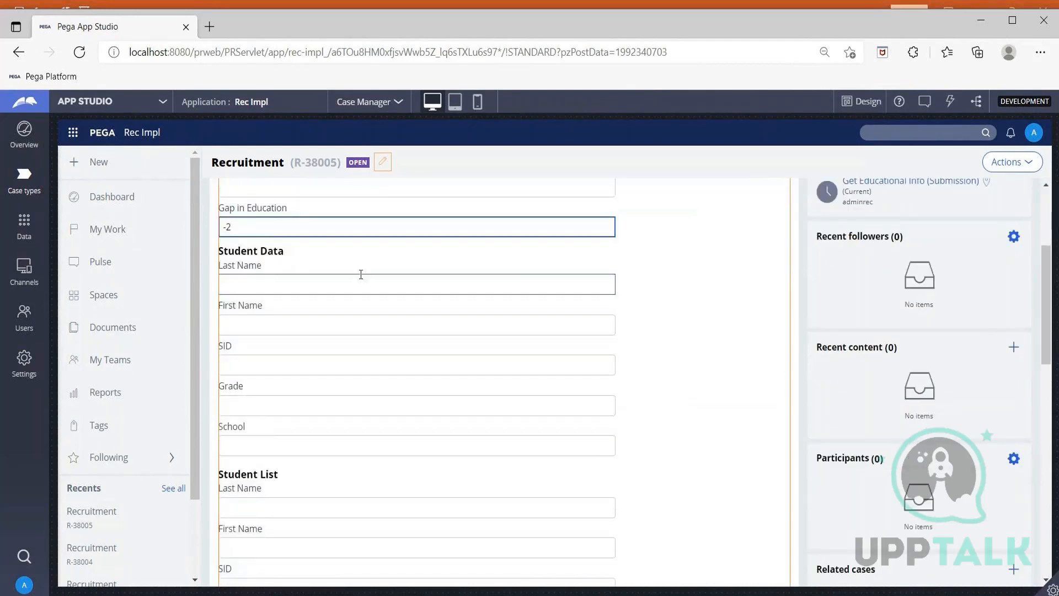
{"action": "key", "text": "BackSpace"}
{"action": "key", "text": "BackSpace"}
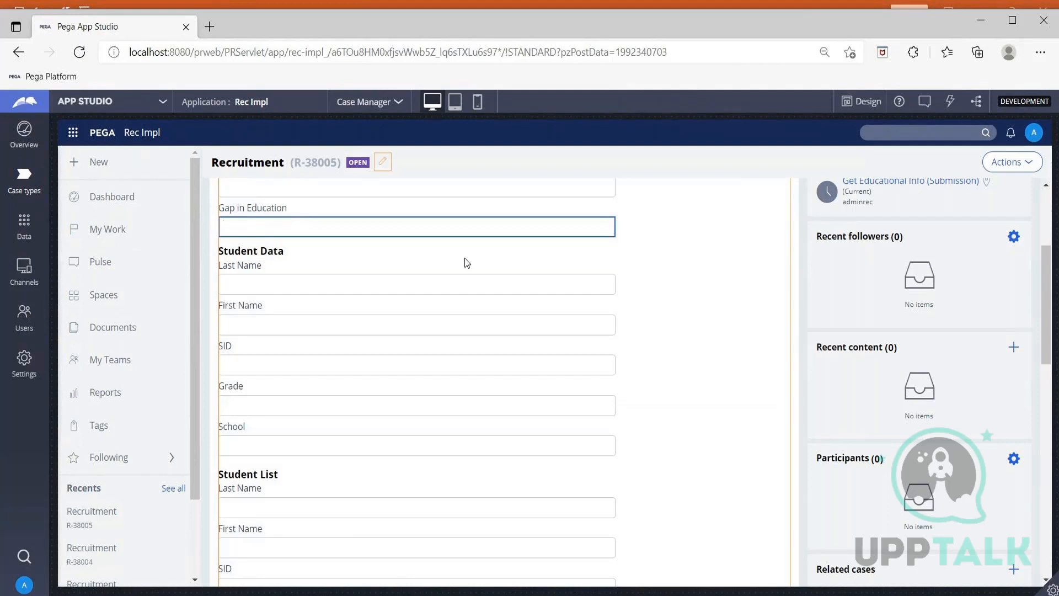
{"action": "left_click", "coordinate": [23, 173]}
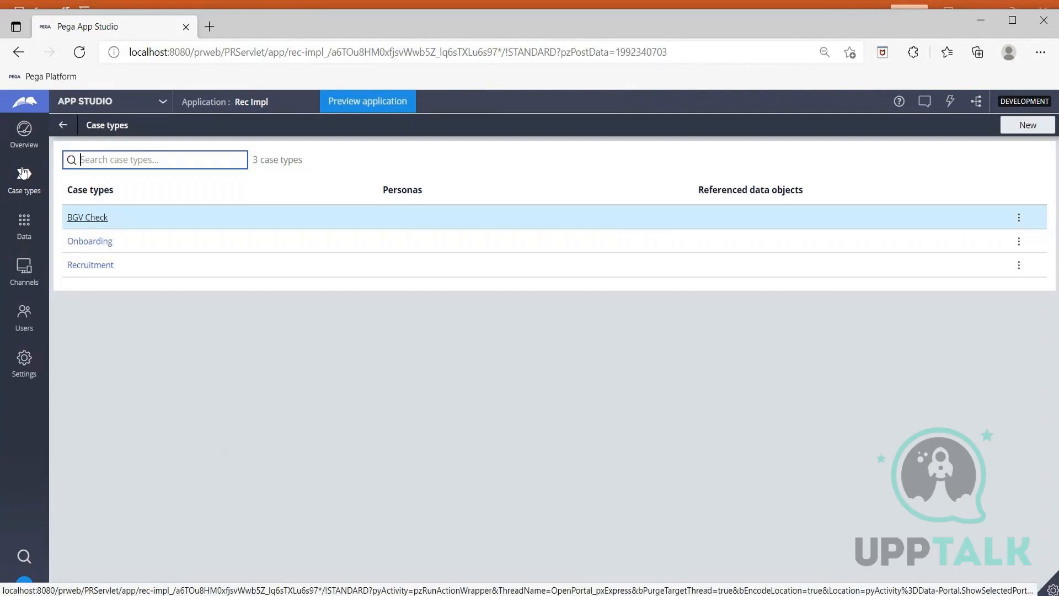
- Open Recruitment, then present slide 4, Section Rules, of the PCBA Session -13 deck
{"action": "left_click", "coordinate": [88, 266]}
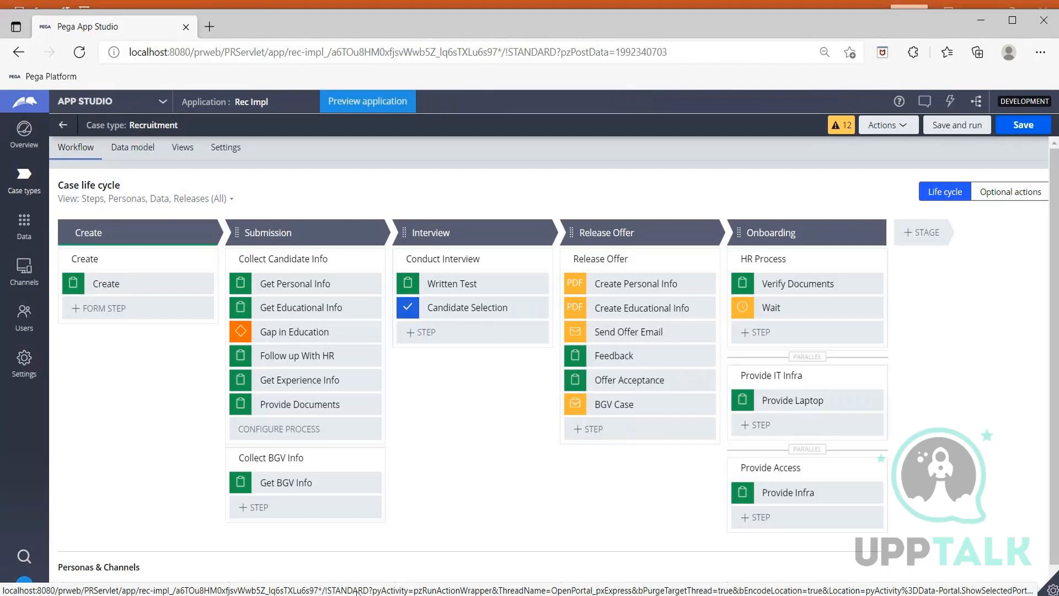
{"action": "left_click", "coordinate": [561, 595]}
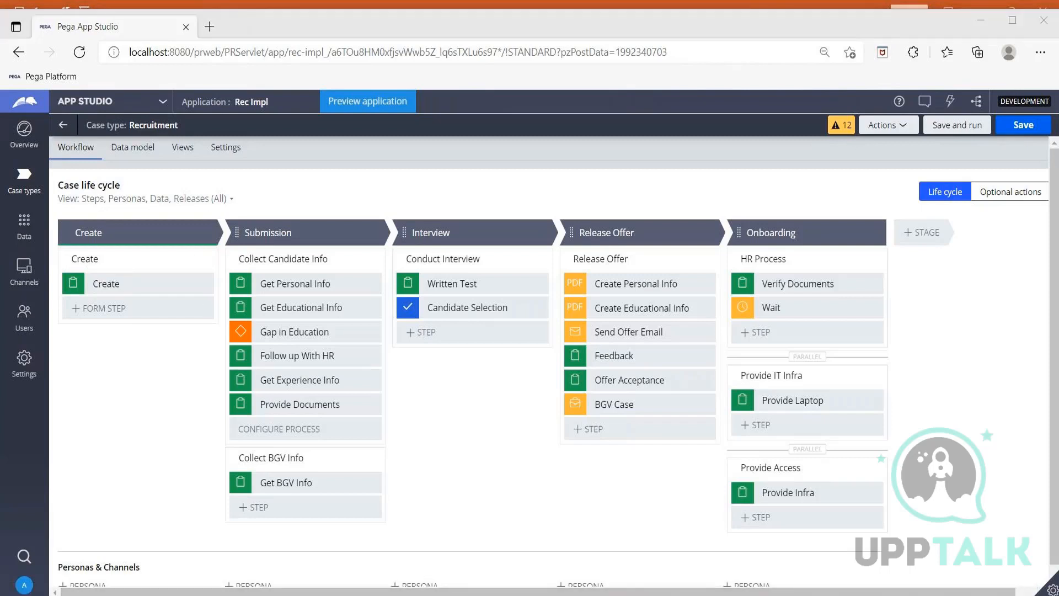
{"action": "left_click", "coordinate": [420, 544]}
{"action": "left_click", "coordinate": [100, 324]}
{"action": "key", "text": "Down"}
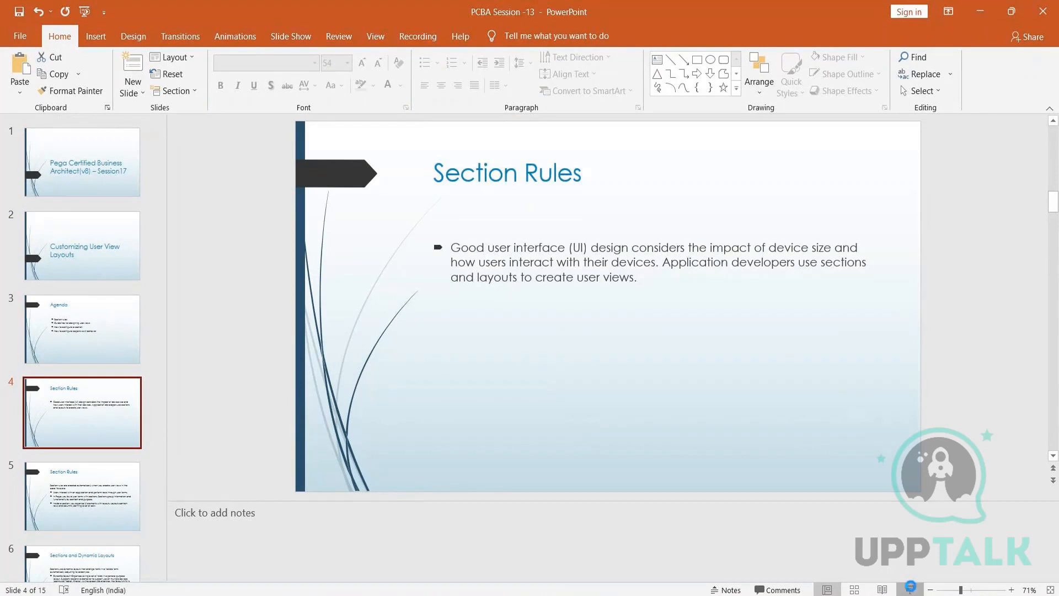
{"action": "left_click", "coordinate": [910, 586]}
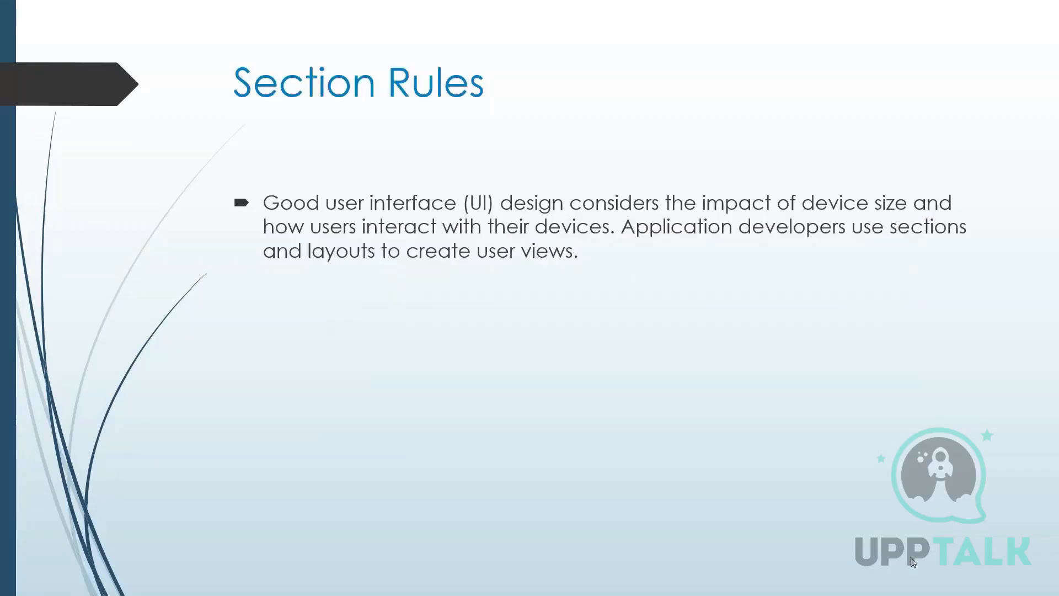
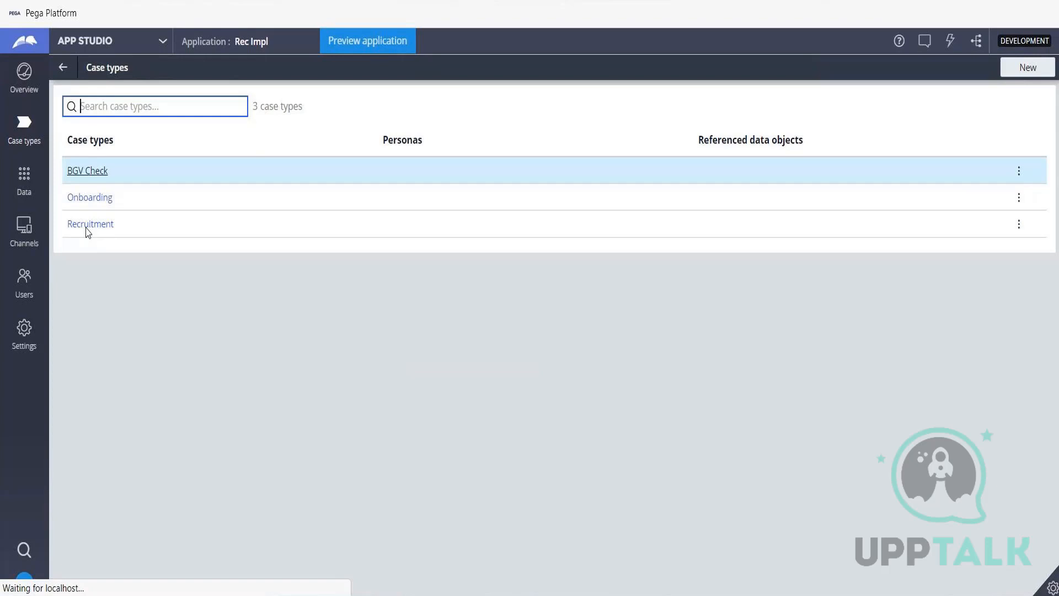
- Open Recruitment, then switch from Admin Studio back to App Studio
{"action": "left_click", "coordinate": [94, 224]}
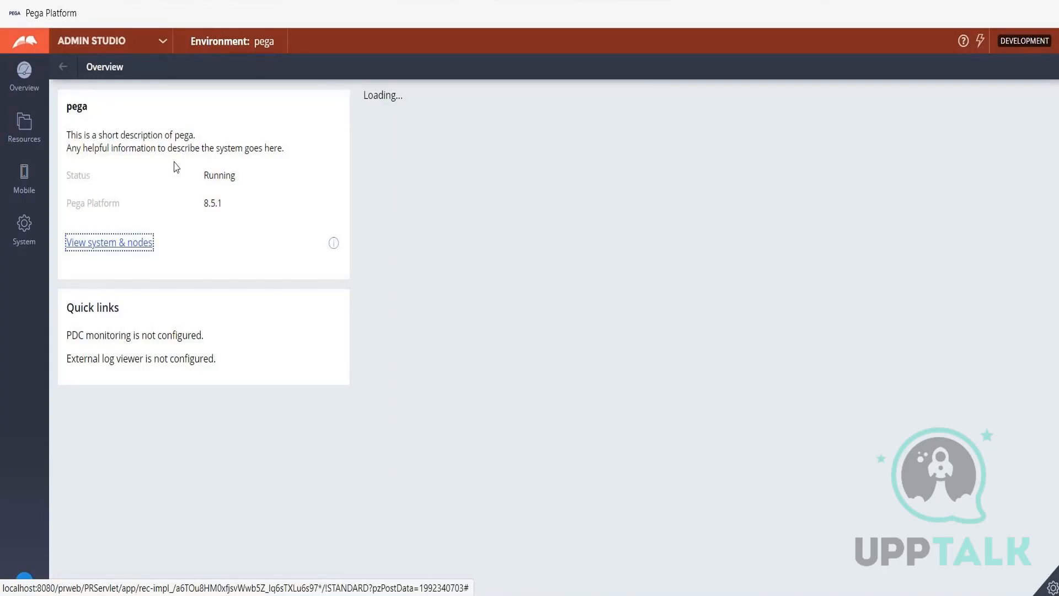
{"action": "left_click", "coordinate": [163, 43]}
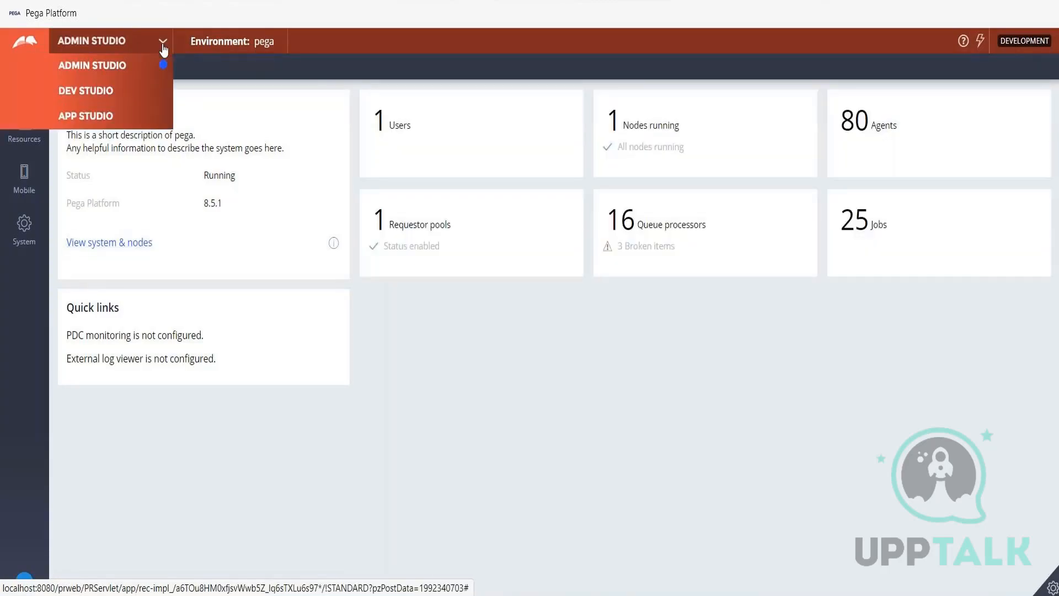
{"action": "left_click", "coordinate": [163, 43]}
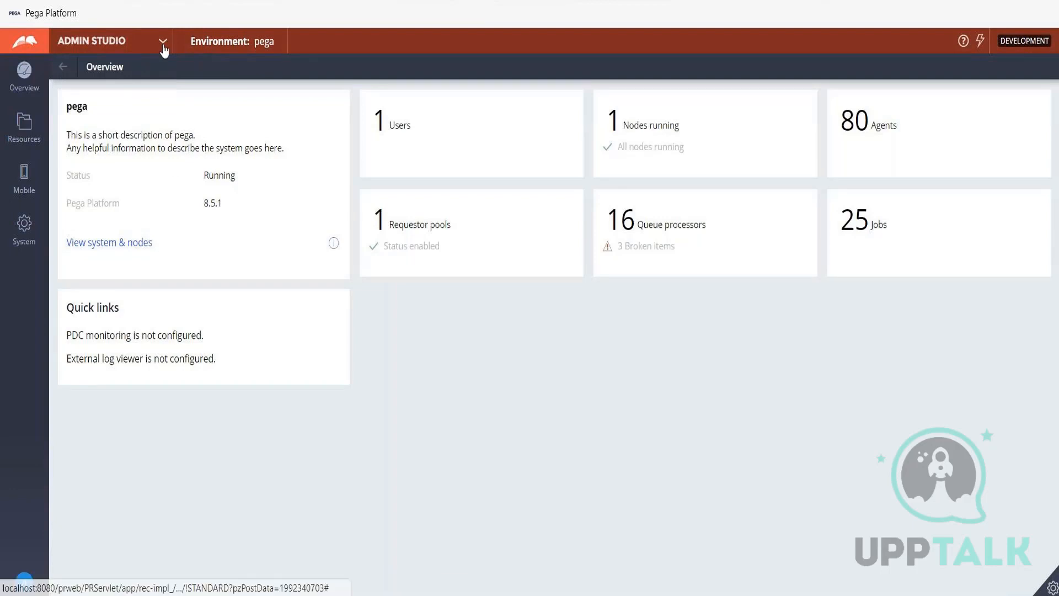
{"action": "left_click", "coordinate": [163, 47]}
{"action": "left_click", "coordinate": [92, 118]}
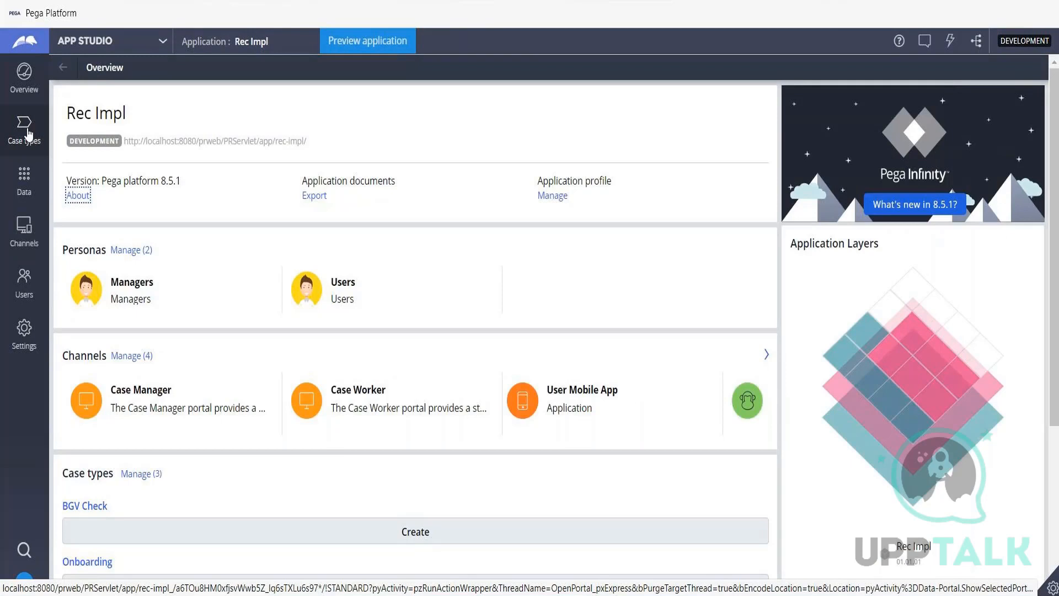
- Open the Recruitment life cycle, select the Get Personal Info step and its view configuration
{"action": "left_click", "coordinate": [26, 132]}
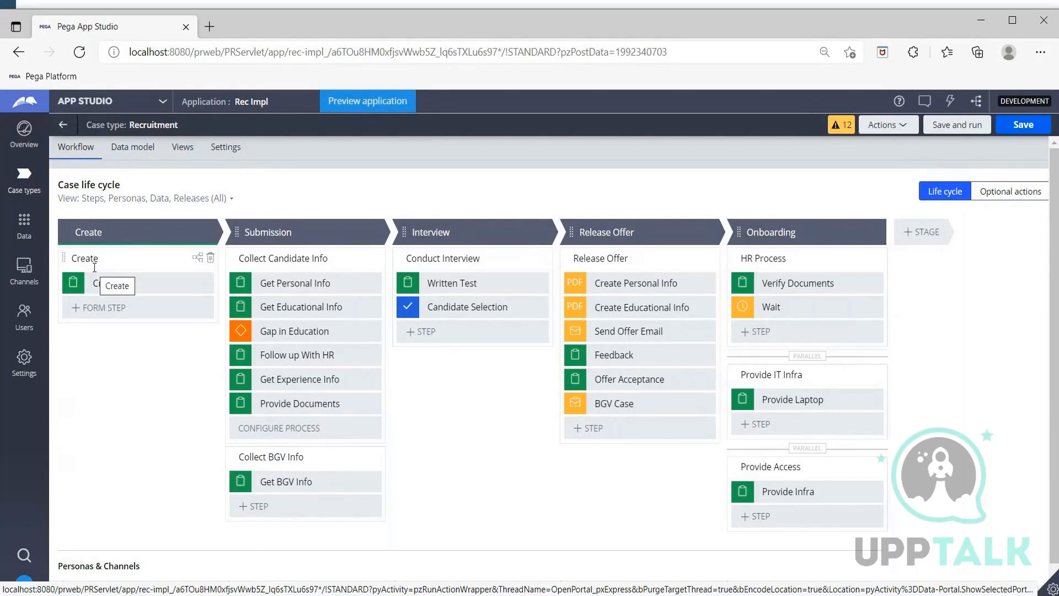
{"action": "left_click", "coordinate": [281, 280]}
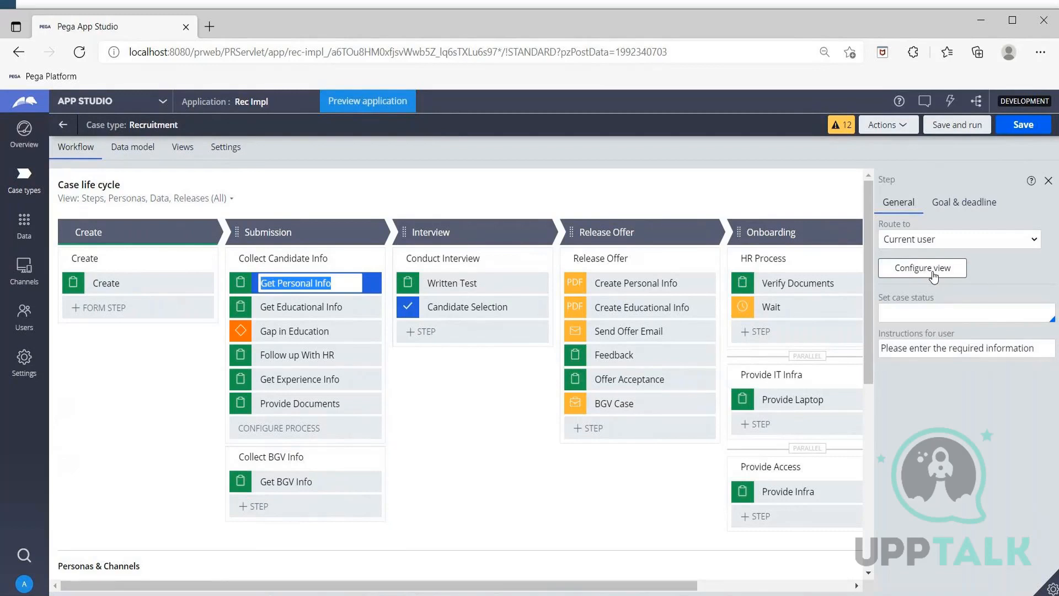
{"action": "left_click", "coordinate": [934, 278]}
{"action": "left_click", "coordinate": [934, 277]}
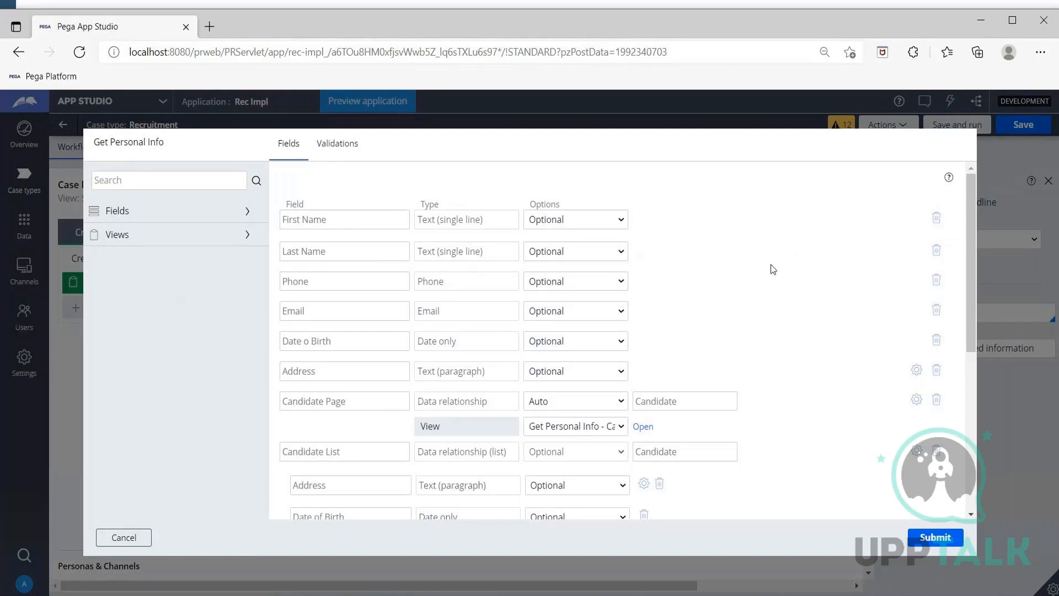
{"action": "scroll", "coordinate": [762, 316], "scroll_direction": "down", "scroll_amount": 4}
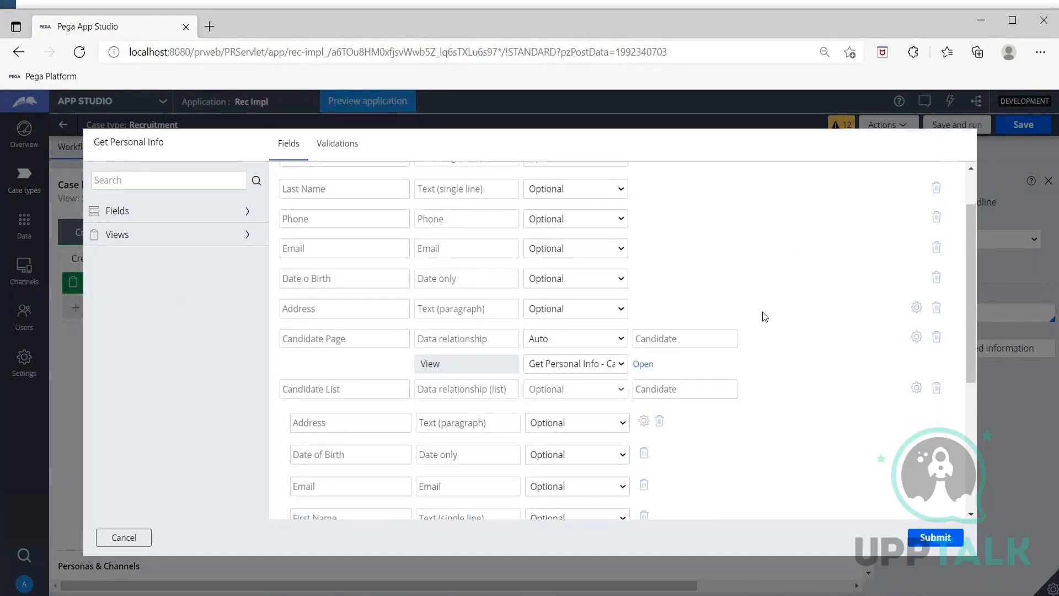
{"action": "scroll", "coordinate": [763, 314], "scroll_direction": "down", "scroll_amount": 2}
{"action": "scroll", "coordinate": [763, 313], "scroll_direction": "up", "scroll_amount": 2}
{"action": "scroll", "coordinate": [763, 313], "scroll_direction": "down", "scroll_amount": 1}
{"action": "scroll", "coordinate": [762, 312], "scroll_direction": "down", "scroll_amount": 1}
{"action": "scroll", "coordinate": [762, 312], "scroll_direction": "up", "scroll_amount": 6}
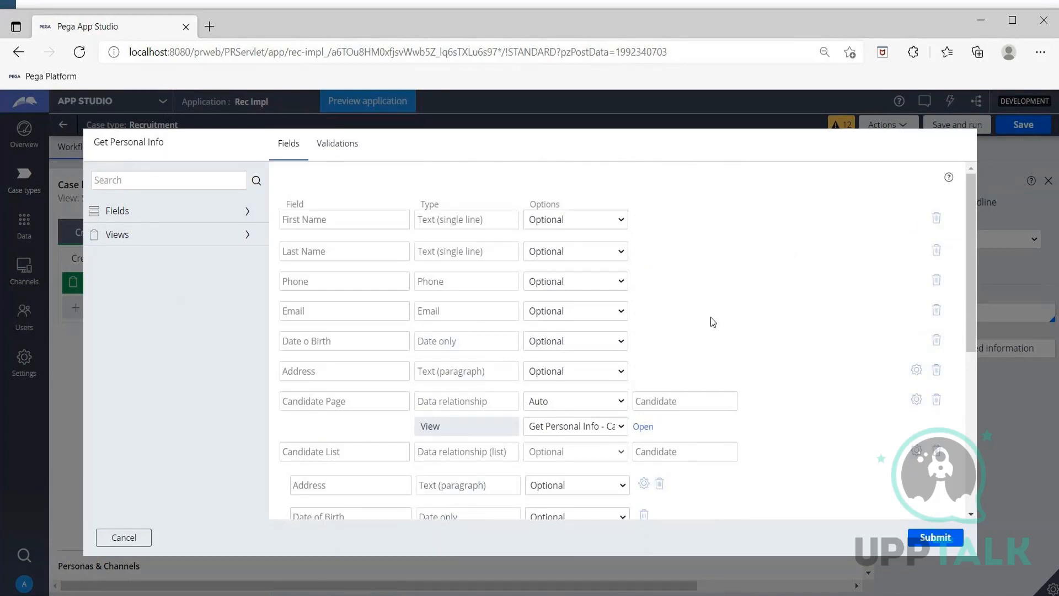
{"action": "scroll", "coordinate": [712, 322], "scroll_direction": "down", "scroll_amount": 6}
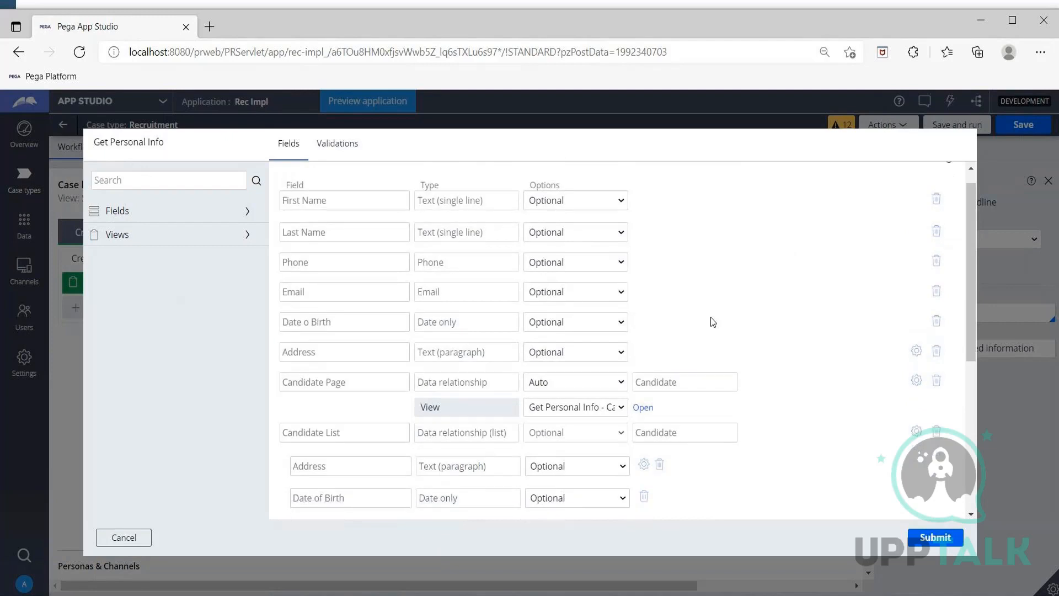
{"action": "left_click", "coordinate": [119, 541]}
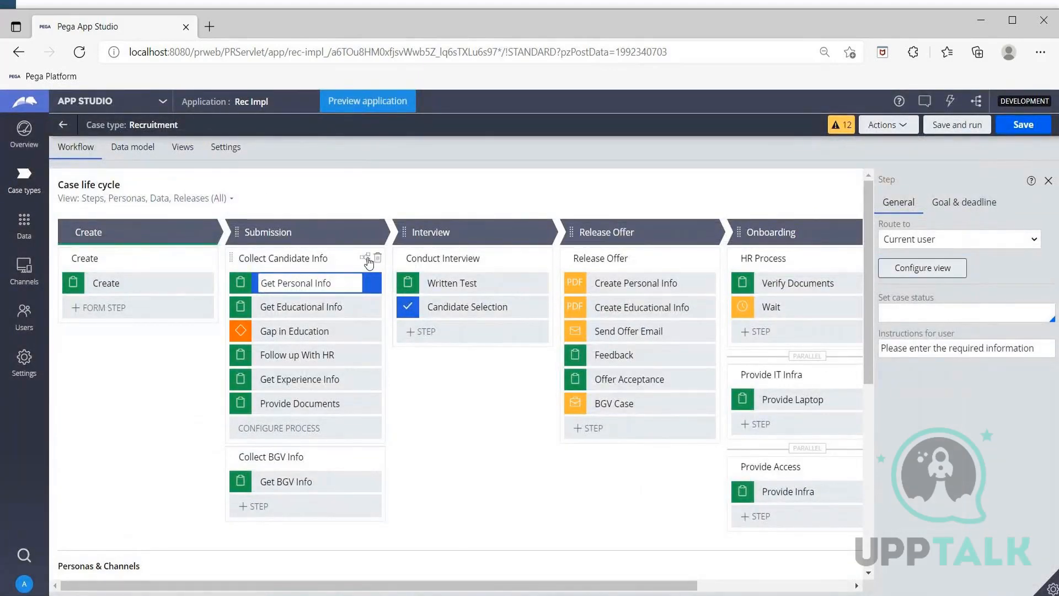
- Open the Collect Candidate Info flow in Dev Studio via the Get Personal Info connector
{"action": "left_click", "coordinate": [367, 258]}
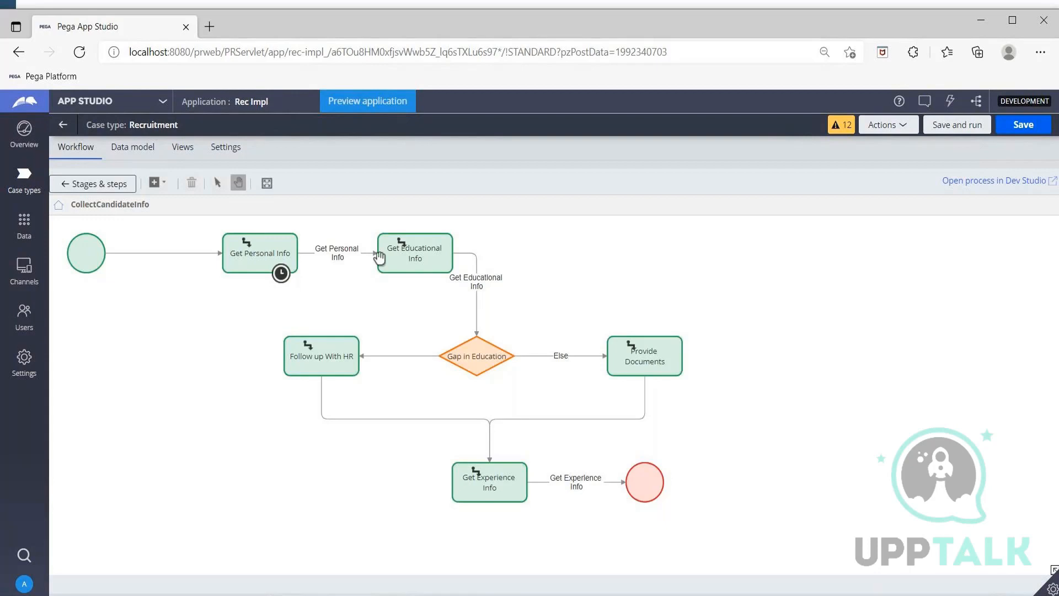
{"action": "left_click", "coordinate": [340, 258]}
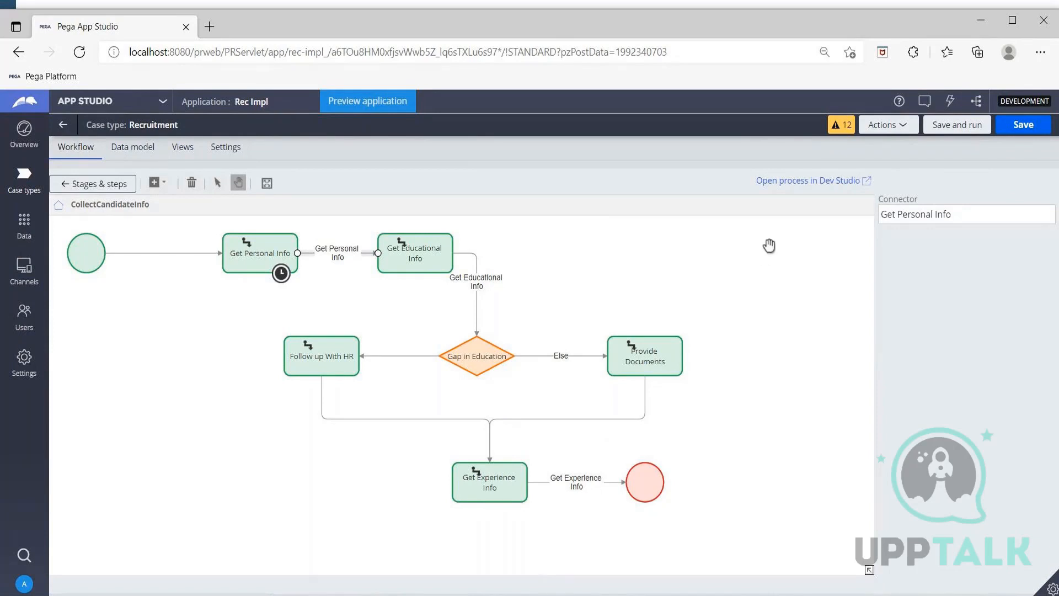
{"action": "left_click", "coordinate": [791, 184]}
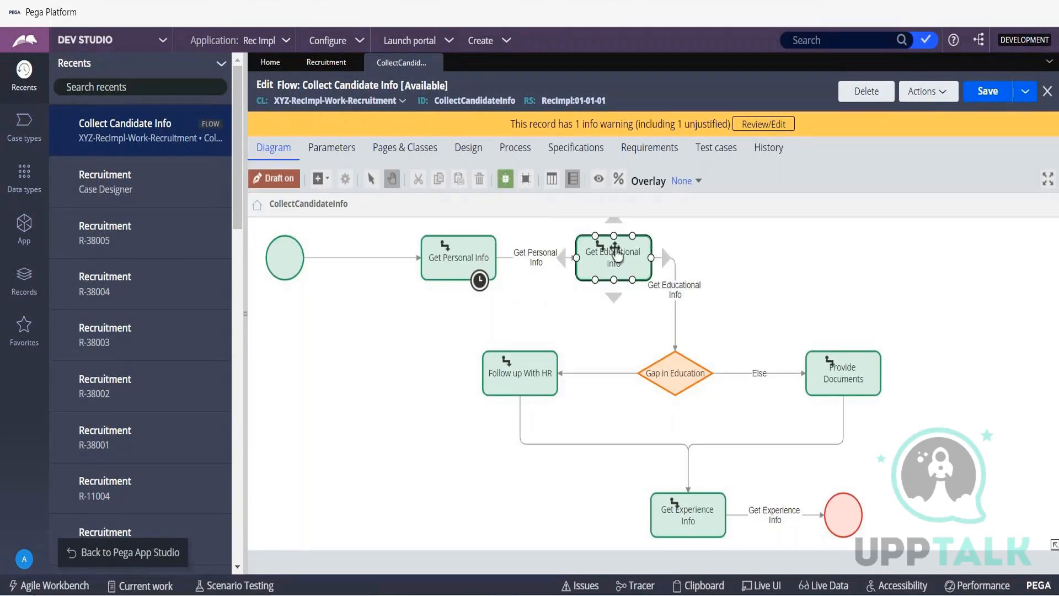
- Open the GetPersonalInfo section through the Get Personal Info connector's flow action rule
{"action": "double_click", "coordinate": [542, 263]}
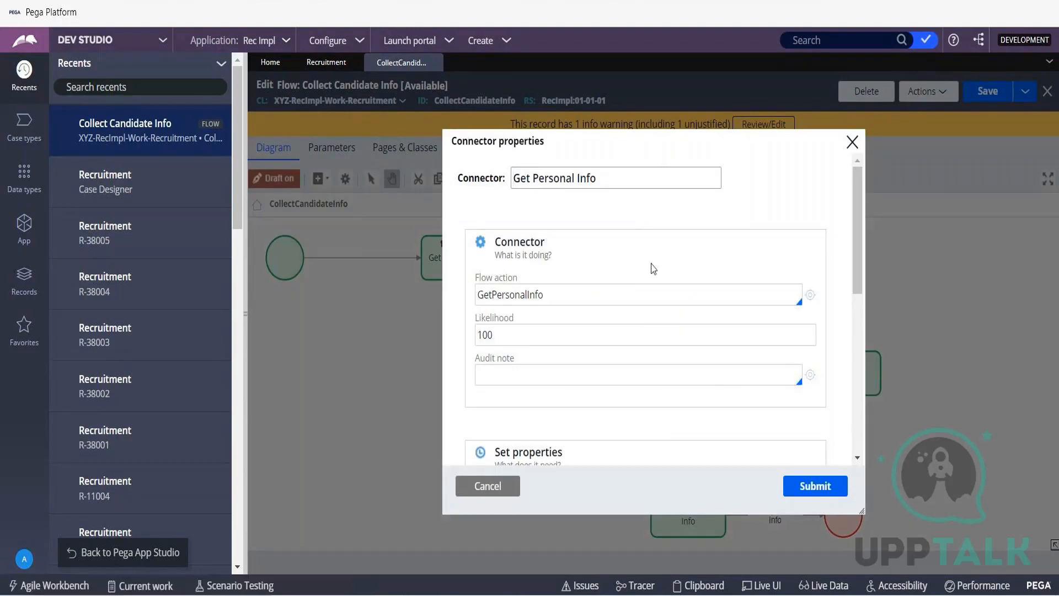
{"action": "left_click", "coordinate": [810, 296]}
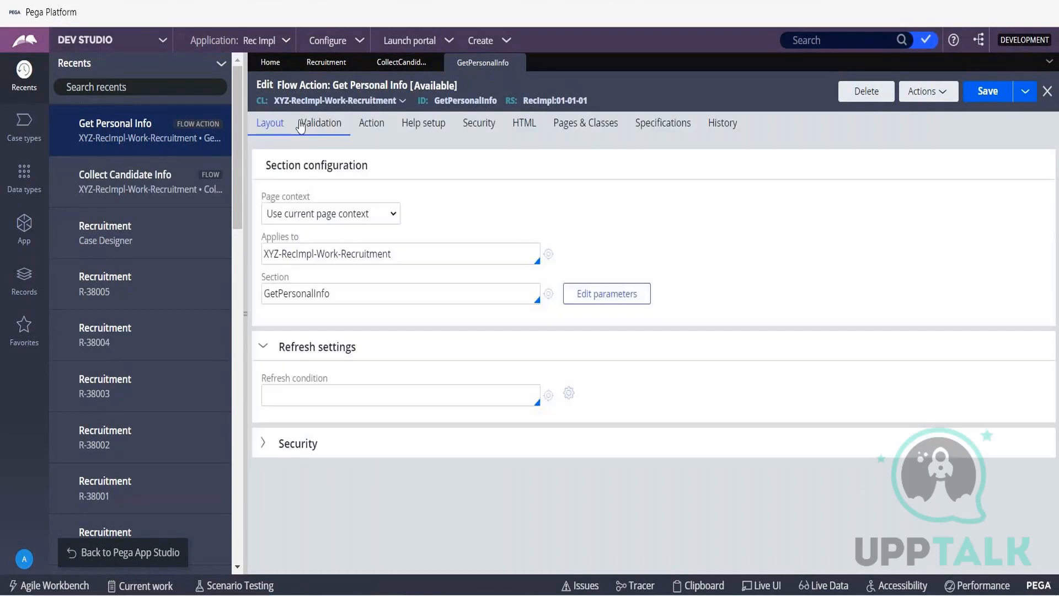
{"action": "double_click", "coordinate": [272, 293]}
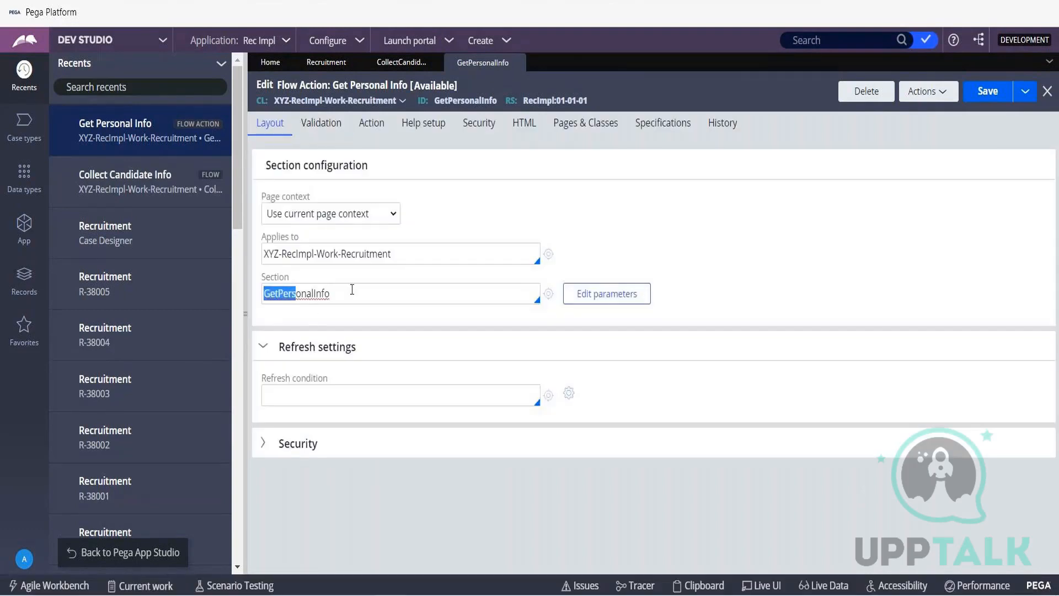
{"action": "left_click", "coordinate": [549, 293]}
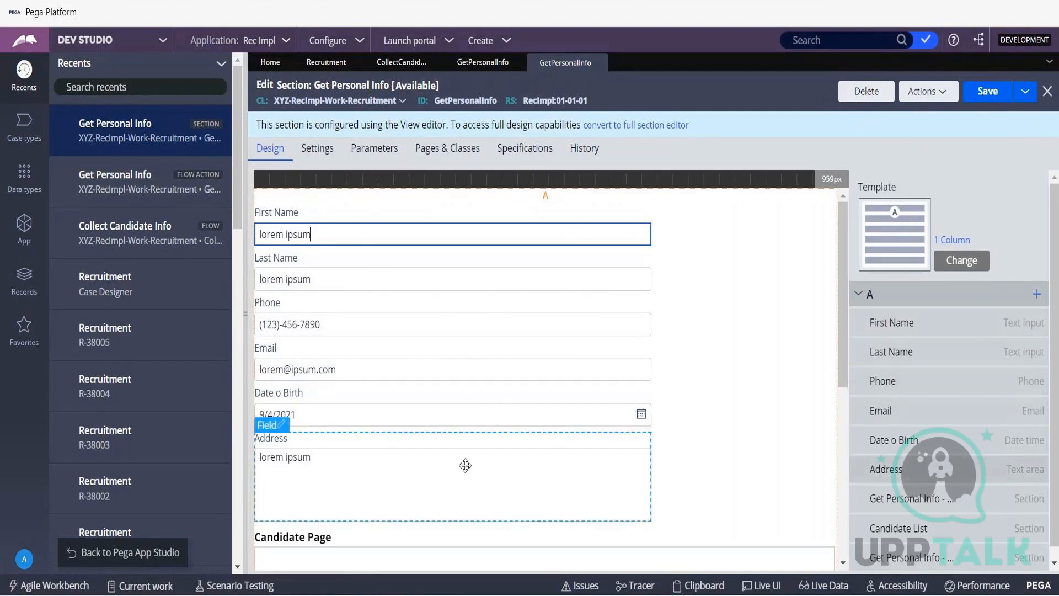
{"action": "scroll", "coordinate": [466, 466], "scroll_direction": "down", "scroll_amount": 5}
{"action": "scroll", "coordinate": [465, 465], "scroll_direction": "up", "scroll_amount": 5}
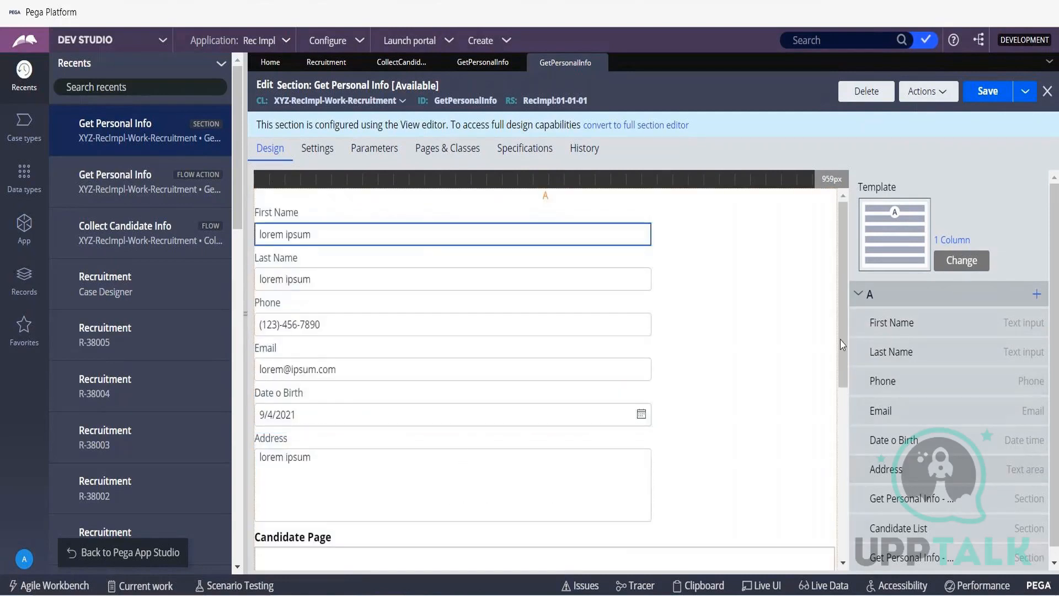
{"action": "left_click", "coordinate": [963, 264]}
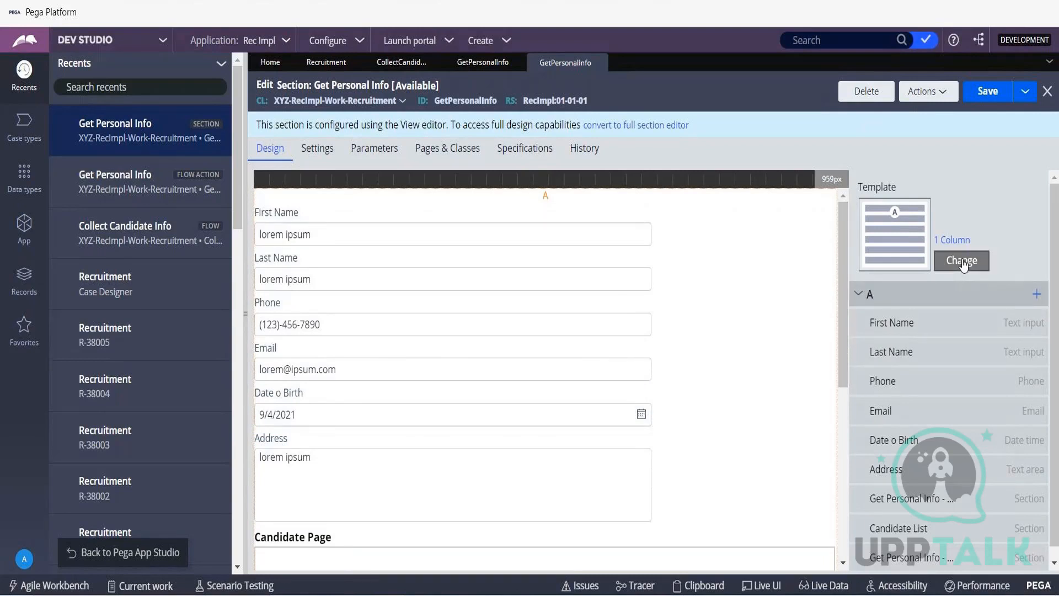
- Change the Get Personal Info section's template to 3 Column
{"action": "left_click", "coordinate": [962, 262]}
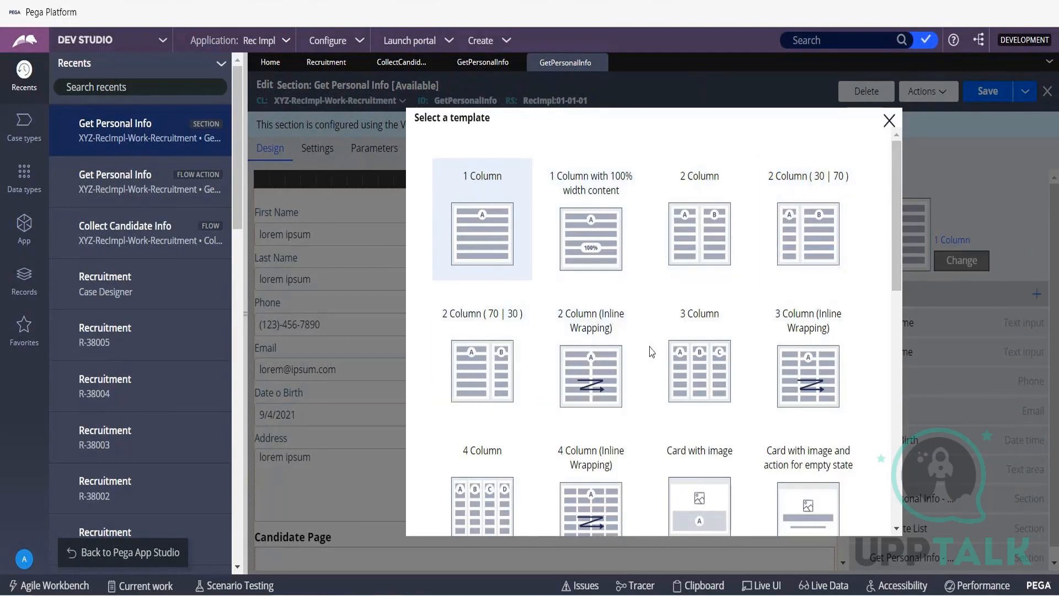
{"action": "scroll", "coordinate": [724, 323], "scroll_direction": "down", "scroll_amount": 3}
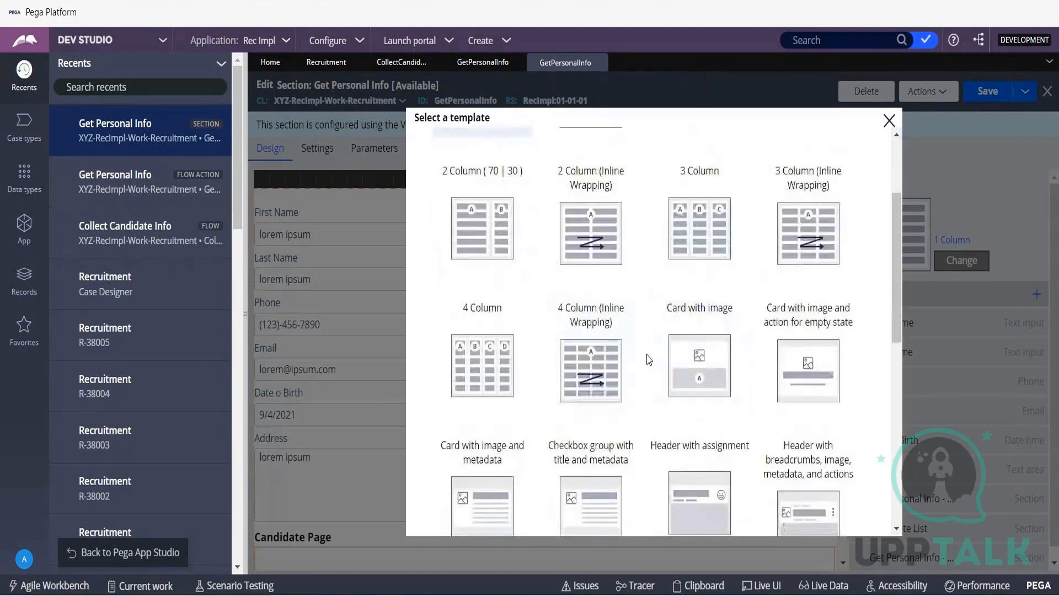
{"action": "scroll", "coordinate": [647, 359], "scroll_direction": "down", "scroll_amount": 5}
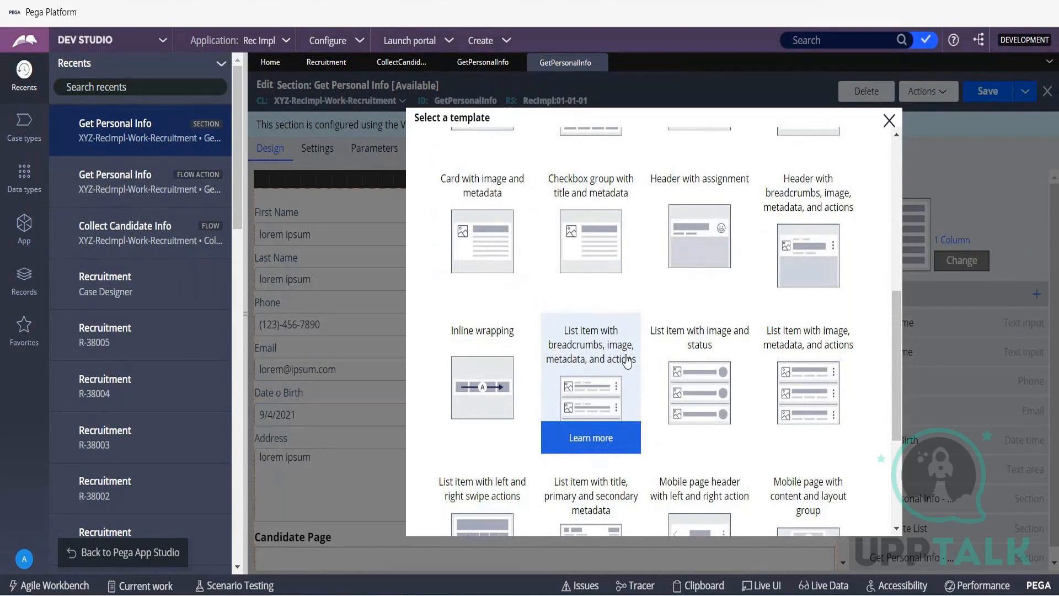
{"action": "scroll", "coordinate": [656, 391], "scroll_direction": "down", "scroll_amount": 2}
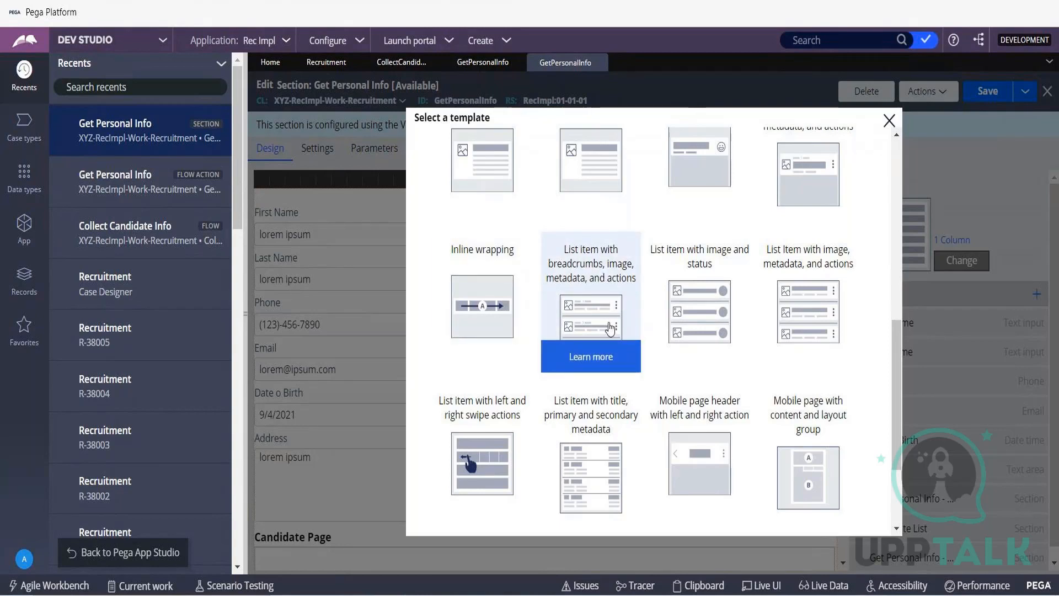
{"action": "scroll", "coordinate": [610, 330], "scroll_direction": "down", "scroll_amount": 1}
{"action": "scroll", "coordinate": [610, 329], "scroll_direction": "down", "scroll_amount": 4}
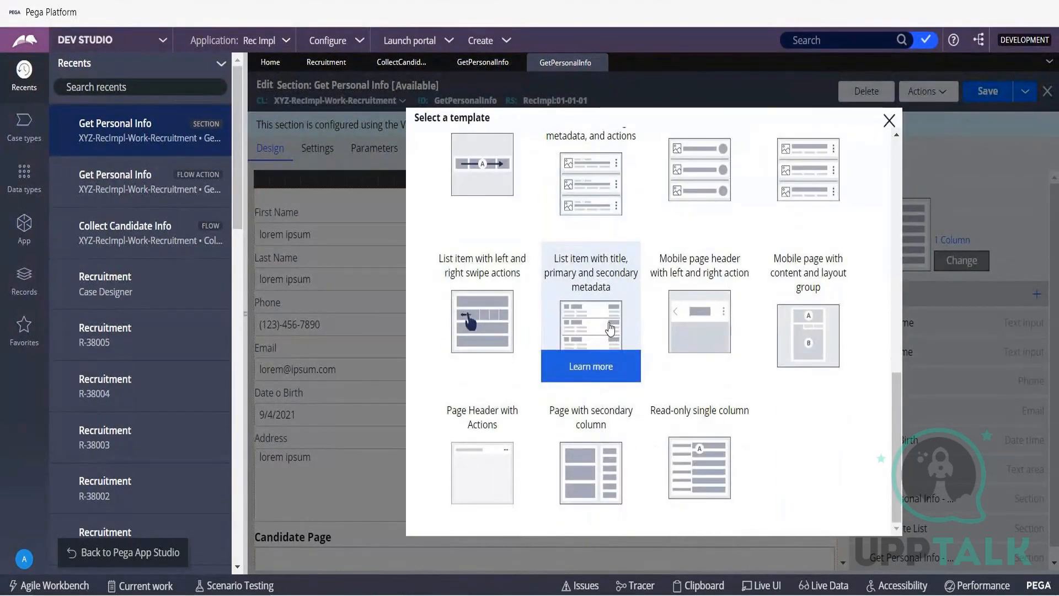
{"action": "scroll", "coordinate": [611, 329], "scroll_direction": "up", "scroll_amount": 20}
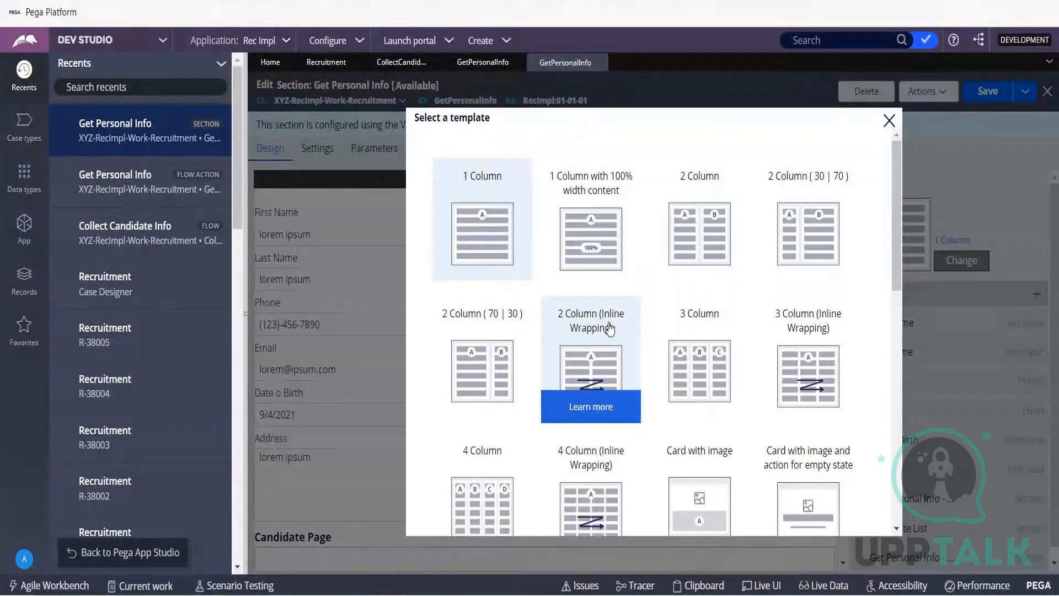
{"action": "left_click", "coordinate": [703, 330]}
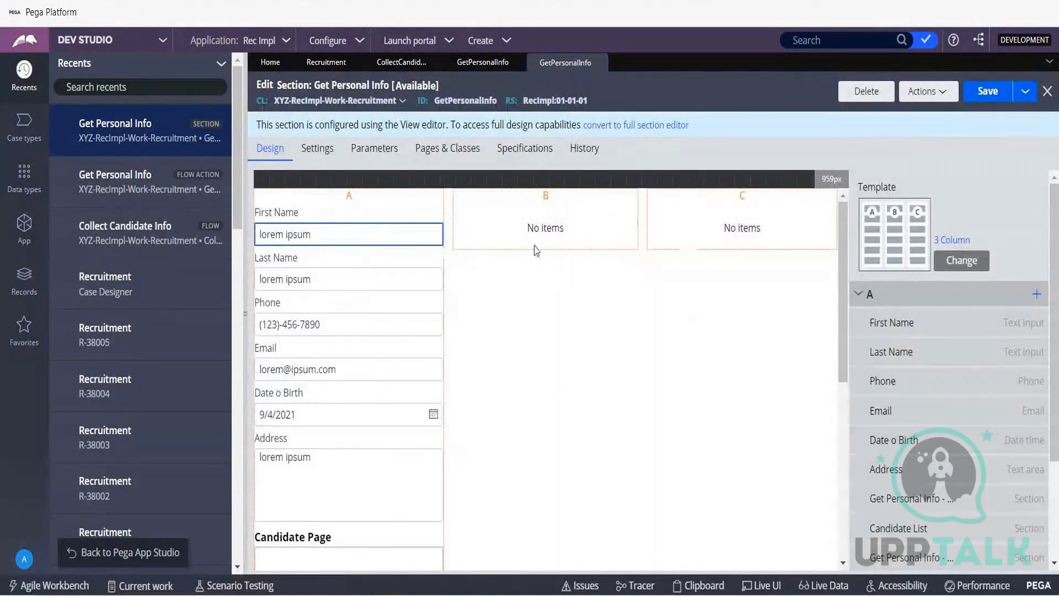
- Drag Email and Phone into column B, and Address and Candidate List into column C
{"action": "left_click_drag", "start_coordinate": [304, 363], "coordinate": [565, 249]}
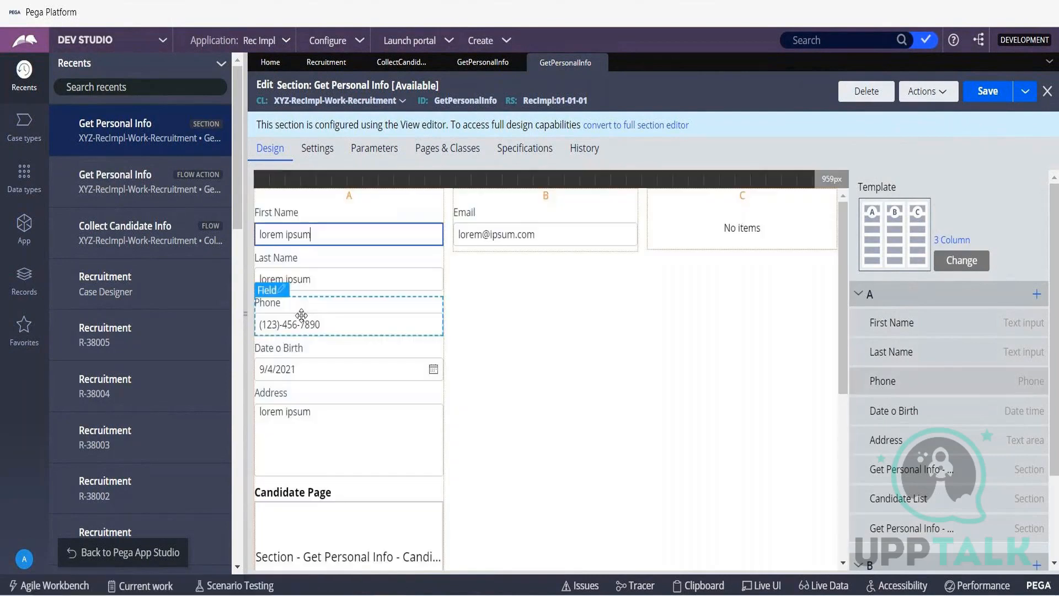
{"action": "left_click_drag", "start_coordinate": [300, 311], "coordinate": [503, 256]}
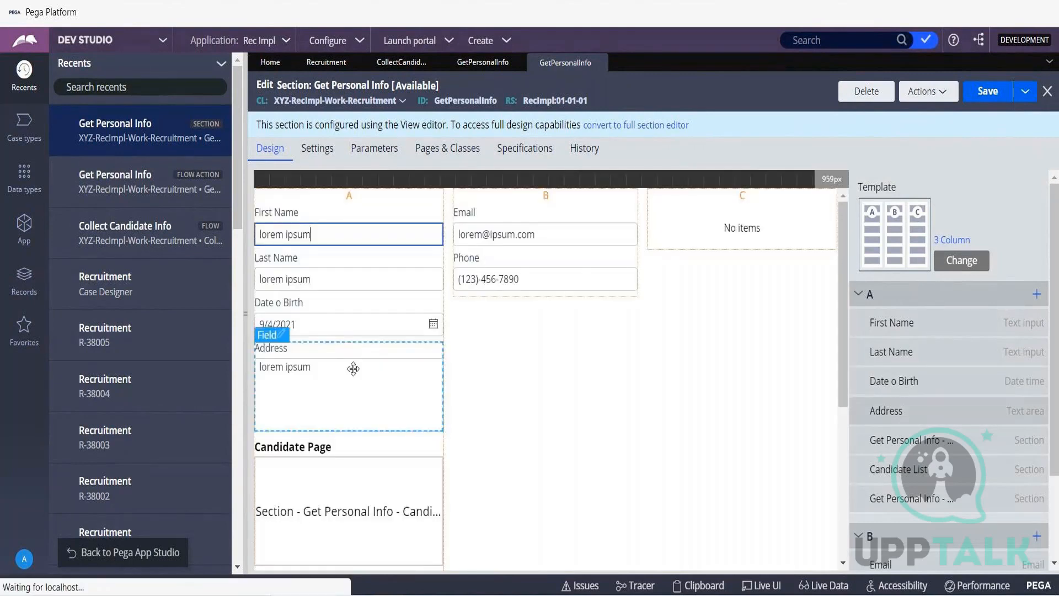
{"action": "left_click_drag", "start_coordinate": [353, 369], "coordinate": [726, 221]}
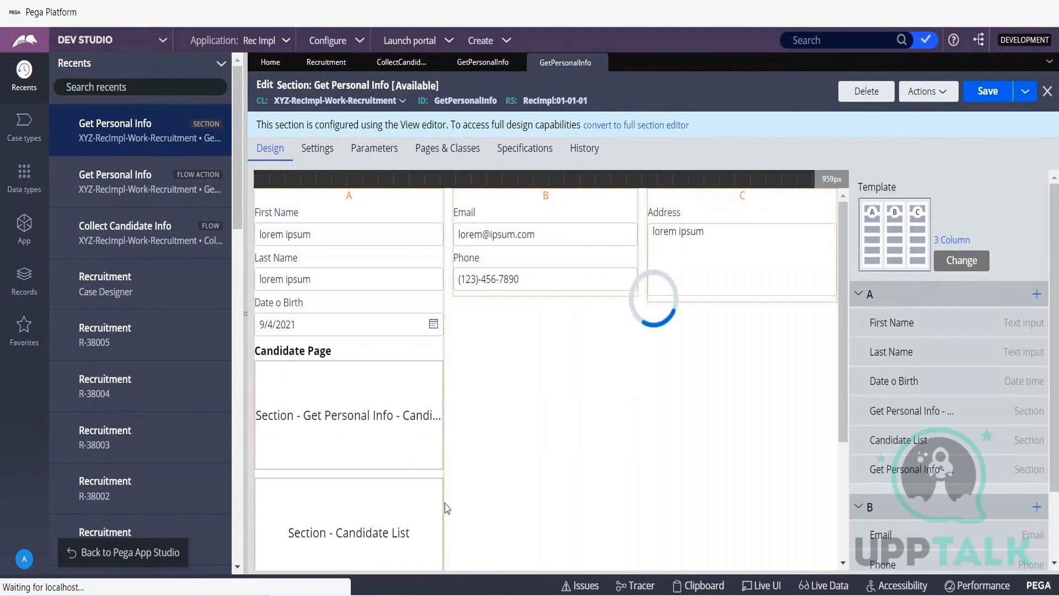
{"action": "scroll", "coordinate": [477, 485], "scroll_direction": "down", "scroll_amount": 4}
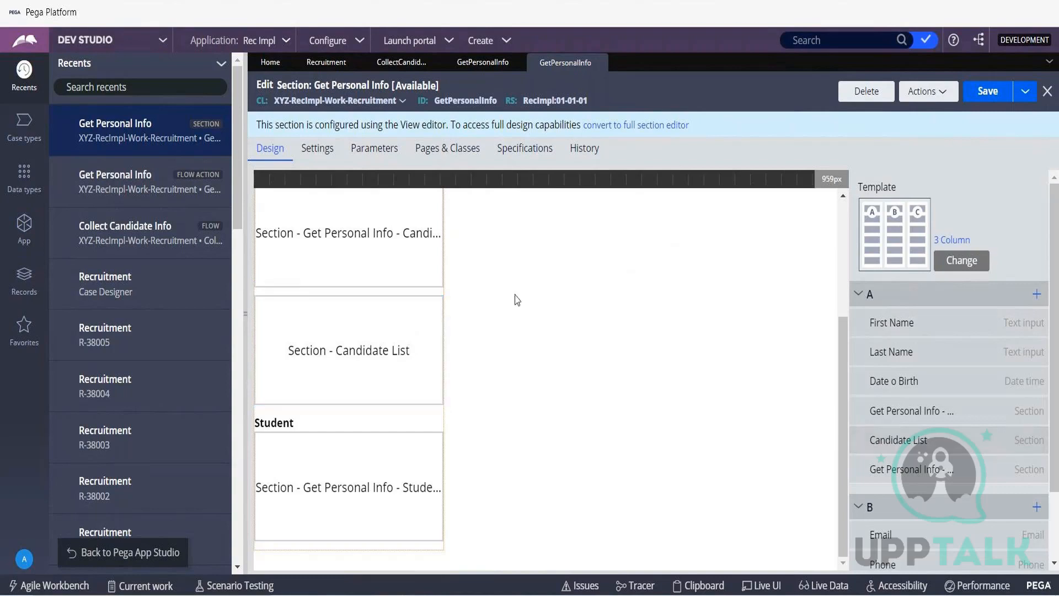
{"action": "scroll", "coordinate": [527, 302], "scroll_direction": "up", "scroll_amount": 3}
{"action": "scroll", "coordinate": [499, 287], "scroll_direction": "up", "scroll_amount": 1}
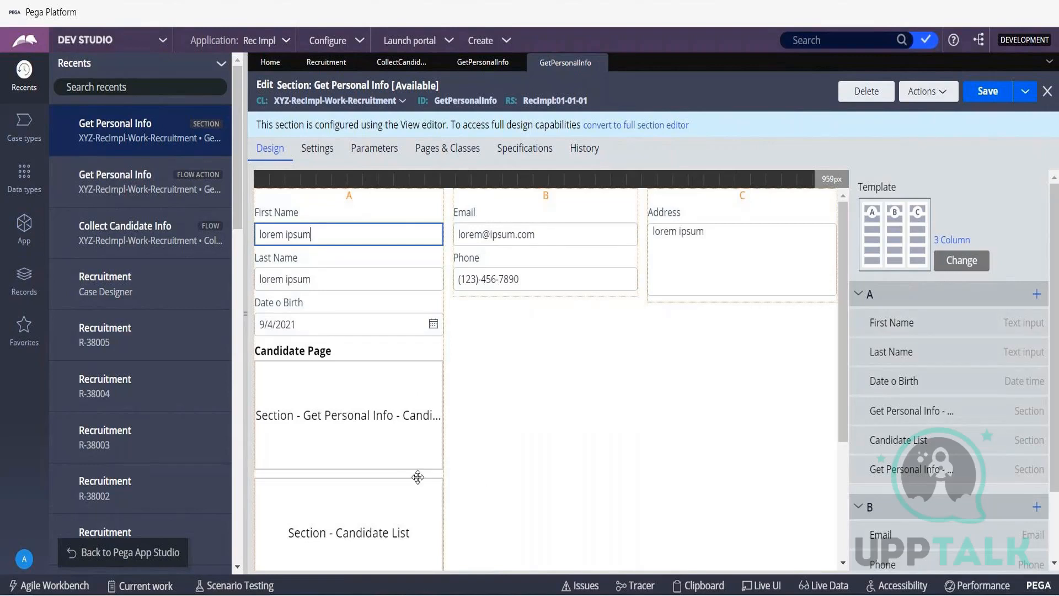
{"action": "scroll", "coordinate": [411, 447], "scroll_direction": "down", "scroll_amount": 3}
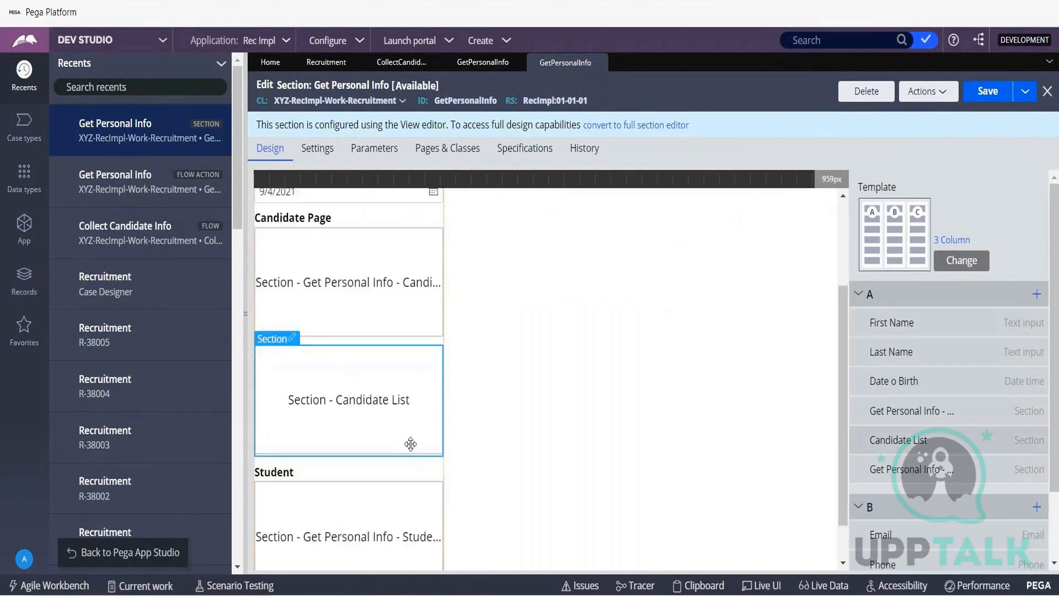
{"action": "scroll", "coordinate": [411, 445], "scroll_direction": "down", "scroll_amount": 1}
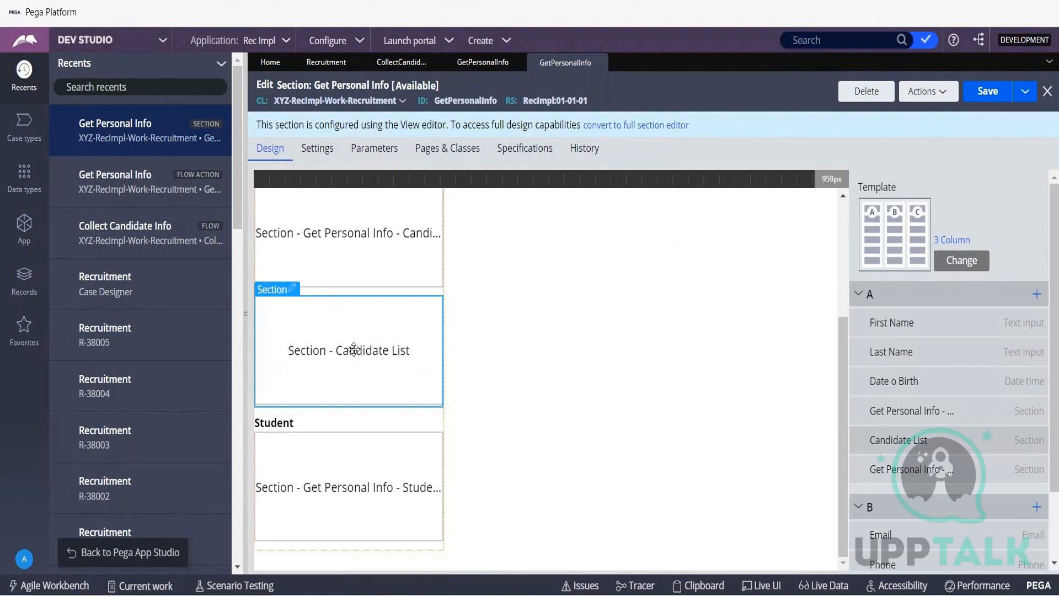
{"action": "scroll", "coordinate": [354, 349], "scroll_direction": "up", "scroll_amount": 3}
{"action": "left_click_drag", "start_coordinate": [348, 485], "coordinate": [754, 266]}
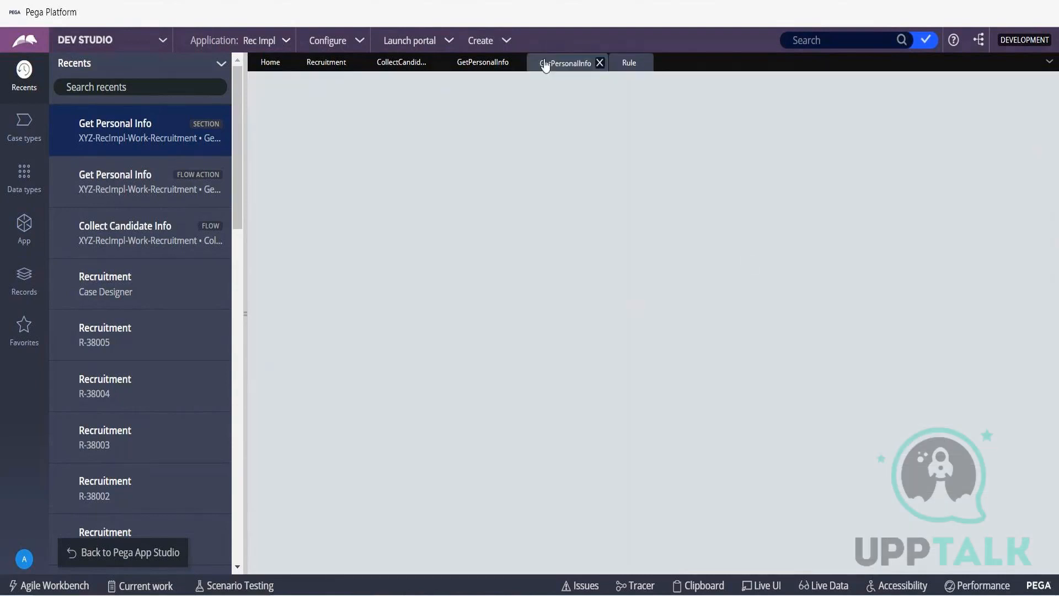
{"action": "left_click", "coordinate": [545, 64]}
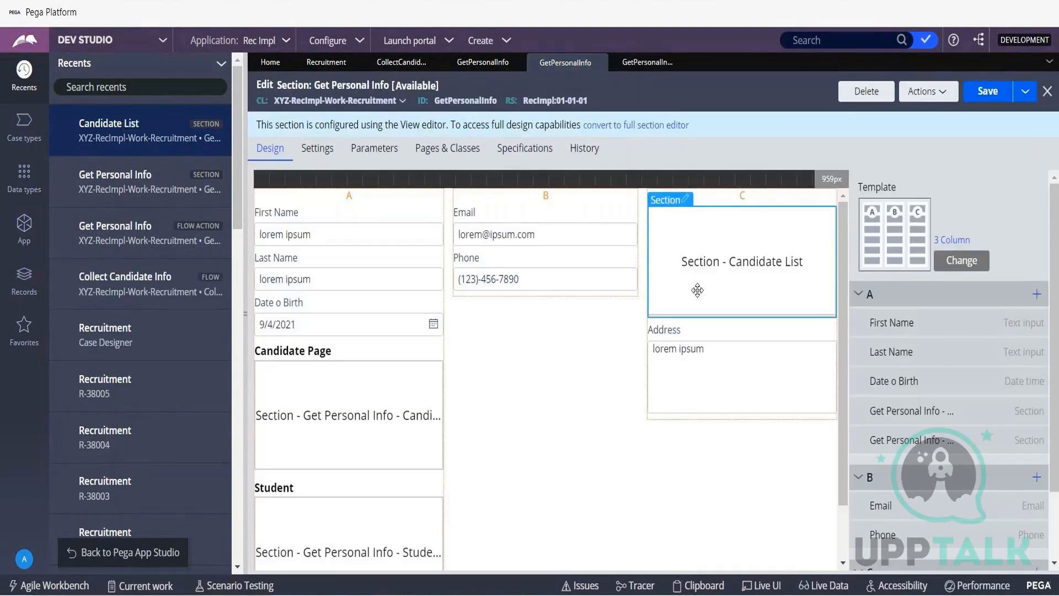
{"action": "right_click", "coordinate": [677, 238]}
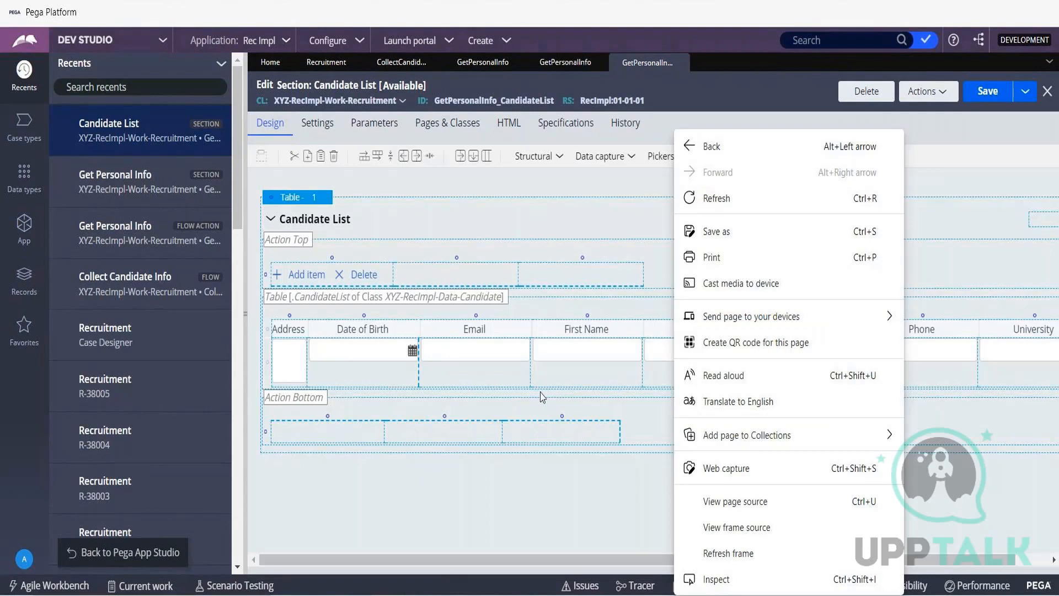
{"action": "left_click", "coordinate": [568, 68]}
{"action": "left_click", "coordinate": [564, 70]}
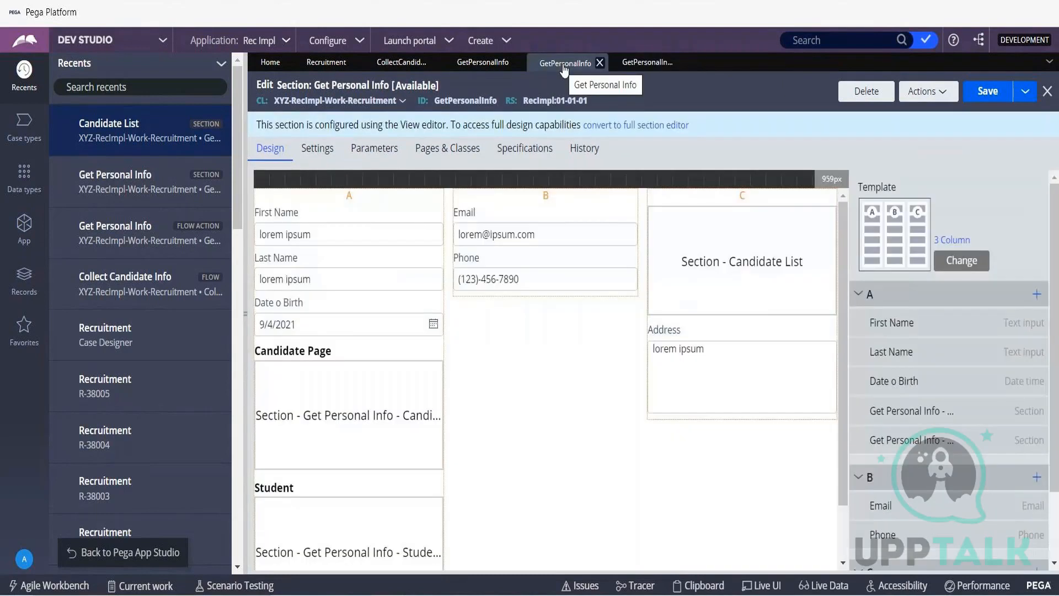
{"action": "left_click", "coordinate": [631, 69]}
{"action": "double_click", "coordinate": [279, 368]}
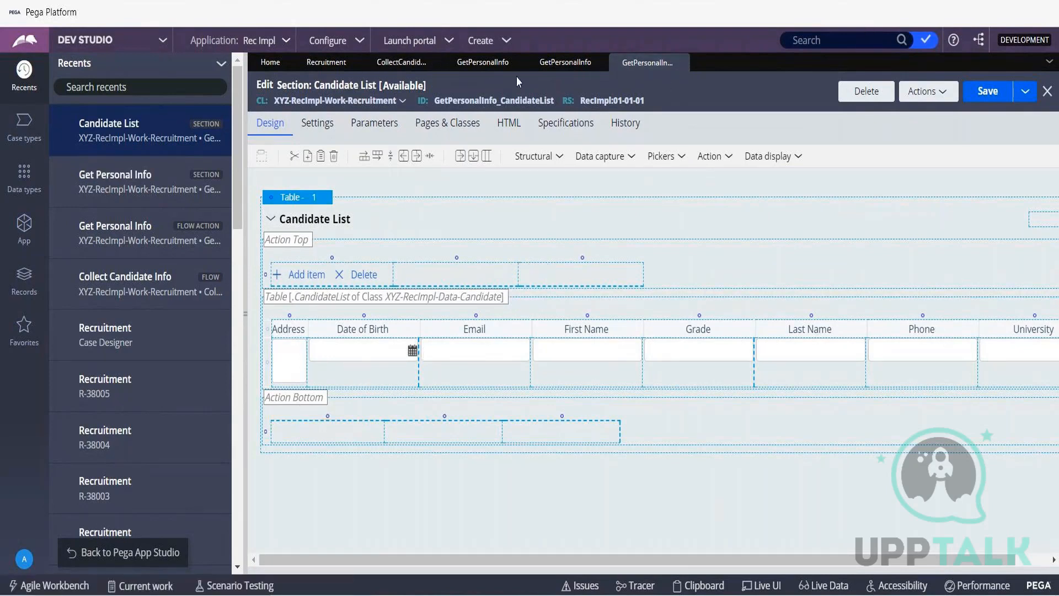
{"action": "left_click", "coordinate": [559, 70]}
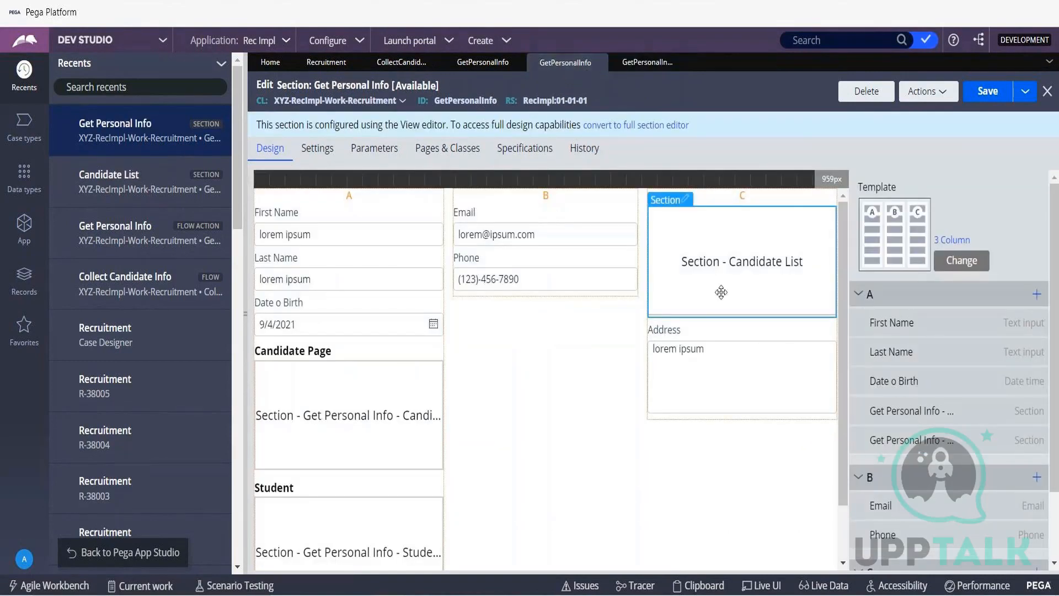
{"action": "double_click", "coordinate": [721, 292]}
{"action": "left_click", "coordinate": [557, 71]}
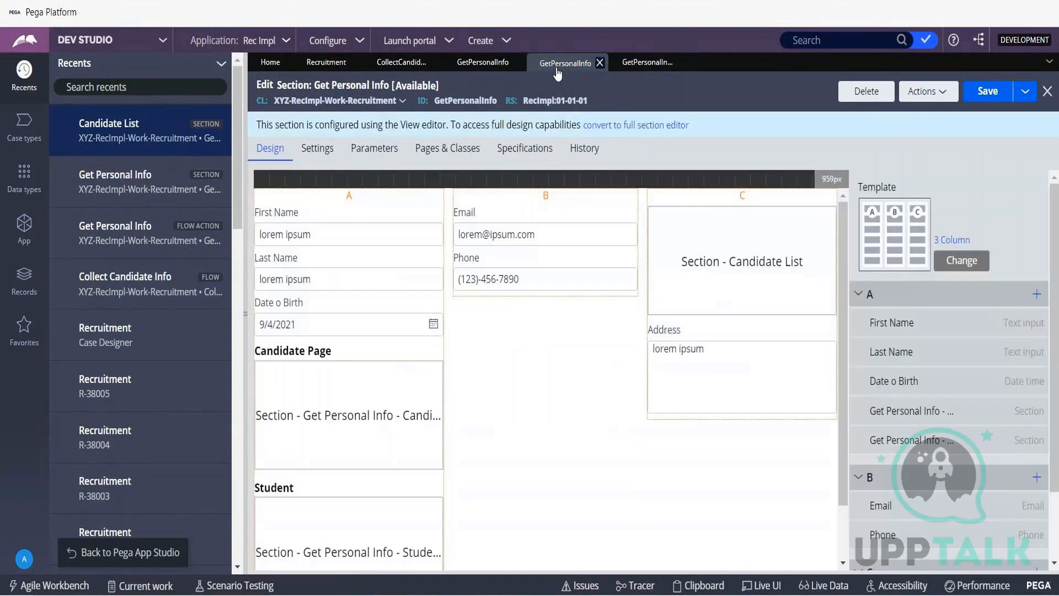
{"action": "right_click", "coordinate": [777, 254]}
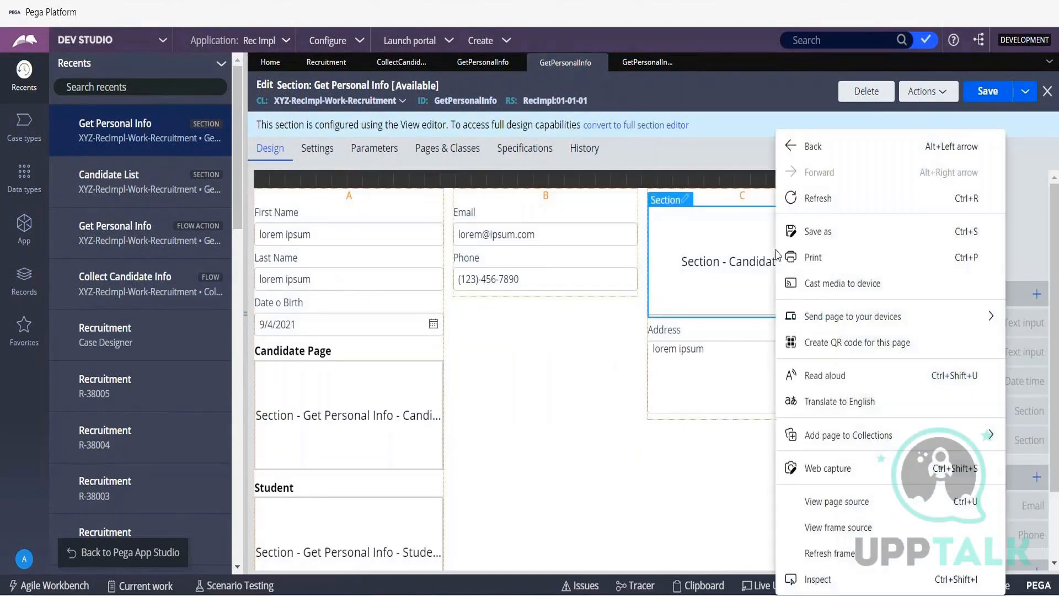
{"action": "left_click", "coordinate": [679, 269]}
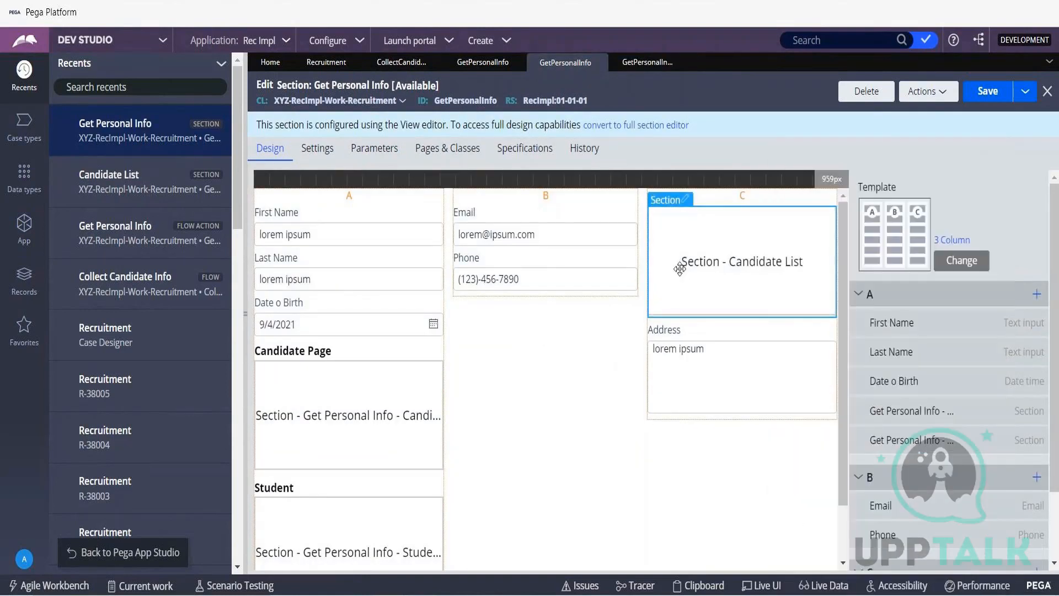
{"action": "double_click", "coordinate": [679, 270]}
{"action": "left_click", "coordinate": [565, 63]}
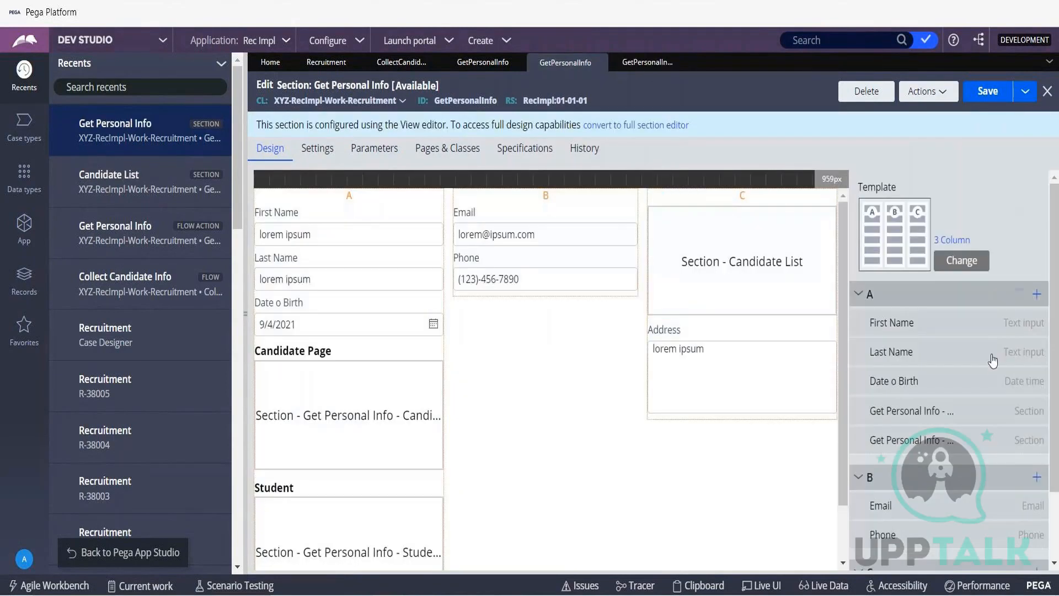
- Delete the Candidate List section from column C and place Student in column B above Phone
{"action": "left_click", "coordinate": [993, 360]}
{"action": "scroll", "coordinate": [993, 364], "scroll_direction": "down", "scroll_amount": 1}
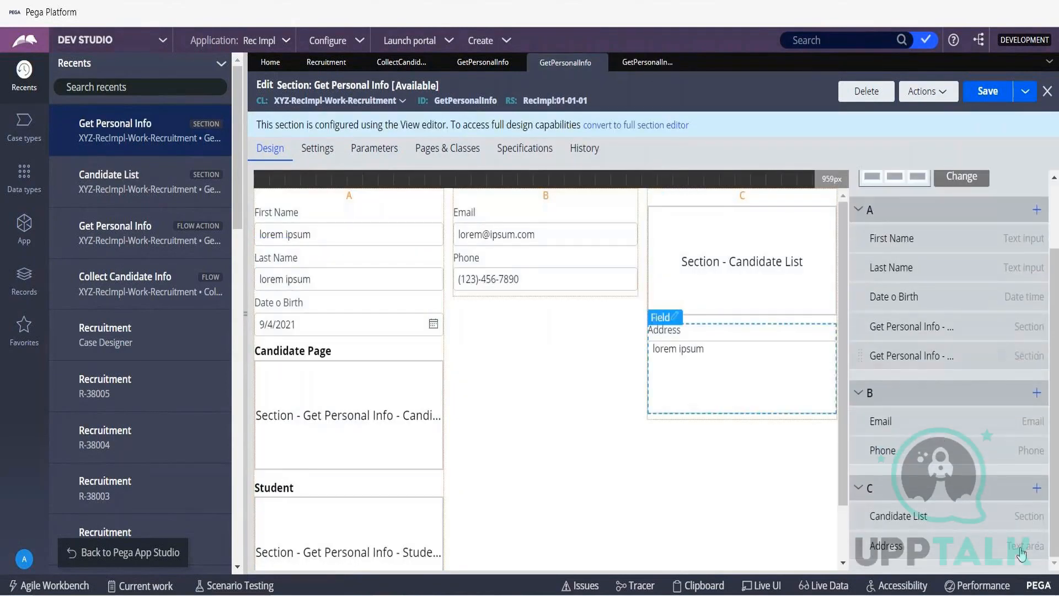
{"action": "left_click", "coordinate": [1038, 519]}
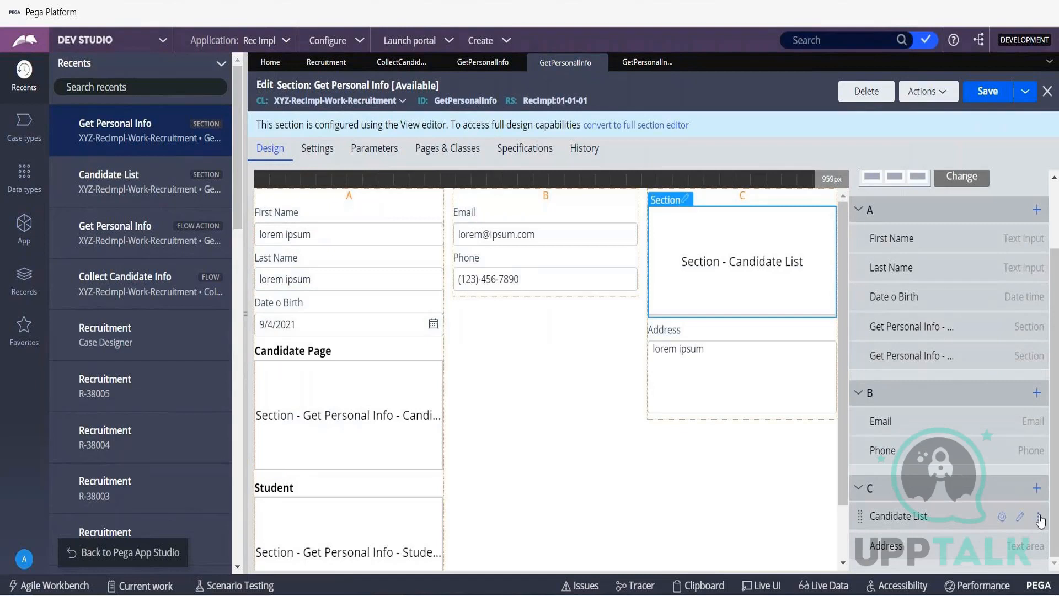
{"action": "left_click", "coordinate": [1025, 495]}
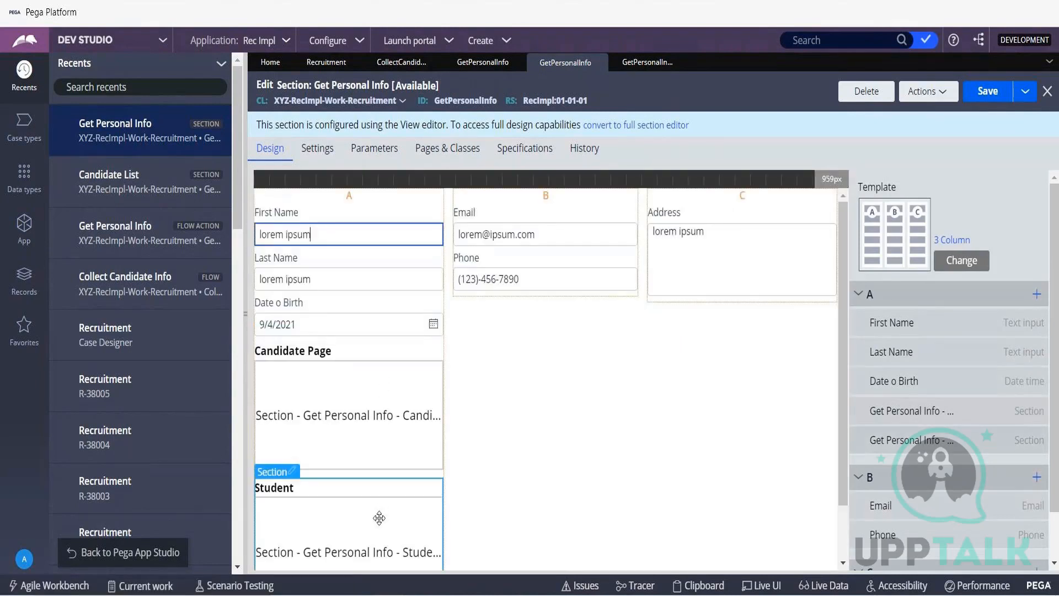
{"action": "left_click_drag", "start_coordinate": [372, 529], "coordinate": [557, 301]}
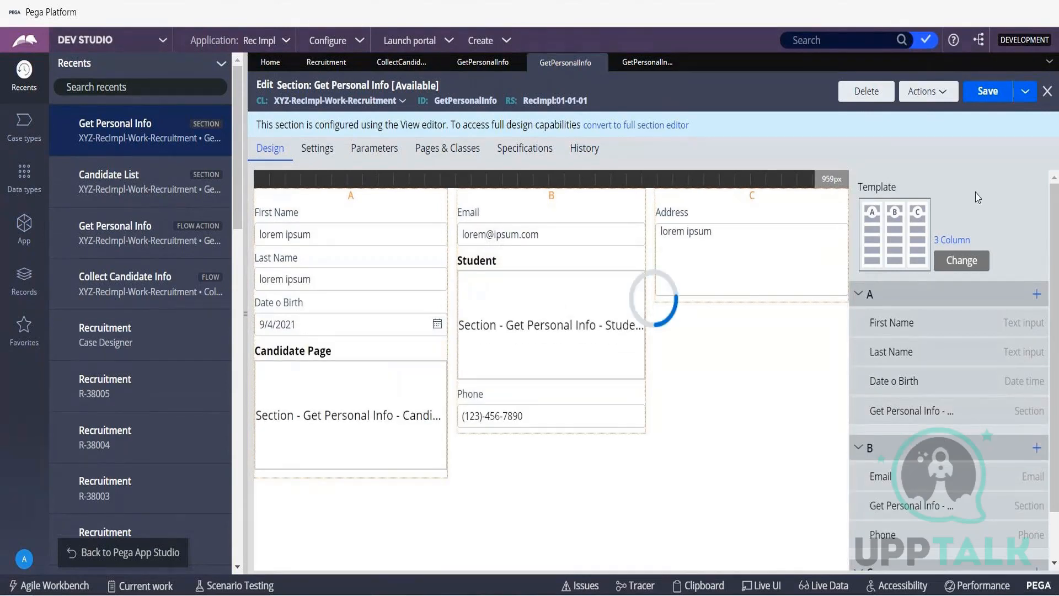
{"action": "left_click", "coordinate": [990, 94]}
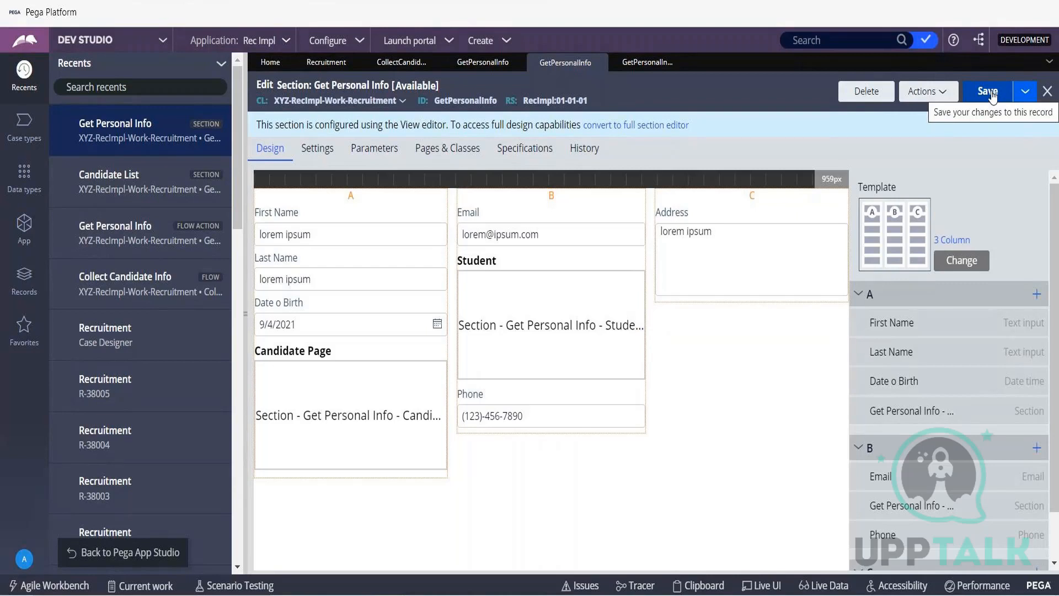
- Save the Get Personal Info section, close the open rule tabs, and save Recruitment
{"action": "left_click", "coordinate": [993, 96]}
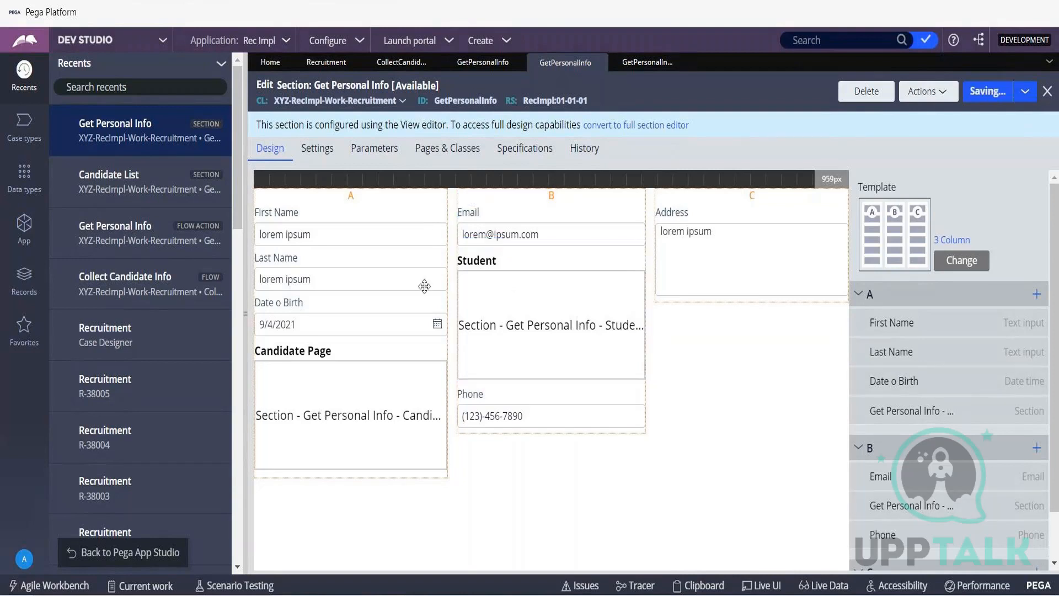
{"action": "left_click", "coordinate": [513, 62]}
{"action": "left_click", "coordinate": [517, 65]}
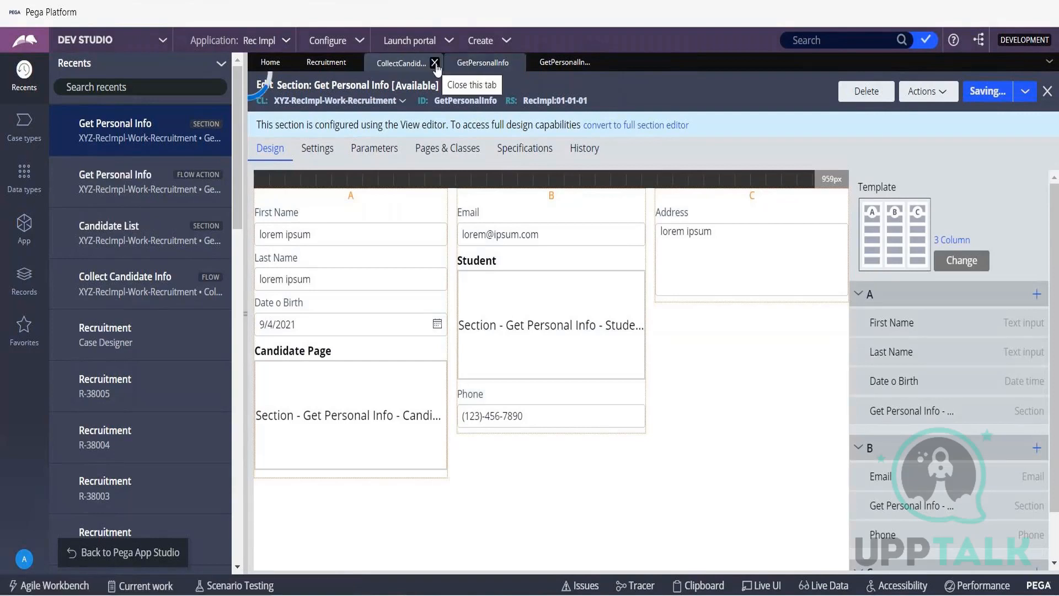
{"action": "left_click", "coordinate": [436, 63]}
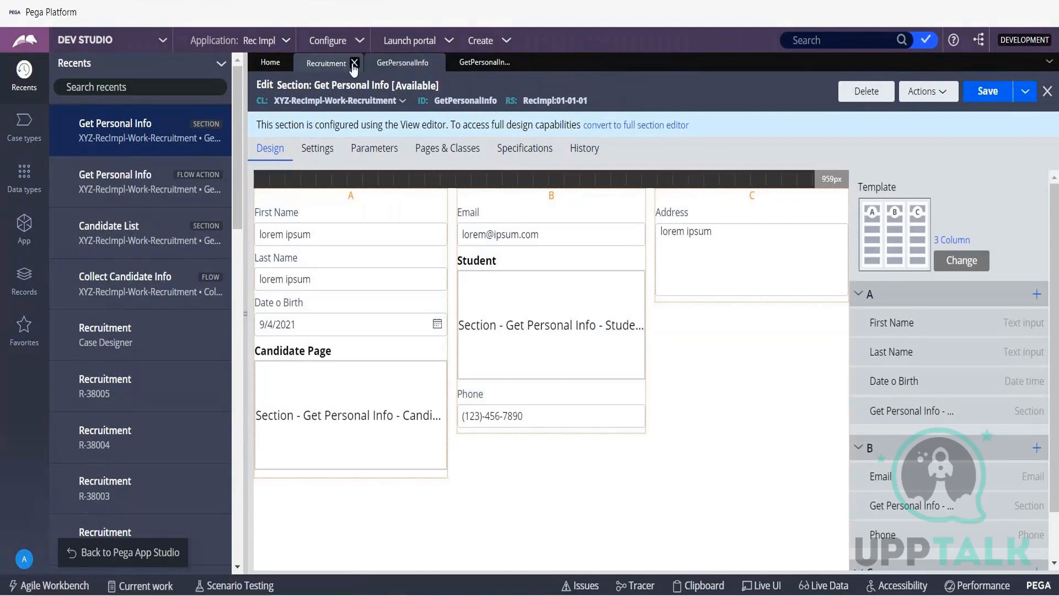
{"action": "left_click", "coordinate": [357, 62]}
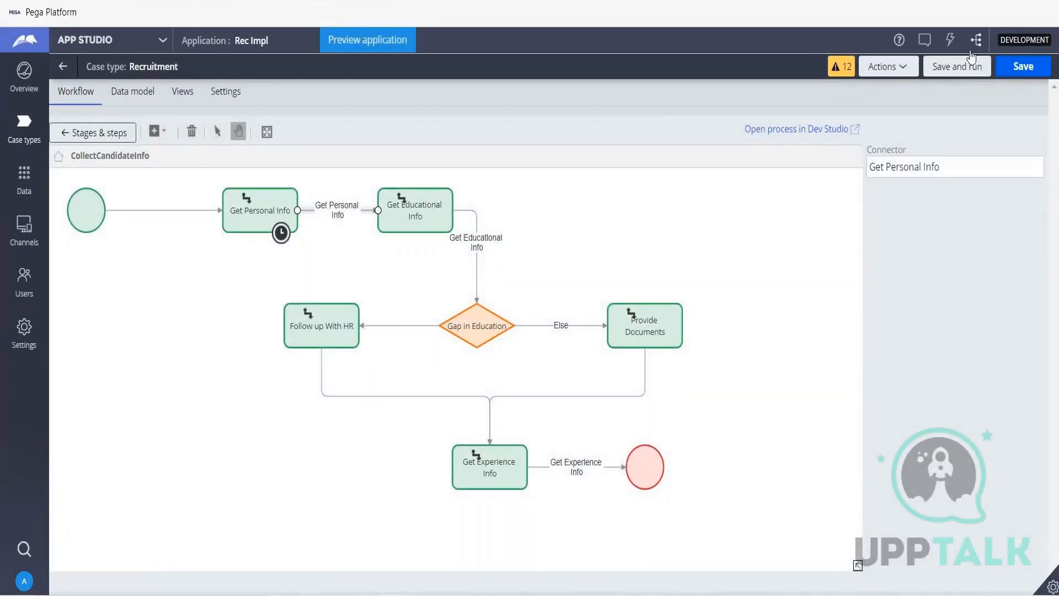
{"action": "left_click", "coordinate": [1020, 66]}
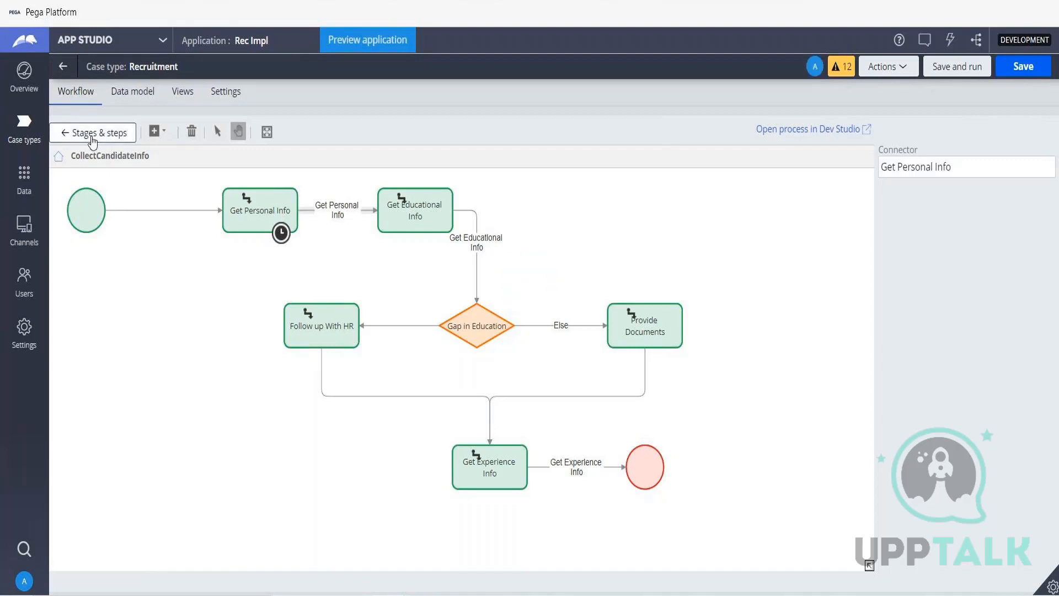
- Go back to the Recruitment case's Stages & steps view
{"action": "right_click", "coordinate": [92, 138]}
{"action": "left_click", "coordinate": [80, 141]}
{"action": "left_click", "coordinate": [80, 140]}
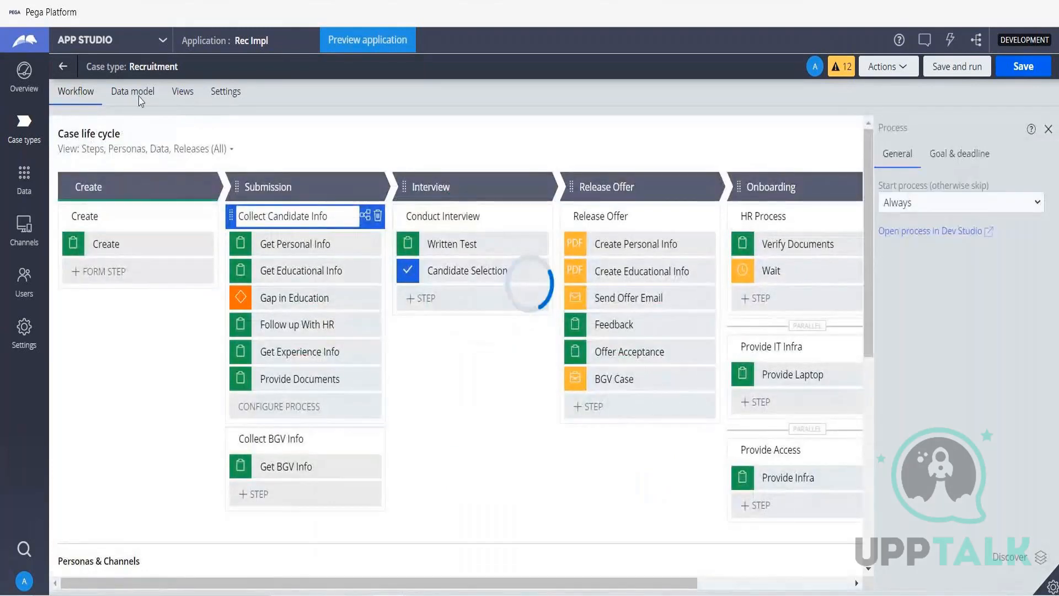
- Use Save and run to save Recruitment and launch a new case
{"action": "left_click", "coordinate": [974, 70]}
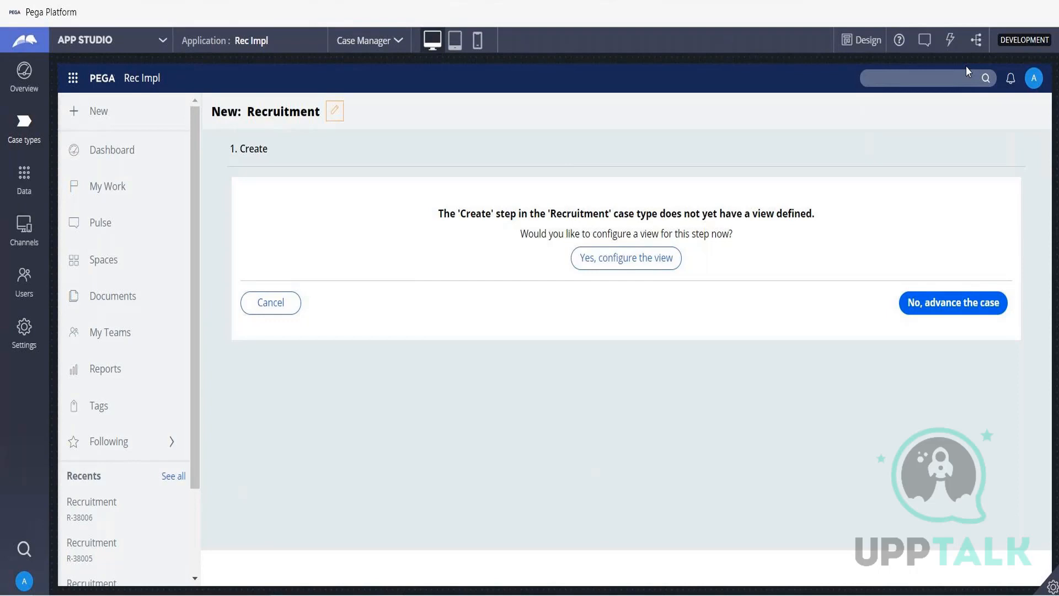
- Advance the new case to its three-column Get Personal Info form and view it in large screen preview
{"action": "left_click", "coordinate": [958, 302]}
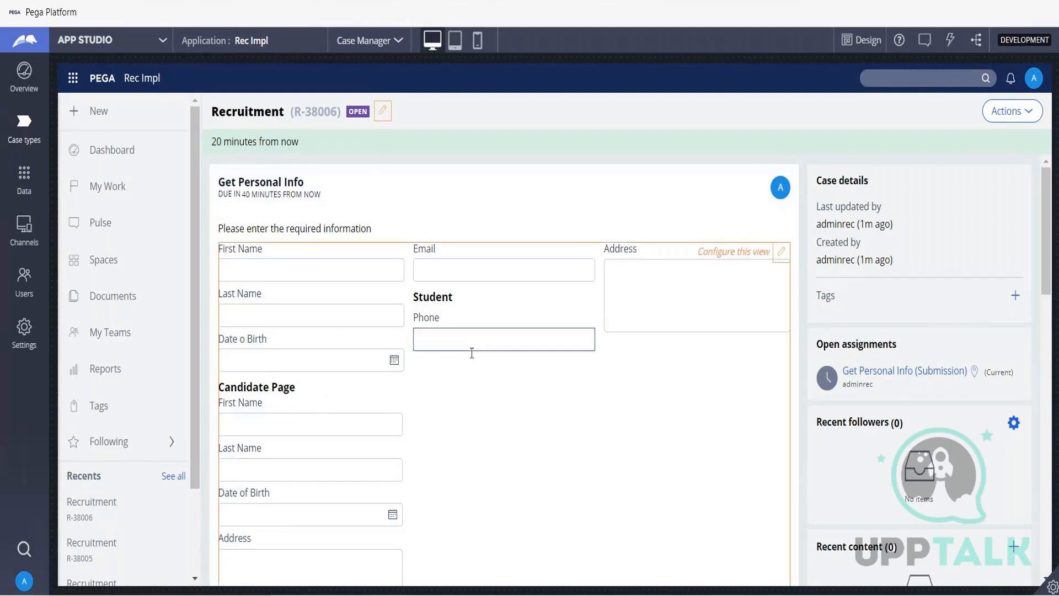
{"action": "scroll", "coordinate": [670, 399], "scroll_direction": "down", "scroll_amount": 2}
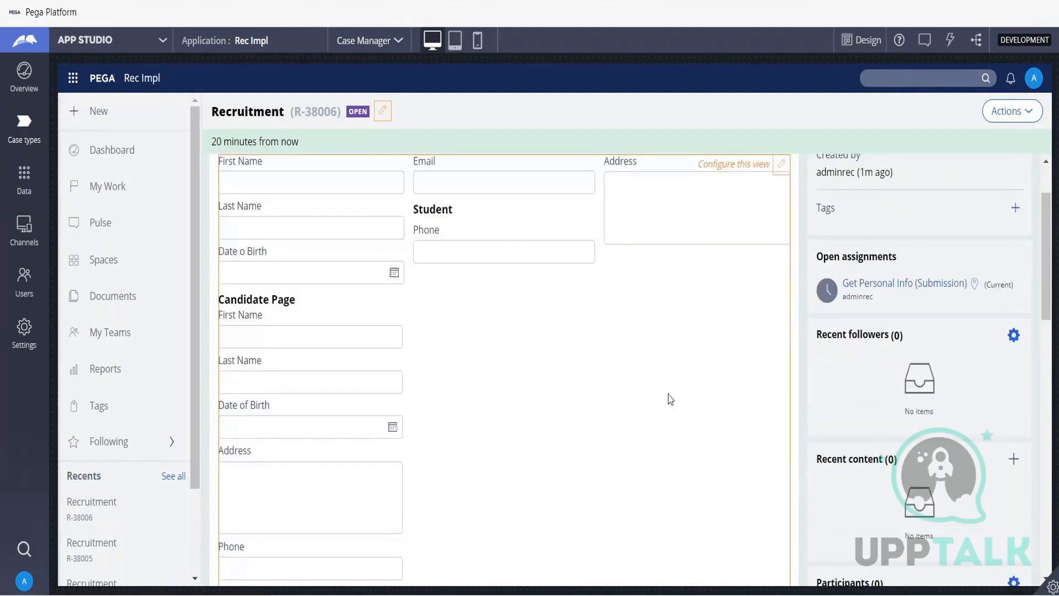
{"action": "scroll", "coordinate": [671, 399], "scroll_direction": "down", "scroll_amount": 10}
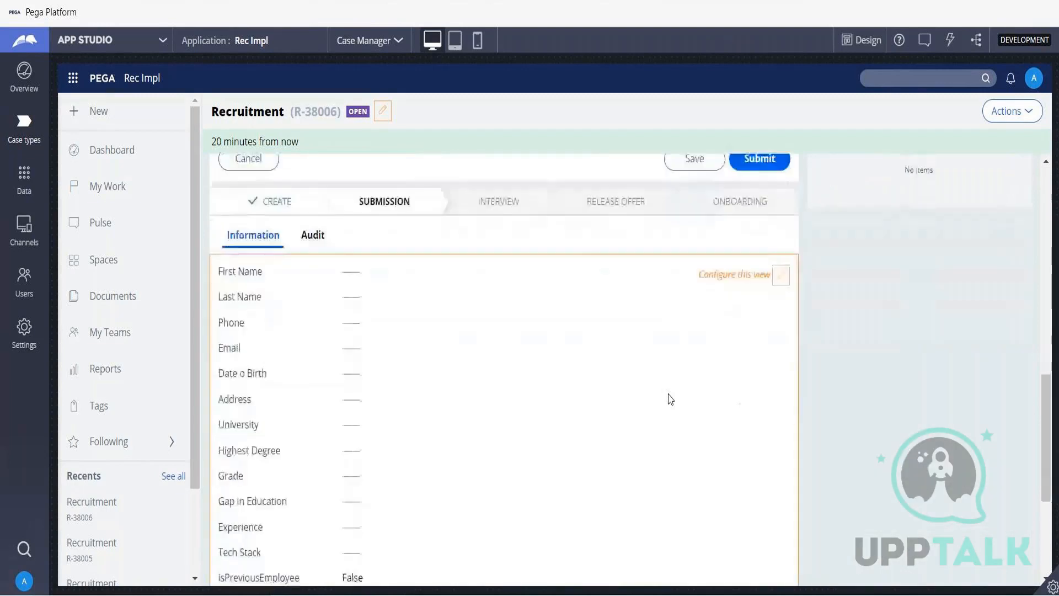
{"action": "scroll", "coordinate": [670, 399], "scroll_direction": "up", "scroll_amount": 12}
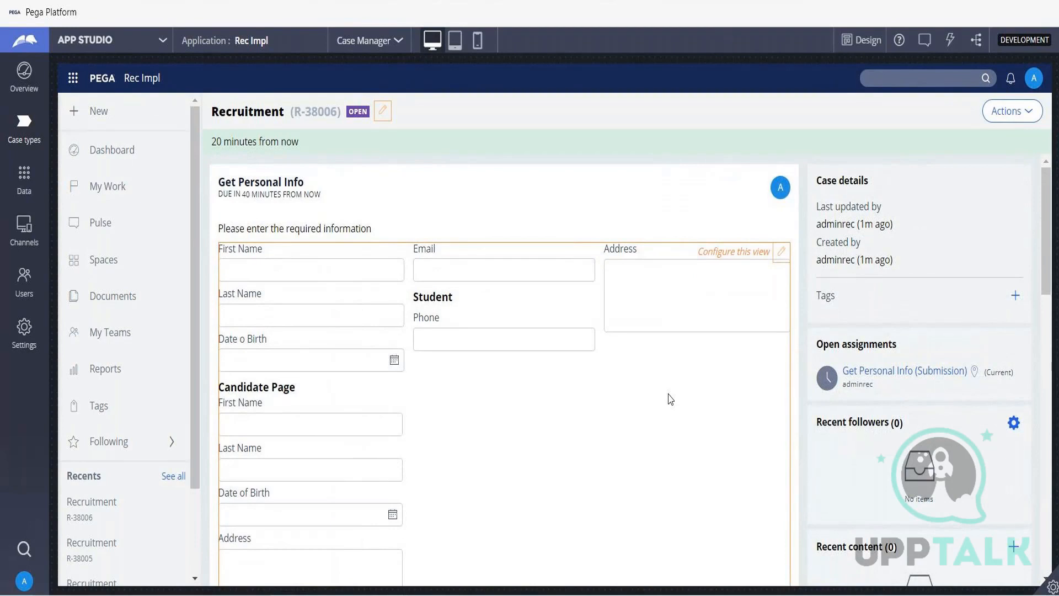
{"action": "left_click", "coordinate": [433, 39]}
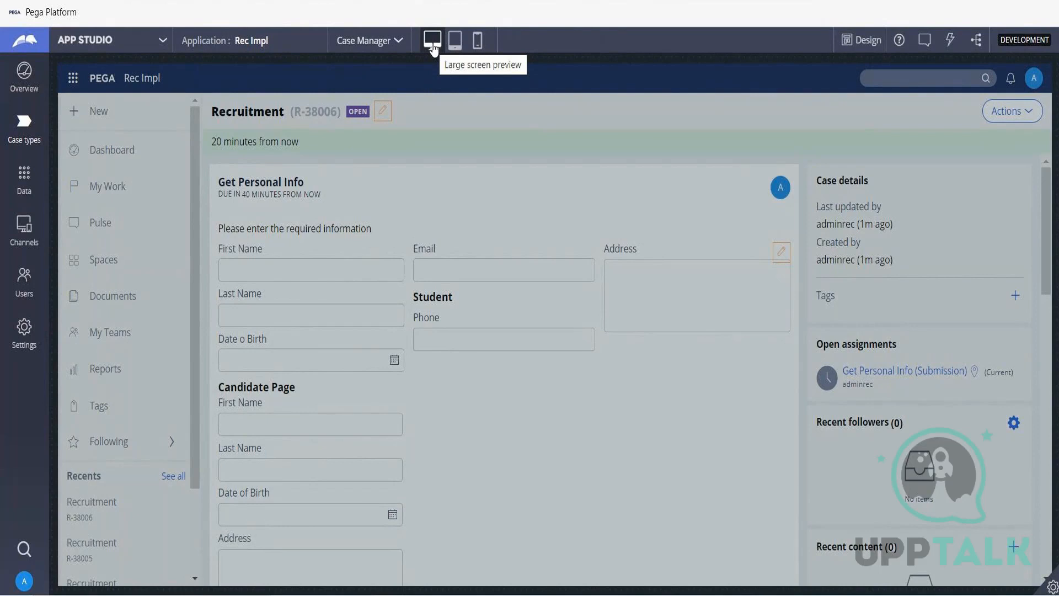
- Preview the form on an Apple iPad Pro 10.5 in portrait, then switch to phone preview
{"action": "left_click", "coordinate": [456, 46]}
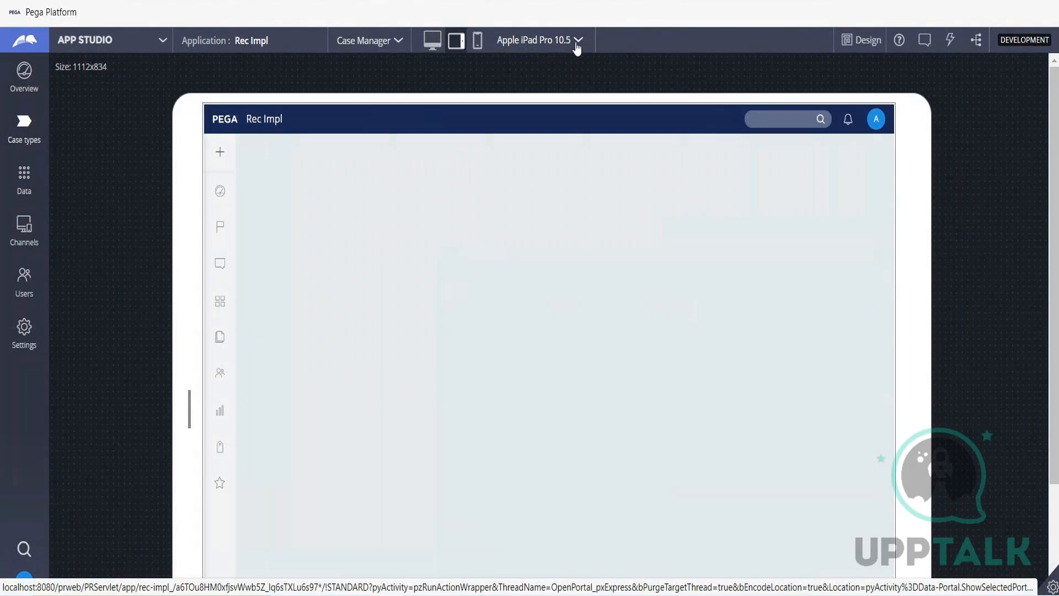
{"action": "left_click", "coordinate": [579, 41]}
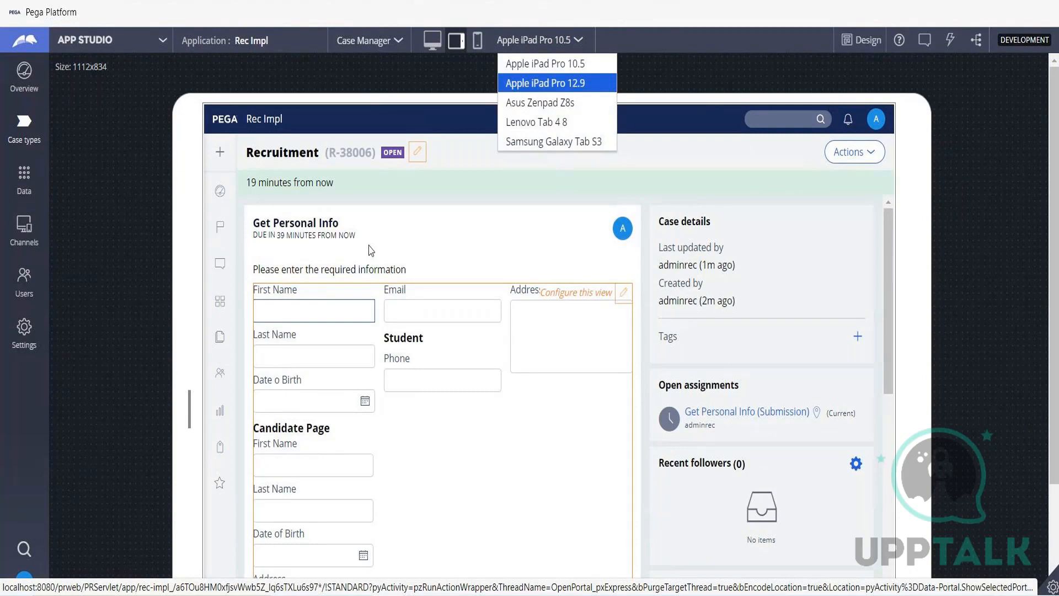
{"action": "left_click", "coordinate": [456, 42]}
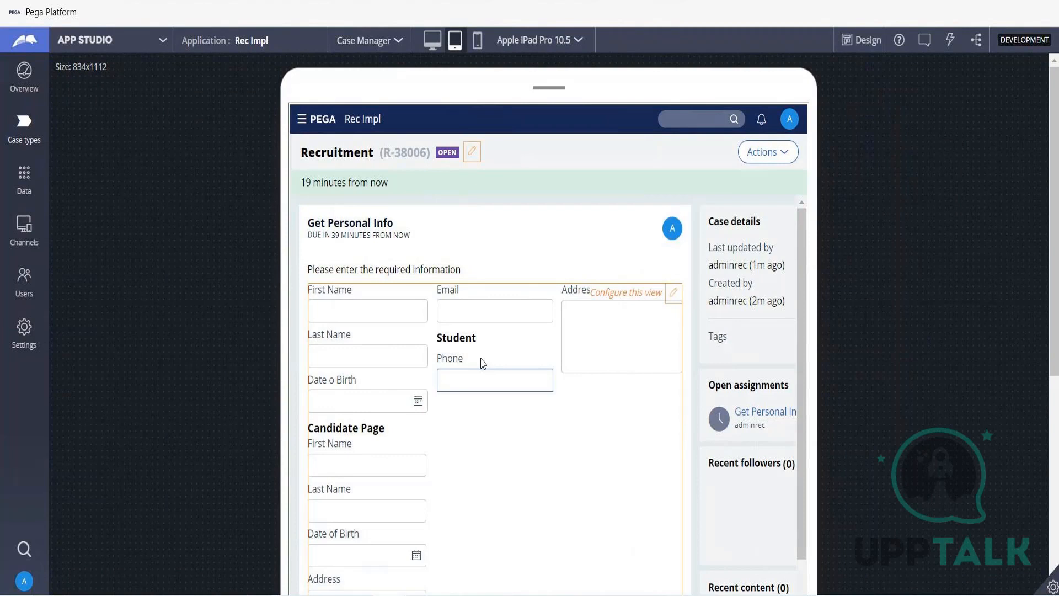
{"action": "left_click", "coordinate": [478, 40]}
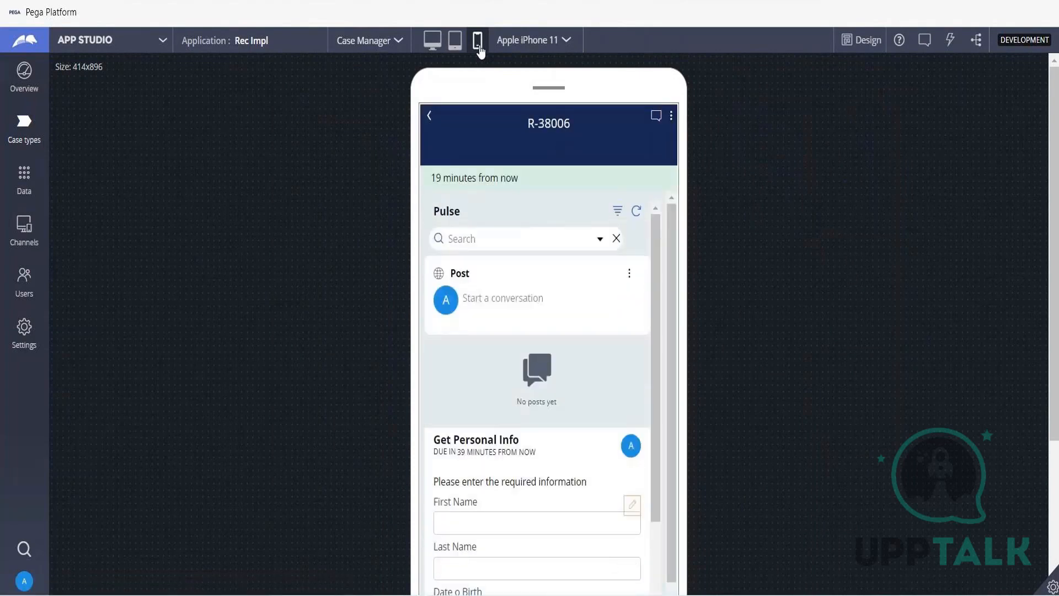
- Scroll through the single-column iPhone 11 preview down to University, Grade and Student
{"action": "scroll", "coordinate": [496, 354], "scroll_direction": "down", "scroll_amount": 3}
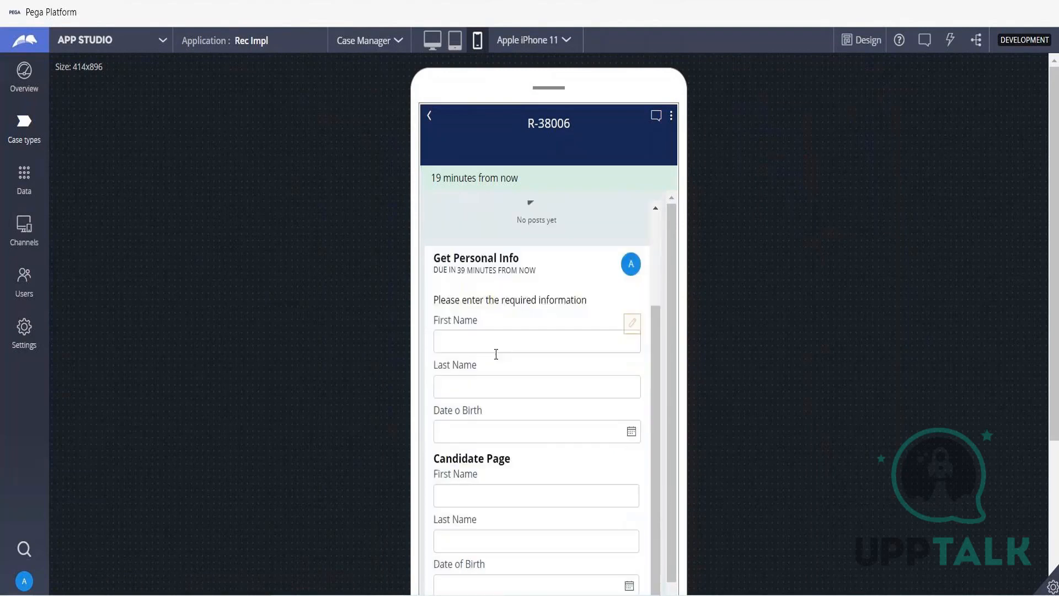
{"action": "scroll", "coordinate": [541, 359], "scroll_direction": "down", "scroll_amount": 4}
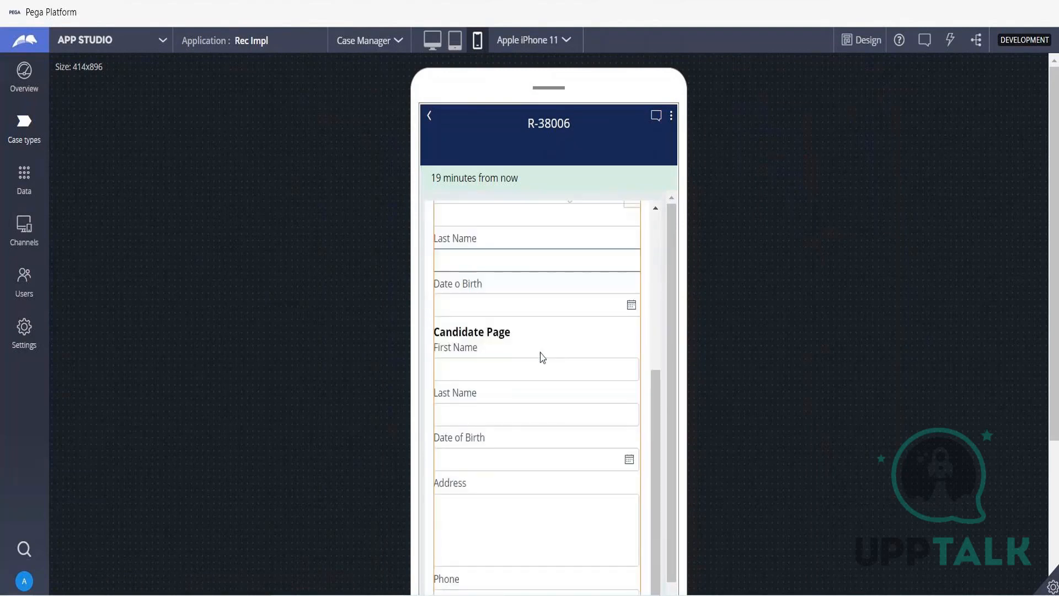
{"action": "scroll", "coordinate": [541, 352], "scroll_direction": "down", "scroll_amount": 8}
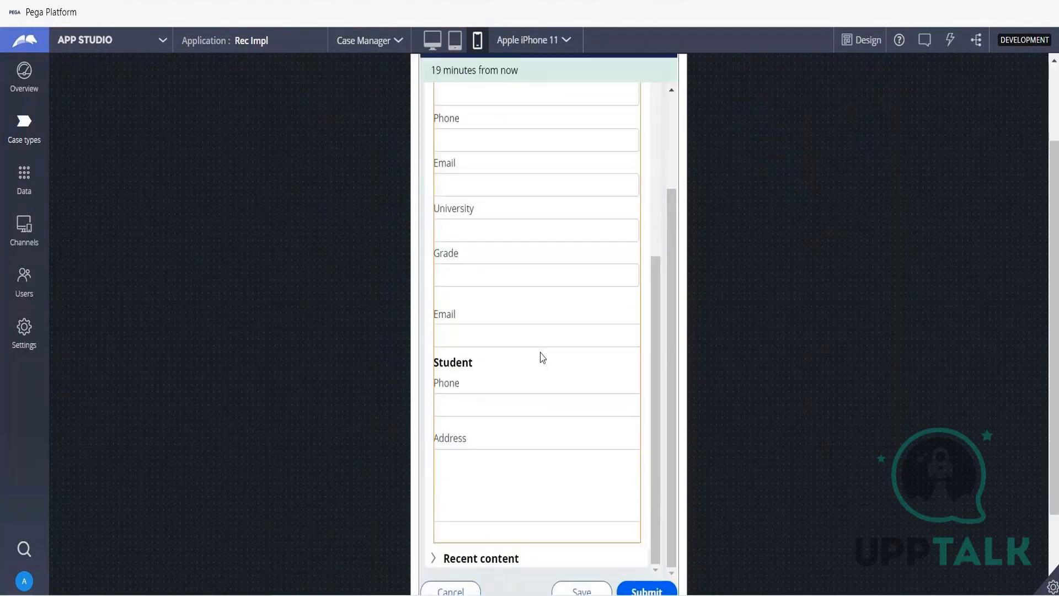
{"action": "scroll", "coordinate": [541, 352], "scroll_direction": "up", "scroll_amount": 10}
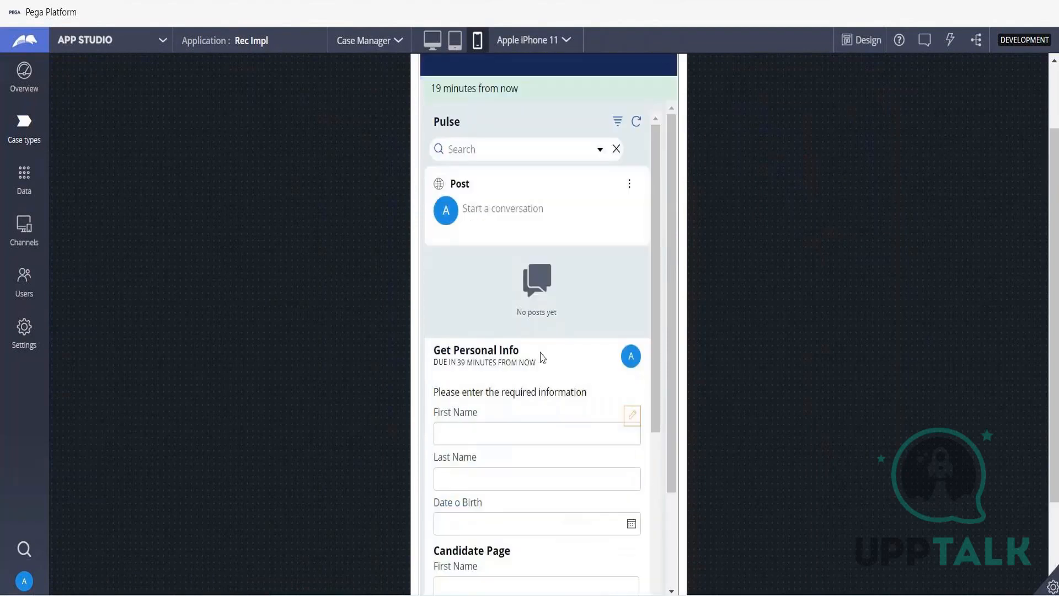
{"action": "scroll", "coordinate": [543, 424], "scroll_direction": "down", "scroll_amount": 1}
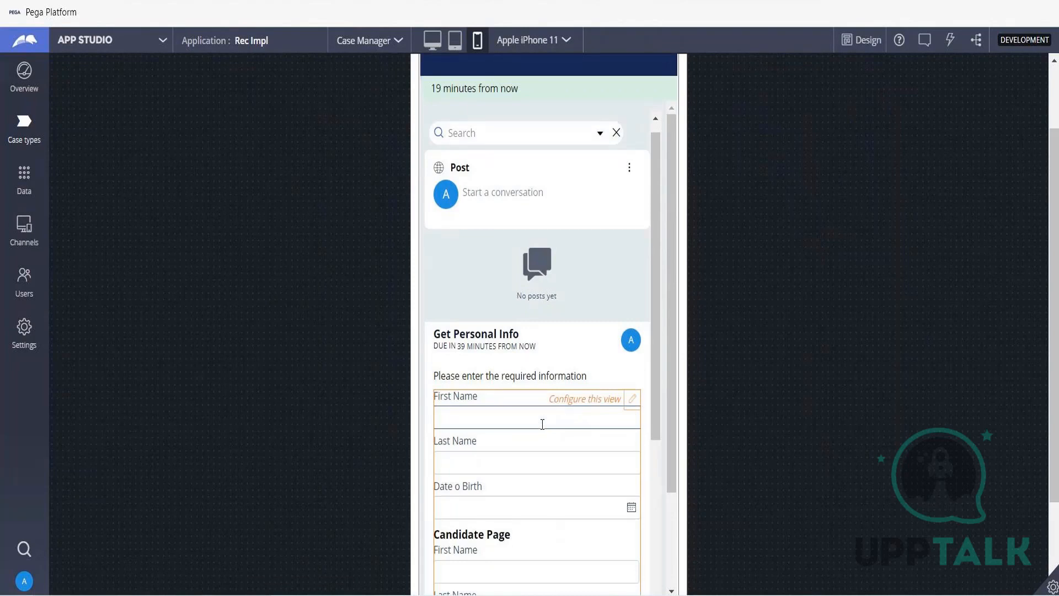
{"action": "scroll", "coordinate": [542, 424], "scroll_direction": "down", "scroll_amount": 8}
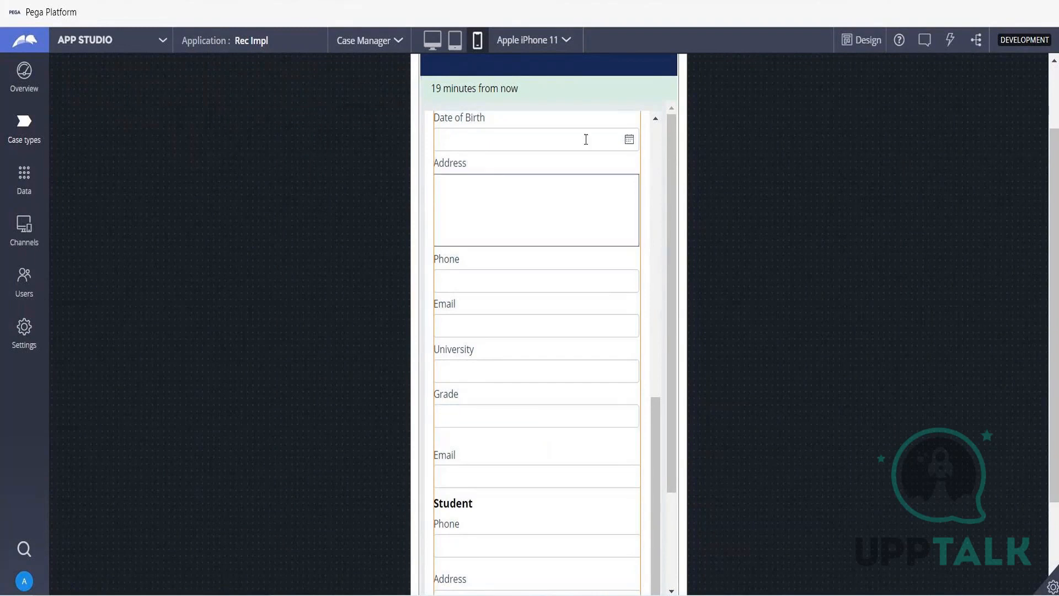
- Open the Apple iPhone 11 device selector to list the available phone models
{"action": "left_click", "coordinate": [567, 41]}
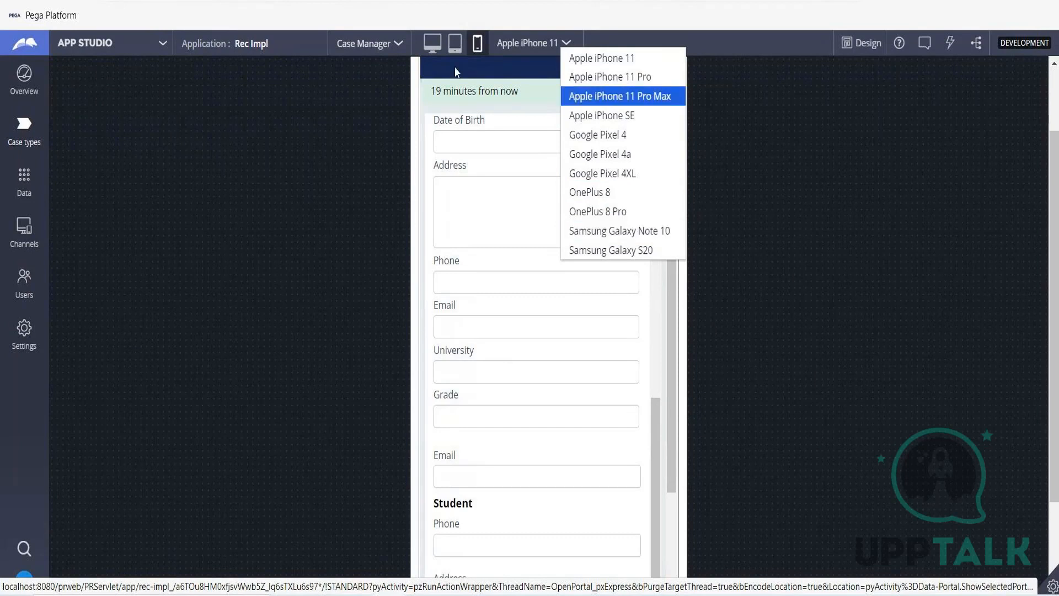
- Switch to the tablet preview, keeping Apple iPad Pro 10.5 as the device, in three columns
{"action": "left_click", "coordinate": [456, 49]}
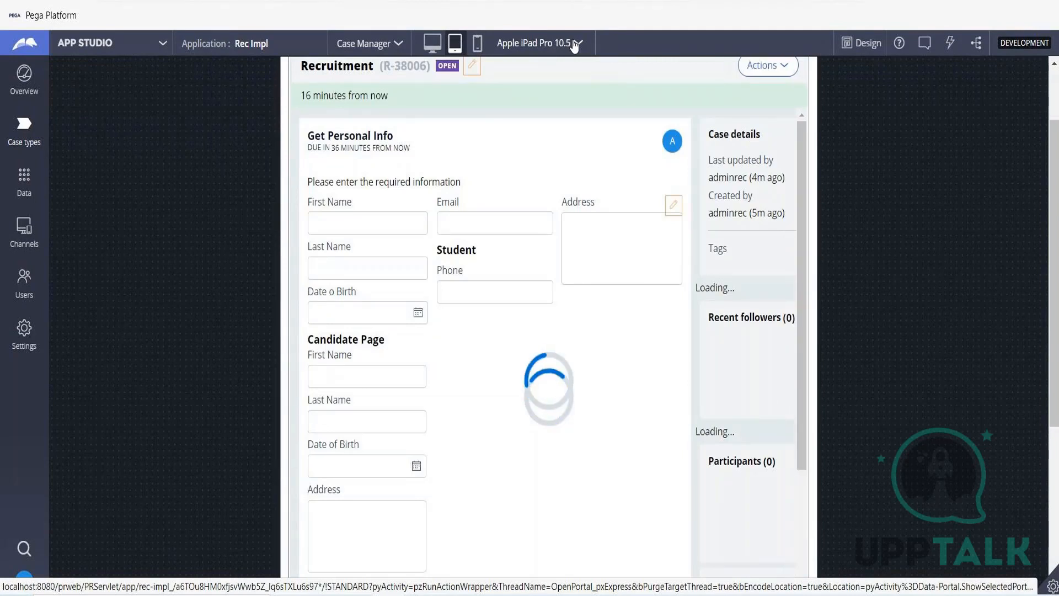
{"action": "left_click", "coordinate": [574, 46]}
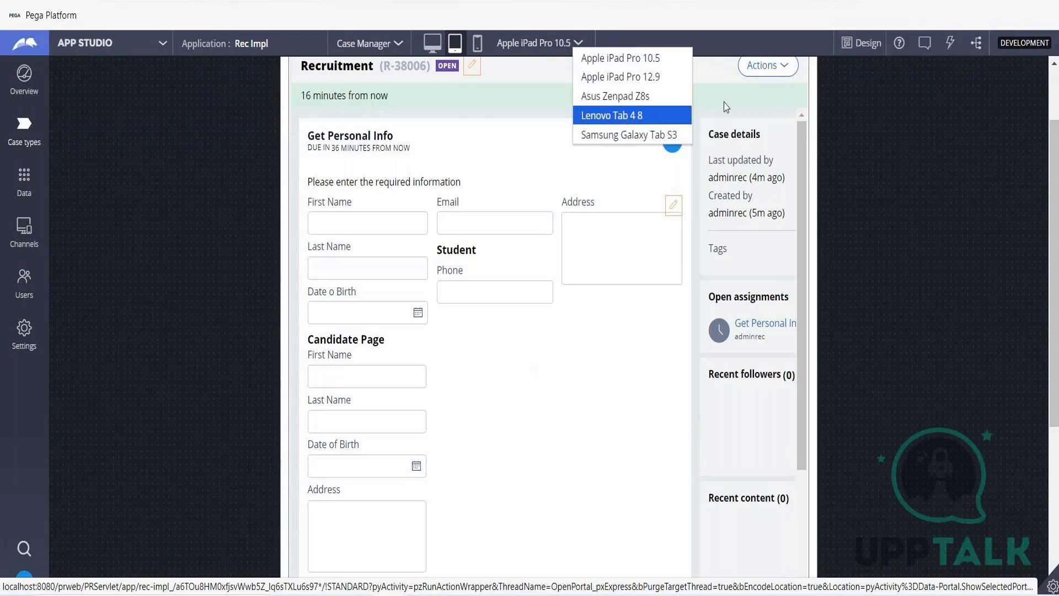
{"action": "left_click", "coordinate": [885, 202]}
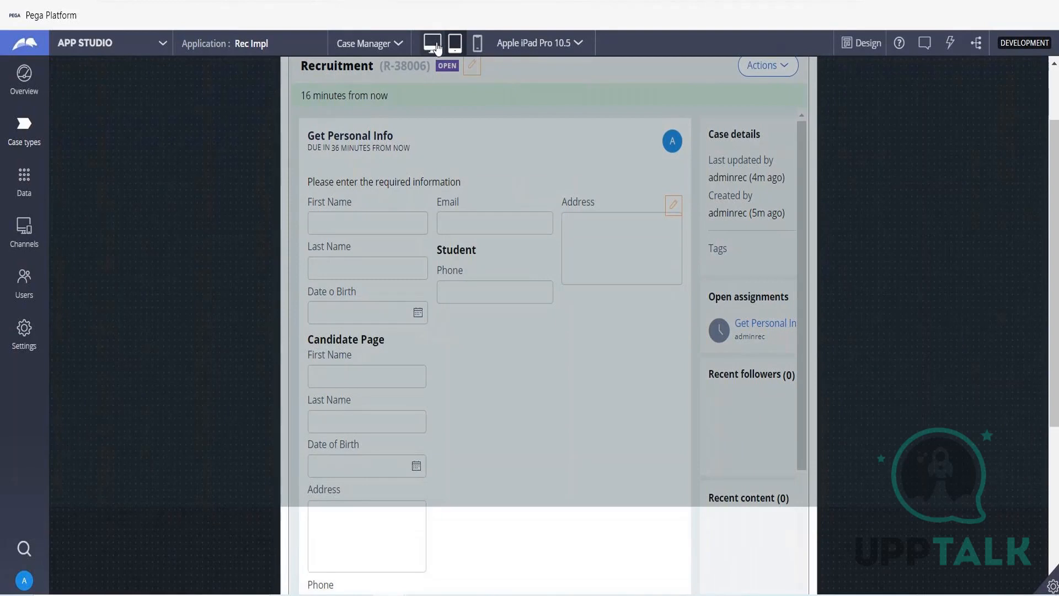
- Return the preview to desktop size, showing the Rec Impl Case Manager summary
{"action": "left_click", "coordinate": [435, 46]}
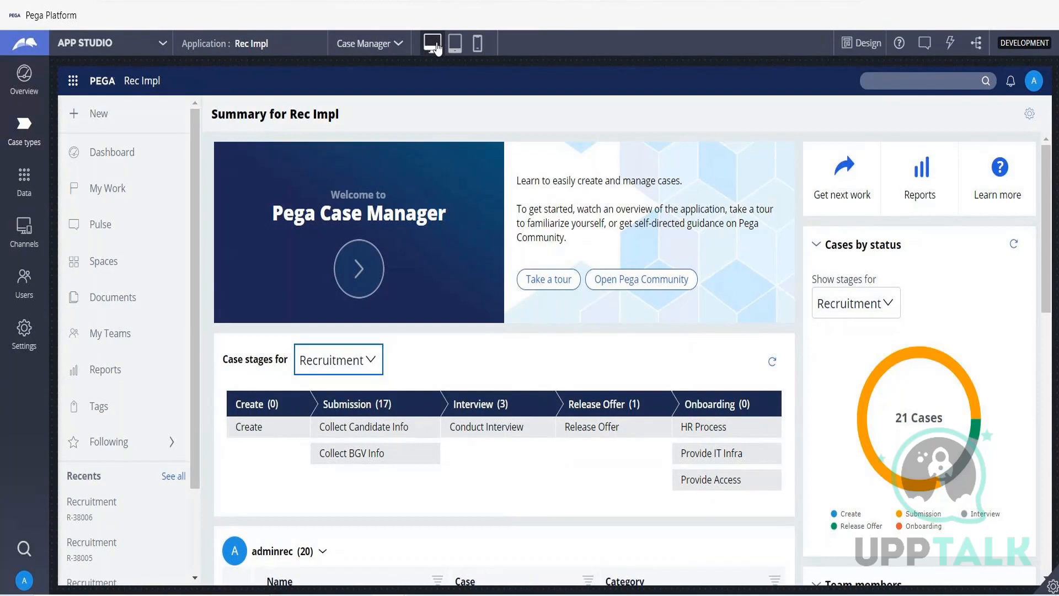
{"action": "left_click", "coordinate": [478, 44]}
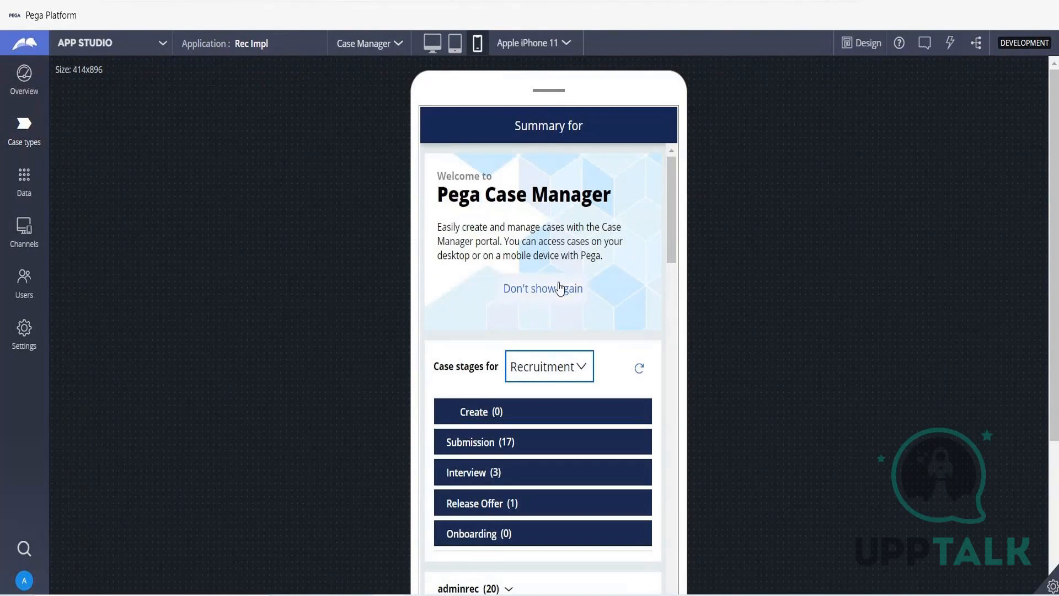
{"action": "scroll", "coordinate": [560, 287], "scroll_direction": "down", "scroll_amount": 6}
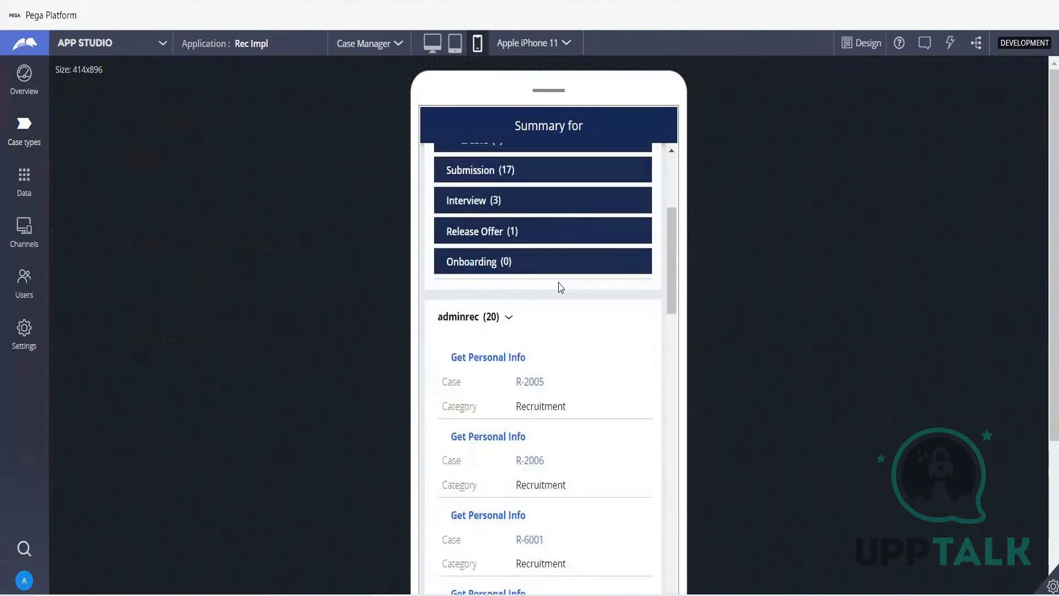
{"action": "scroll", "coordinate": [560, 288], "scroll_direction": "up", "scroll_amount": 6}
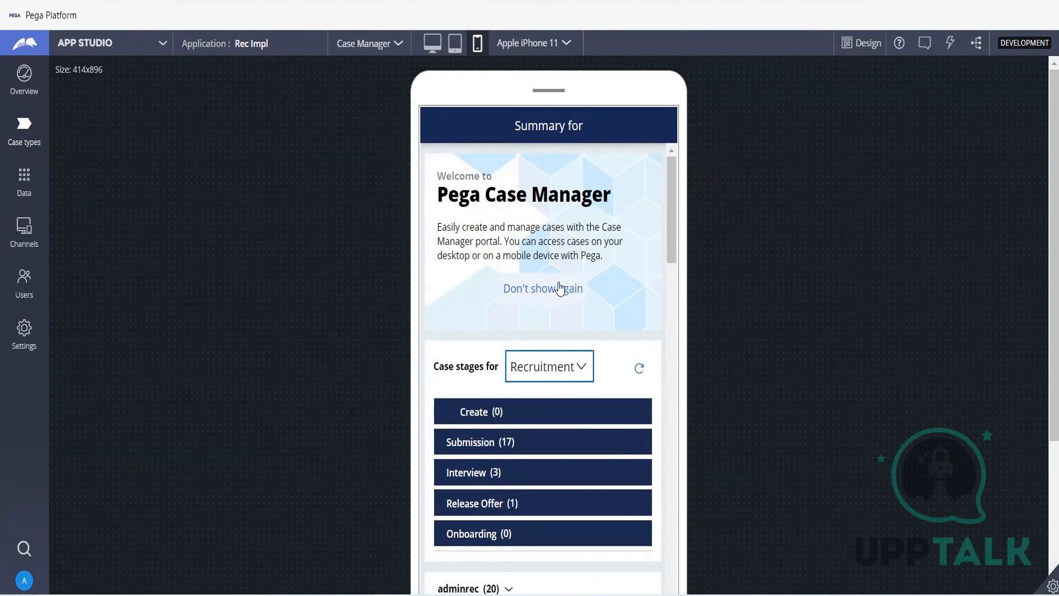
{"action": "left_click", "coordinate": [559, 288]}
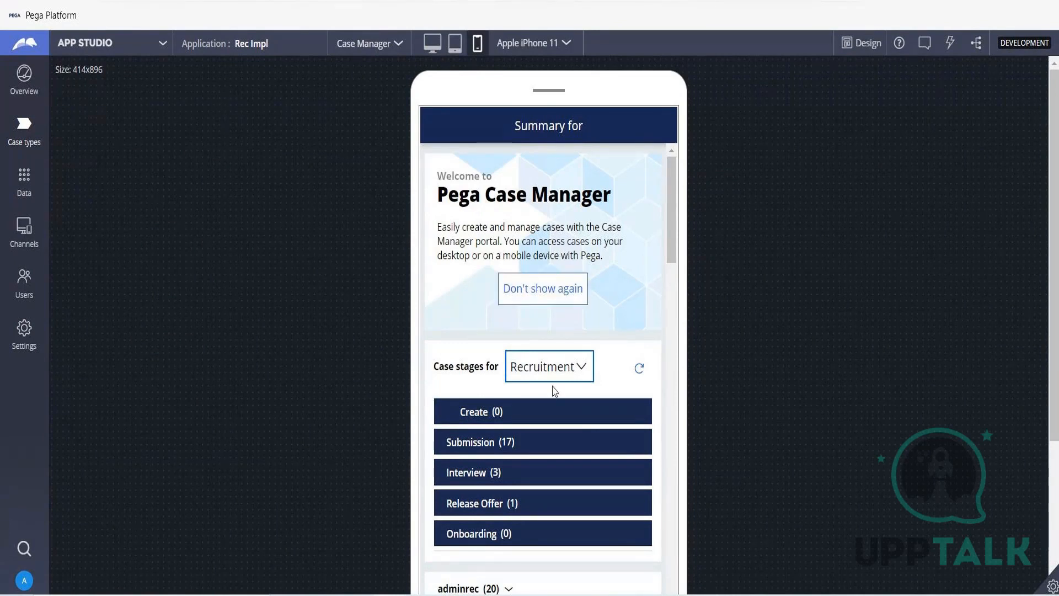
{"action": "scroll", "coordinate": [555, 390], "scroll_direction": "down", "scroll_amount": 3}
{"action": "scroll", "coordinate": [578, 285], "scroll_direction": "up", "scroll_amount": 3}
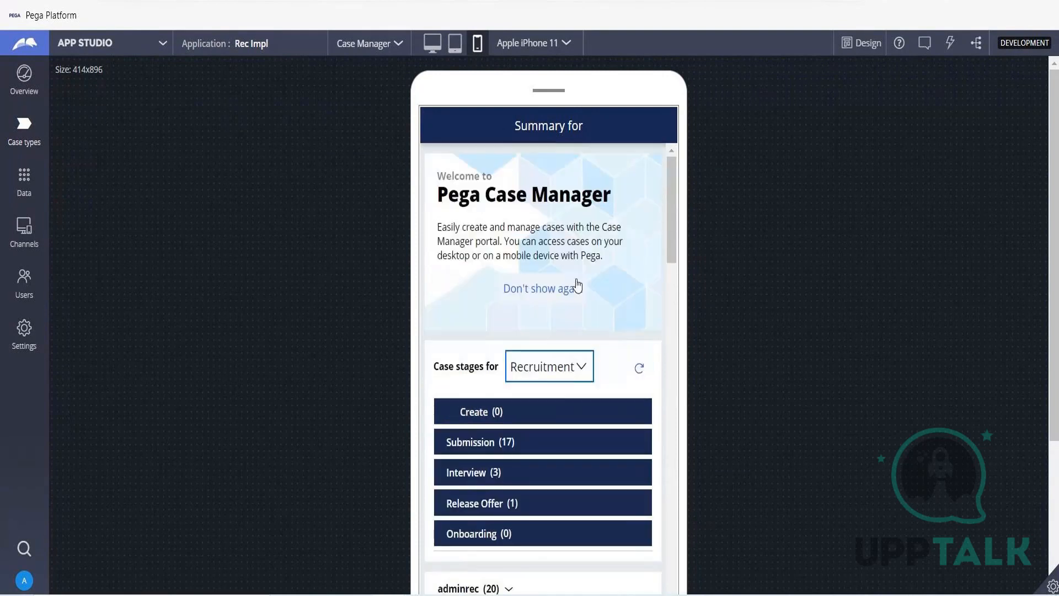
{"action": "scroll", "coordinate": [578, 286], "scroll_direction": "down", "scroll_amount": 3}
{"action": "scroll", "coordinate": [531, 406], "scroll_direction": "down", "scroll_amount": 3}
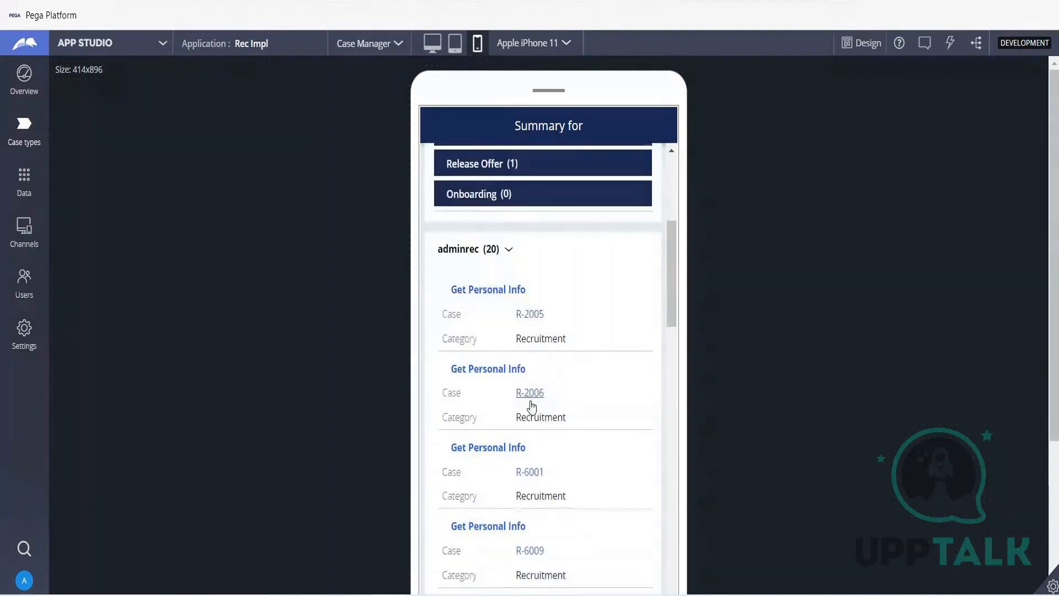
{"action": "scroll", "coordinate": [528, 389], "scroll_direction": "down", "scroll_amount": 1}
{"action": "scroll", "coordinate": [550, 278], "scroll_direction": "up", "scroll_amount": 3}
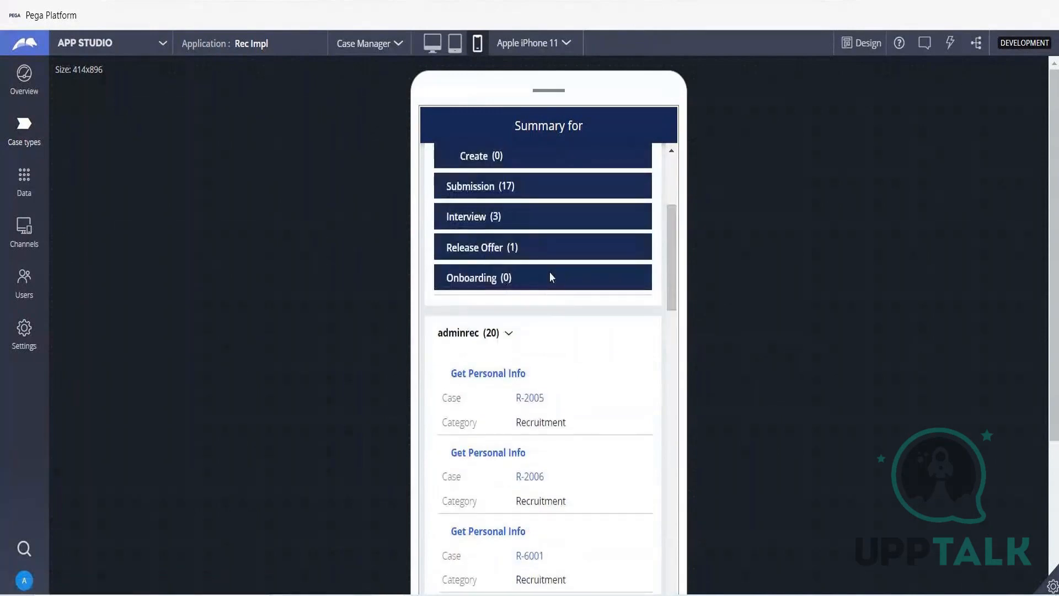
{"action": "scroll", "coordinate": [544, 378], "scroll_direction": "down", "scroll_amount": 10}
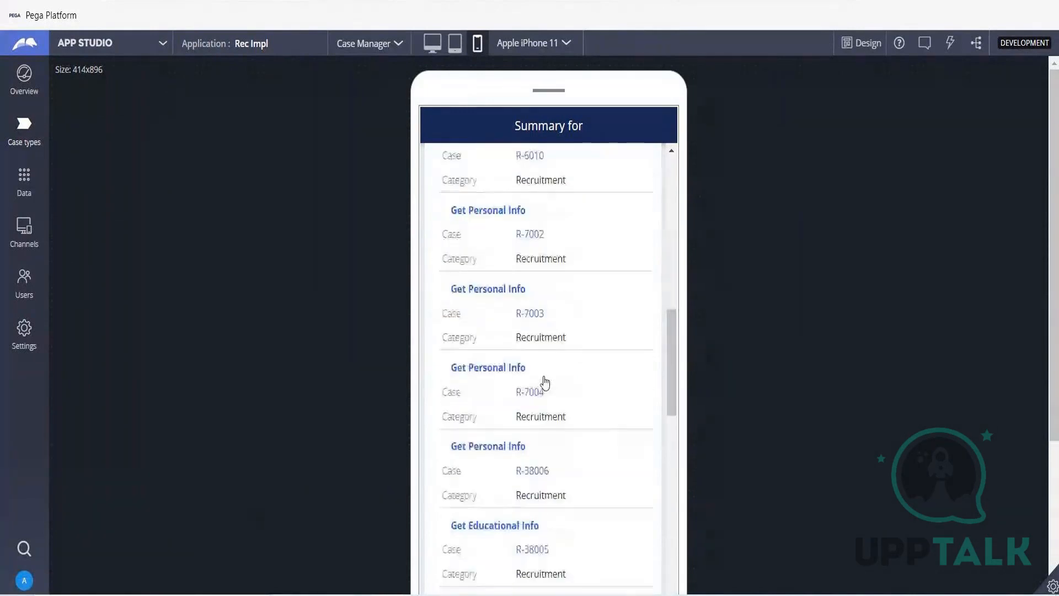
{"action": "scroll", "coordinate": [544, 380], "scroll_direction": "down", "scroll_amount": 4}
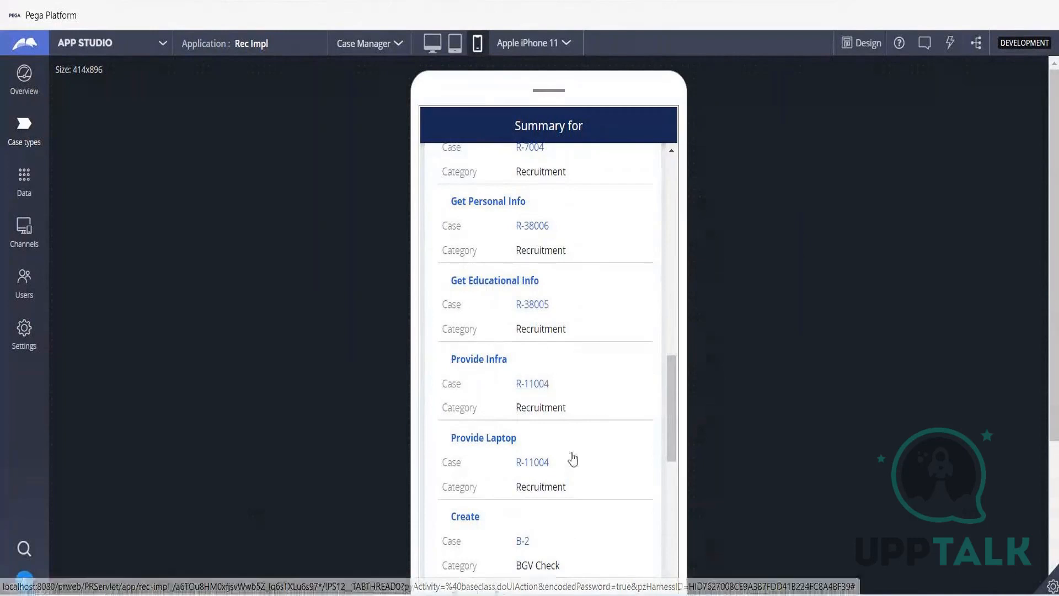
{"action": "scroll", "coordinate": [570, 458], "scroll_direction": "down", "scroll_amount": 10}
{"action": "scroll", "coordinate": [574, 457], "scroll_direction": "down", "scroll_amount": 10}
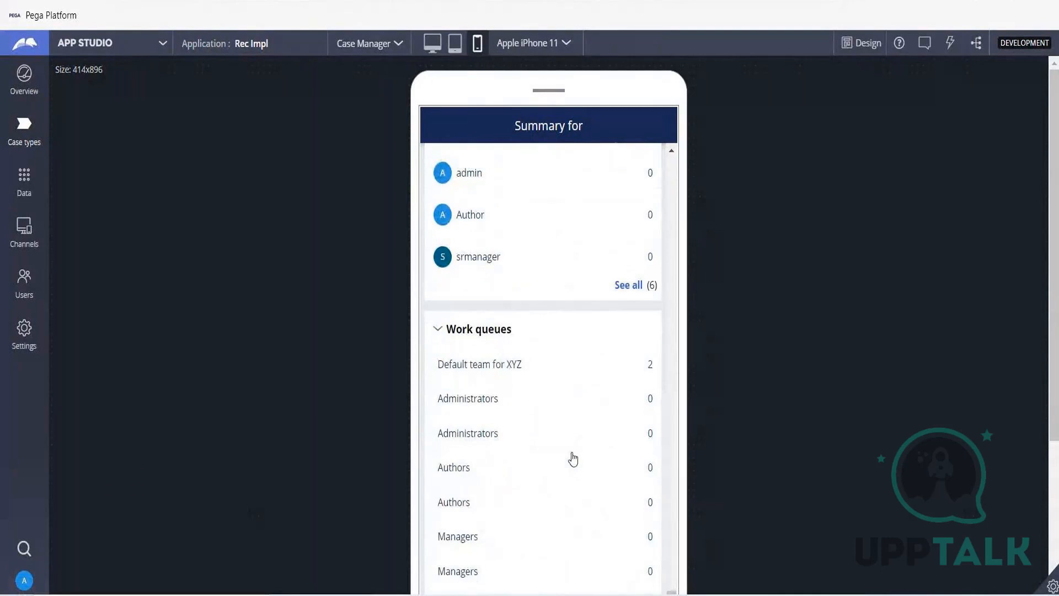
{"action": "scroll", "coordinate": [573, 459], "scroll_direction": "up", "scroll_amount": 20}
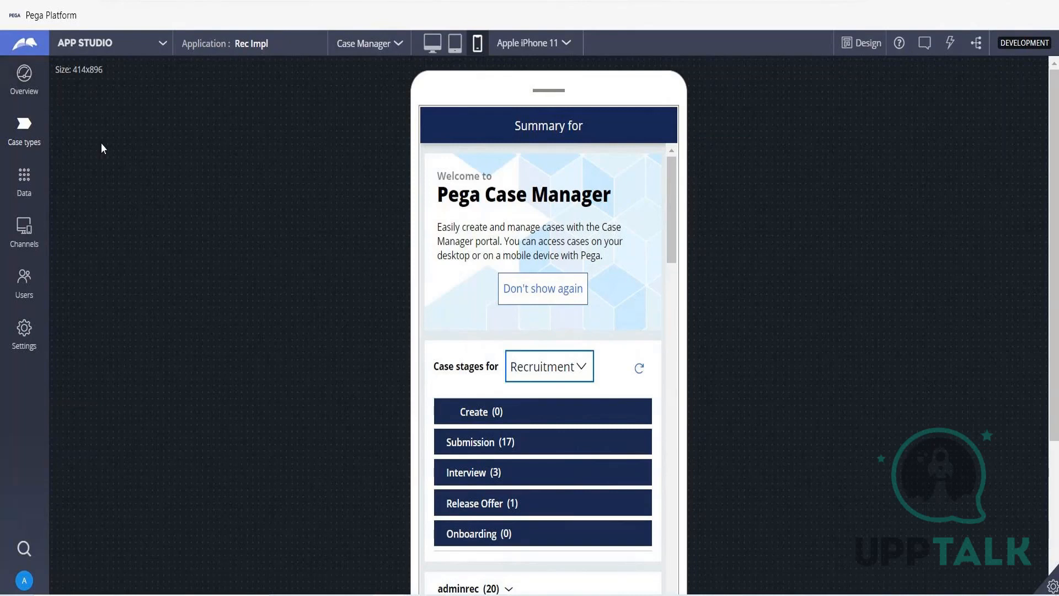
- Go to Case types and open the Recruitment case type
{"action": "left_click", "coordinate": [28, 137]}
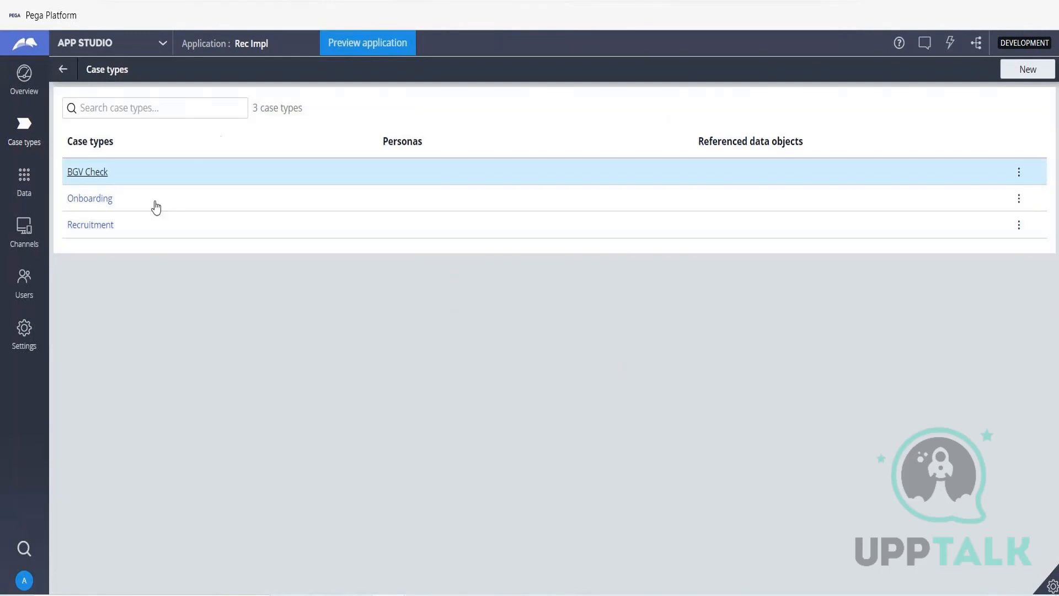
{"action": "left_click", "coordinate": [91, 227]}
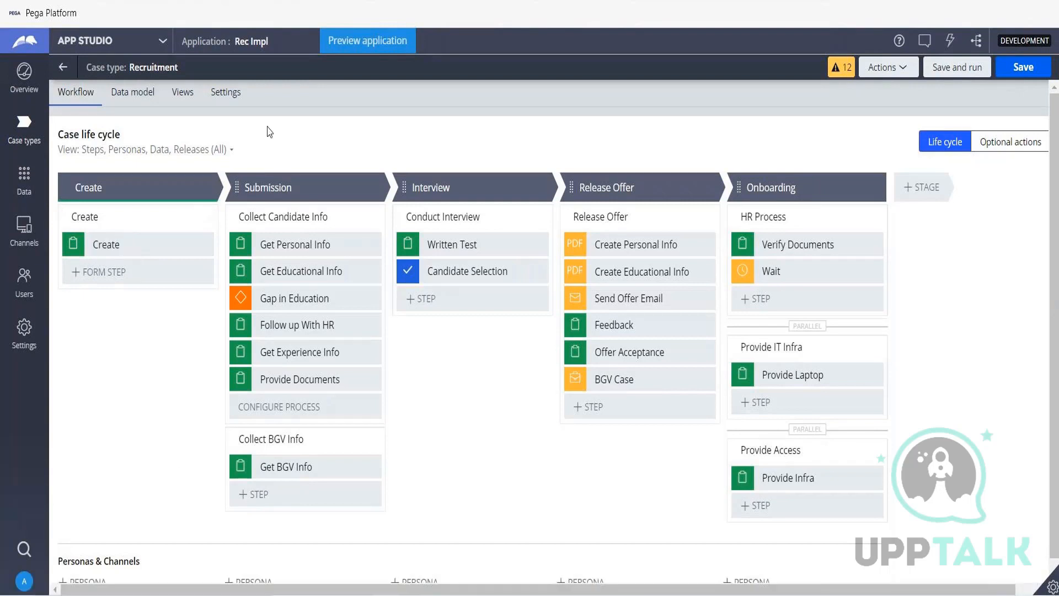
- Open the Collect Candidate Info diagram, select Get Personal Info, and open it in Dev Studio
{"action": "left_click", "coordinate": [366, 215]}
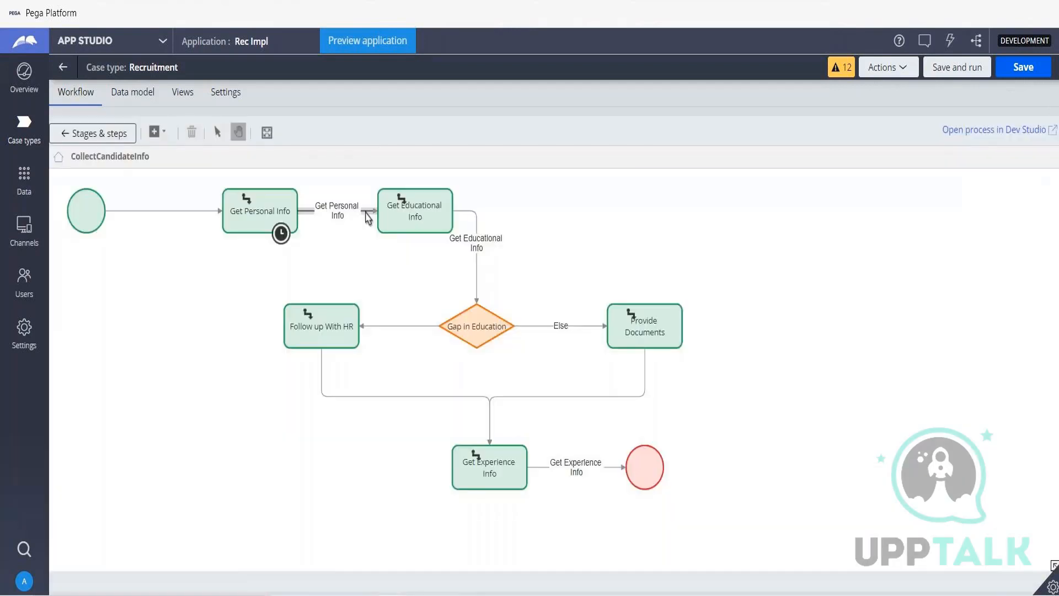
{"action": "left_click", "coordinate": [338, 210]}
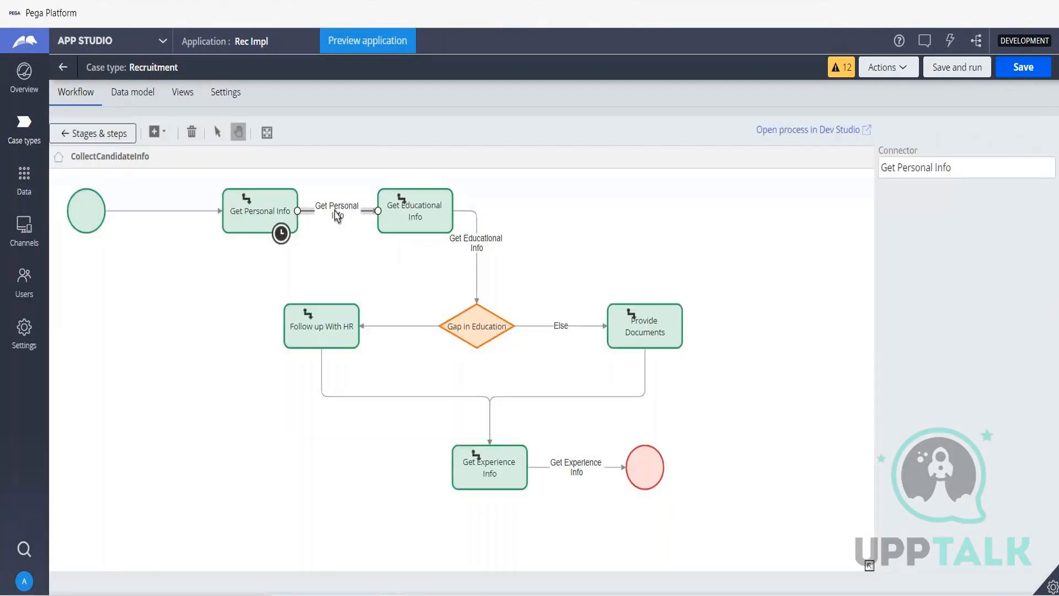
{"action": "left_click", "coordinate": [814, 133]}
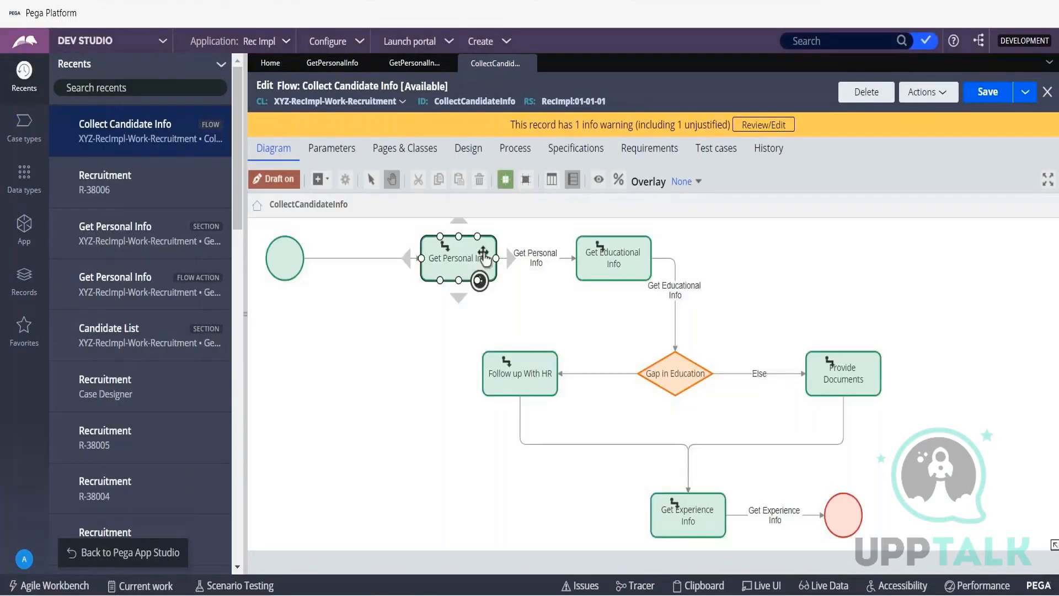
- Go from the Get Personal Info connector's flow action into the GetPersonalInfo section and start converting it
{"action": "double_click", "coordinate": [543, 264]}
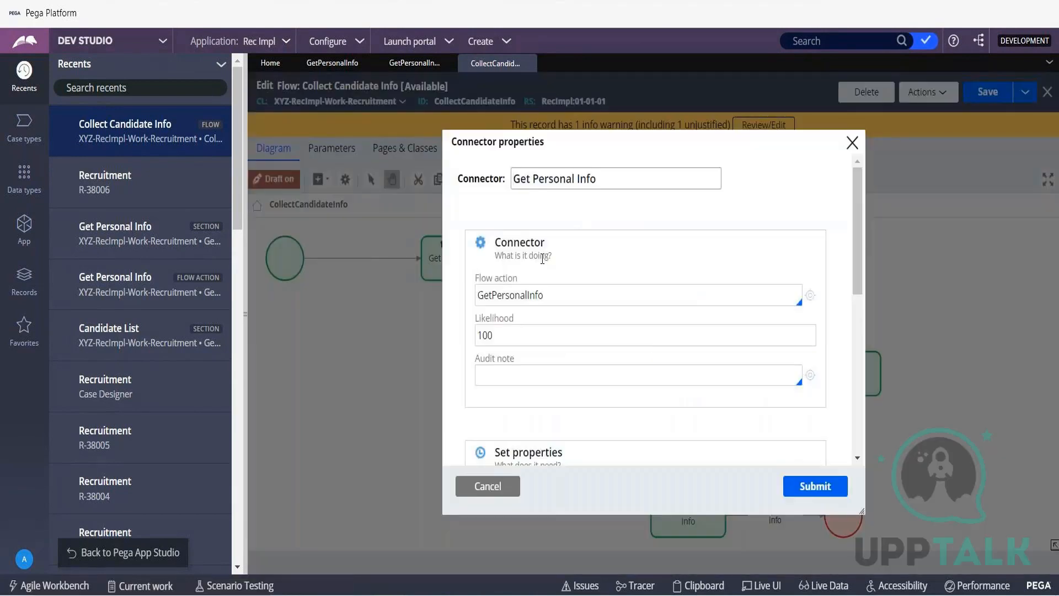
{"action": "left_click", "coordinate": [810, 296]}
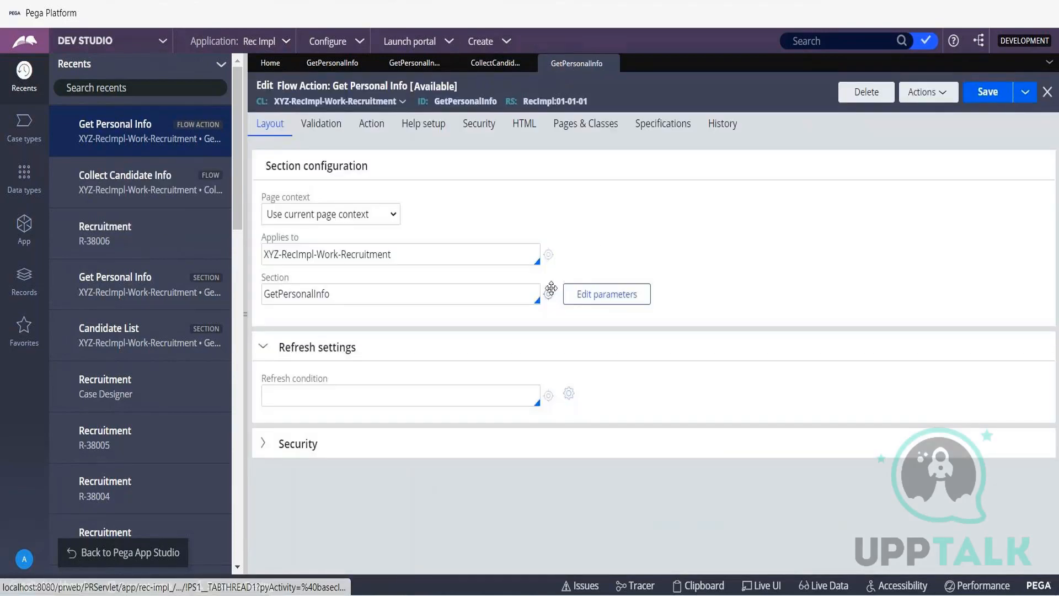
{"action": "left_click", "coordinate": [549, 294]}
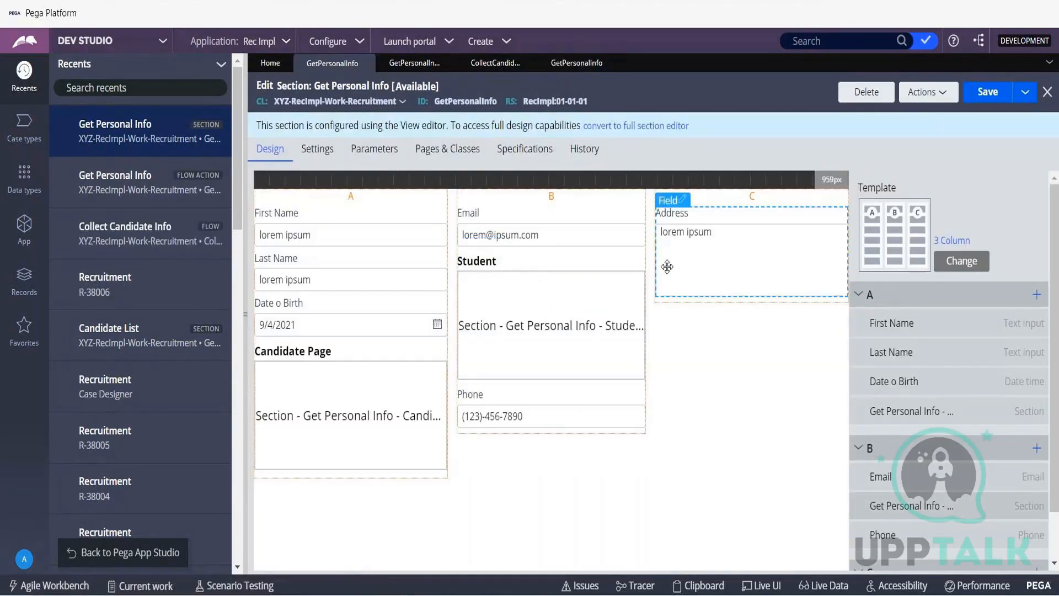
{"action": "left_click", "coordinate": [632, 128]}
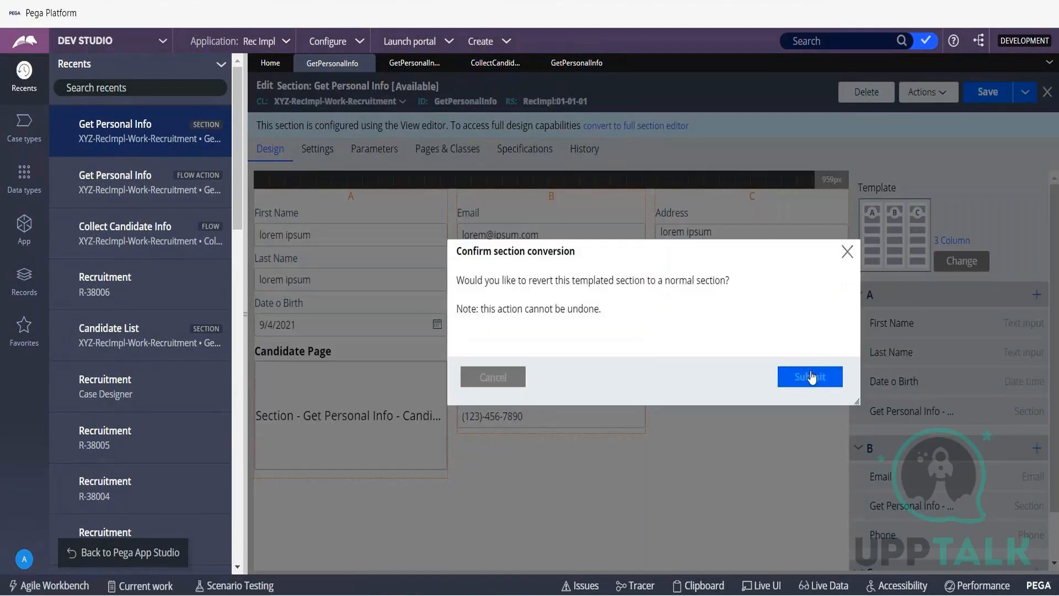
- Confirm converting GetPersonalInfo to a normal section, save it, and return to App Studio
{"action": "left_click", "coordinate": [811, 376]}
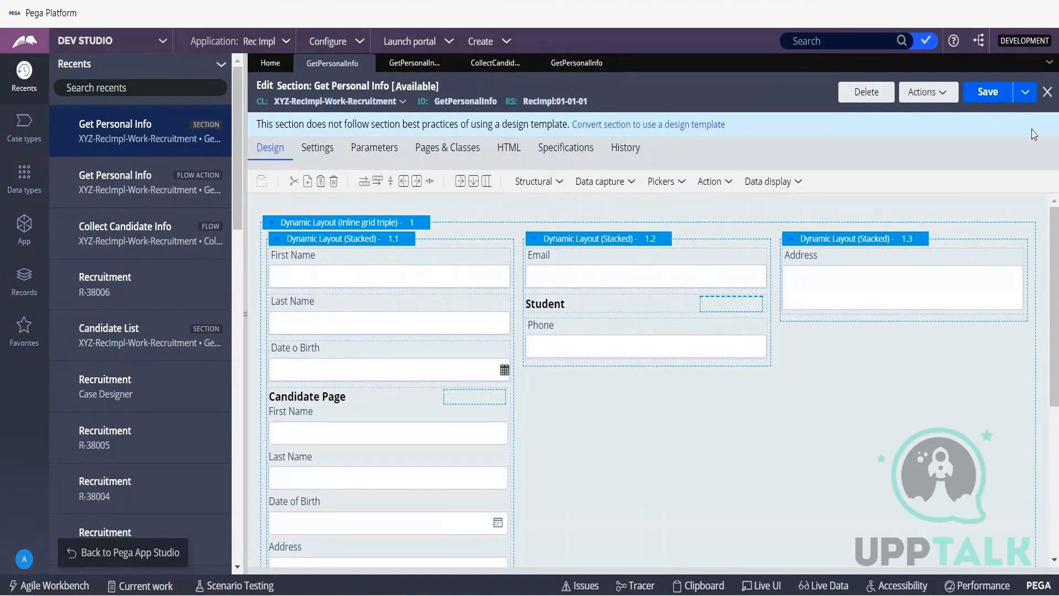
{"action": "left_click", "coordinate": [987, 92]}
{"action": "left_click", "coordinate": [984, 92]}
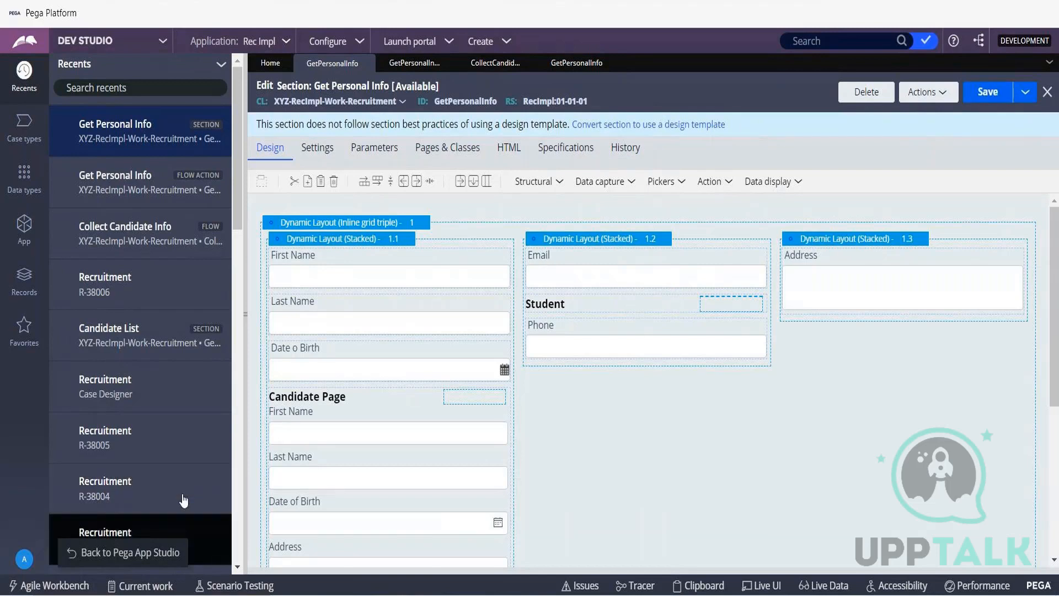
{"action": "left_click", "coordinate": [139, 559]}
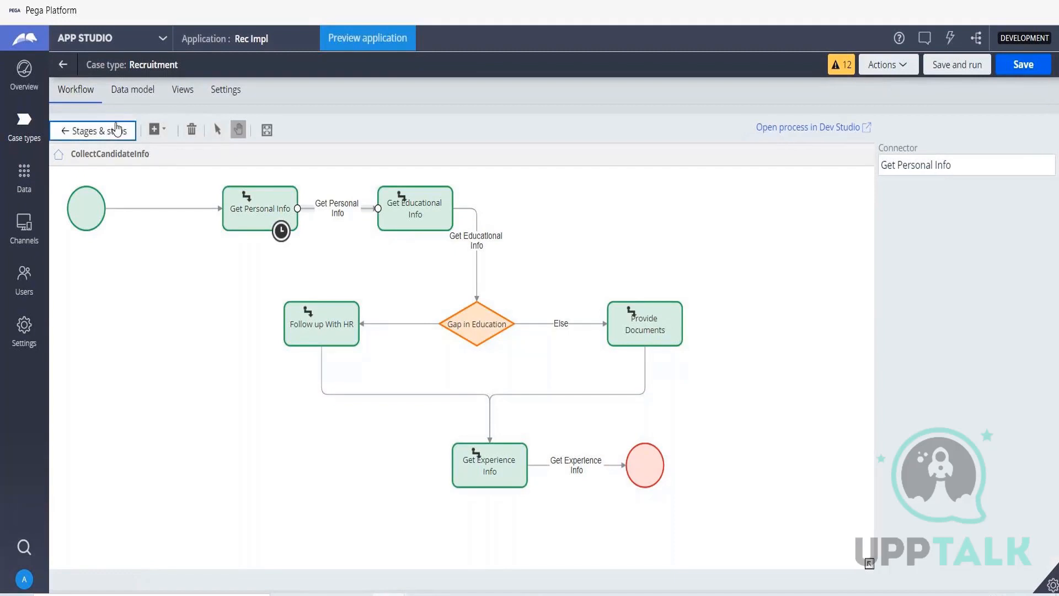
- In Stages & steps, select the Get Personal Info step and open its view configuration
{"action": "left_click", "coordinate": [117, 129]}
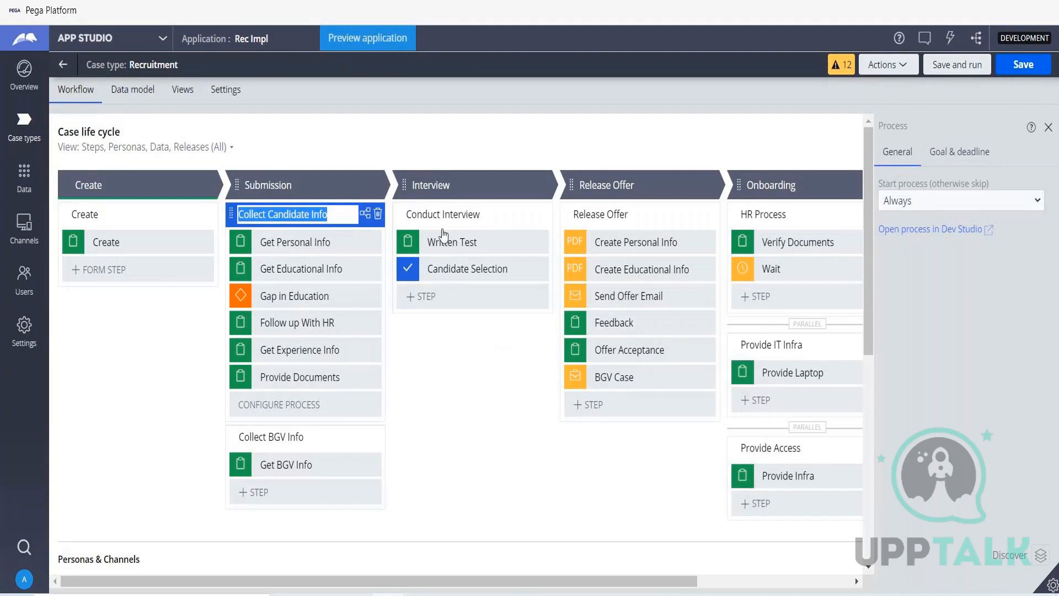
{"action": "left_click", "coordinate": [323, 248]}
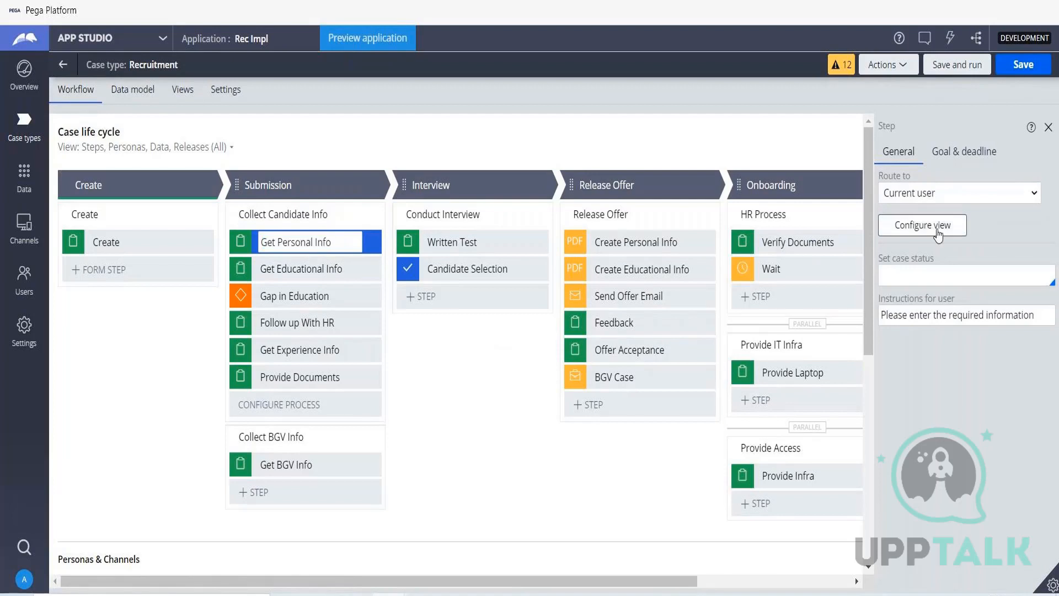
{"action": "left_click", "coordinate": [934, 226]}
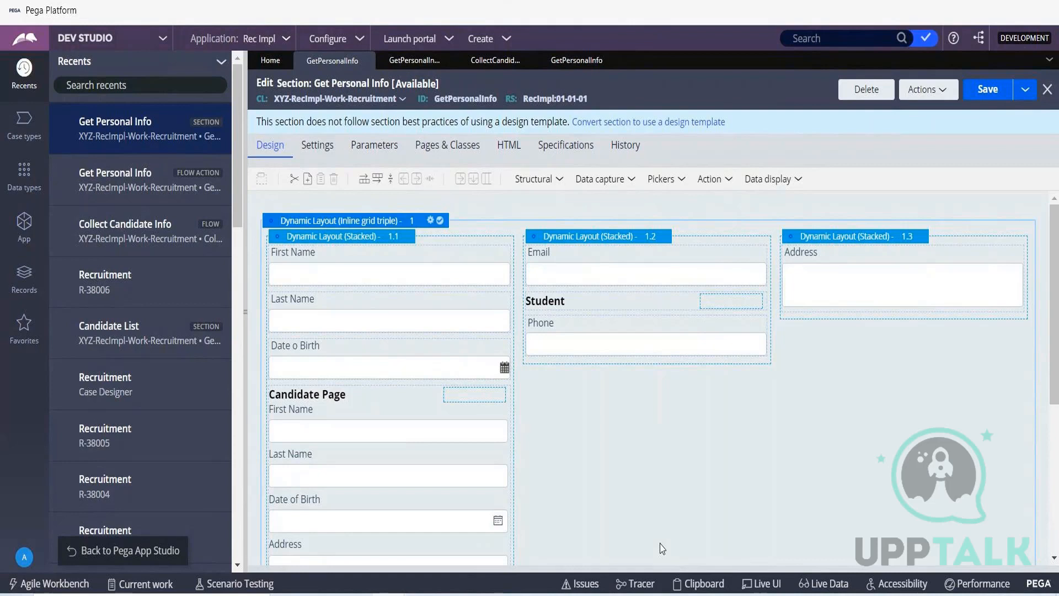
{"action": "left_click", "coordinate": [839, 36]}
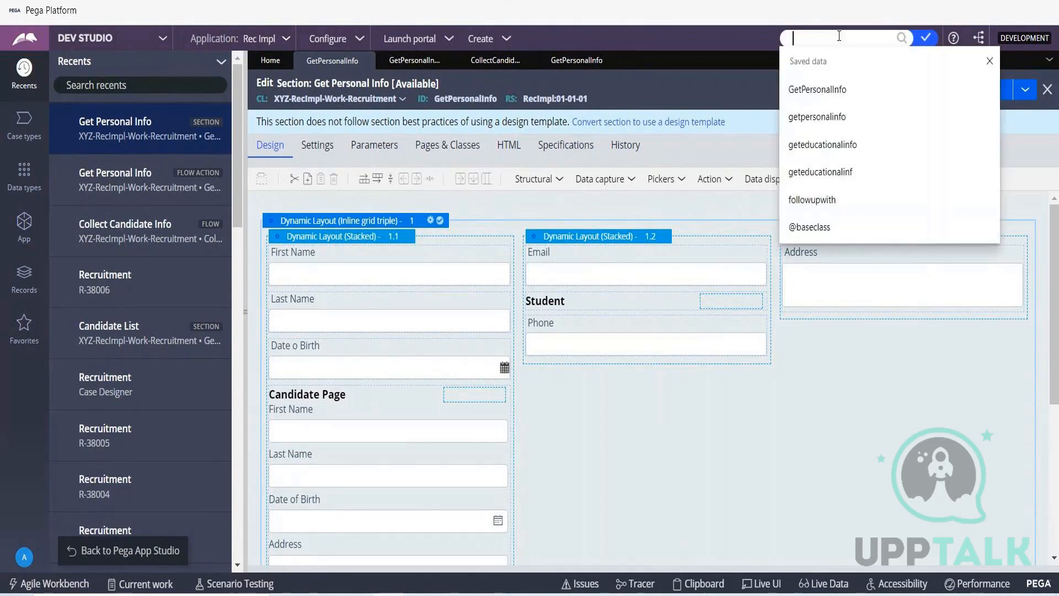
{"action": "left_click", "coordinate": [744, 37]}
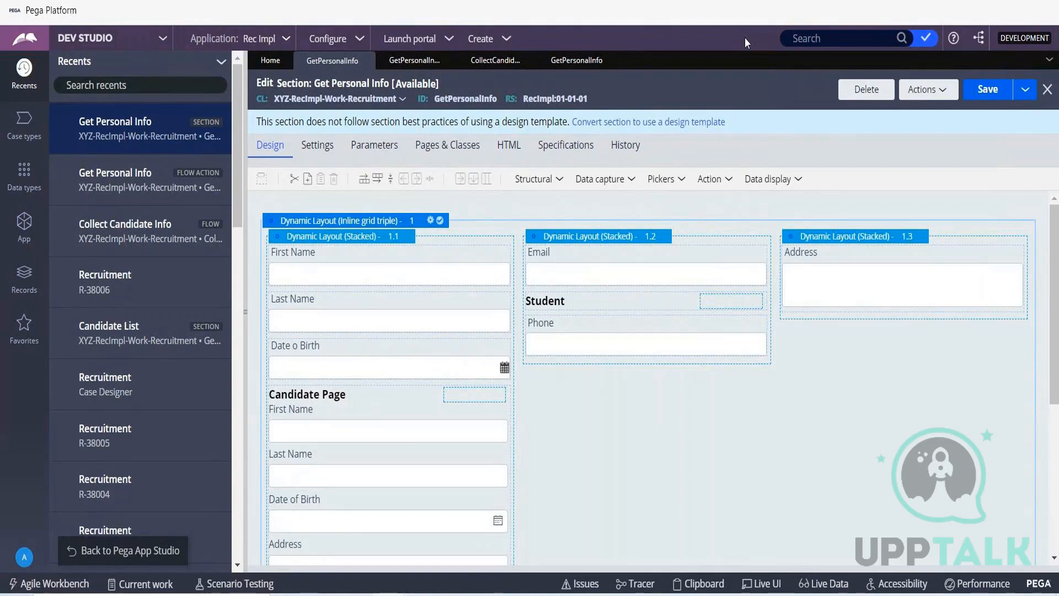
- Convert the Get Personal Info section to use a design template
{"action": "left_click", "coordinate": [694, 120]}
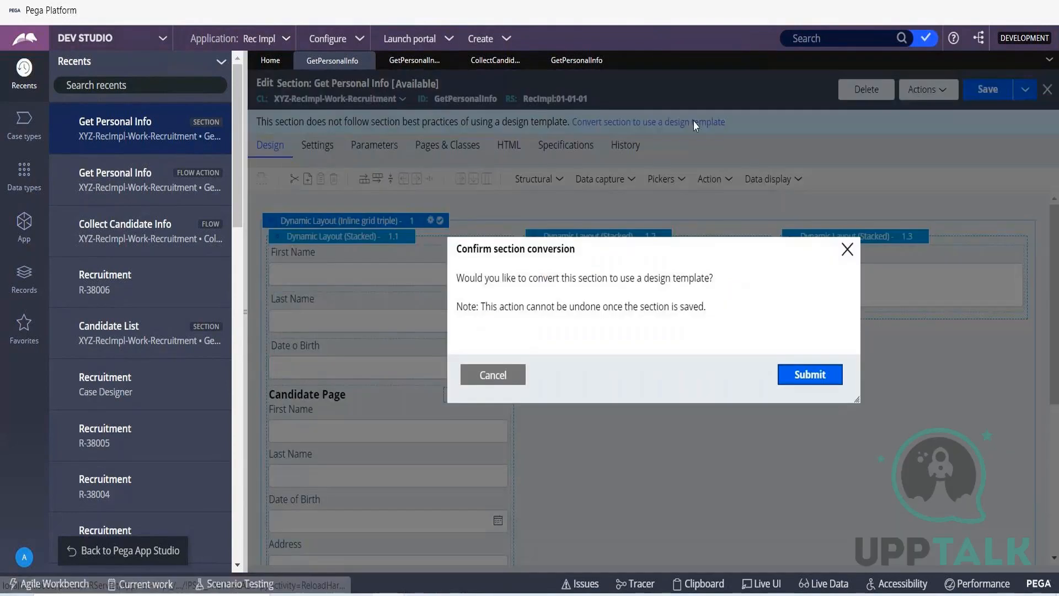
{"action": "left_click", "coordinate": [811, 375]}
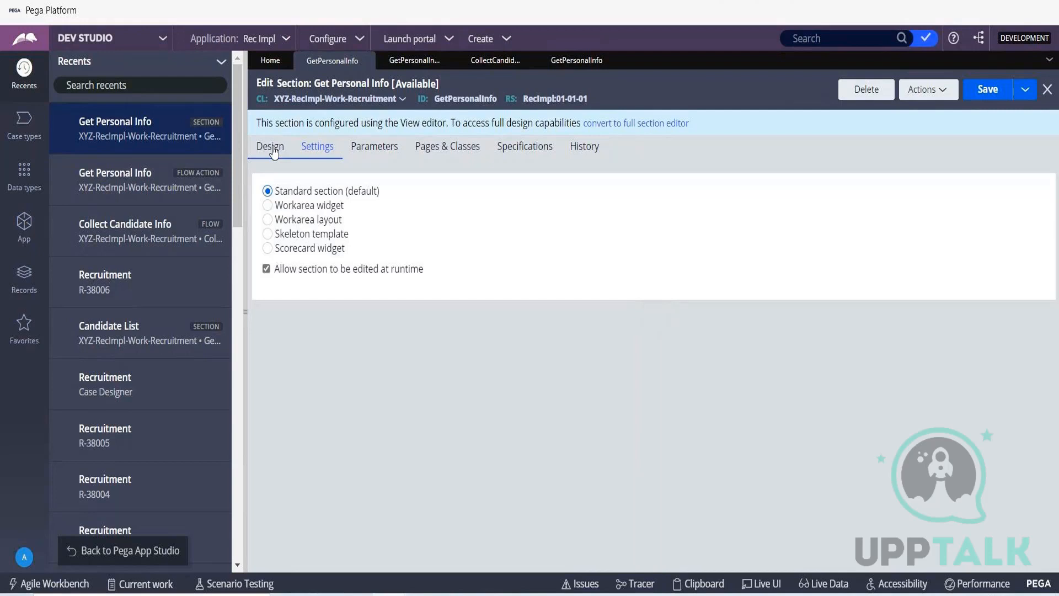
{"action": "left_click", "coordinate": [274, 153]}
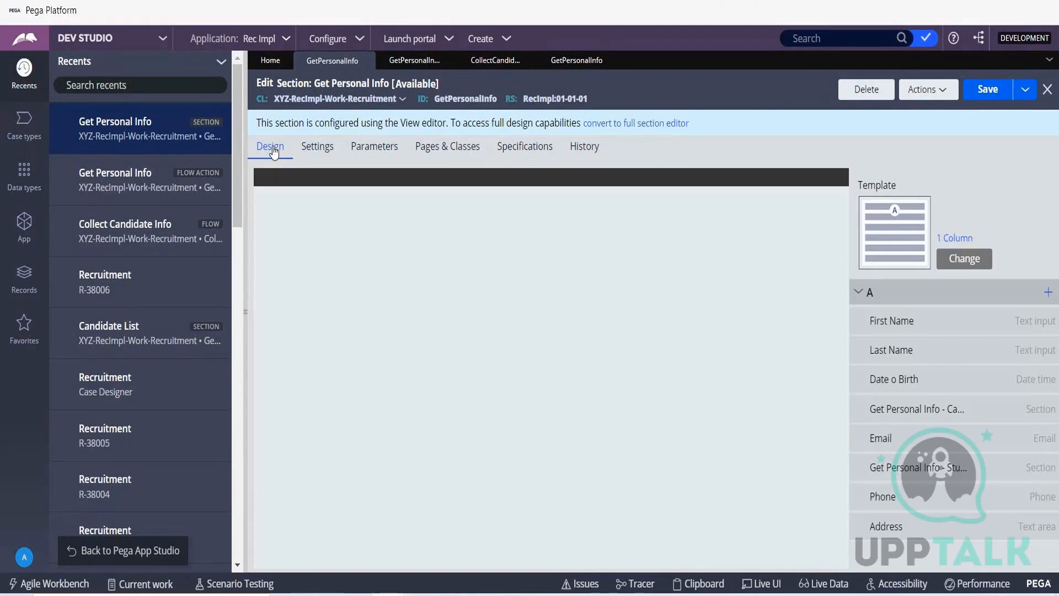
- Save the Get Personal Info section changes and reload the portal
{"action": "left_click", "coordinate": [977, 98]}
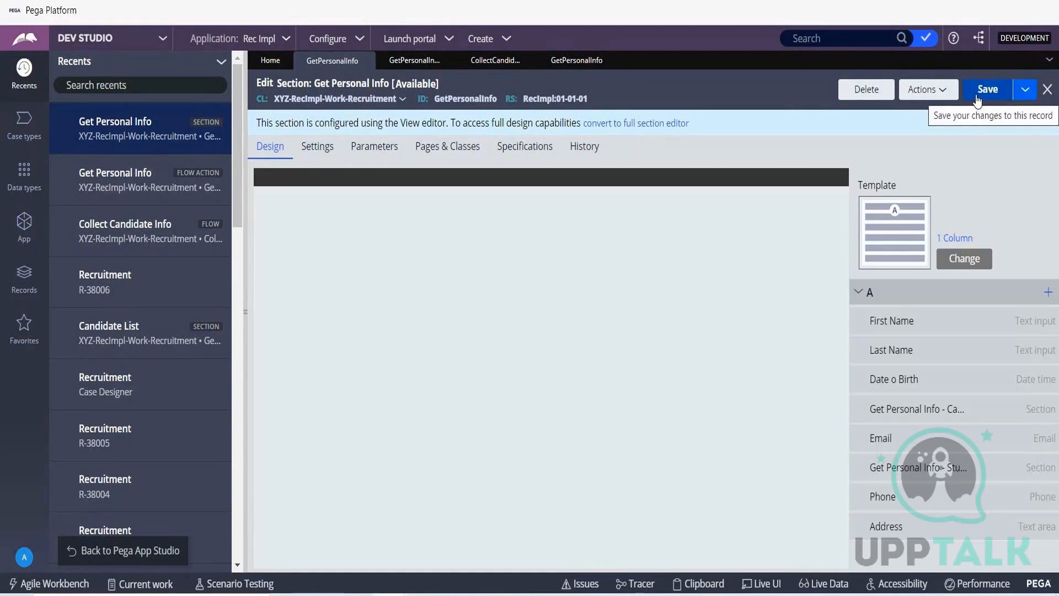
{"action": "left_click", "coordinate": [976, 99]}
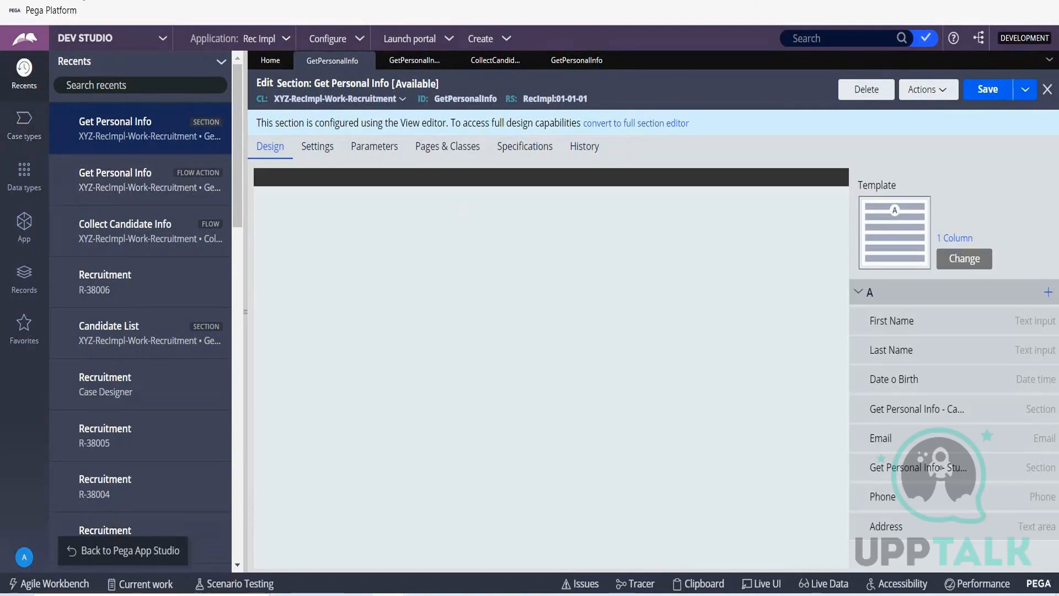
{"action": "left_click", "coordinate": [83, 0]}
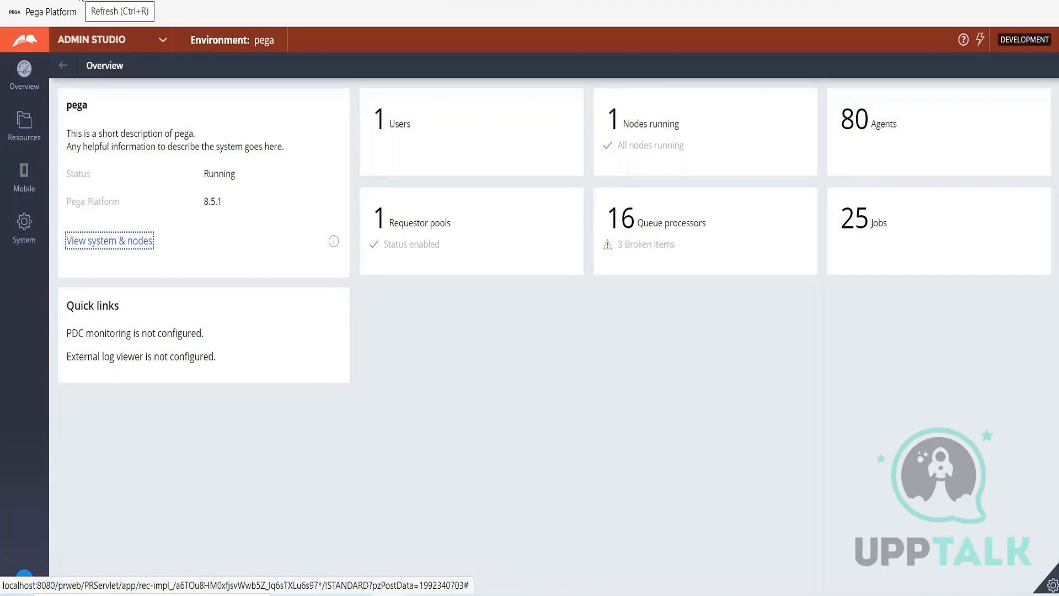
- Switch to App Studio and open the Recruitment case type
{"action": "left_click", "coordinate": [164, 42]}
{"action": "left_click", "coordinate": [78, 113]}
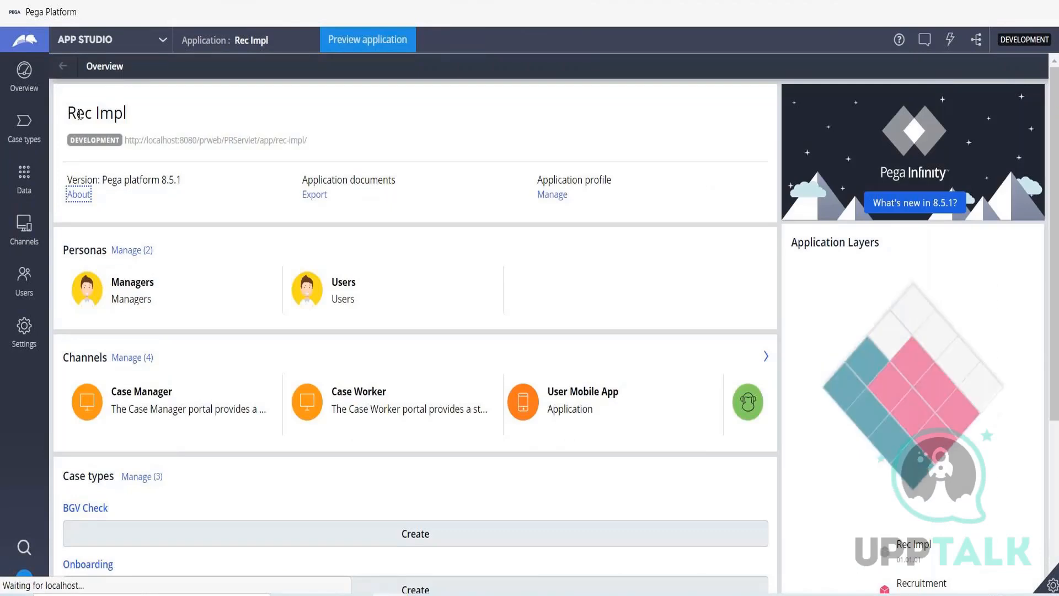
{"action": "left_click", "coordinate": [23, 126]}
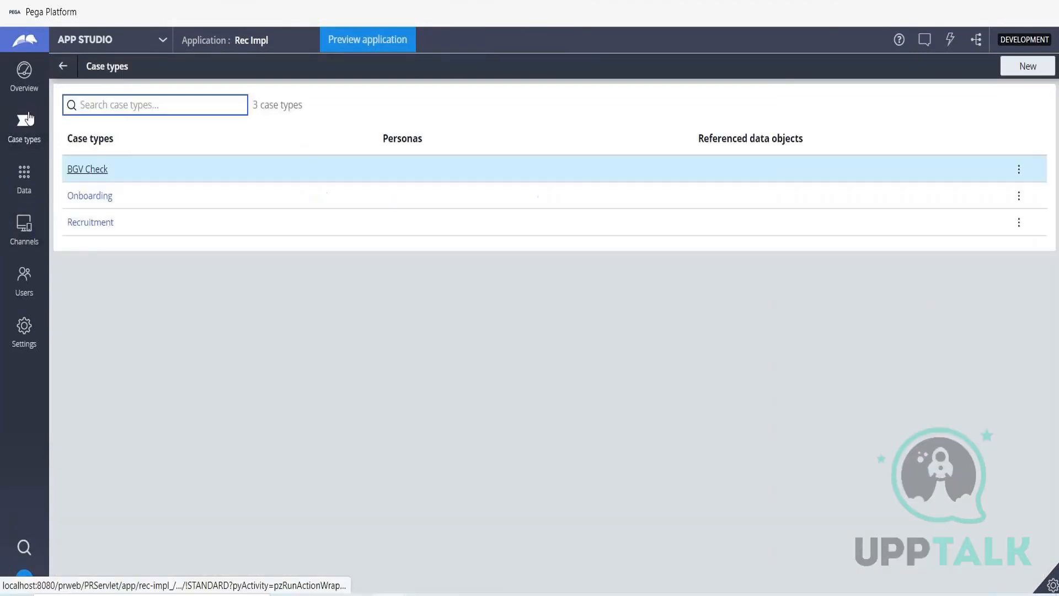
{"action": "left_click", "coordinate": [90, 222]}
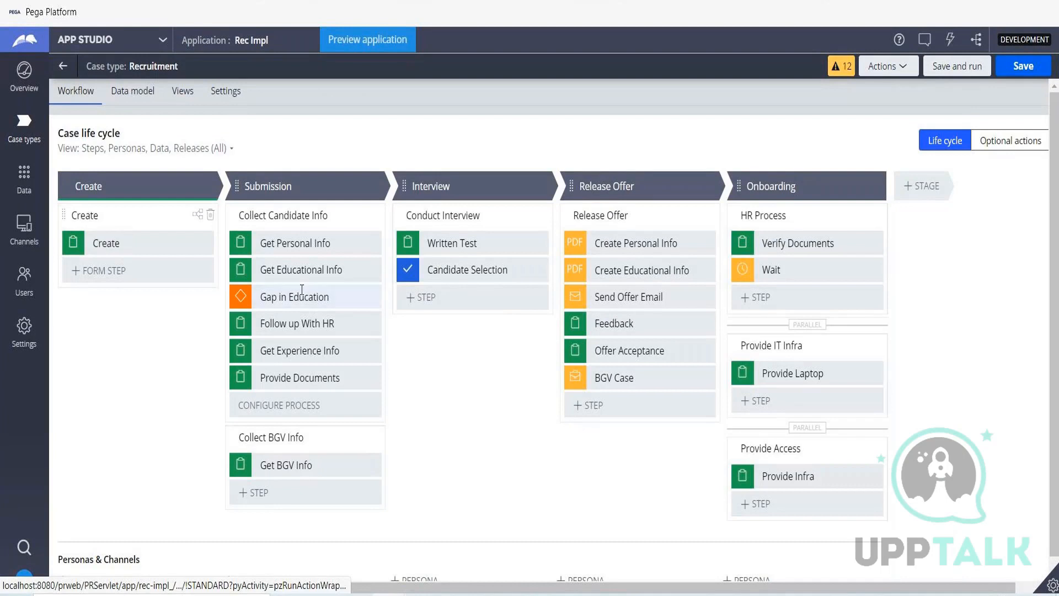
- Review the Get Personal Info view's fields, then open Collect Candidate Info in Dev Studio
{"action": "left_click", "coordinate": [294, 244]}
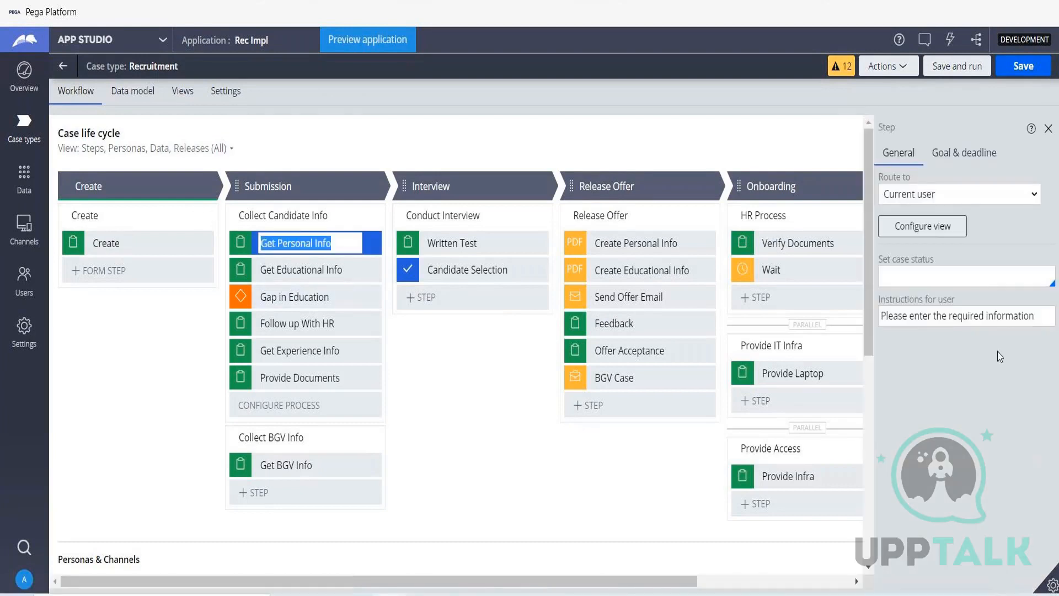
{"action": "left_click", "coordinate": [938, 236]}
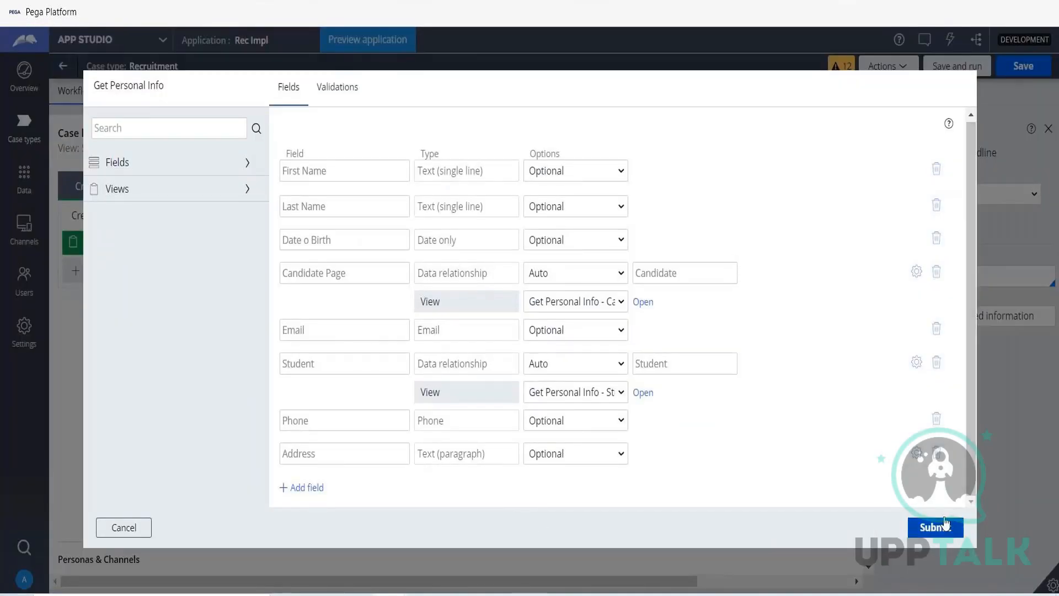
{"action": "left_click", "coordinate": [133, 540]}
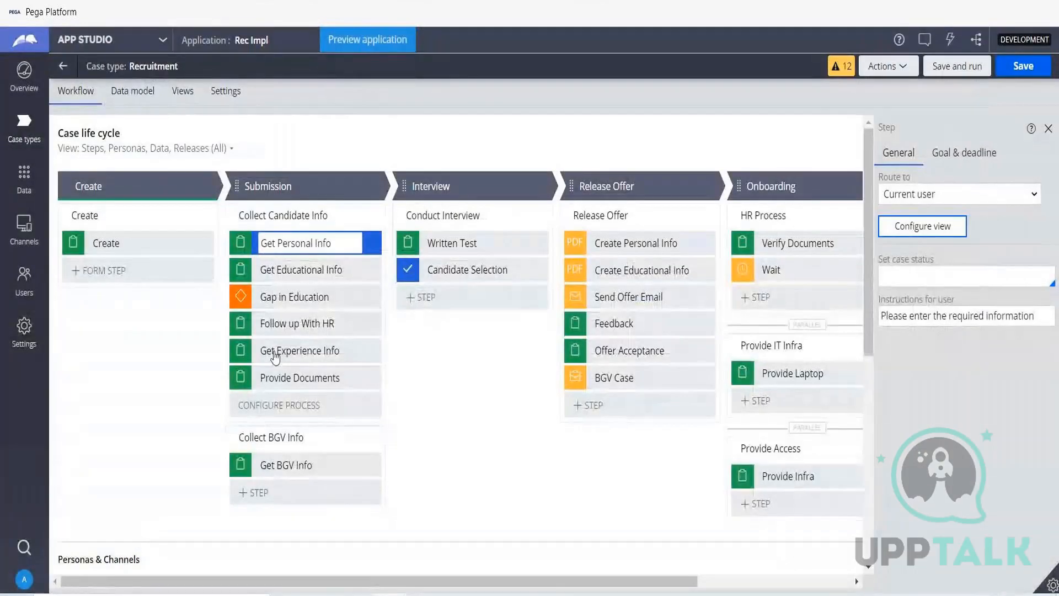
{"action": "left_click", "coordinate": [356, 215]}
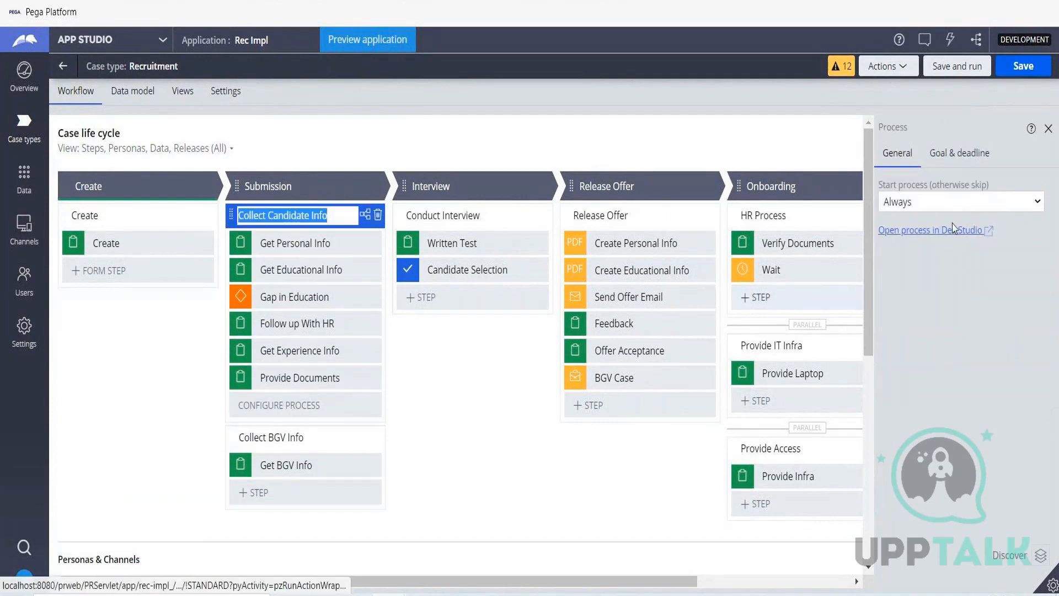
{"action": "left_click", "coordinate": [934, 229]}
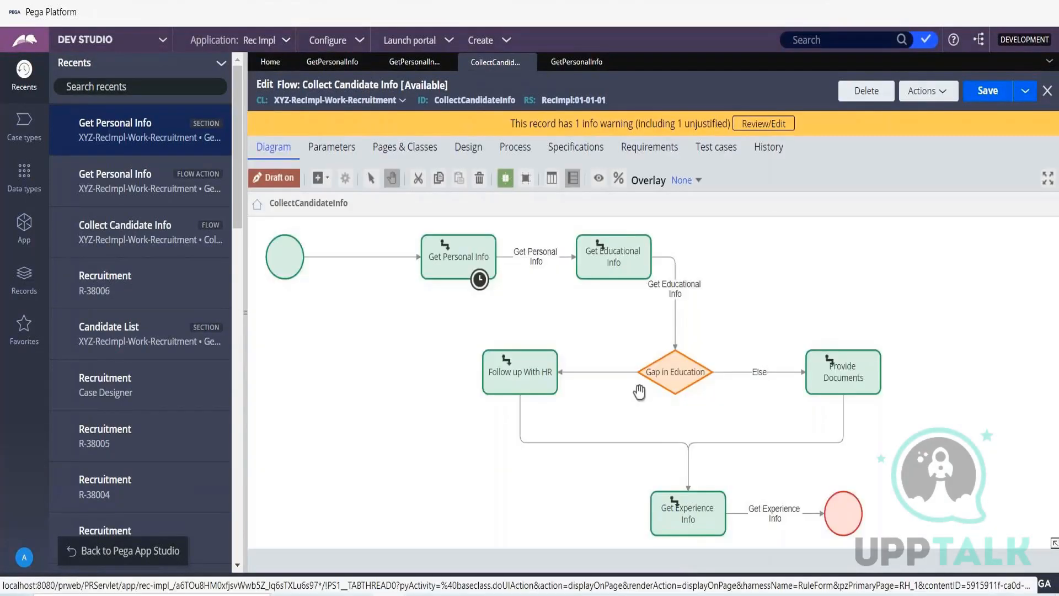
- Open the GetPersonalInfo flow action used by the Get Personal Info connector
{"action": "double_click", "coordinate": [538, 264]}
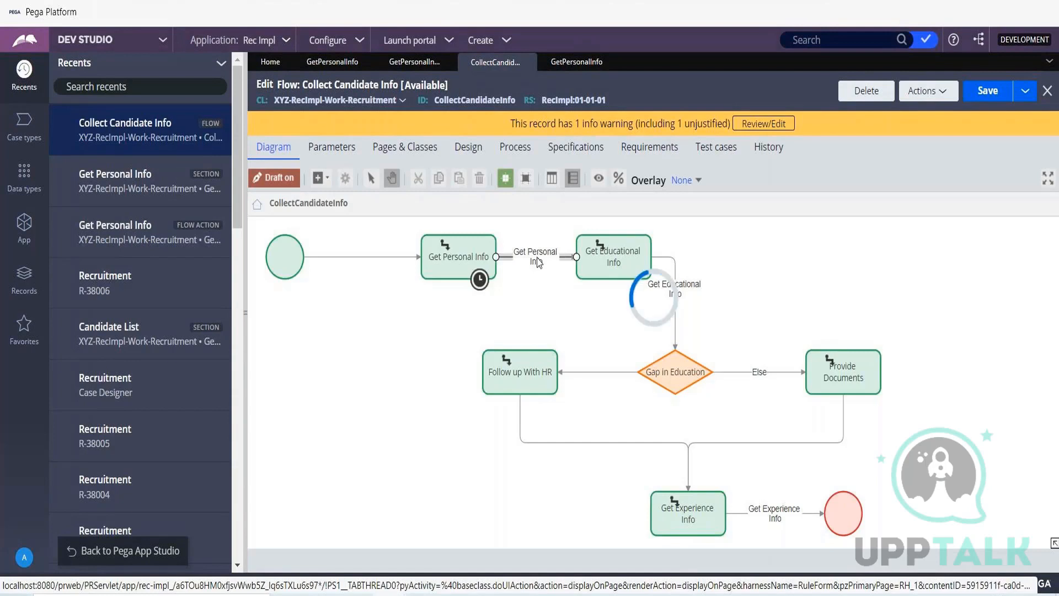
{"action": "left_click", "coordinate": [832, 485]}
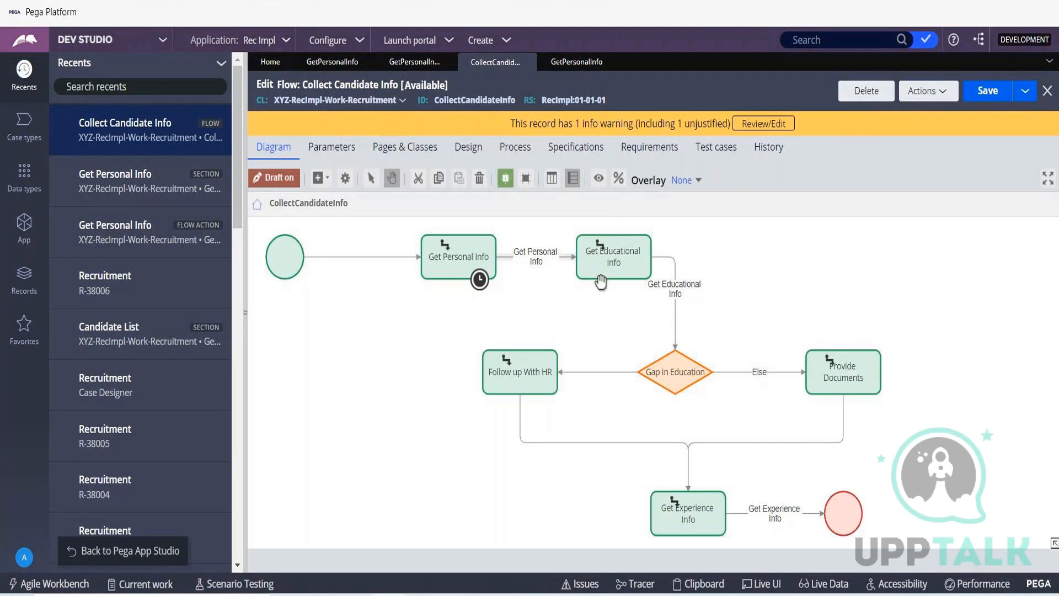
{"action": "double_click", "coordinate": [529, 258]}
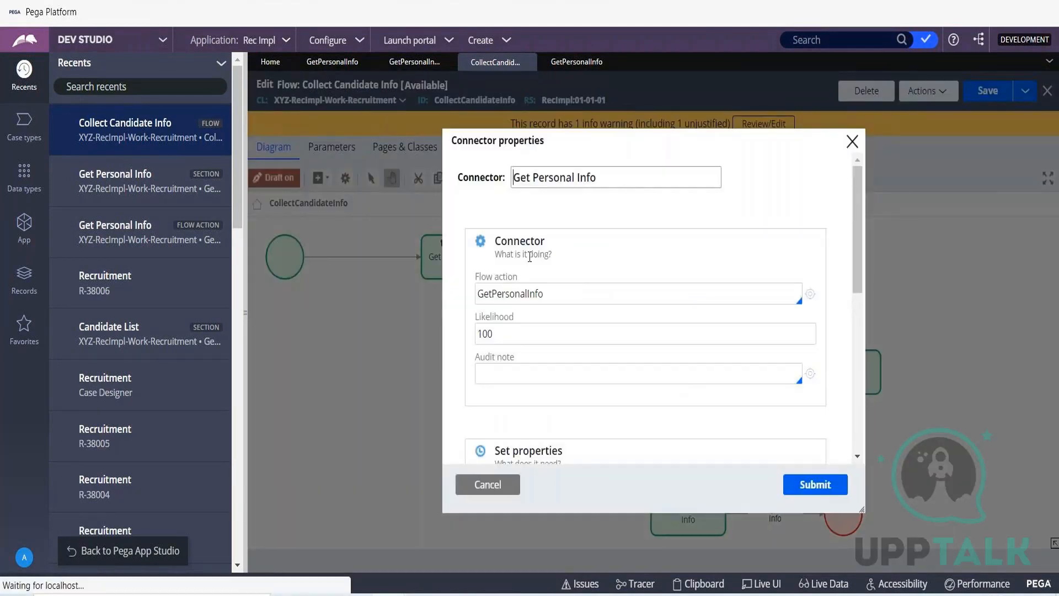
{"action": "left_click", "coordinate": [811, 296]}
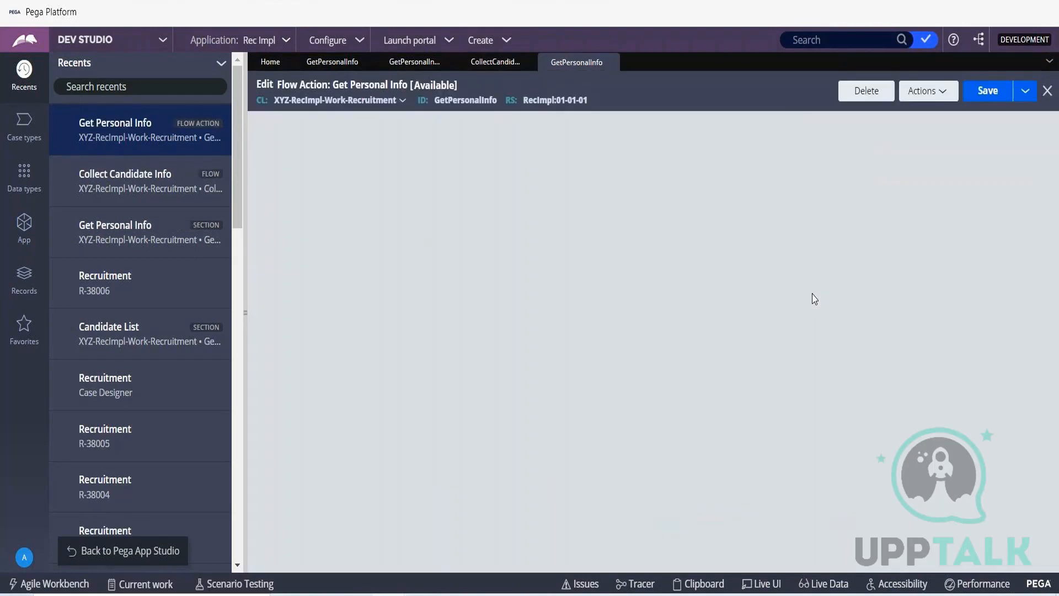
- Inspect the embedded Candidate Page section, then open the GetPersonalInfo section's design
{"action": "left_click", "coordinate": [552, 295]}
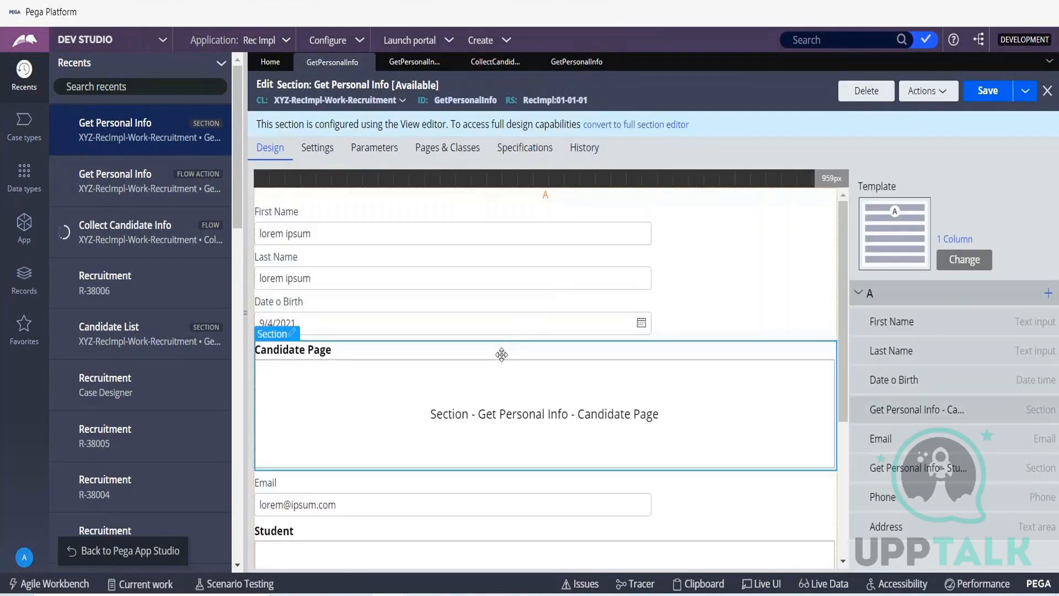
{"action": "double_click", "coordinate": [495, 380]}
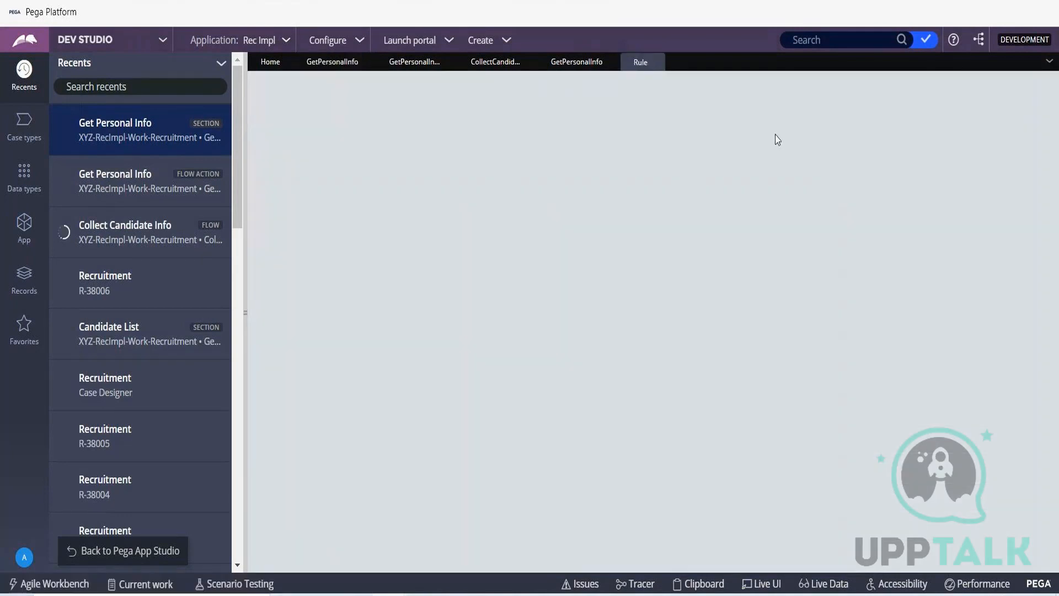
{"action": "left_click", "coordinate": [574, 62]}
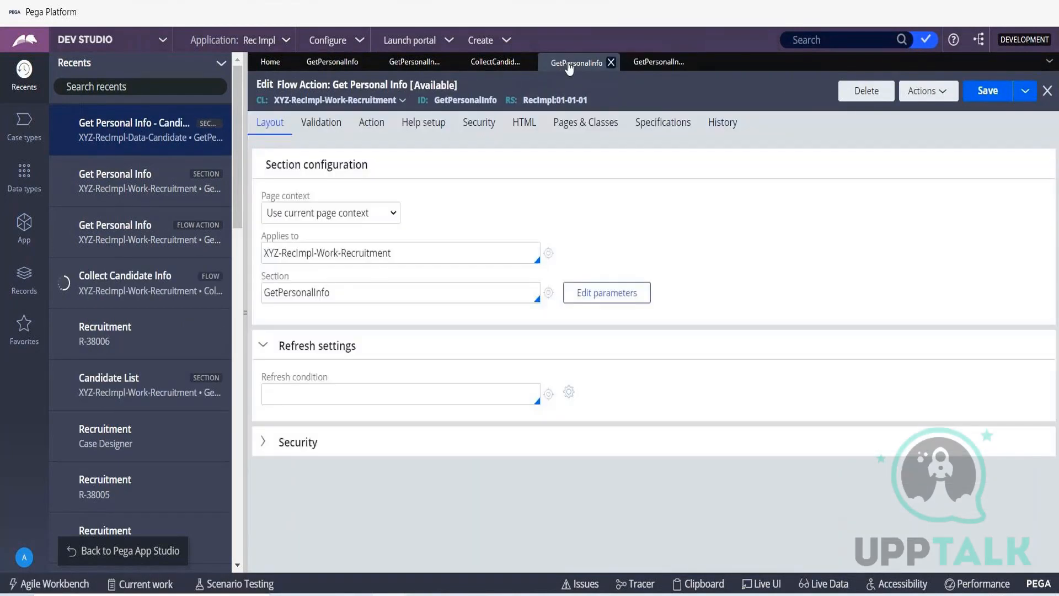
{"action": "left_click", "coordinate": [653, 67]}
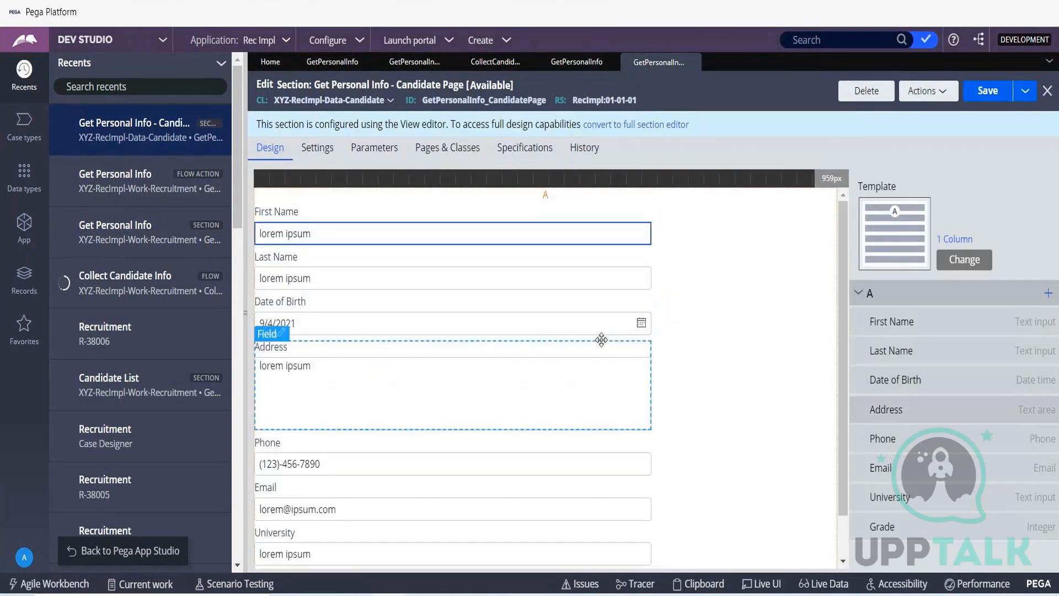
{"action": "left_click", "coordinate": [570, 61]}
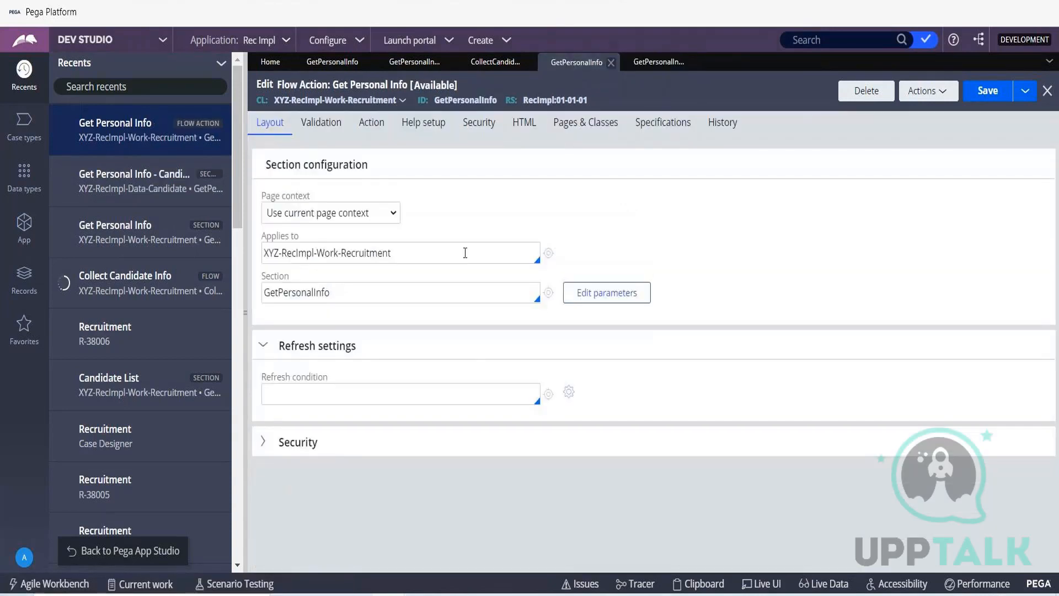
{"action": "left_click", "coordinate": [548, 293]}
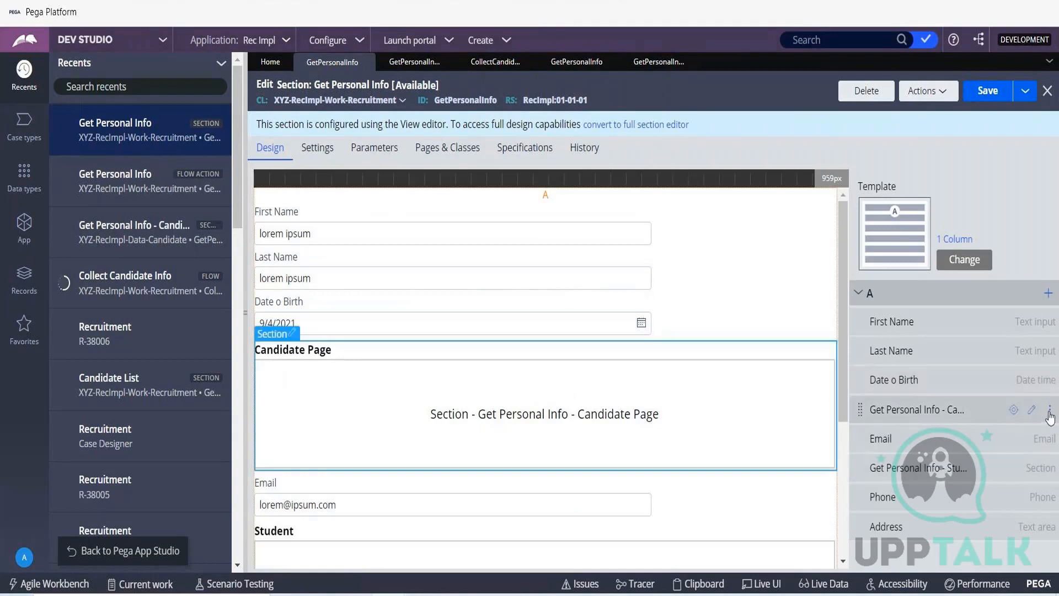
- Delete the embedded Candidate Page and Student sections from the section's field list
{"action": "left_click", "coordinate": [1049, 411]}
{"action": "left_click", "coordinate": [1042, 483]}
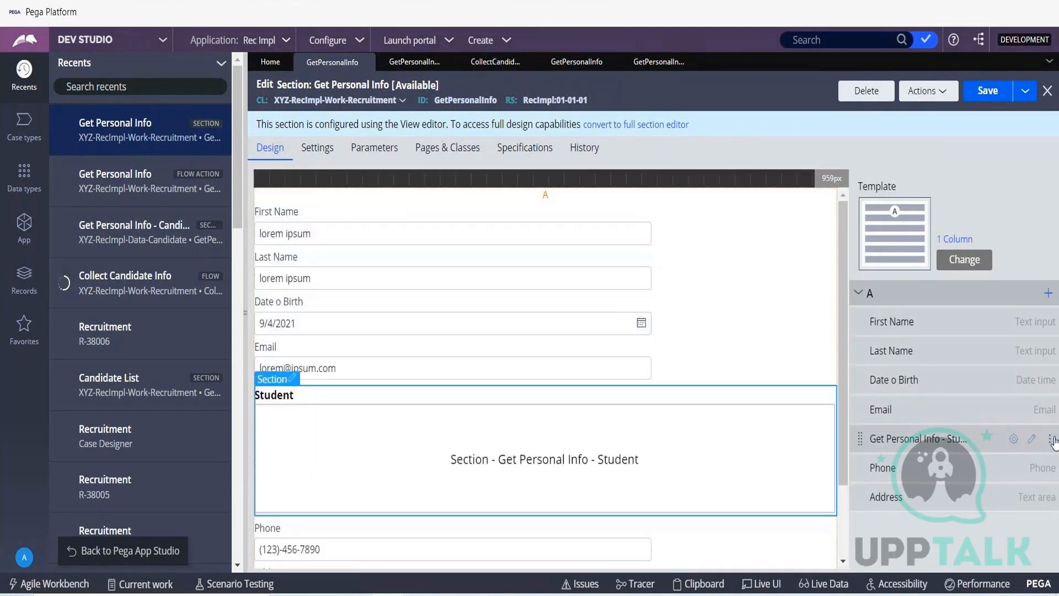
{"action": "left_click", "coordinate": [1049, 439]}
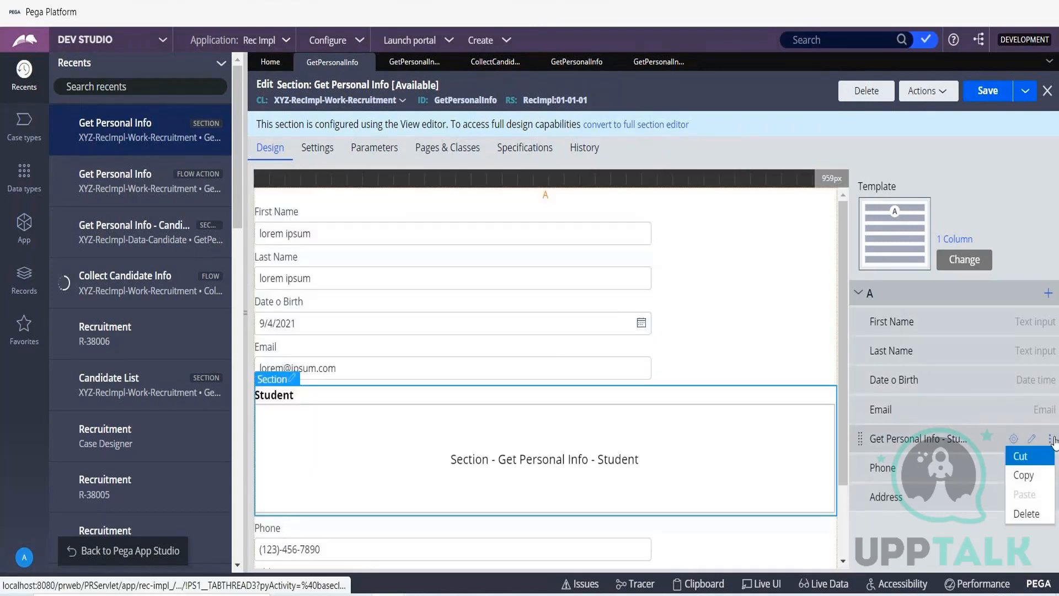
{"action": "left_click", "coordinate": [1027, 514]}
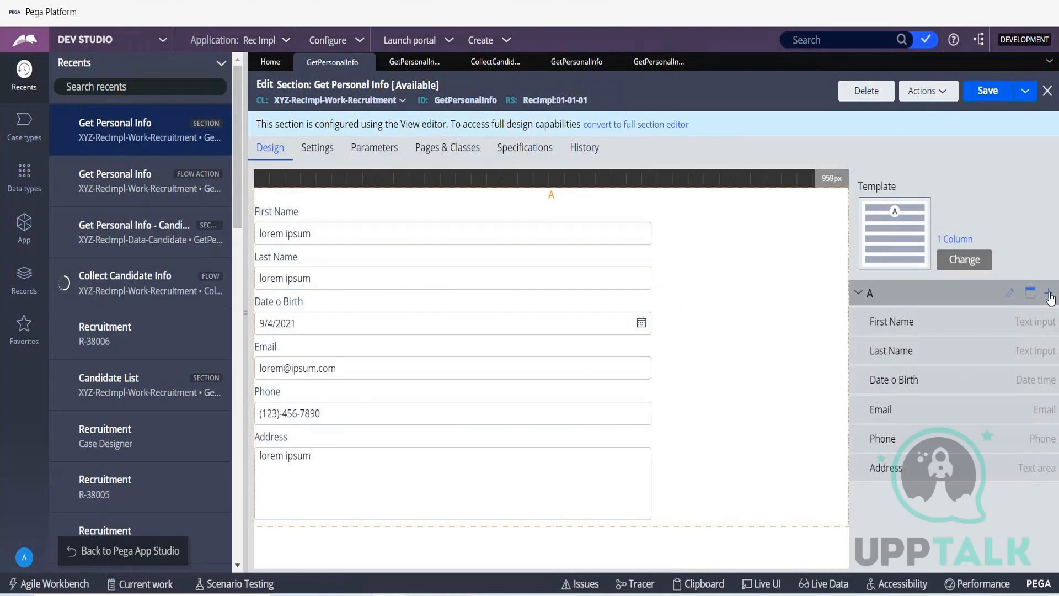
- Add a Dropdown picker field after Address and select it
{"action": "left_click", "coordinate": [1049, 295]}
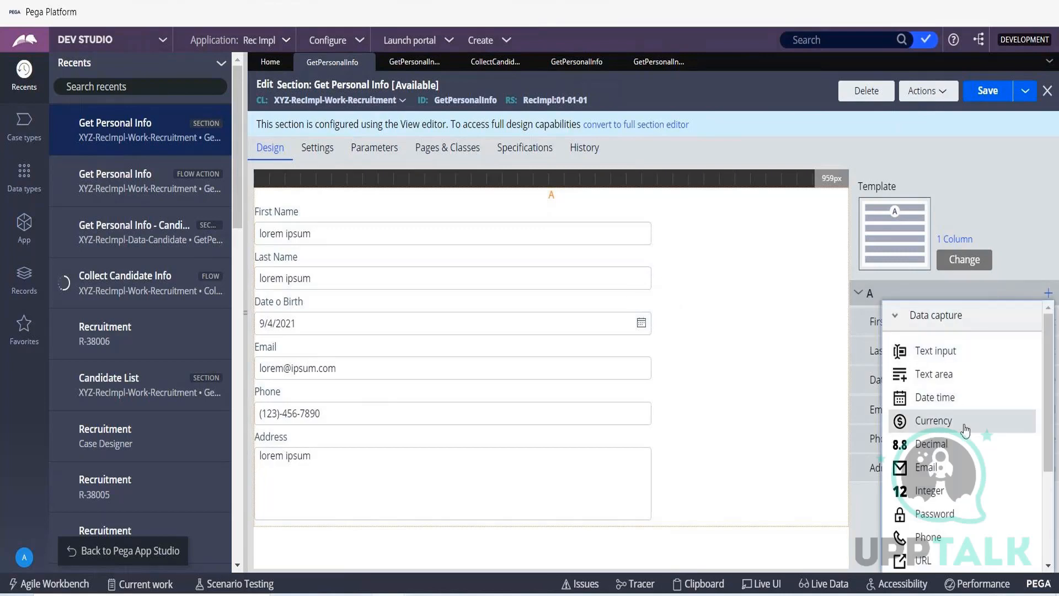
{"action": "scroll", "coordinate": [957, 492], "scroll_direction": "down", "scroll_amount": 1}
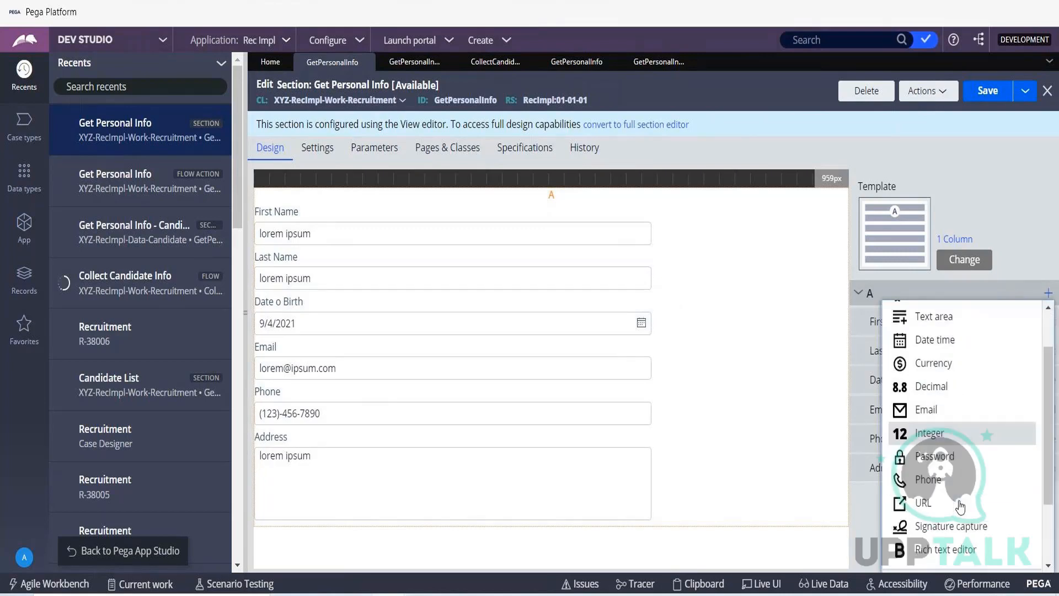
{"action": "scroll", "coordinate": [960, 506], "scroll_direction": "down", "scroll_amount": 1}
{"action": "scroll", "coordinate": [961, 507], "scroll_direction": "down", "scroll_amount": 1}
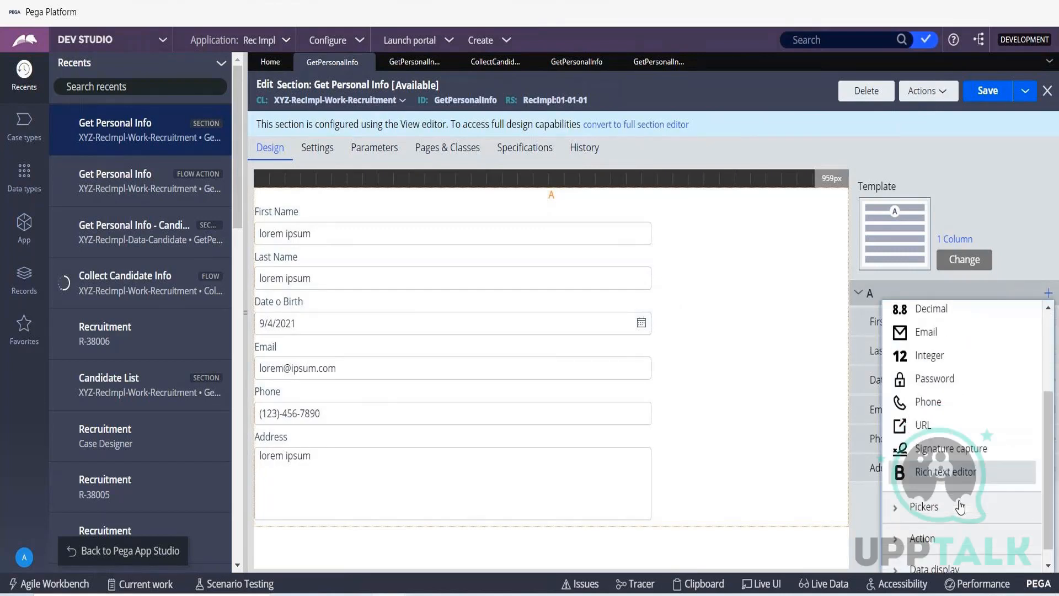
{"action": "left_click", "coordinate": [946, 485]}
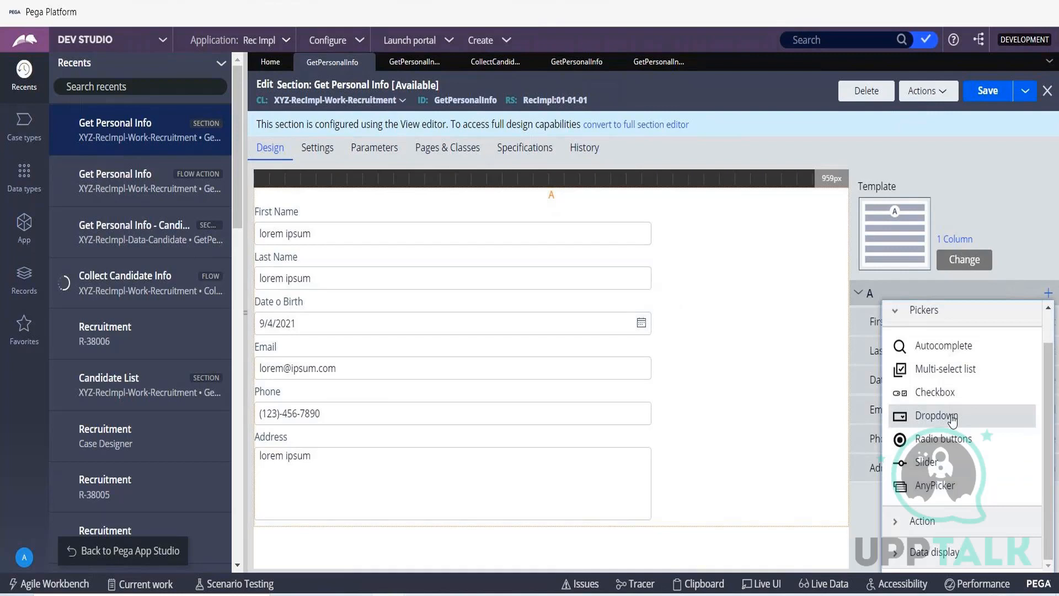
{"action": "left_click", "coordinate": [953, 420]}
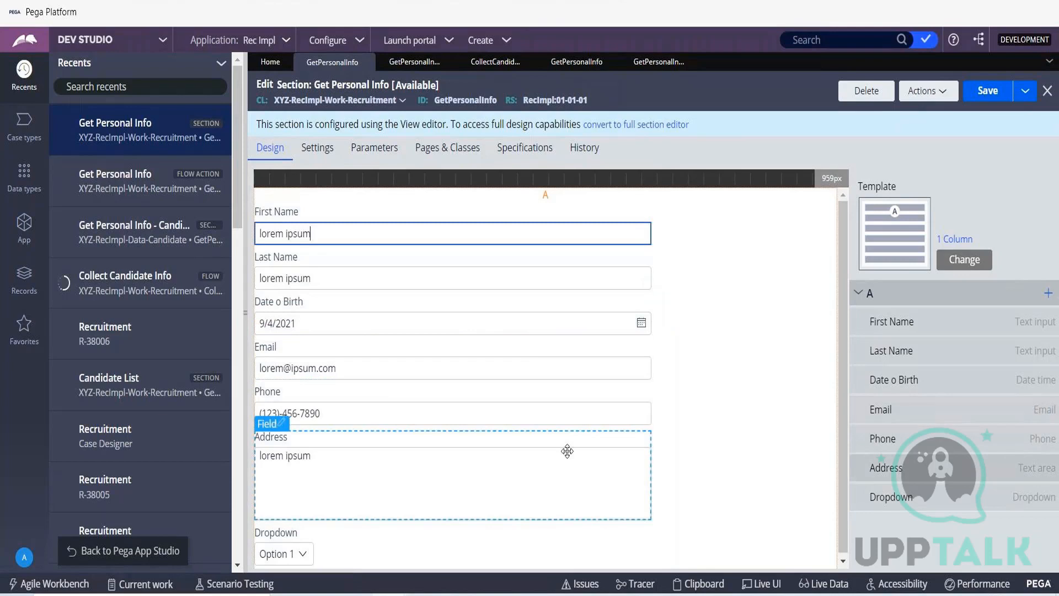
{"action": "left_click", "coordinate": [306, 547]}
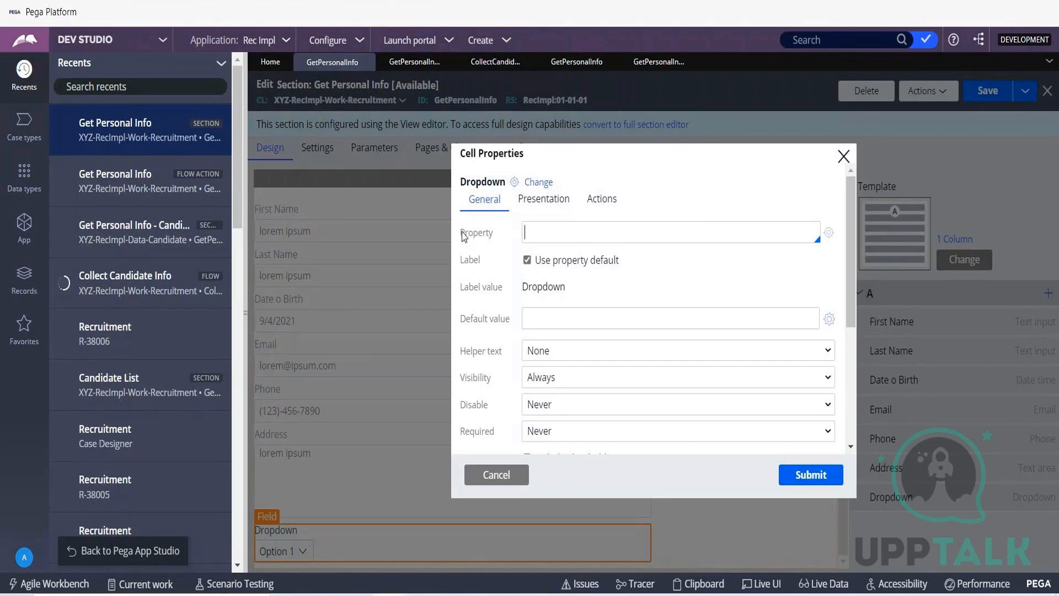
{"action": "left_click_drag", "start_coordinate": [461, 234], "coordinate": [504, 235]}
{"action": "left_click", "coordinate": [844, 157]}
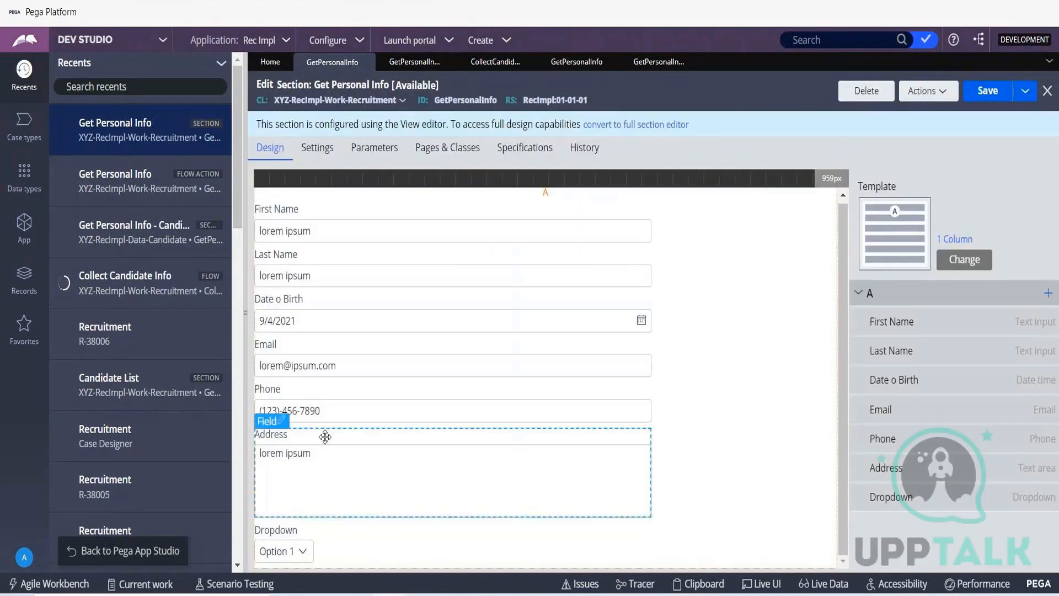
- Return to App Studio's Recruitment case and start a new field in Get Personal Info
{"action": "left_click", "coordinate": [119, 552]}
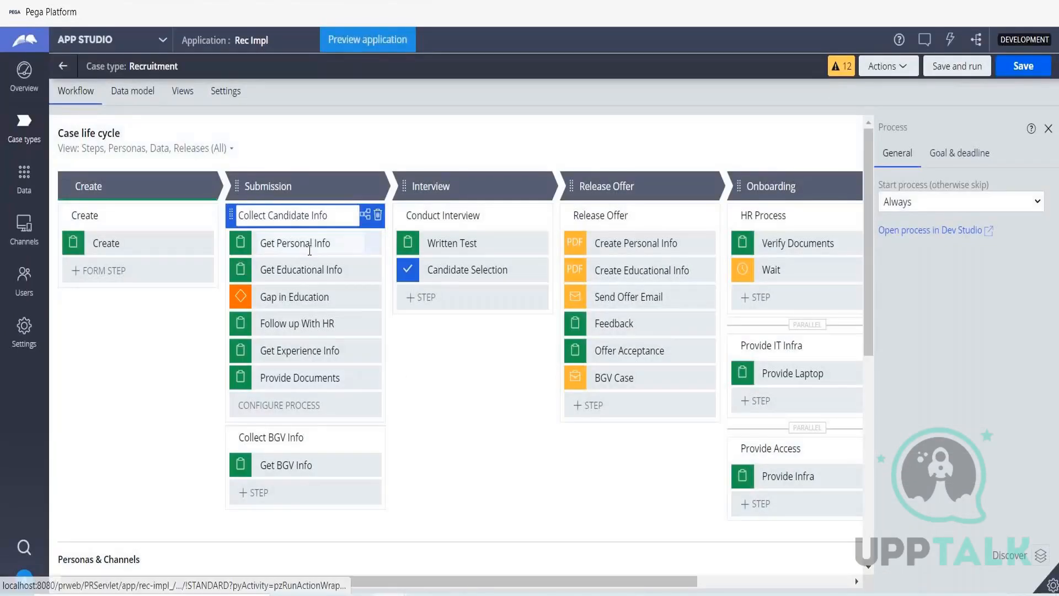
{"action": "left_click", "coordinate": [310, 249]}
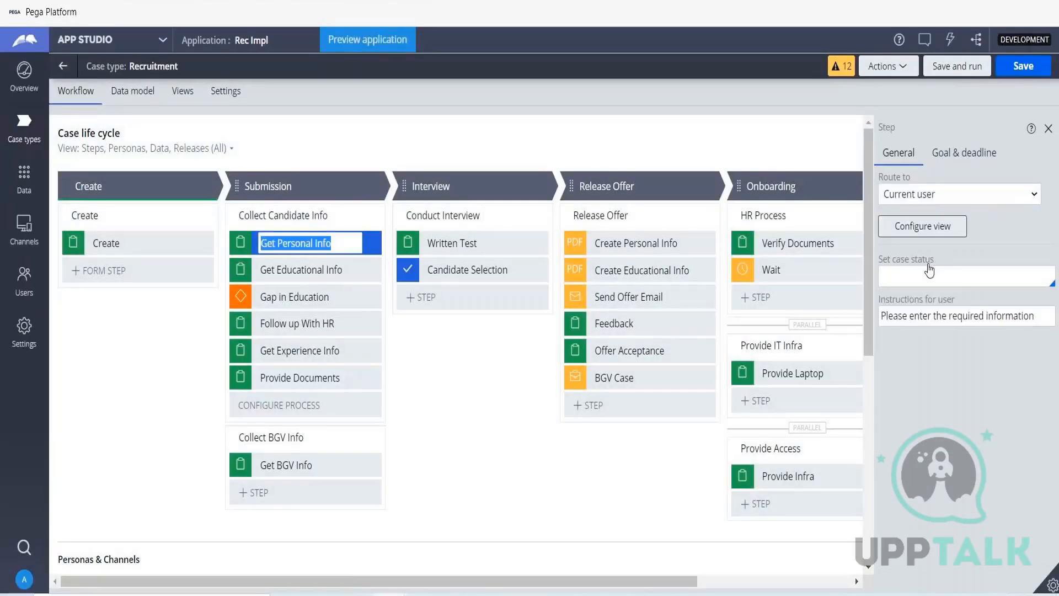
{"action": "left_click", "coordinate": [922, 226]}
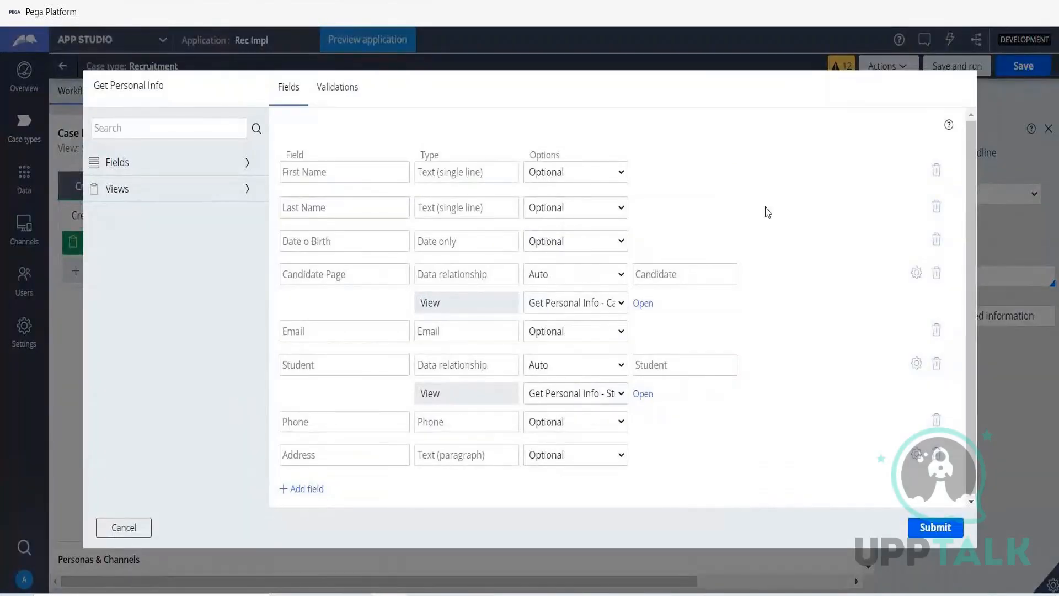
{"action": "left_click", "coordinate": [312, 490]}
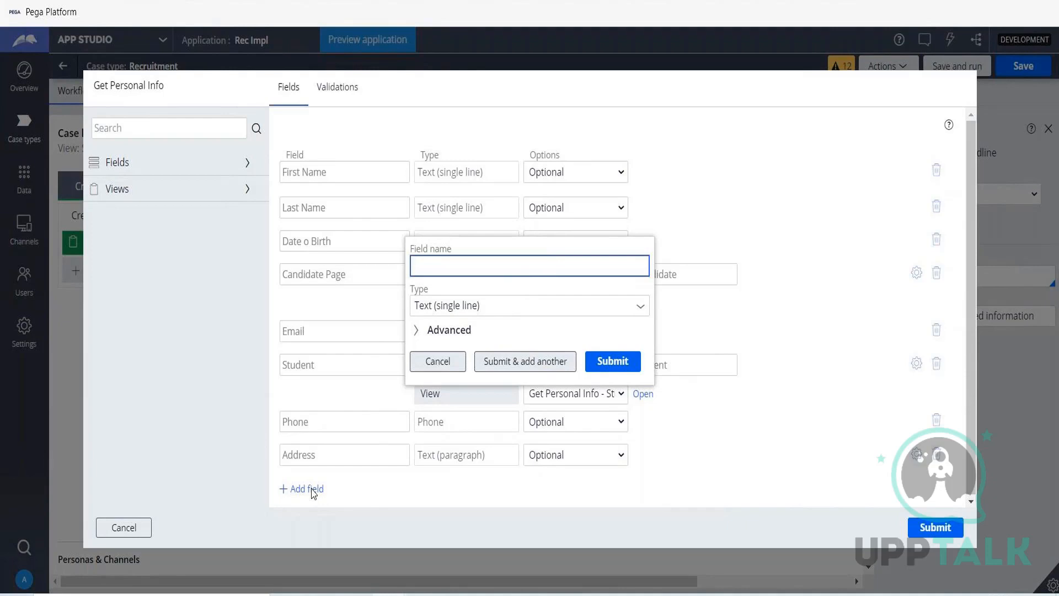
- Name the new field Marital Status and set its type to Picklist
{"action": "type", "text": "Marital"}
{"action": "key", "text": "Tab"}
{"action": "left_click", "coordinate": [496, 272]}
{"action": "type", "text": "Status"}
{"action": "key", "text": "Tab"}
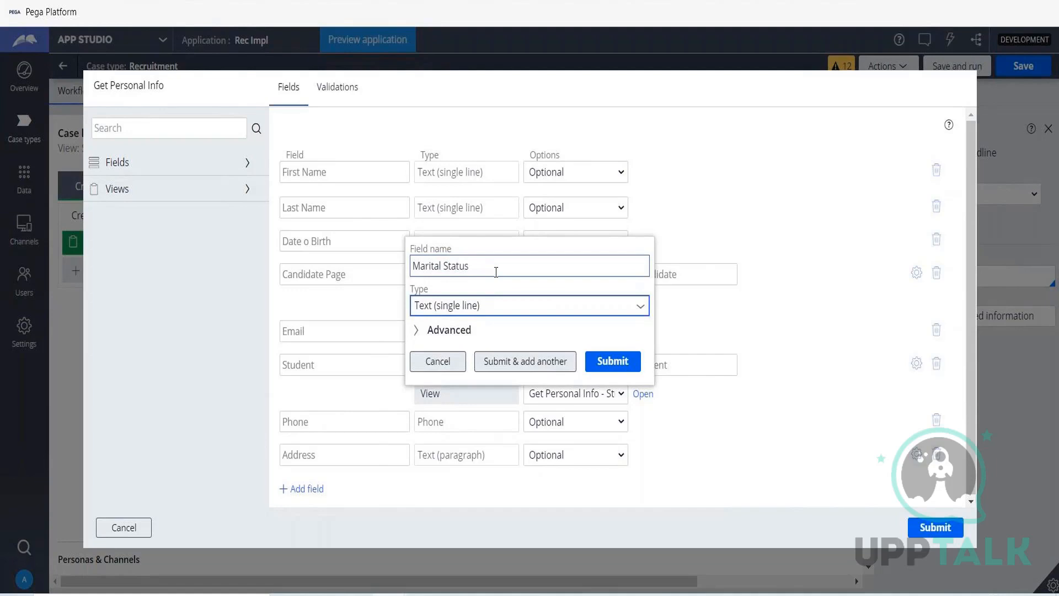
{"action": "type", "text": "pick"}
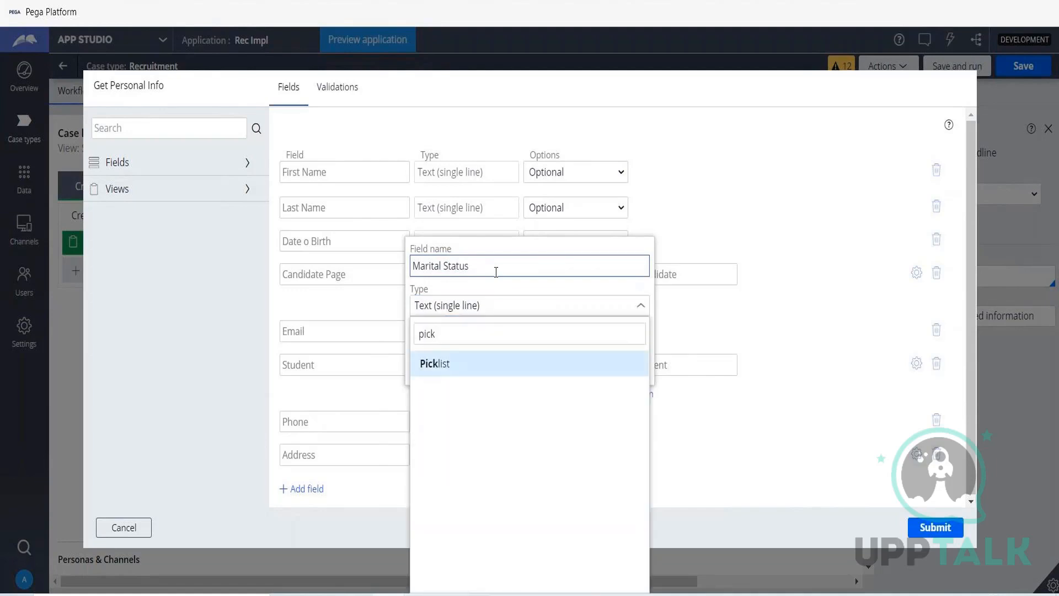
{"action": "key", "text": "Return"}
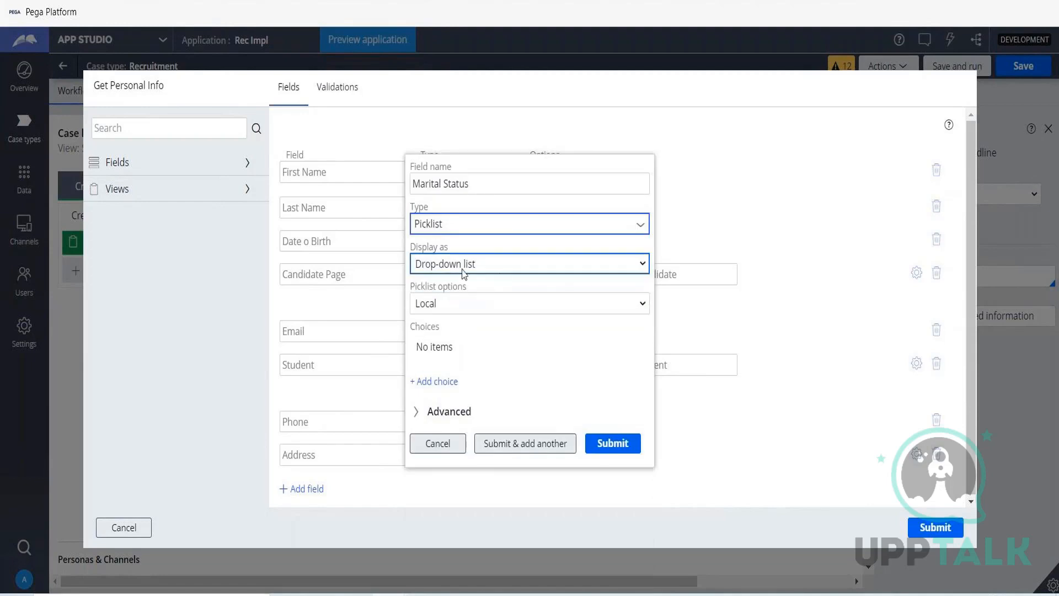
- Add choices Single, Married, Widowed and Do not wish to specify, then submit and add another
{"action": "left_click", "coordinate": [437, 385]}
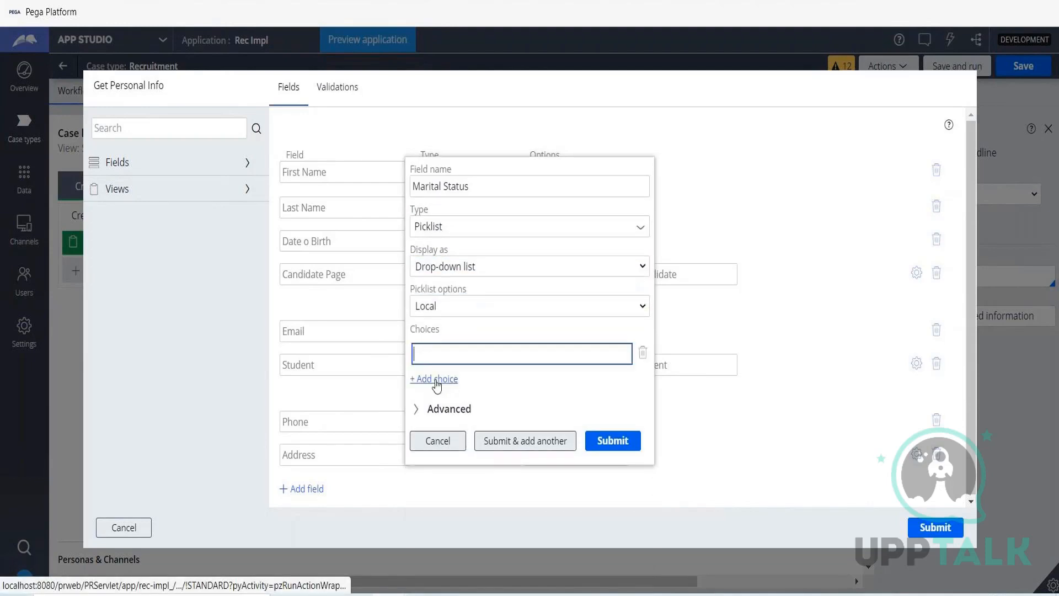
{"action": "type", "text": "Single"}
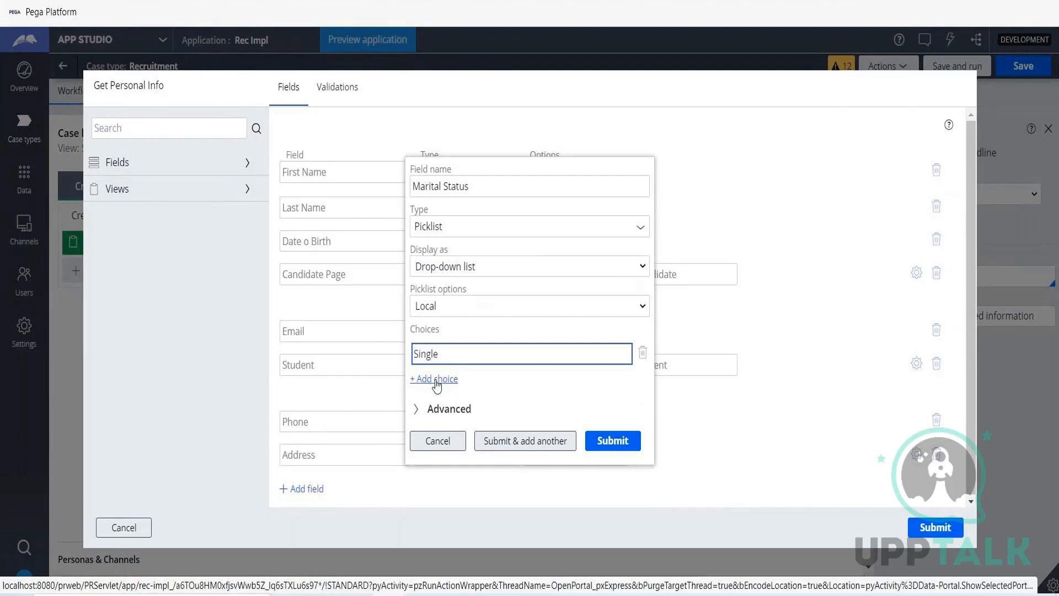
{"action": "left_click", "coordinate": [437, 379]}
{"action": "type", "text": "Married"}
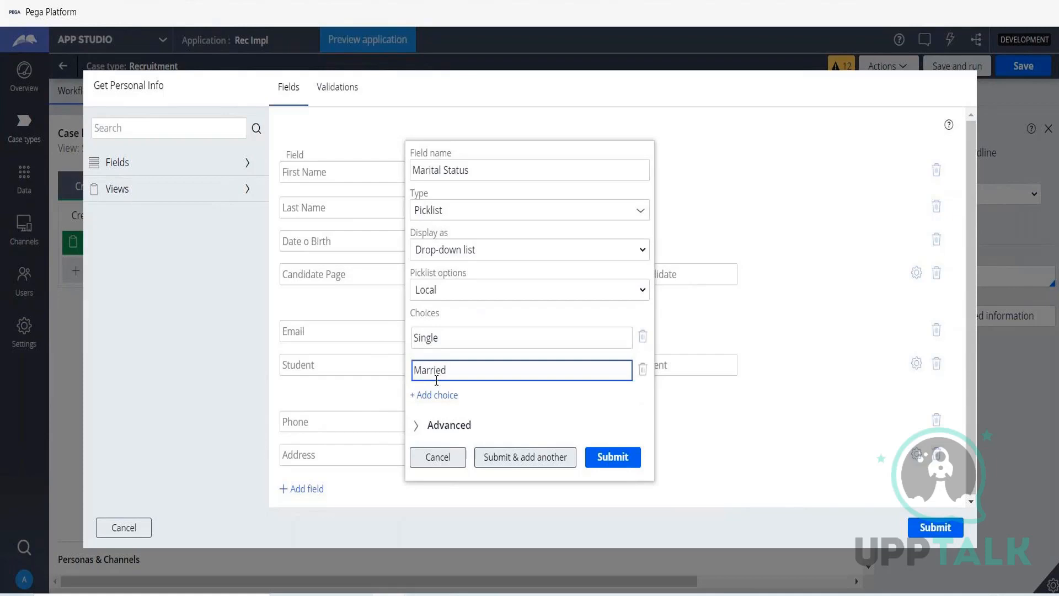
{"action": "left_click", "coordinate": [437, 394]}
{"action": "type", "text": "Widowed"}
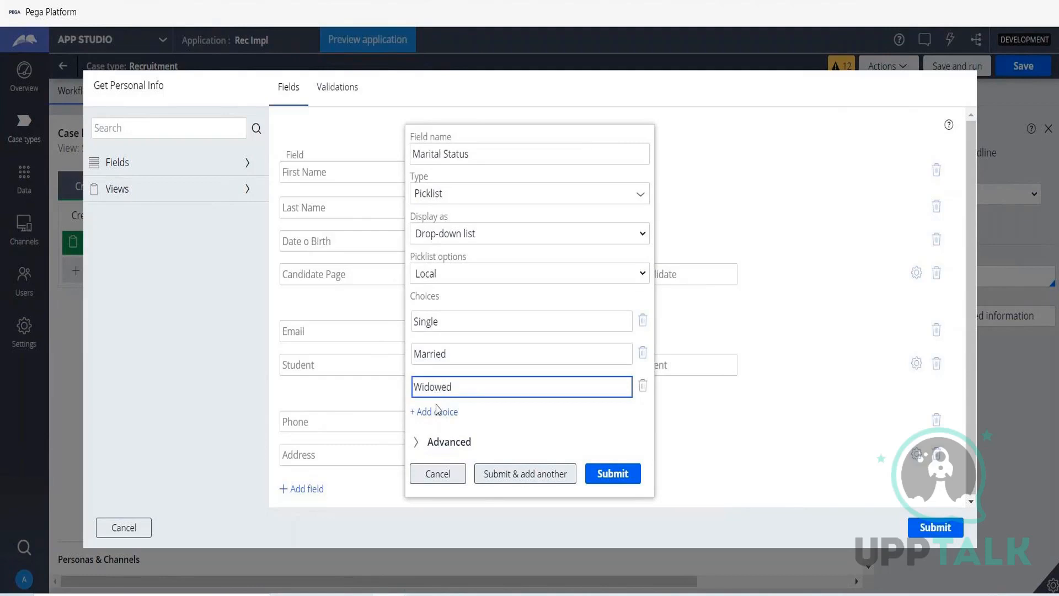
{"action": "left_click", "coordinate": [437, 411]}
{"action": "type", "text": "Do not wish to specify"}
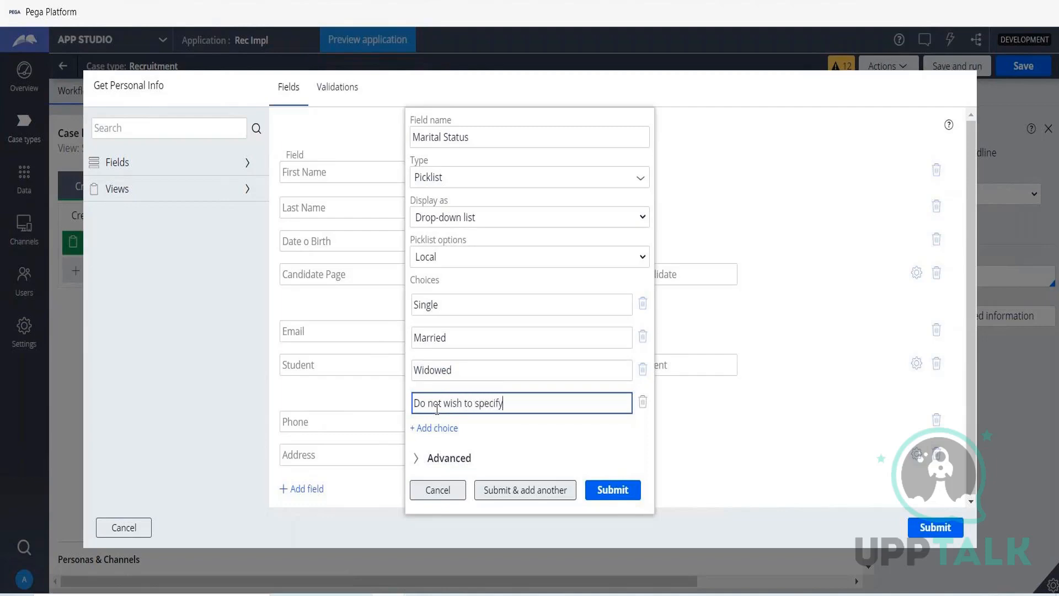
{"action": "left_click", "coordinate": [564, 501]}
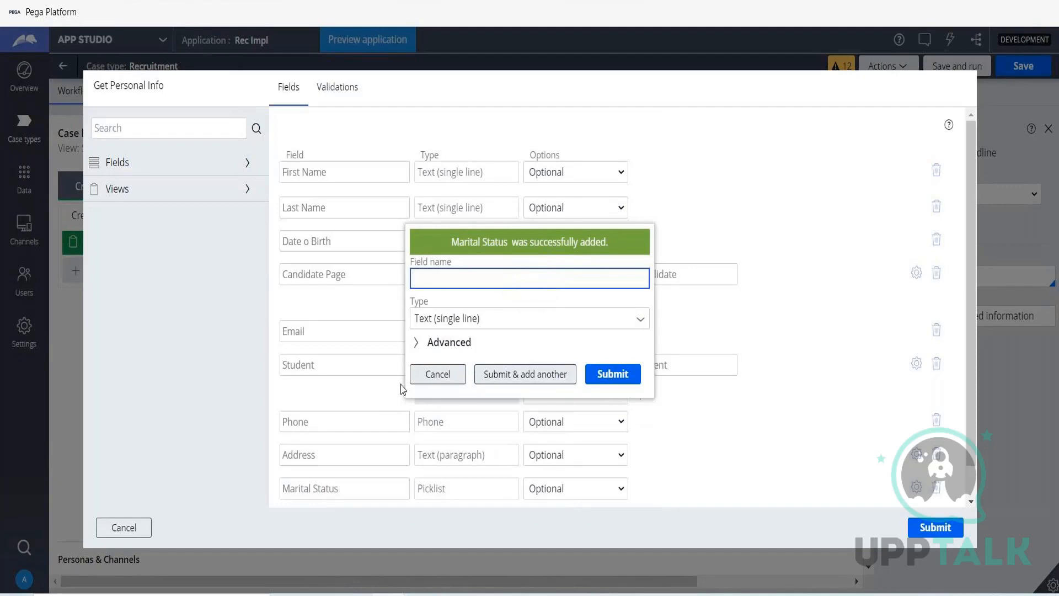
- Add a Spouse Name text field to the view
{"action": "type", "text": "Spose"}
{"action": "key", "text": "BackSpace"}
{"action": "type", "text": "use Name"}
{"action": "key", "text": "Tab"}
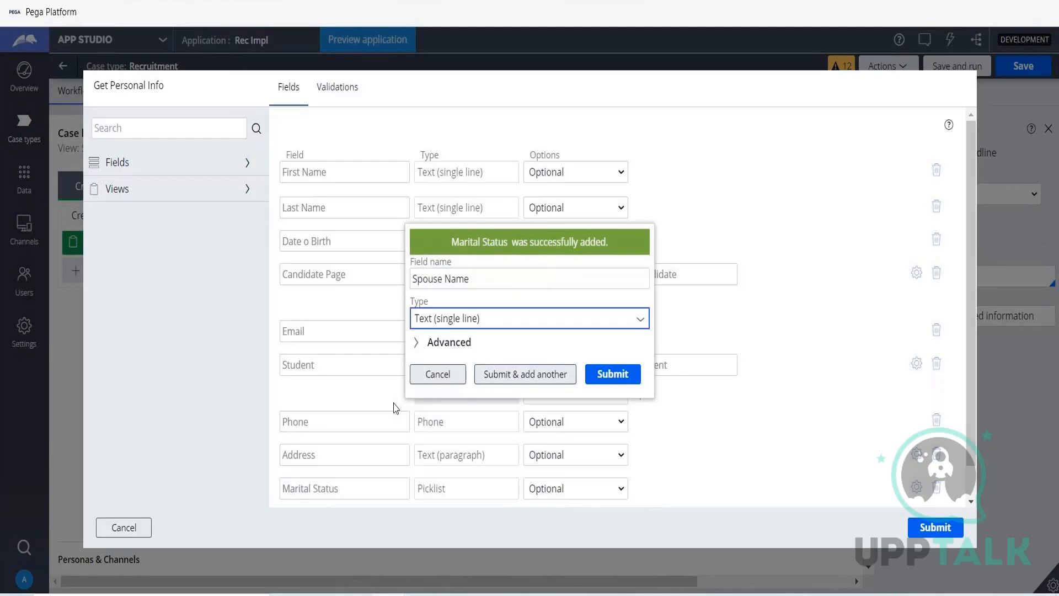
{"action": "left_click", "coordinate": [636, 377]}
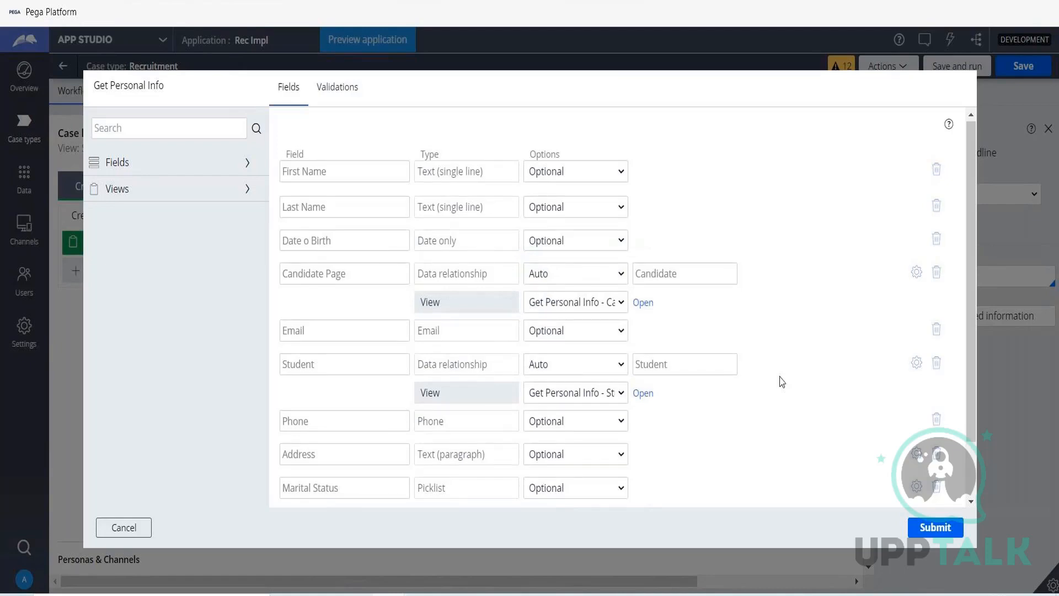
- Remove the Candidate Page and Student embedded sections and submit the view
{"action": "scroll", "coordinate": [782, 381], "scroll_direction": "down", "scroll_amount": 2}
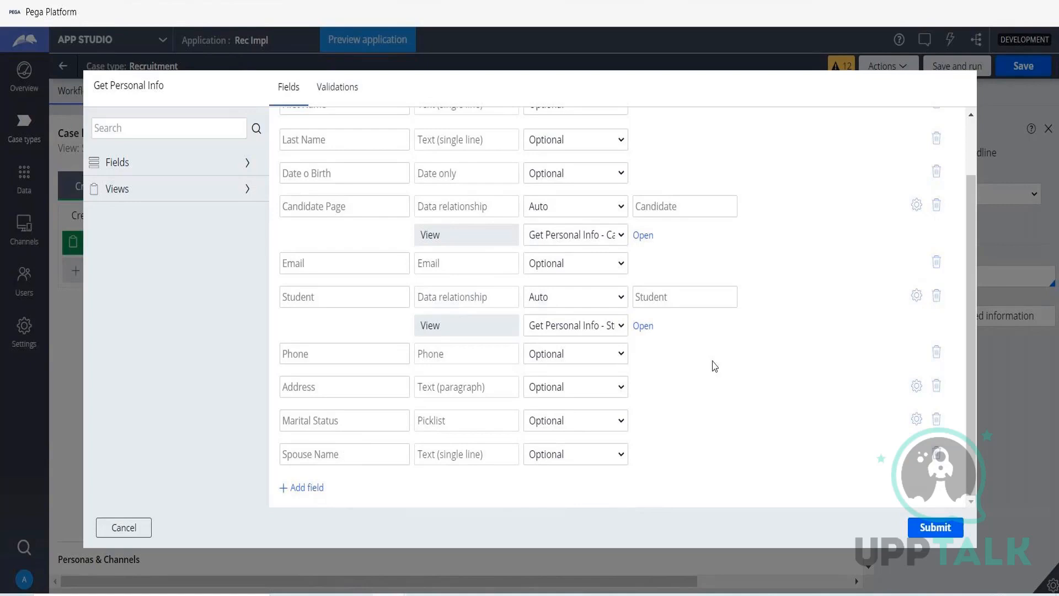
{"action": "scroll", "coordinate": [712, 364], "scroll_direction": "up", "scroll_amount": 2}
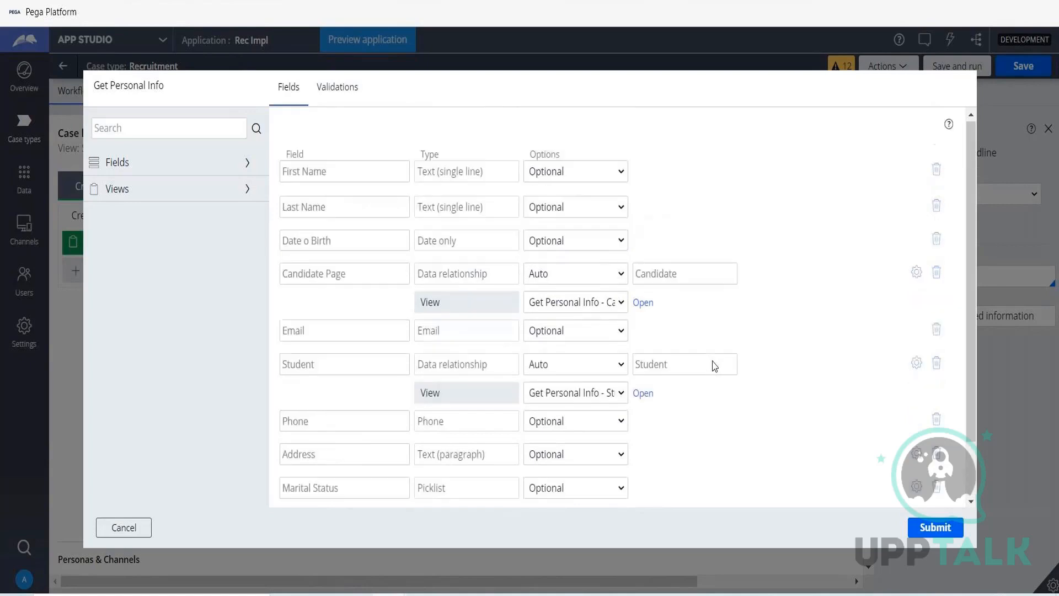
{"action": "left_click", "coordinate": [937, 273]}
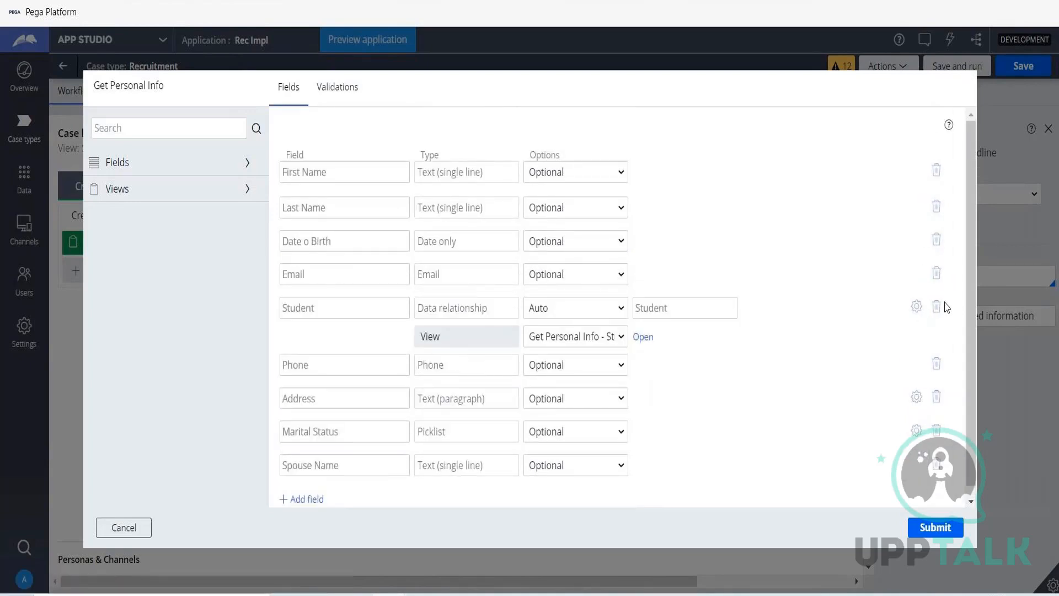
{"action": "left_click", "coordinate": [934, 307]}
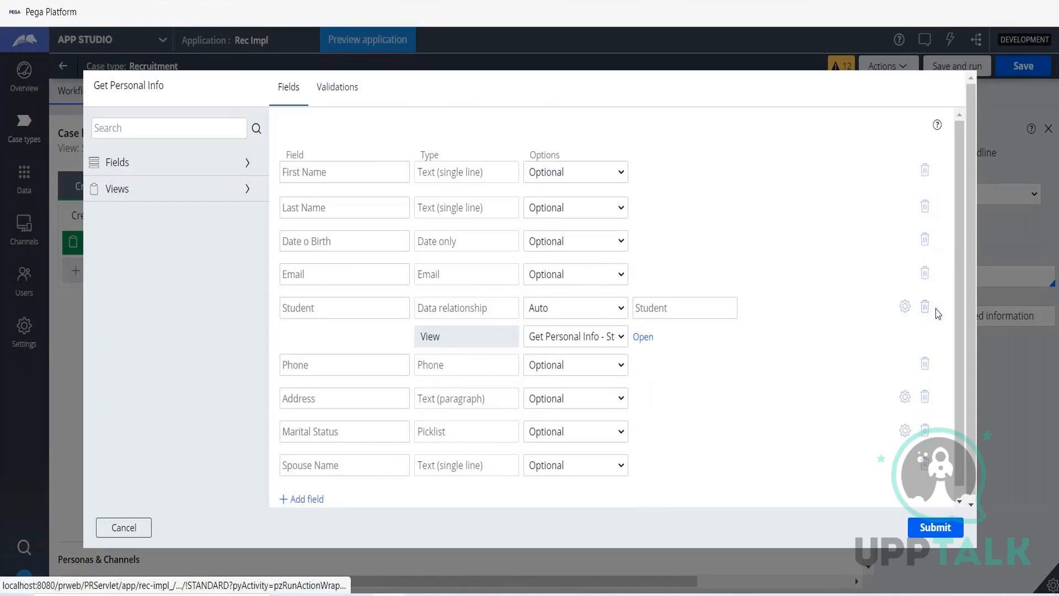
{"action": "left_click", "coordinate": [932, 530]}
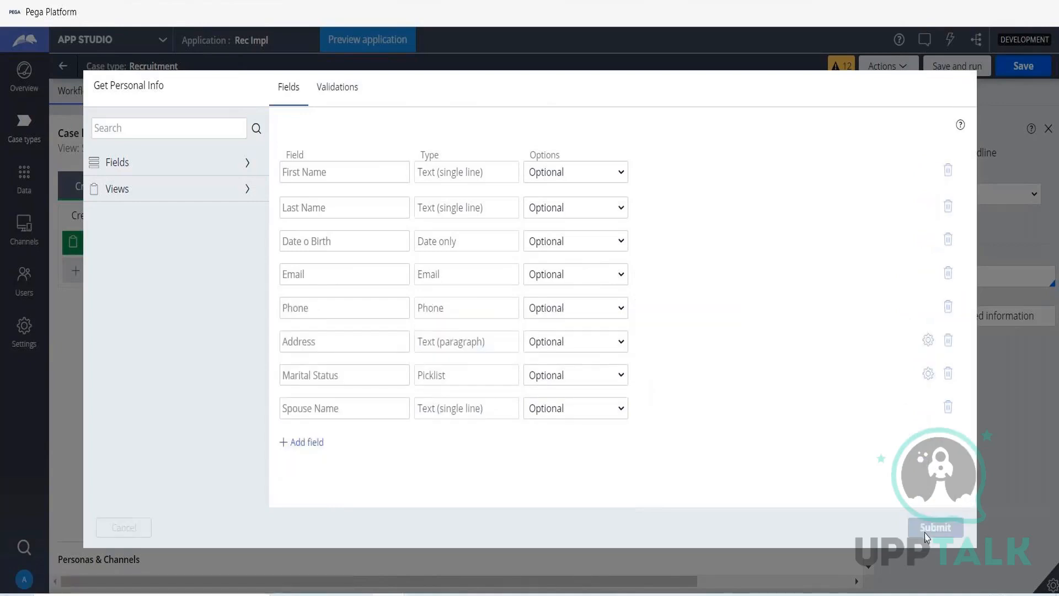
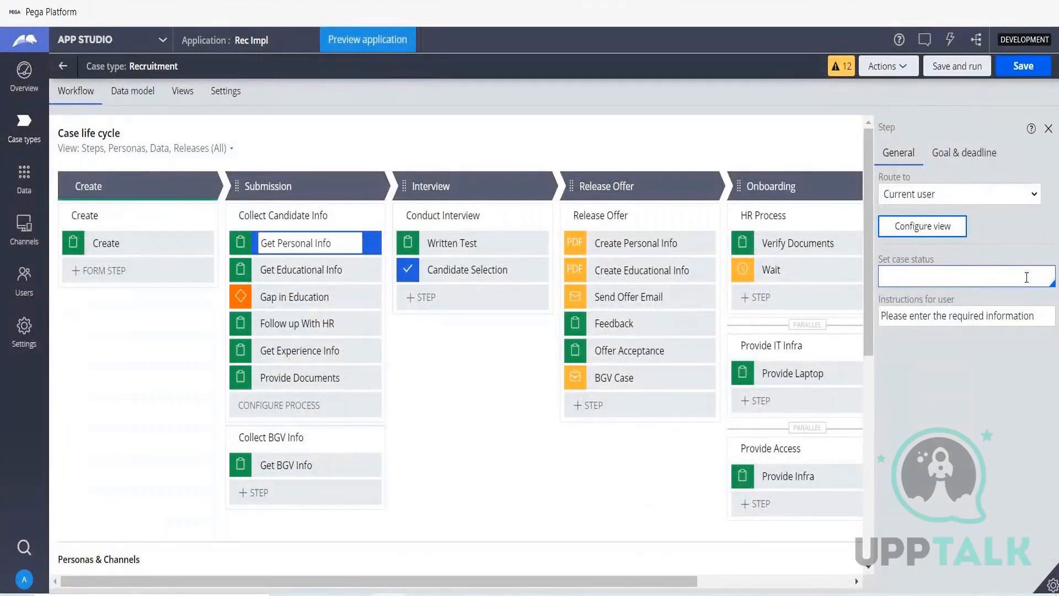
- Save the Recruitment case type and display the Collect Candidate Info process flow
{"action": "left_click", "coordinate": [1021, 65]}
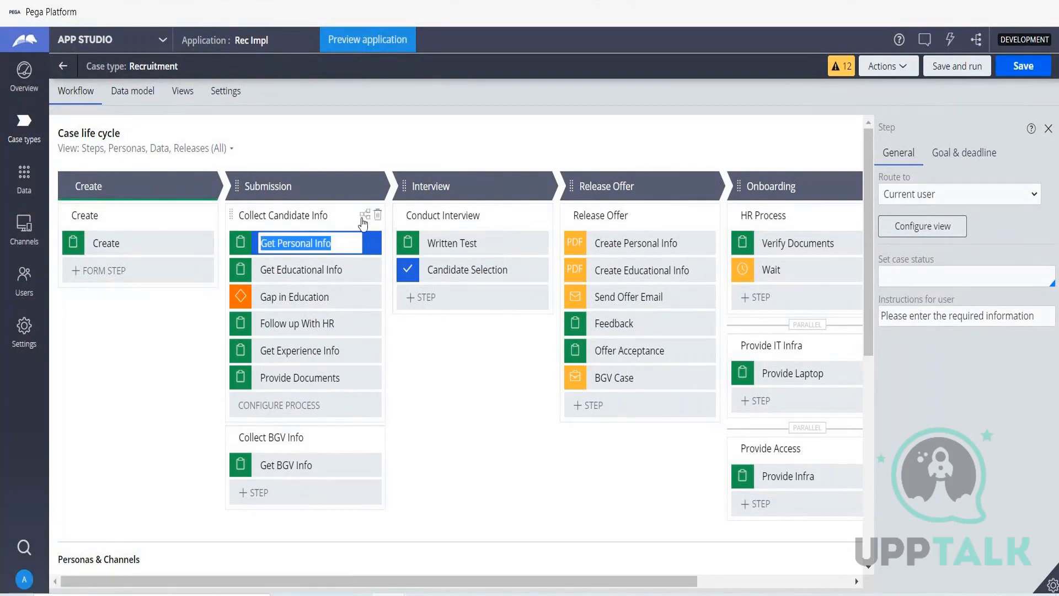
{"action": "left_click", "coordinate": [363, 219]}
- Open Collect Candidate Info in Dev Studio and open the Get Personal Info connector's properties
{"action": "left_click", "coordinate": [987, 135]}
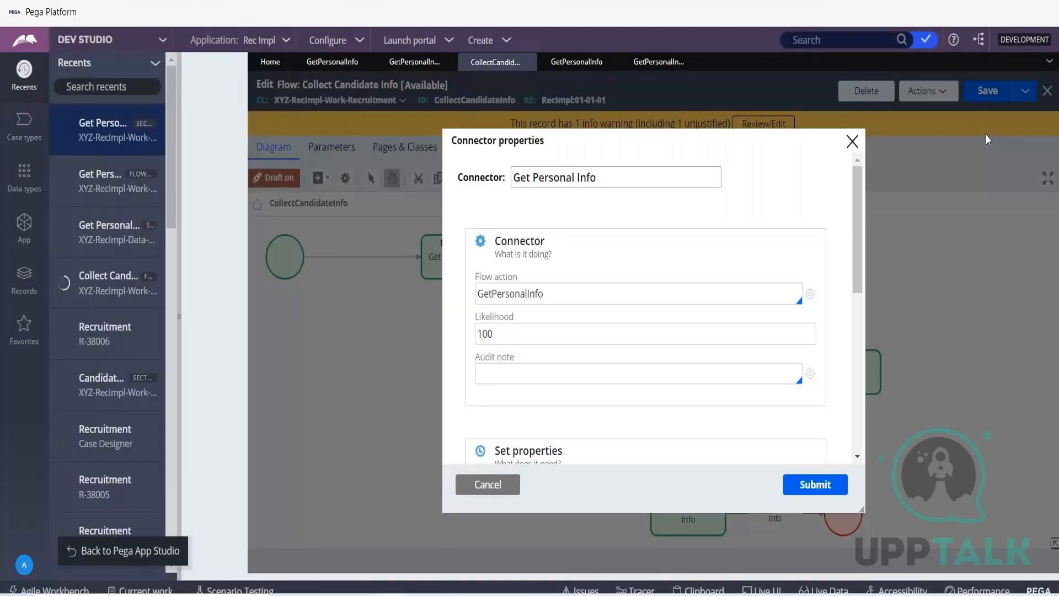
{"action": "left_click", "coordinate": [855, 145]}
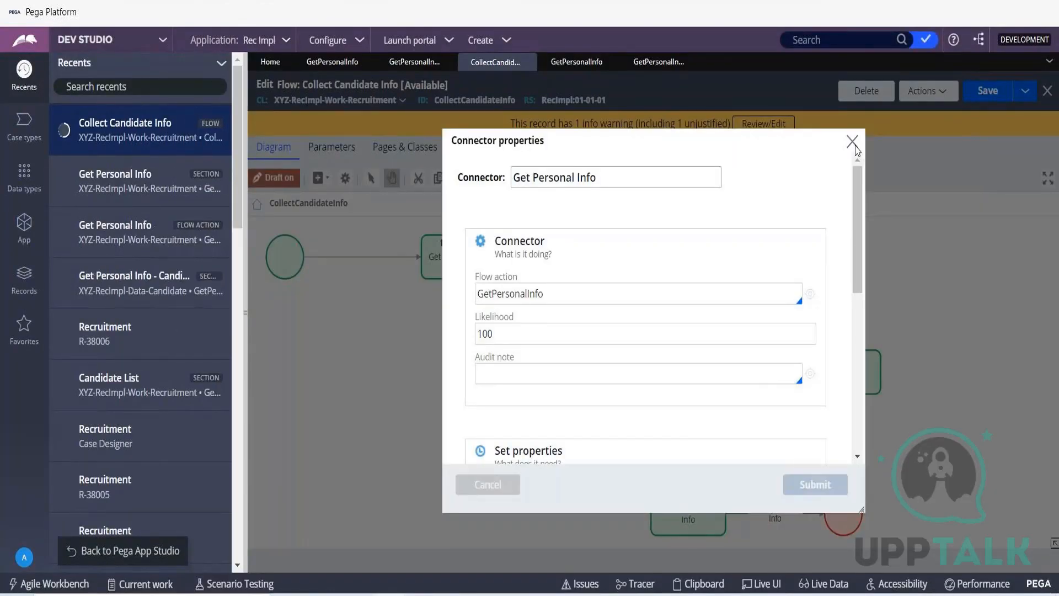
{"action": "double_click", "coordinate": [528, 265]}
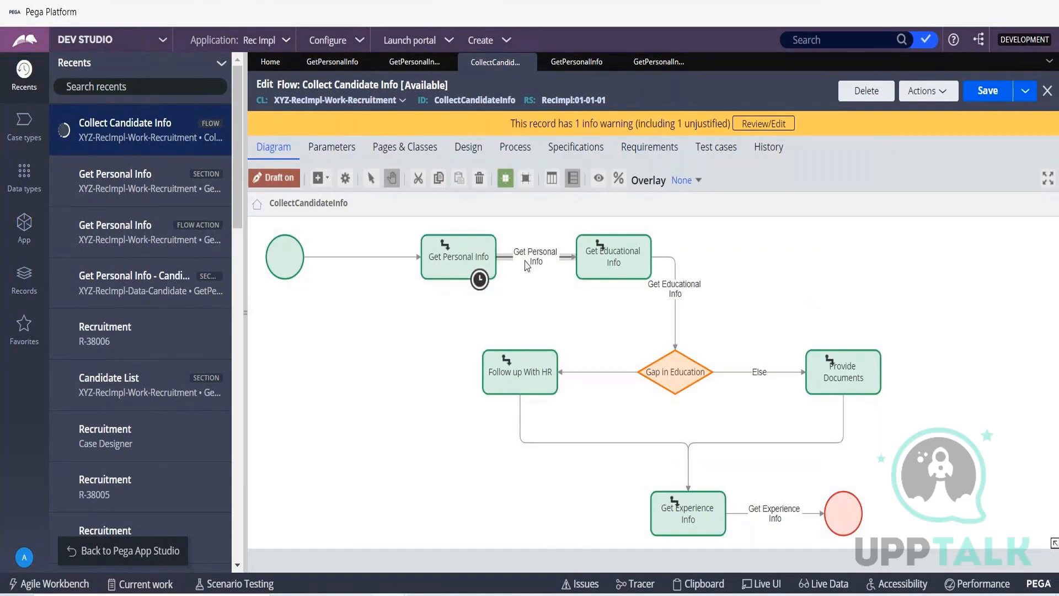
- Refresh the Get Personal Info - Candidate Page section form from the flow action
{"action": "left_click", "coordinate": [577, 62]}
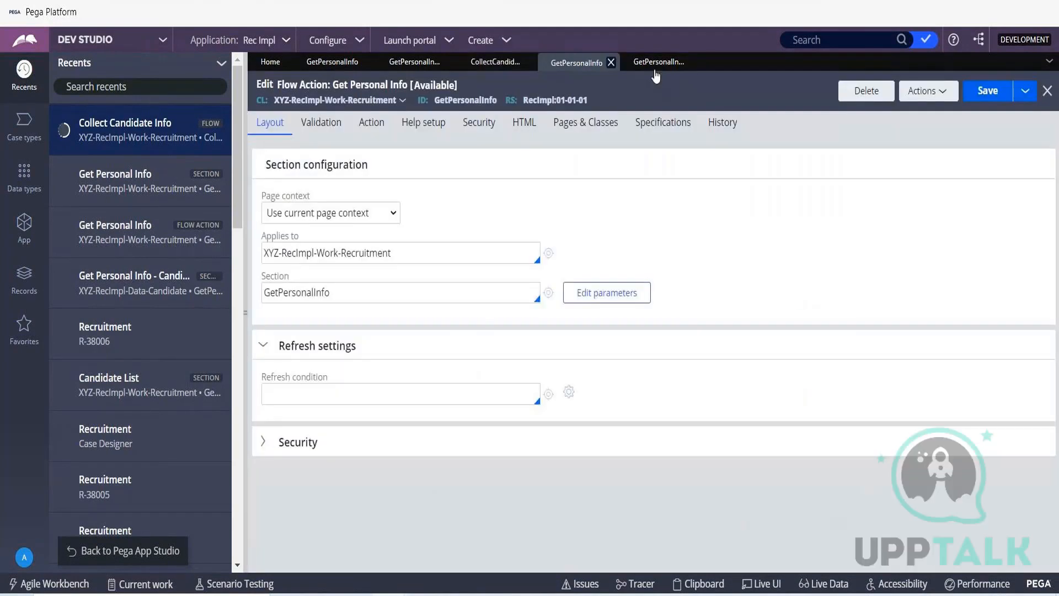
{"action": "left_click", "coordinate": [657, 65]}
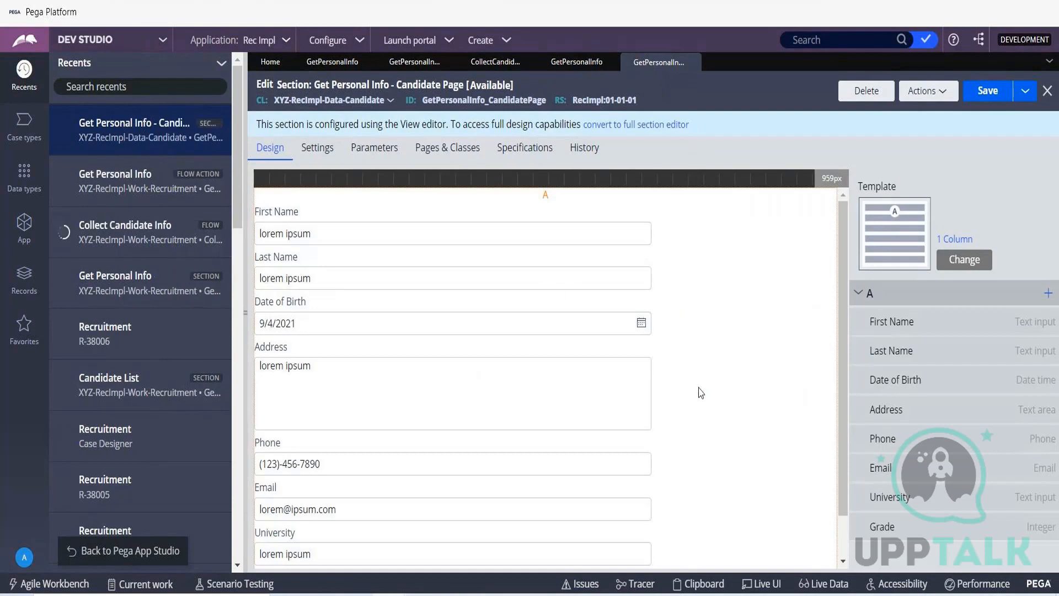
{"action": "scroll", "coordinate": [698, 396], "scroll_direction": "down", "scroll_amount": 1}
{"action": "left_click", "coordinate": [947, 92]}
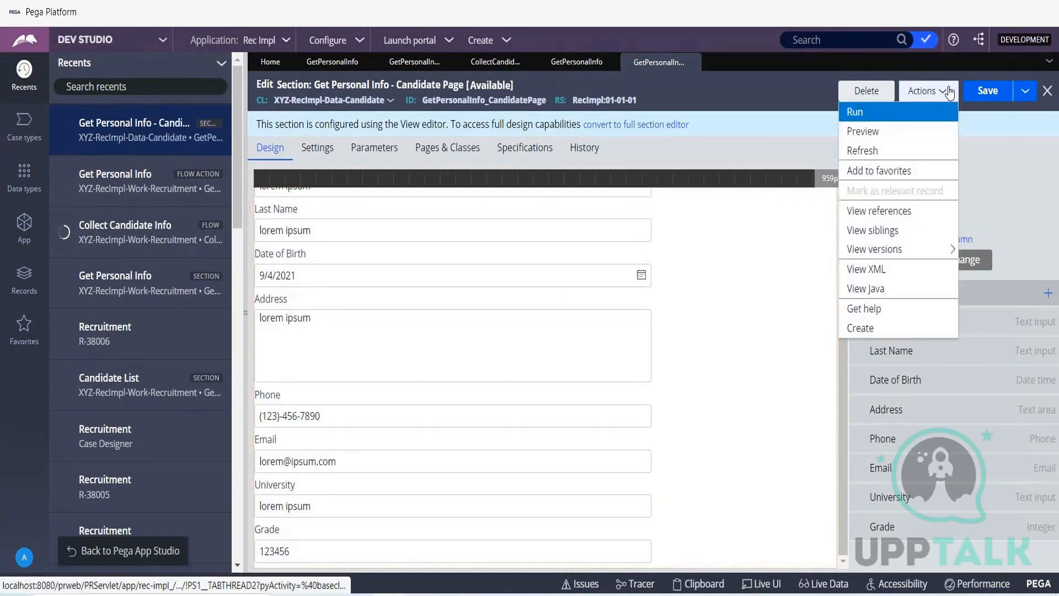
{"action": "left_click", "coordinate": [866, 157]}
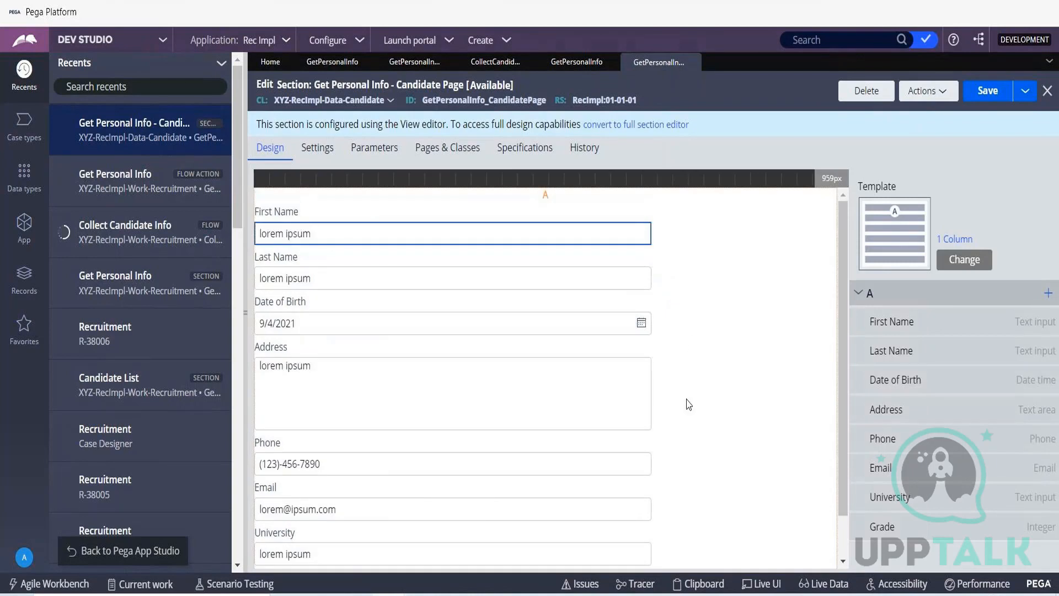
{"action": "scroll", "coordinate": [688, 405], "scroll_direction": "down", "scroll_amount": 1}
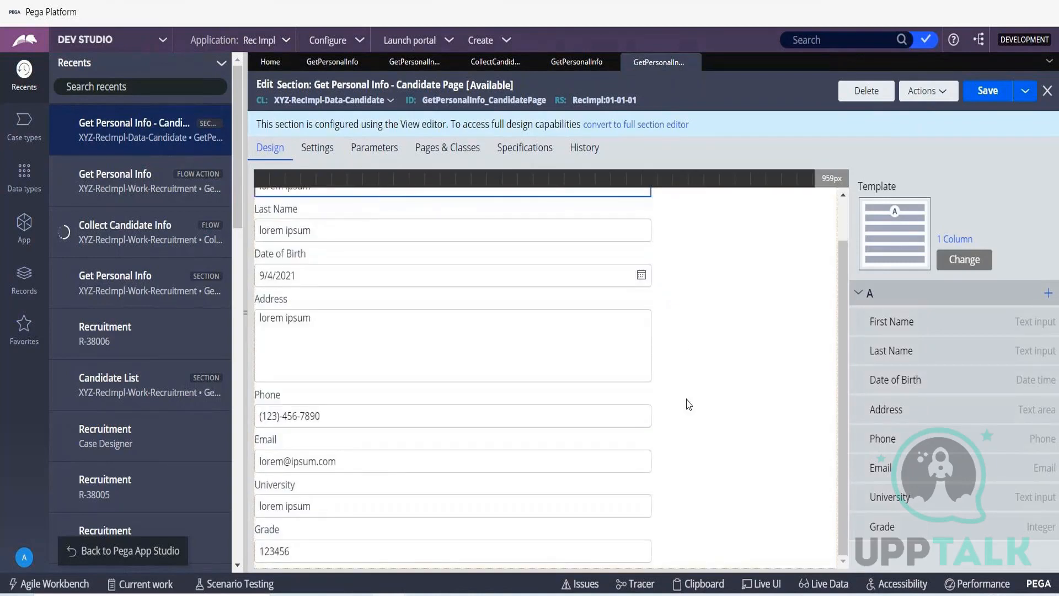
{"action": "scroll", "coordinate": [689, 405], "scroll_direction": "up", "scroll_amount": 1}
- Close the flow action, section and connector dialog, keeping the flow open without discarding
{"action": "left_click", "coordinate": [610, 63]}
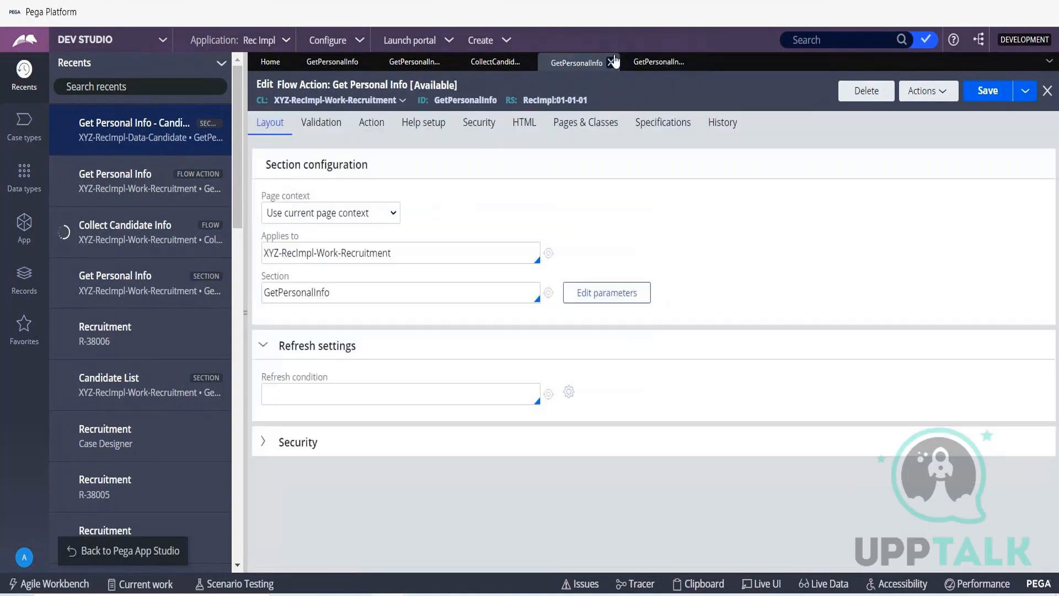
{"action": "left_click", "coordinate": [611, 62]}
{"action": "left_click", "coordinate": [611, 62]}
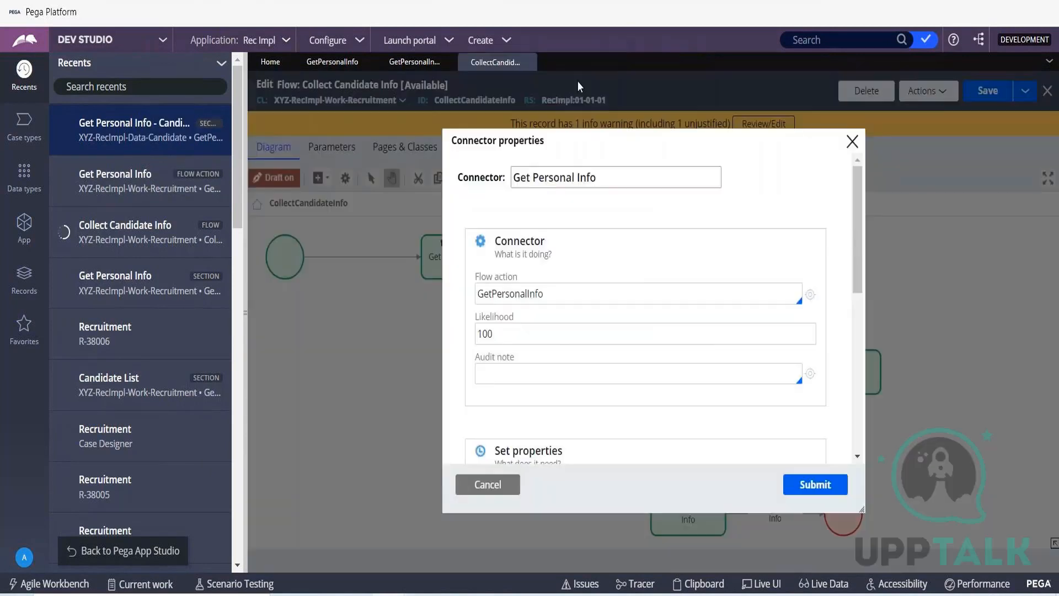
{"action": "left_click", "coordinate": [853, 142]}
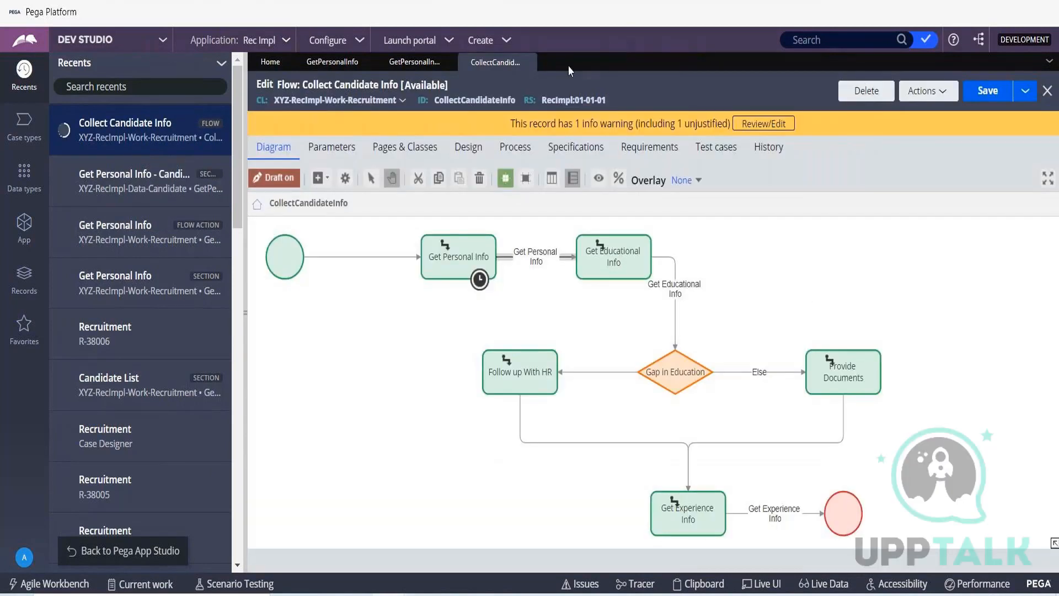
{"action": "left_click", "coordinate": [529, 62]}
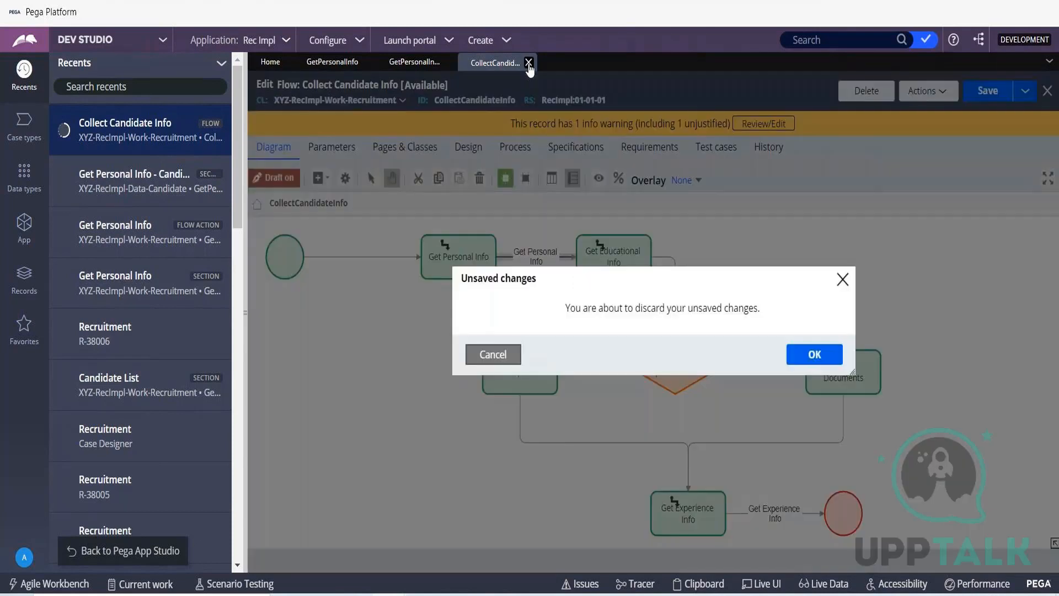
{"action": "left_click", "coordinate": [842, 277]}
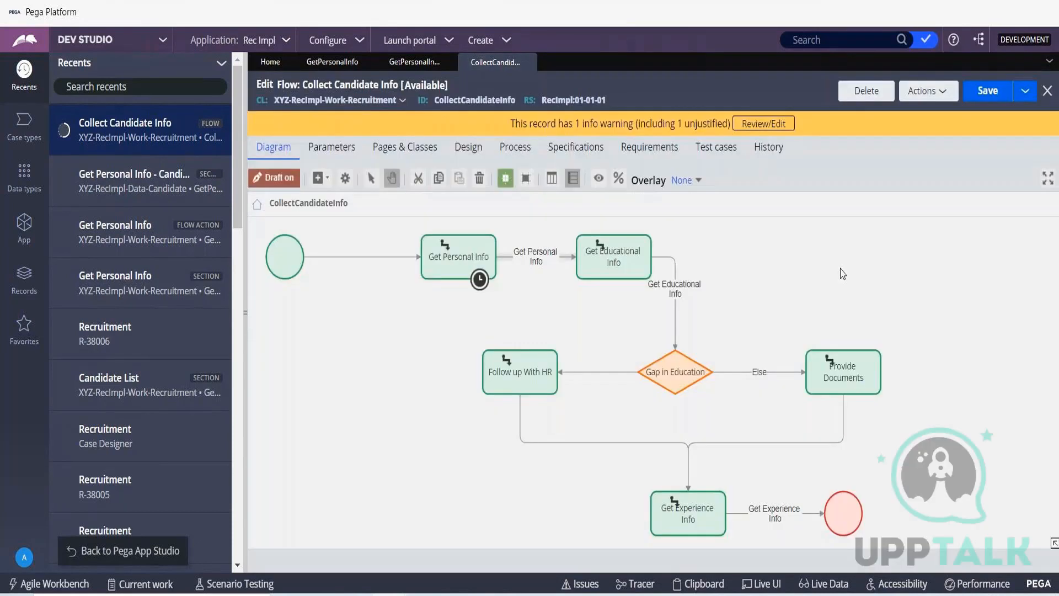
- Save the Collect Candidate Info flow and open the GetPersonalInfo flow action and section
{"action": "left_click", "coordinate": [999, 79]}
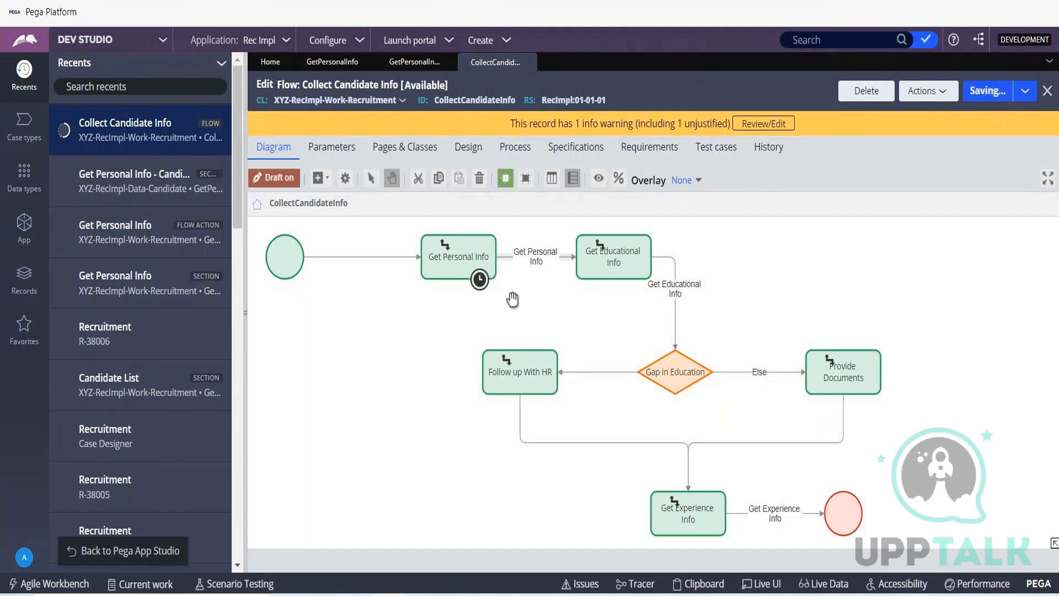
{"action": "double_click", "coordinate": [545, 264]}
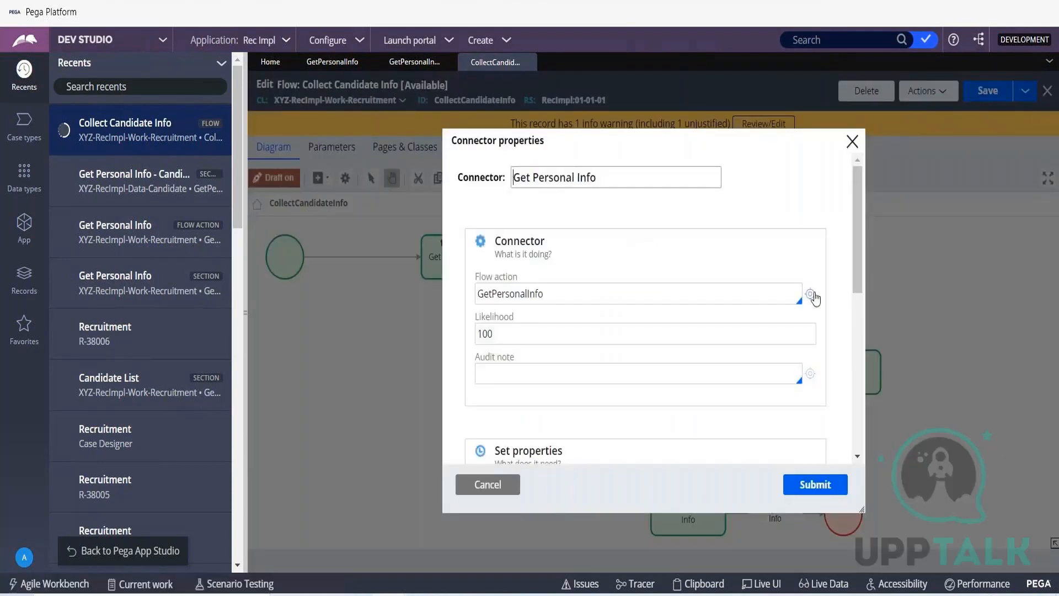
{"action": "left_click", "coordinate": [812, 295]}
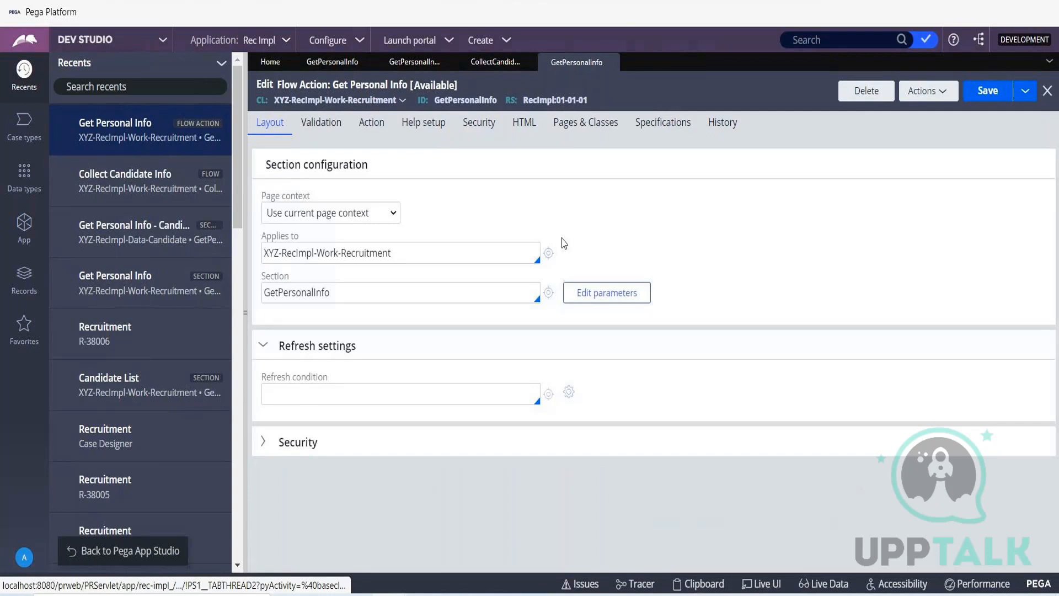
{"action": "left_click", "coordinate": [548, 292]}
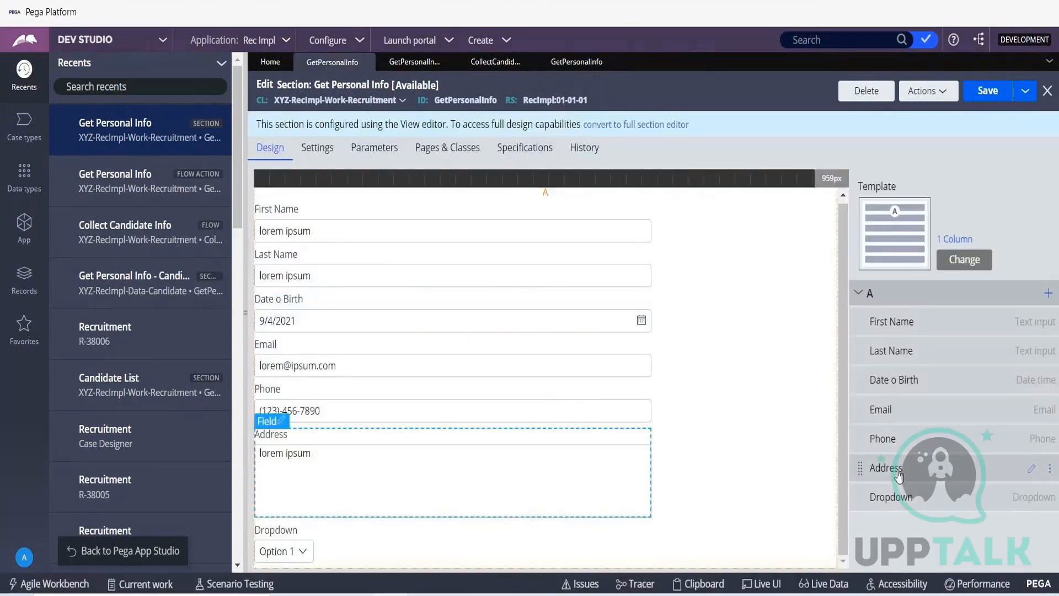
- Close all open rule tabs and return to the App Studio case designer
{"action": "left_click", "coordinate": [1049, 62]}
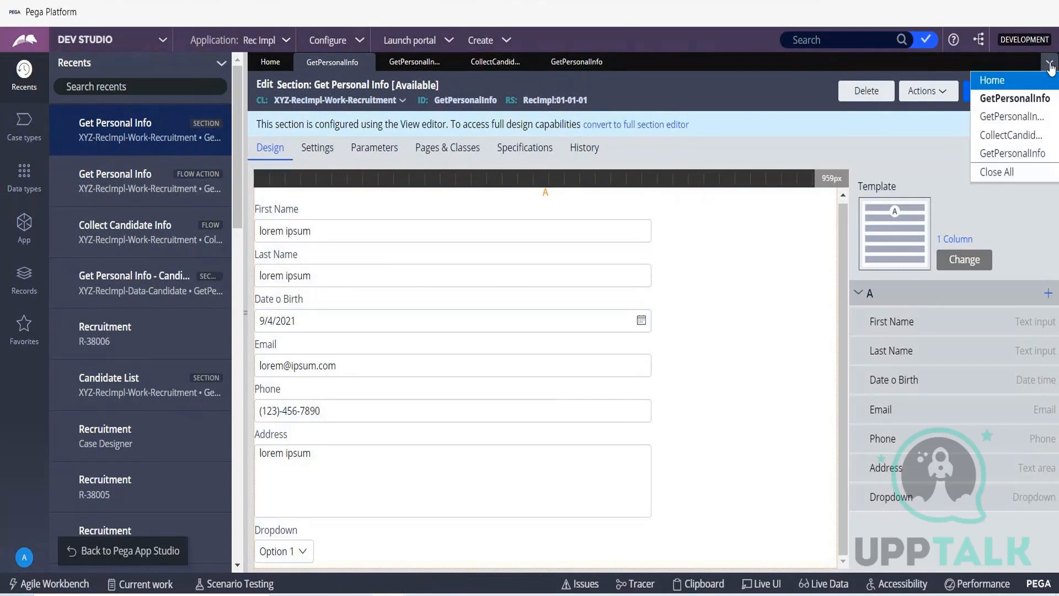
{"action": "left_click", "coordinate": [994, 172]}
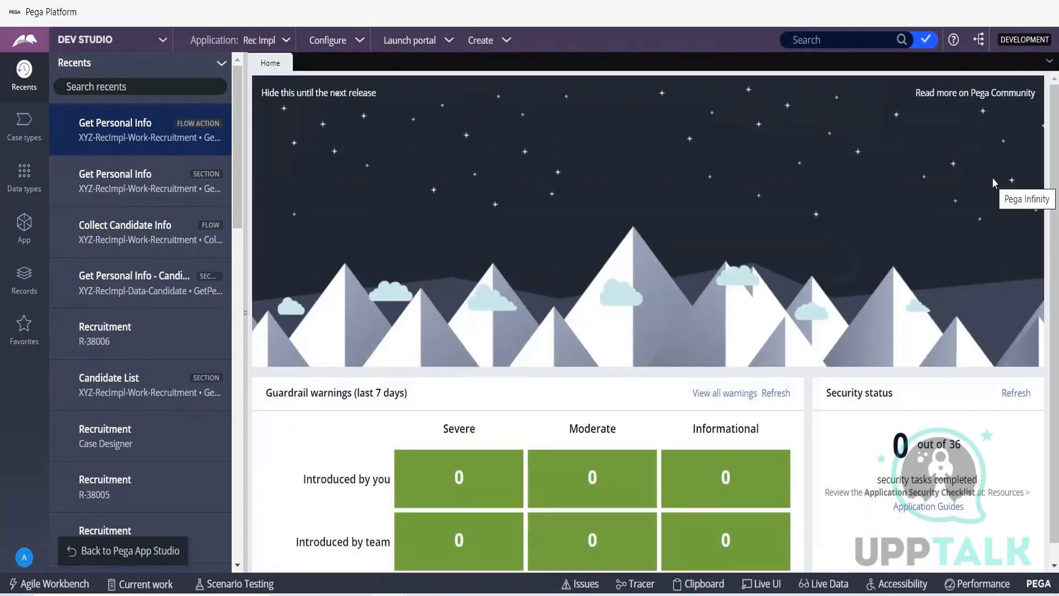
{"action": "left_click", "coordinate": [160, 549]}
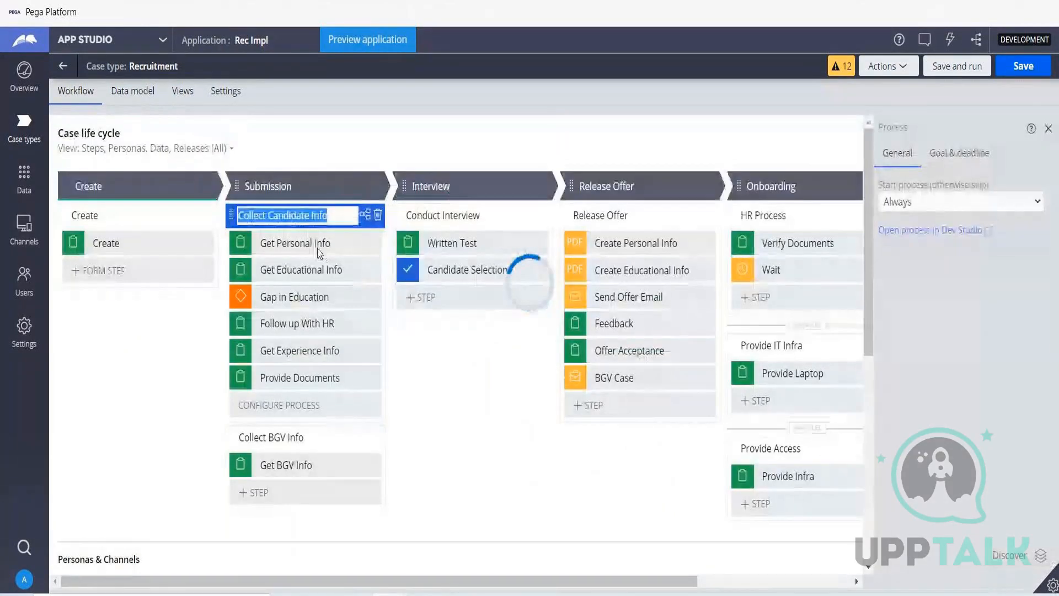
- Resubmit the Get Personal Info view, save the Recruitment case type, and show Collect Candidate Info's flow
{"action": "left_click", "coordinate": [309, 236]}
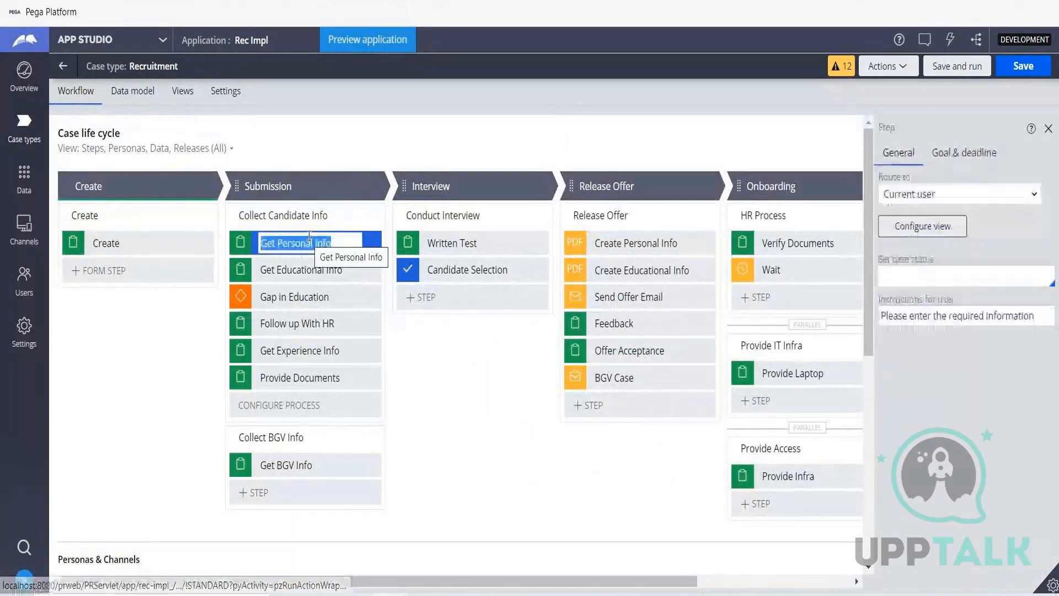
{"action": "left_click", "coordinate": [948, 233]}
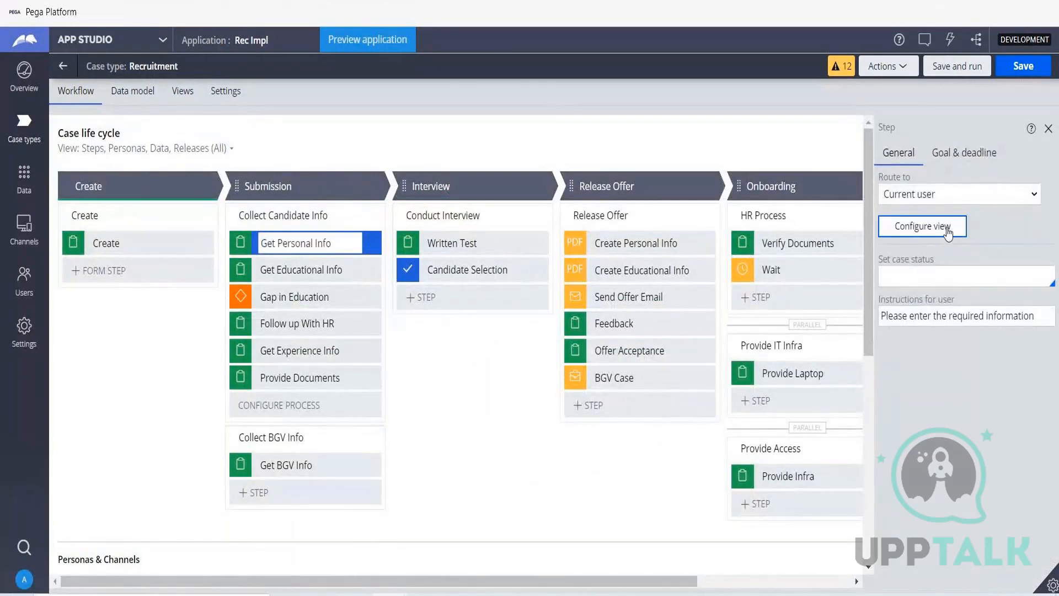
{"action": "left_click", "coordinate": [935, 528]}
{"action": "left_click", "coordinate": [1022, 66]}
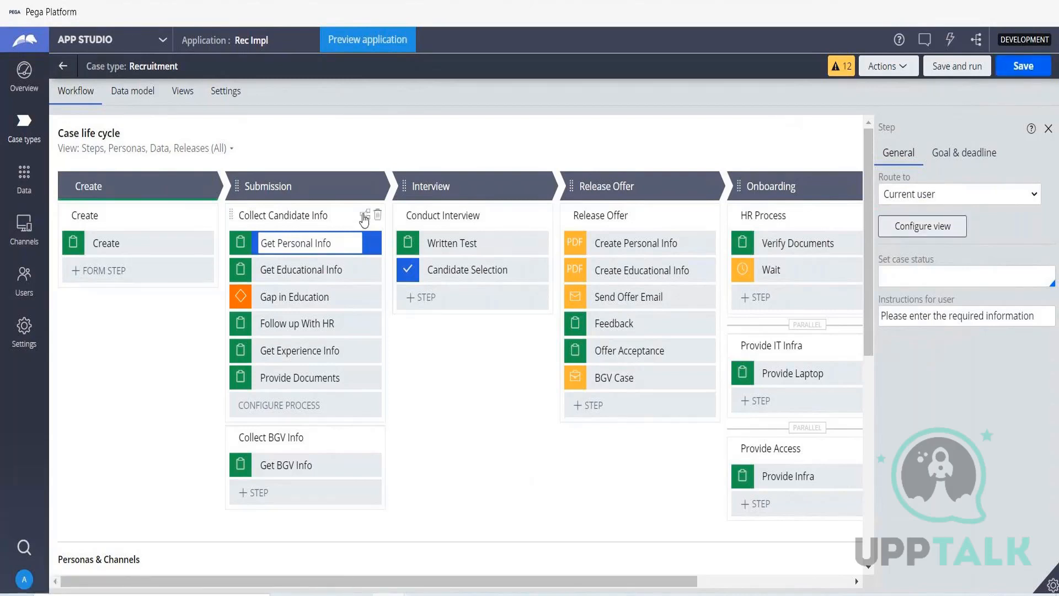
{"action": "left_click", "coordinate": [364, 215]}
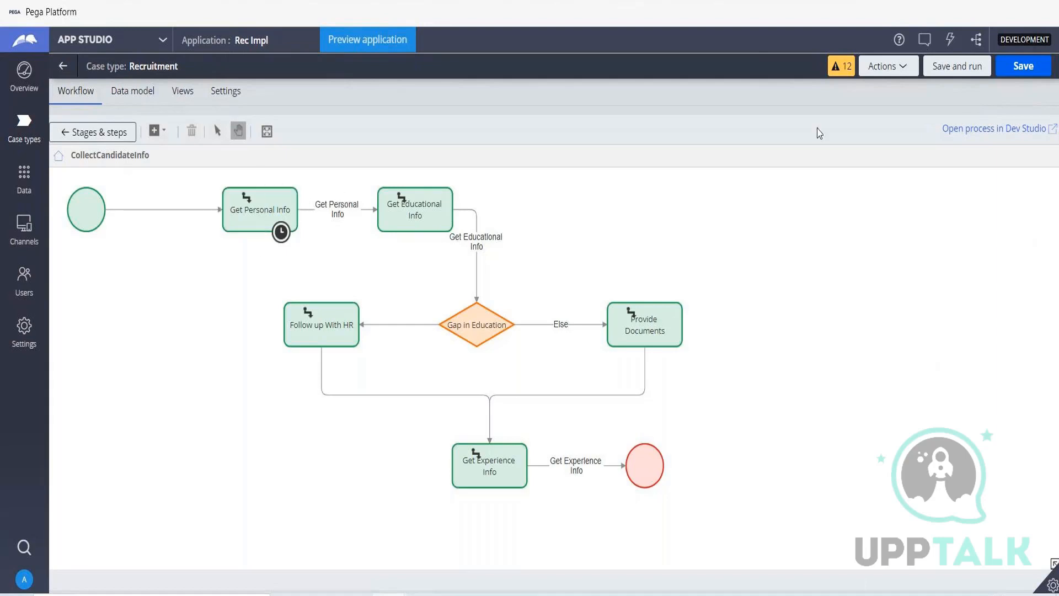
- Open the GetPersonalInfo section via the connector's flow action in Dev Studio and select Spouse Name
{"action": "left_click", "coordinate": [1002, 138]}
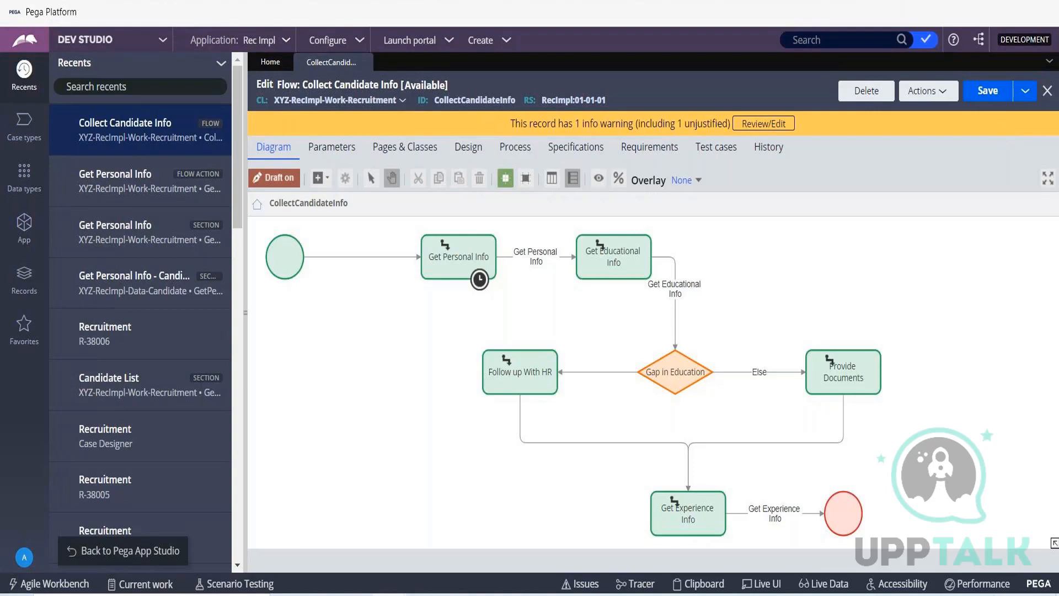
{"action": "double_click", "coordinate": [540, 263]}
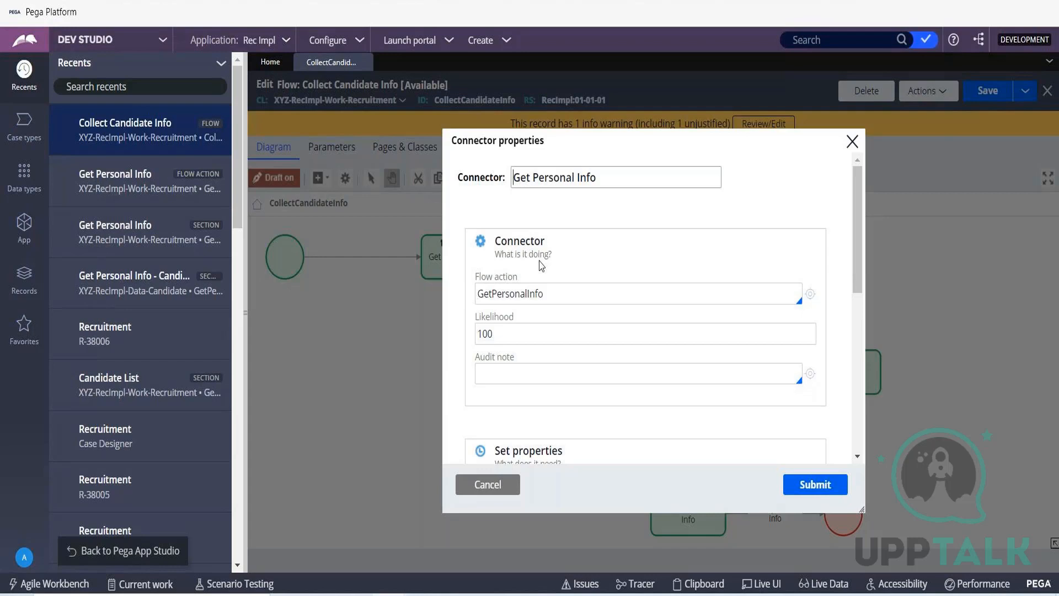
{"action": "left_click", "coordinate": [810, 295]}
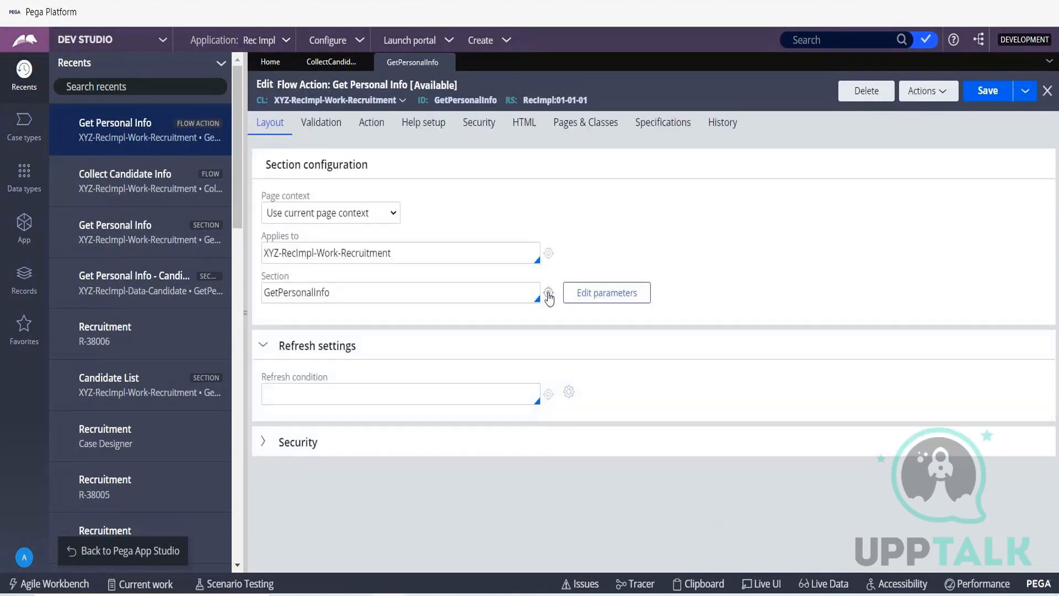
{"action": "left_click", "coordinate": [542, 285]}
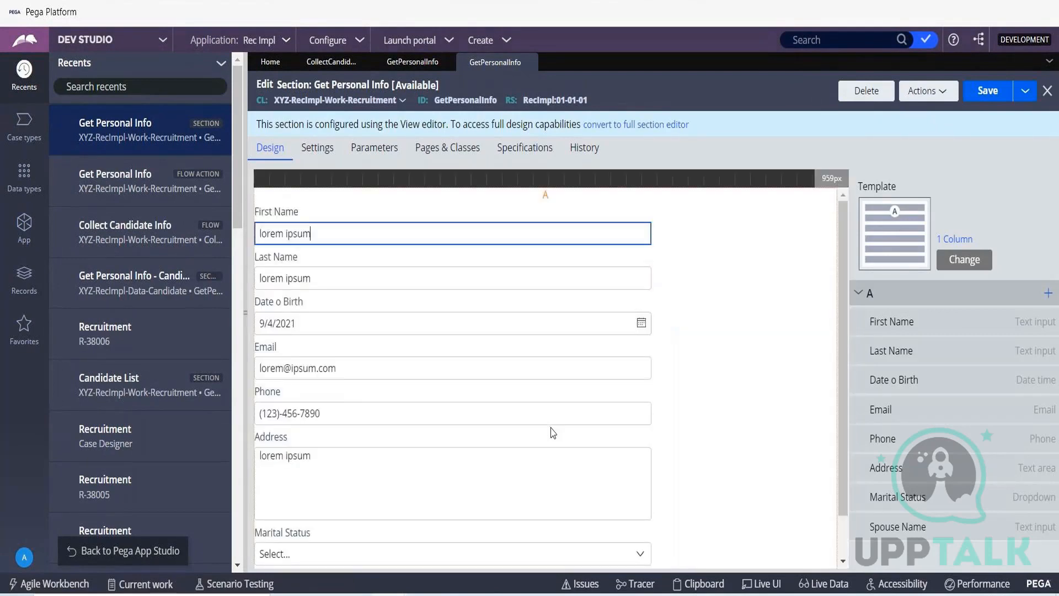
{"action": "scroll", "coordinate": [397, 428], "scroll_direction": "down", "scroll_amount": 1}
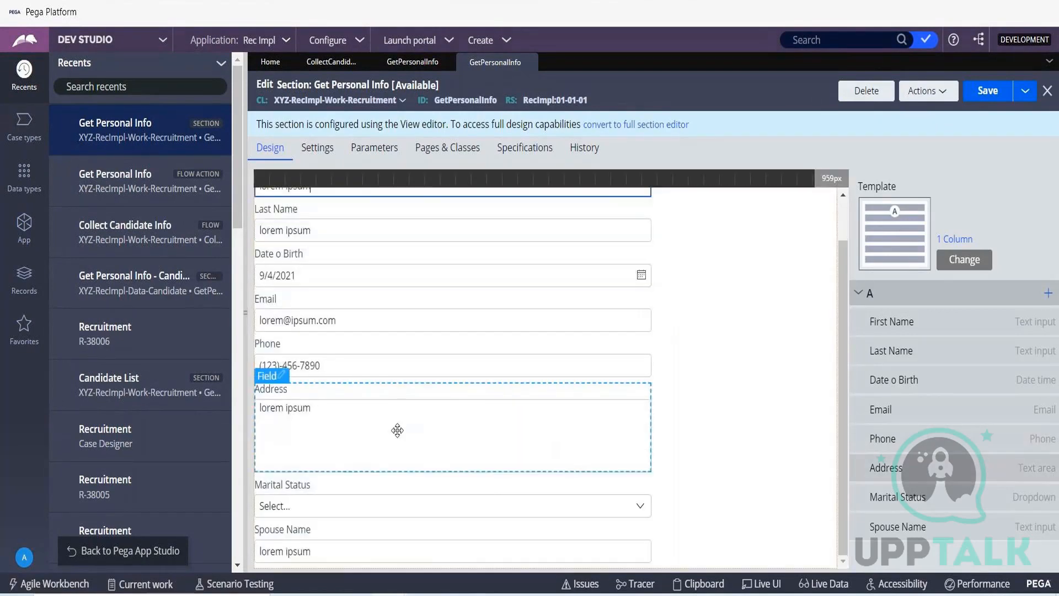
{"action": "left_click", "coordinate": [342, 544]}
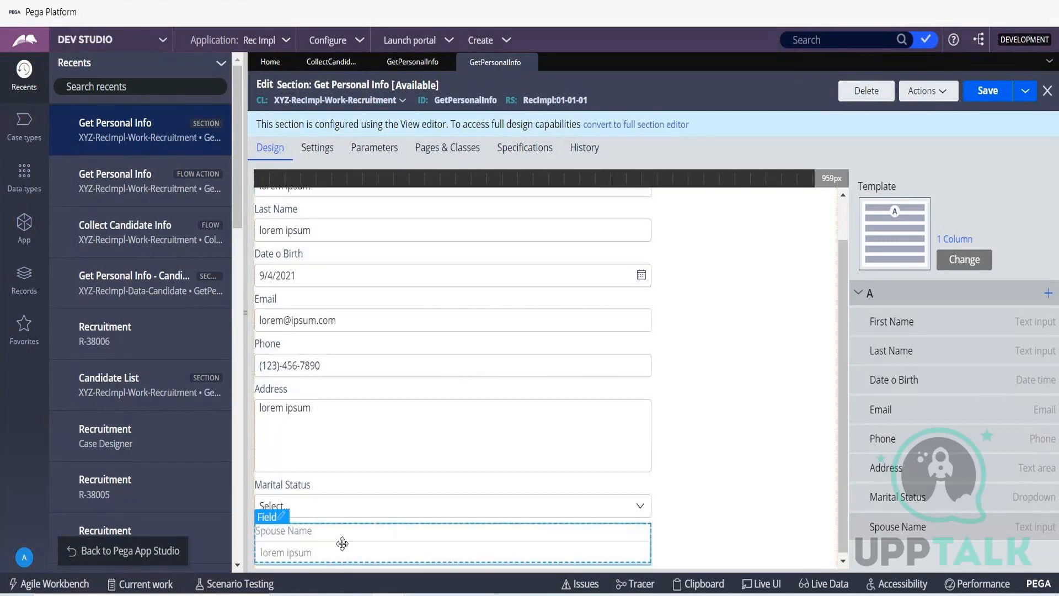
- Set the Spouse Name field's visibility to Condition (expression) and open the condition builder
{"action": "double_click", "coordinate": [342, 544]}
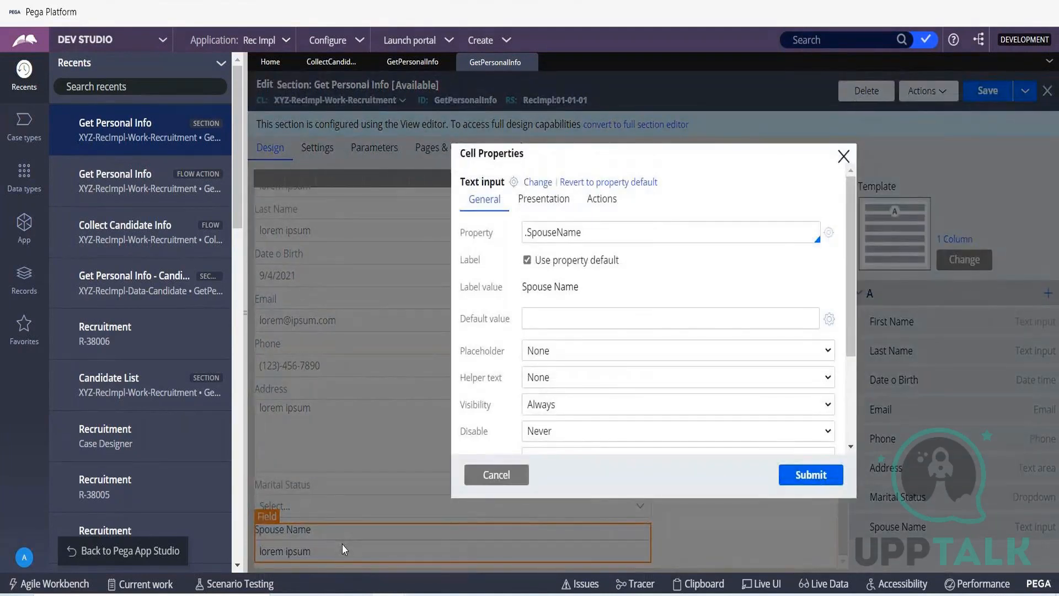
{"action": "scroll", "coordinate": [625, 313], "scroll_direction": "down", "scroll_amount": 3}
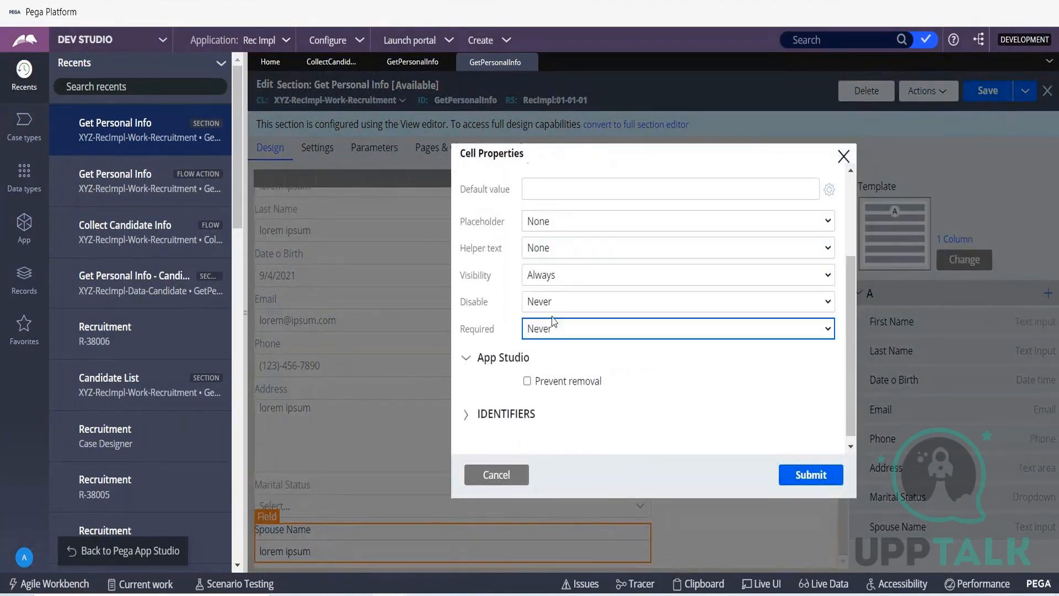
{"action": "left_click", "coordinate": [589, 276]}
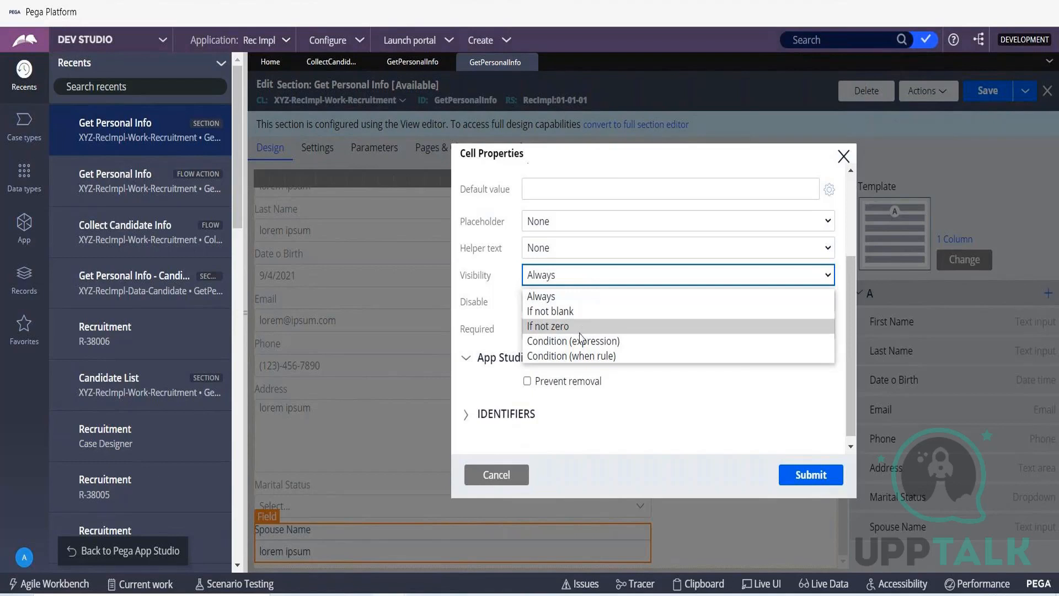
{"action": "left_click", "coordinate": [593, 341]}
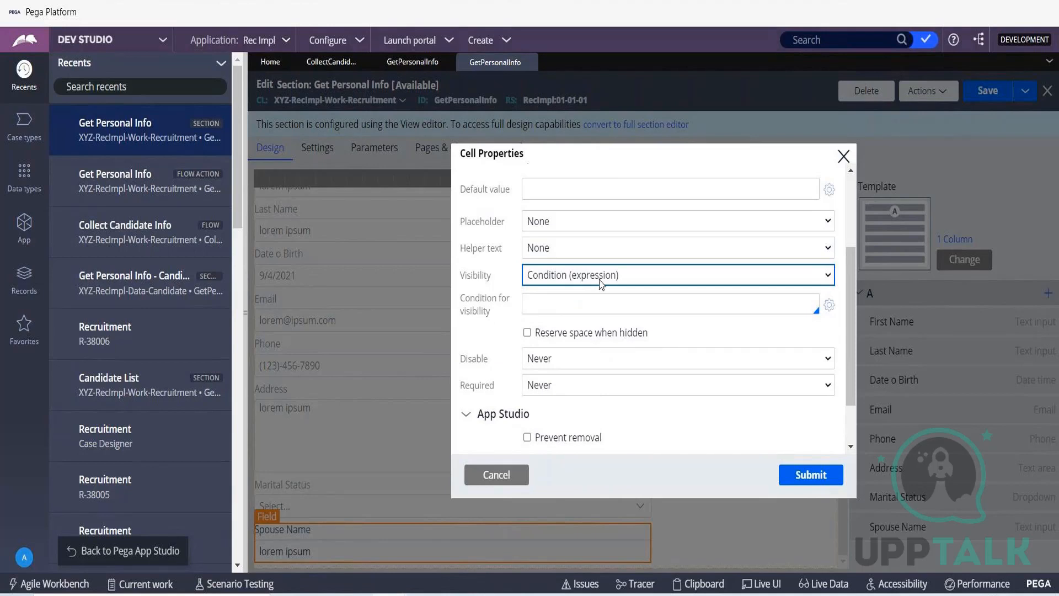
{"action": "left_click", "coordinate": [830, 306]}
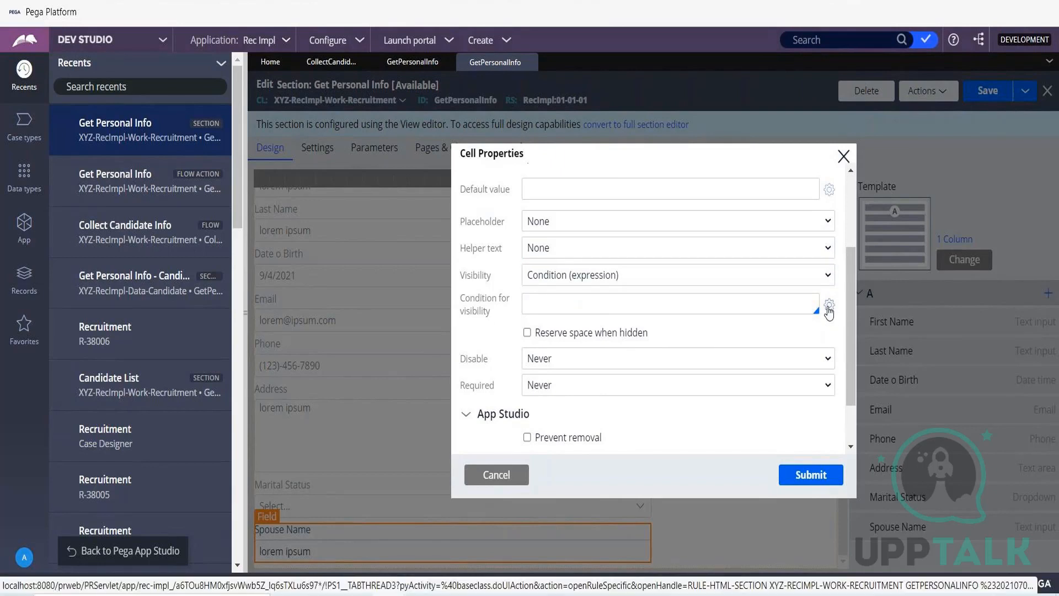
{"action": "left_click", "coordinate": [829, 307]}
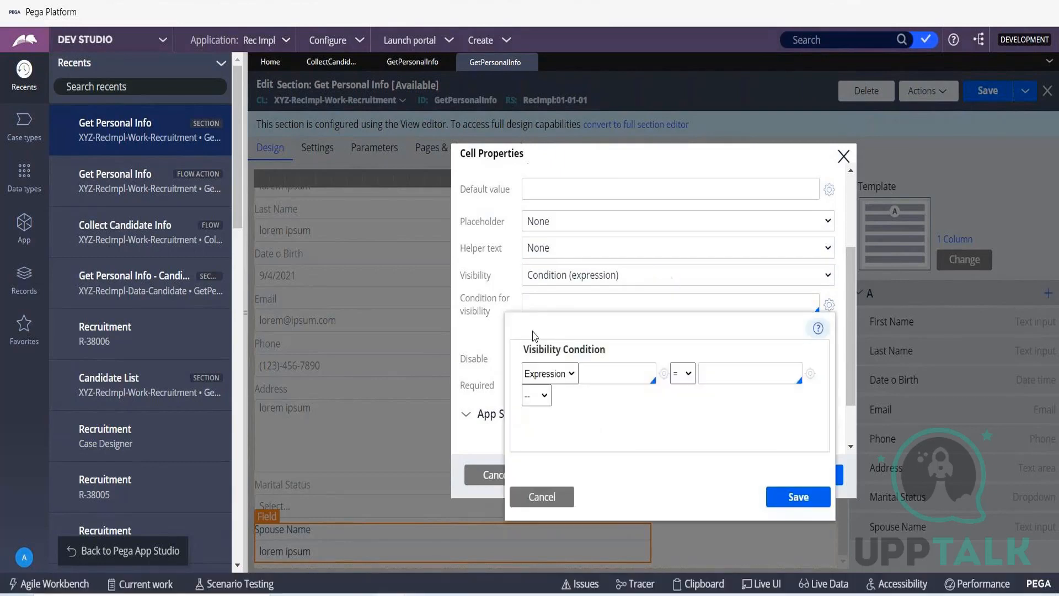
- Build and save the condition .MaritalStatus = "Married"
{"action": "left_click", "coordinate": [607, 379]}
{"action": "type", "text": "."}
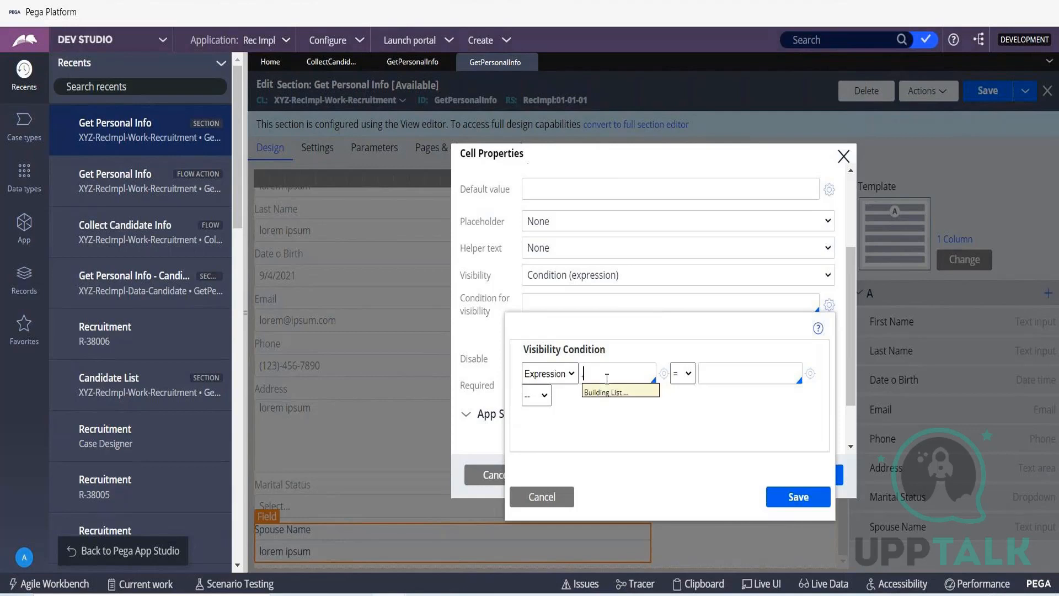
{"action": "type", "text": "m"}
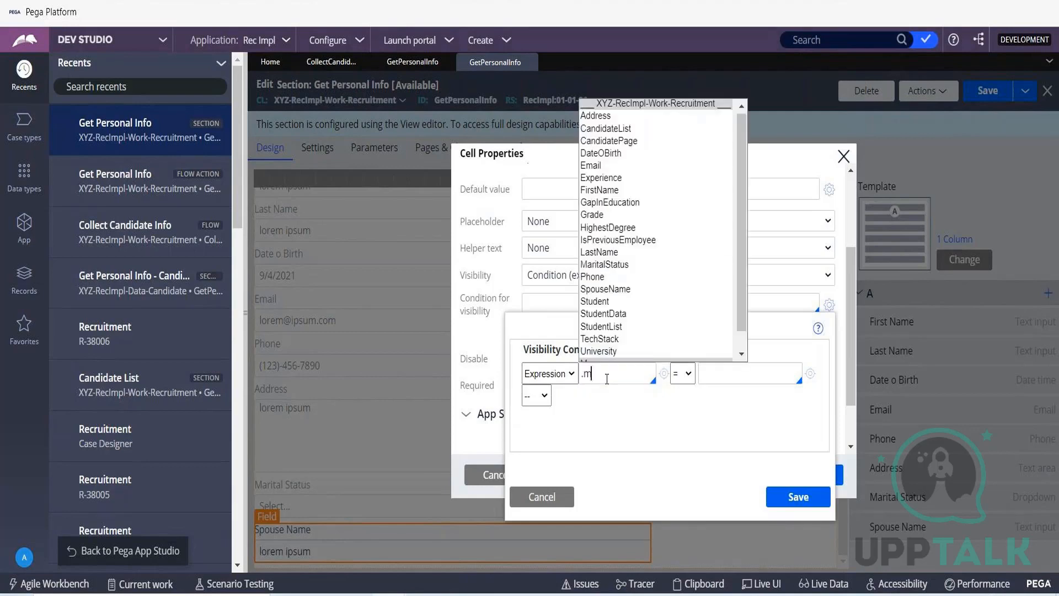
{"action": "type", "text": "ar"}
{"action": "key", "text": "Return"}
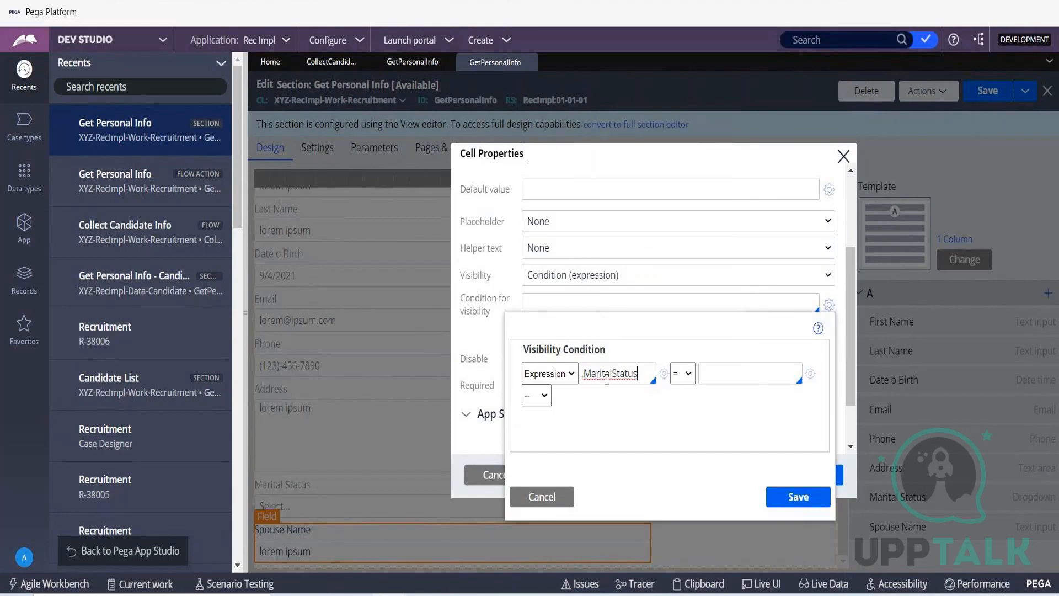
{"action": "left_click", "coordinate": [724, 372]}
{"action": "type", "text": "\"\""}
{"action": "type", "text": "Married"}
{"action": "left_click", "coordinate": [544, 396]}
{"action": "left_click", "coordinate": [574, 419]}
{"action": "left_click", "coordinate": [805, 504]}
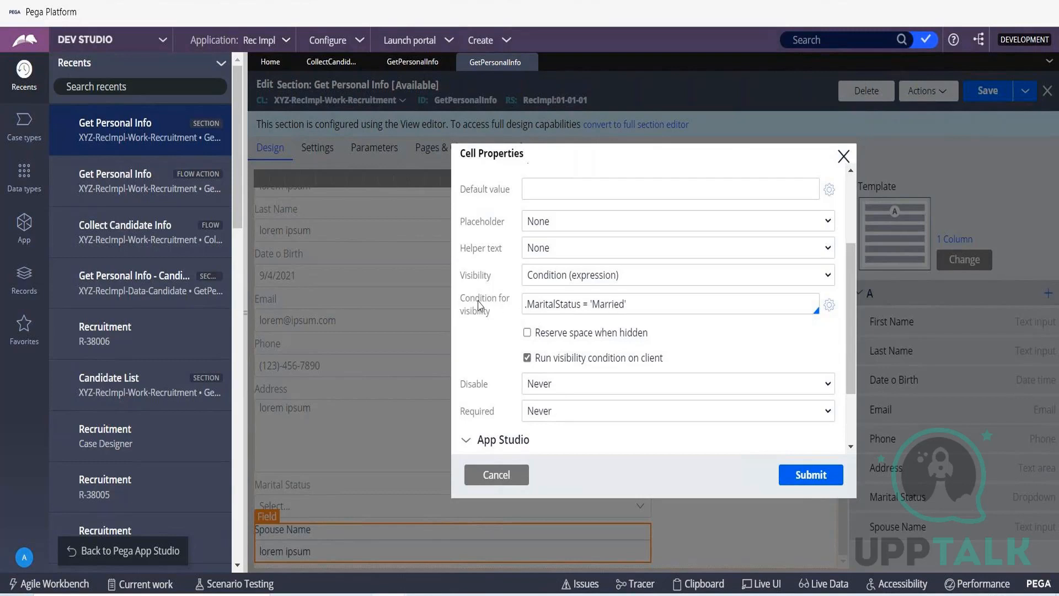
- Submit the Spouse Name cell properties with the new visibility condition
{"action": "left_click_drag", "start_coordinate": [479, 302], "coordinate": [510, 314]}
{"action": "left_click", "coordinate": [671, 159]}
{"action": "scroll", "coordinate": [464, 274], "scroll_direction": "up", "scroll_amount": 3}
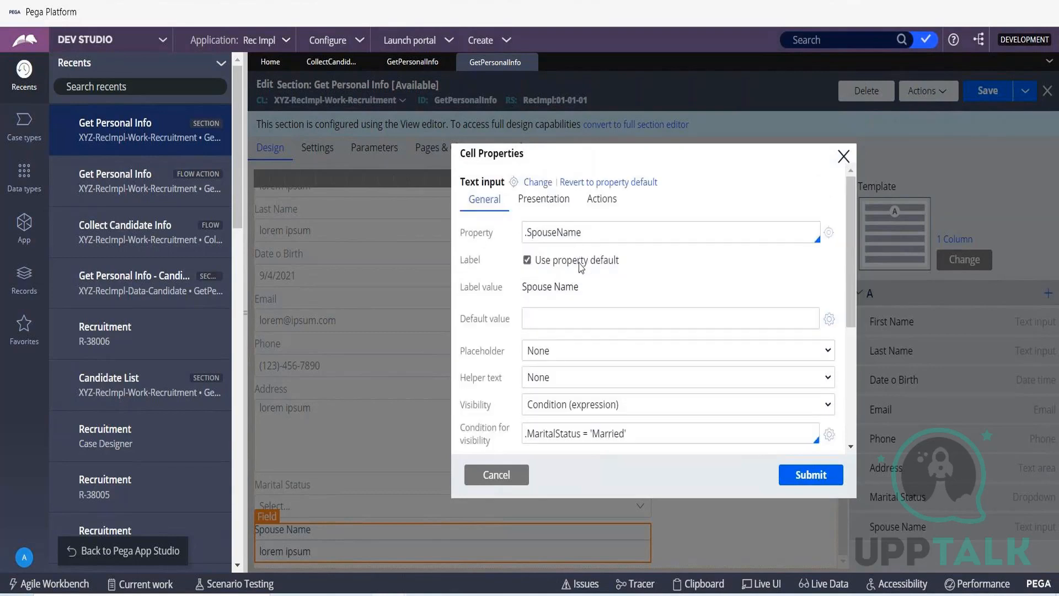
{"action": "scroll", "coordinate": [582, 268], "scroll_direction": "down", "scroll_amount": 3}
{"action": "scroll", "coordinate": [582, 268], "scroll_direction": "down", "scroll_amount": 1}
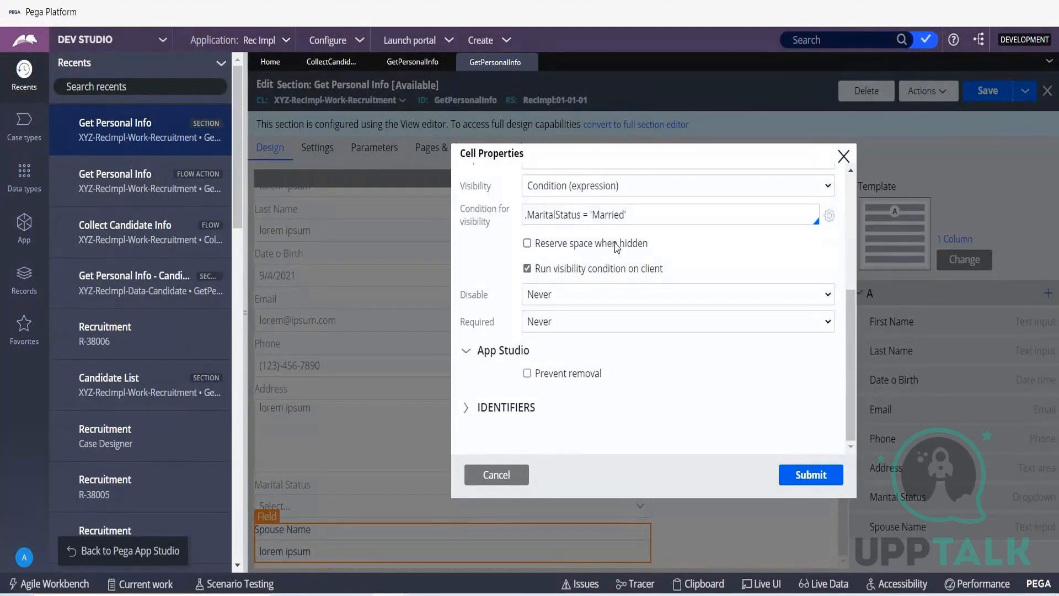
{"action": "left_click", "coordinate": [815, 476]}
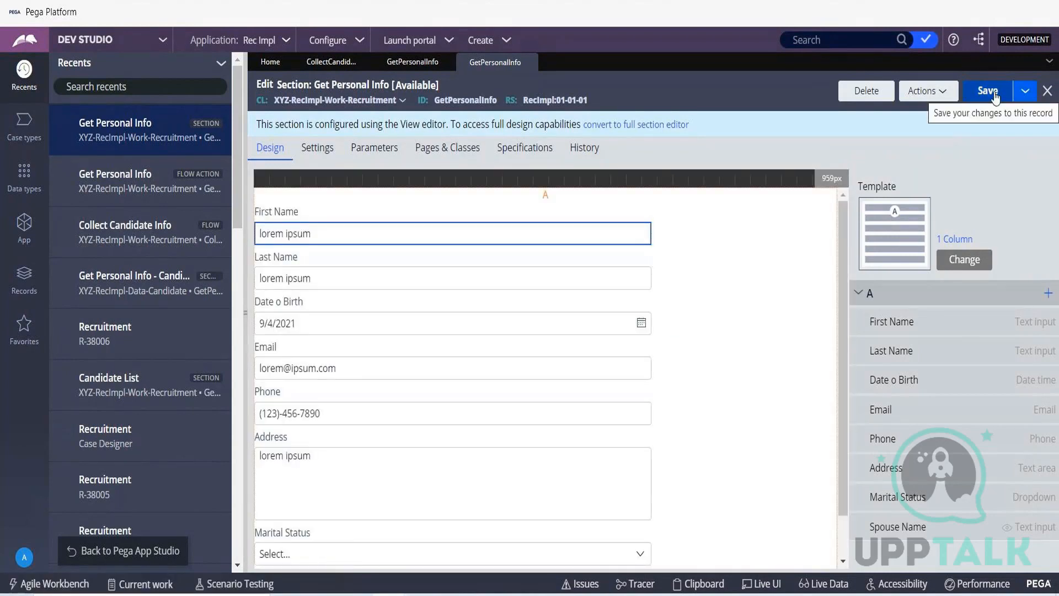
- Save the section and Collect Candidate Info flow, close the editors, and save in App Studio
{"action": "left_click", "coordinate": [995, 97]}
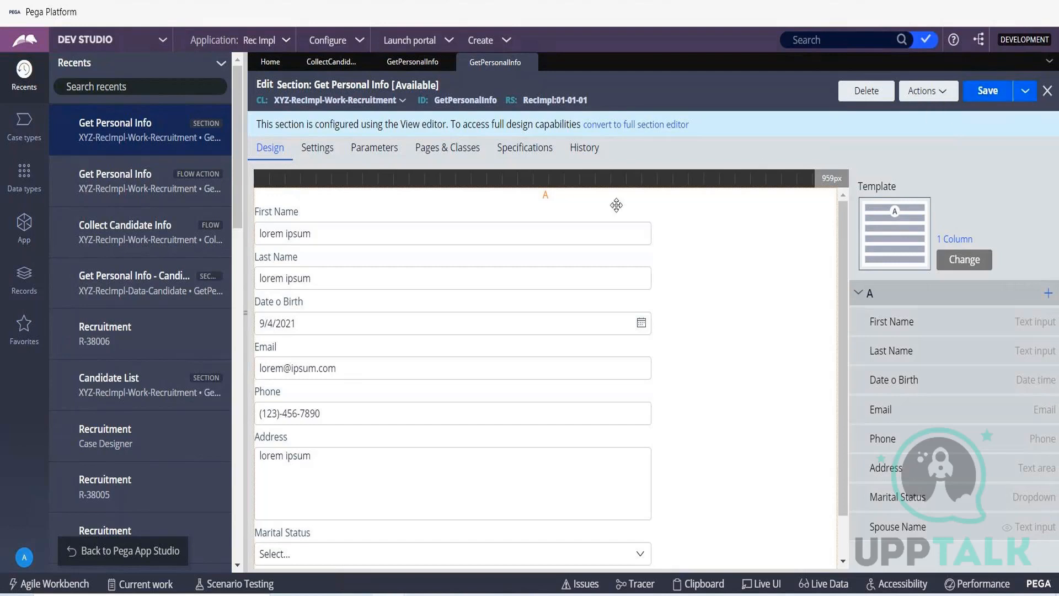
{"action": "left_click", "coordinate": [530, 63]}
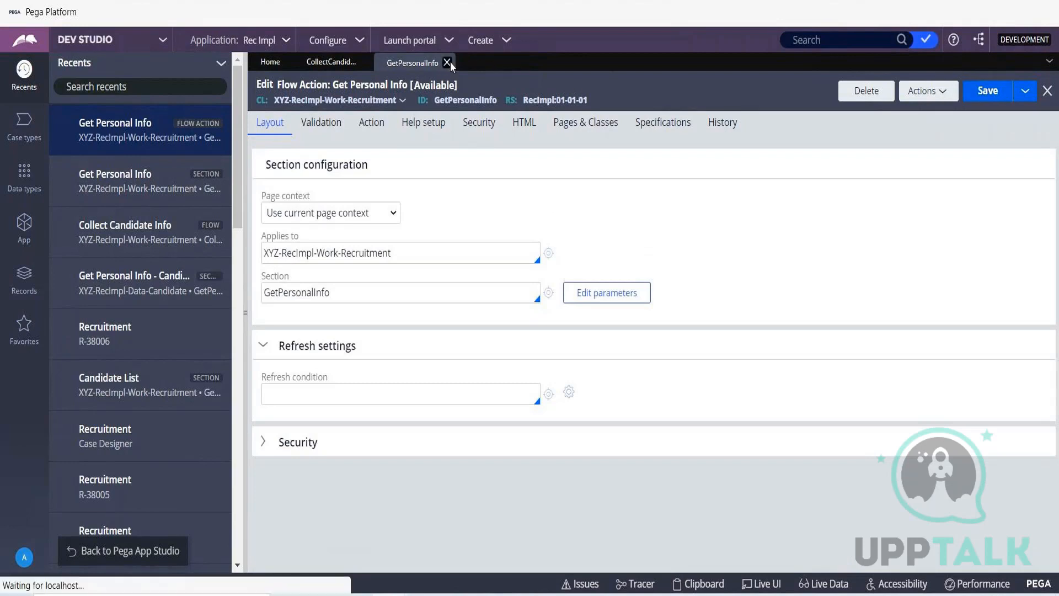
{"action": "left_click", "coordinate": [448, 62]}
{"action": "left_click", "coordinate": [815, 482]}
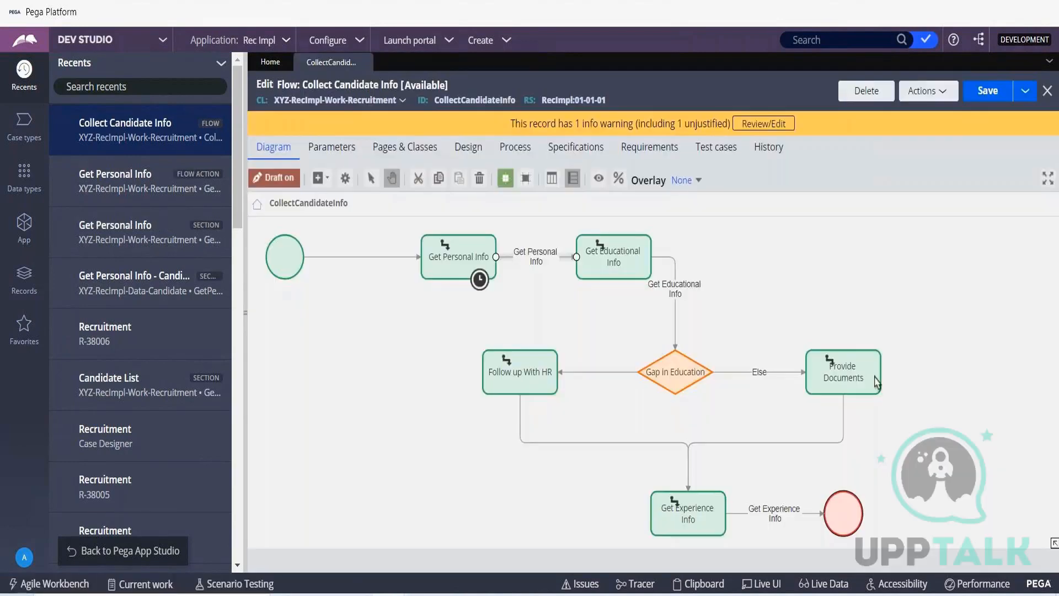
{"action": "left_click", "coordinate": [988, 91]}
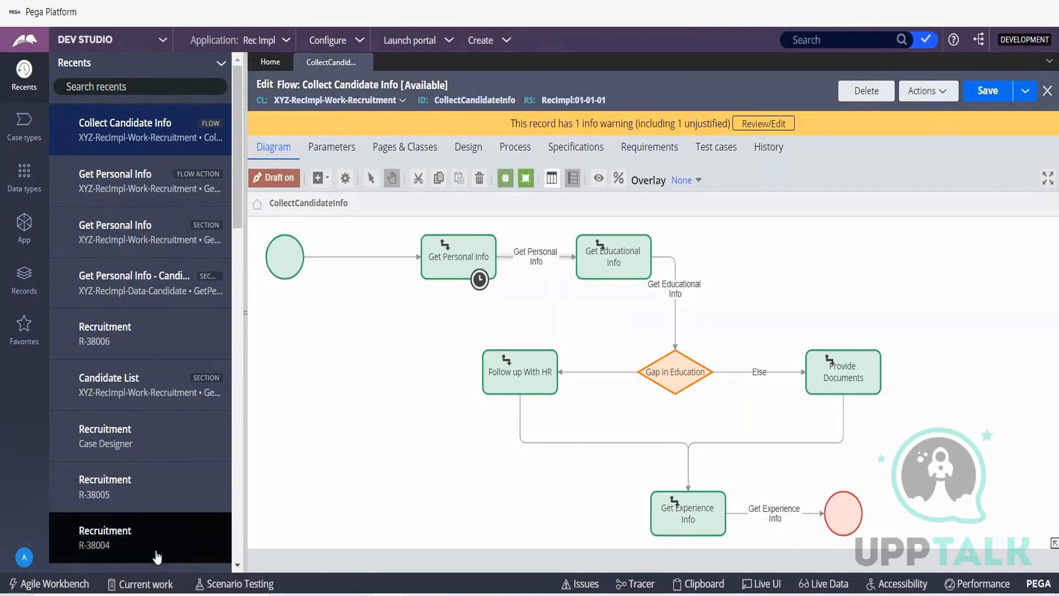
{"action": "left_click", "coordinate": [157, 557]}
{"action": "left_click", "coordinate": [1002, 74]}
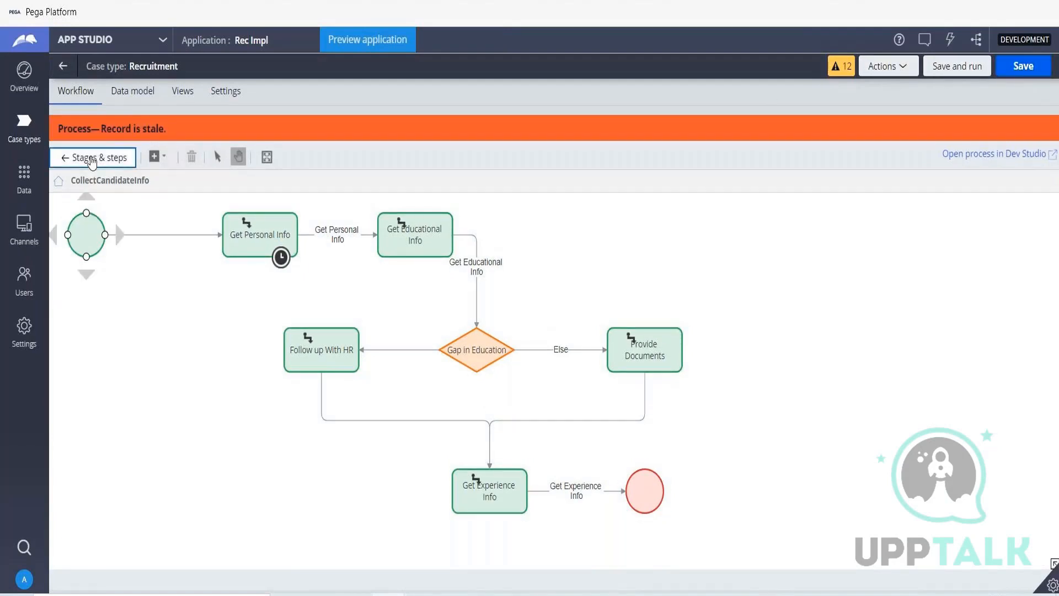
- Refresh the stale Recruitment case type via Actions > Refresh, then save and run it
{"action": "left_click", "coordinate": [92, 160]}
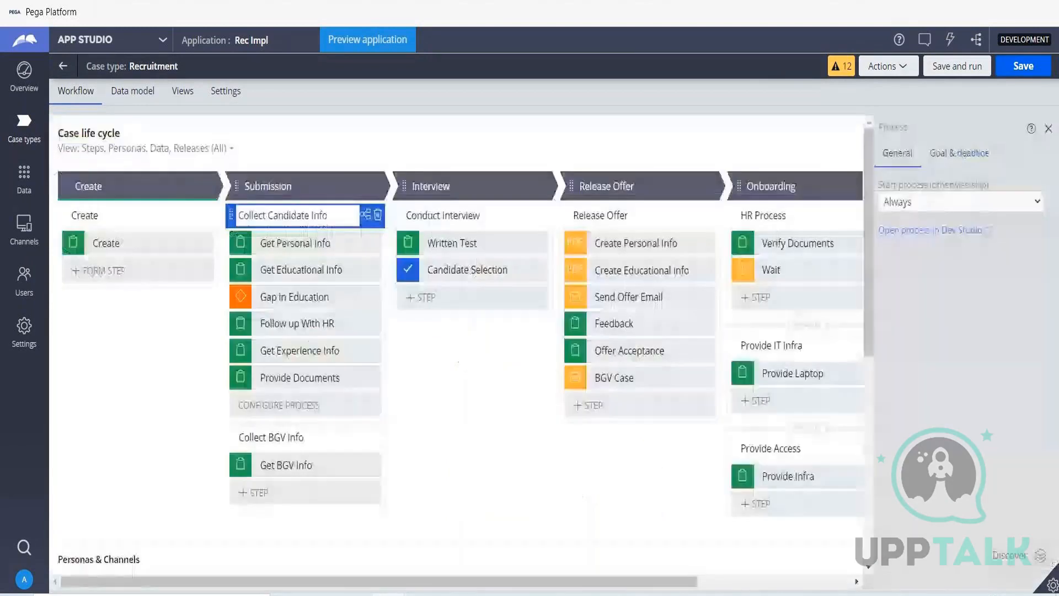
{"action": "left_click", "coordinate": [965, 69]}
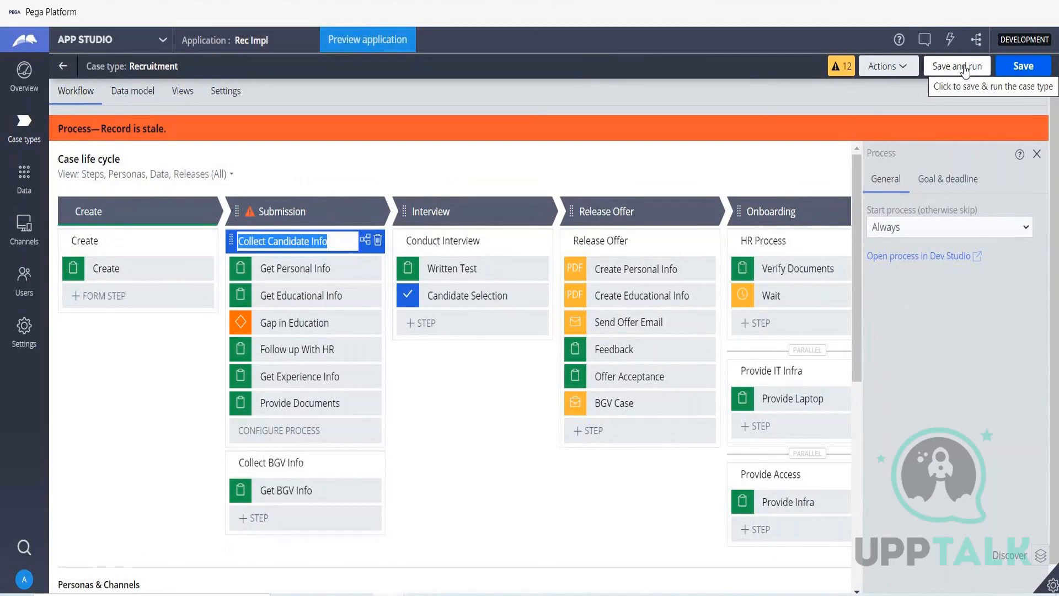
{"action": "left_click", "coordinate": [965, 69]}
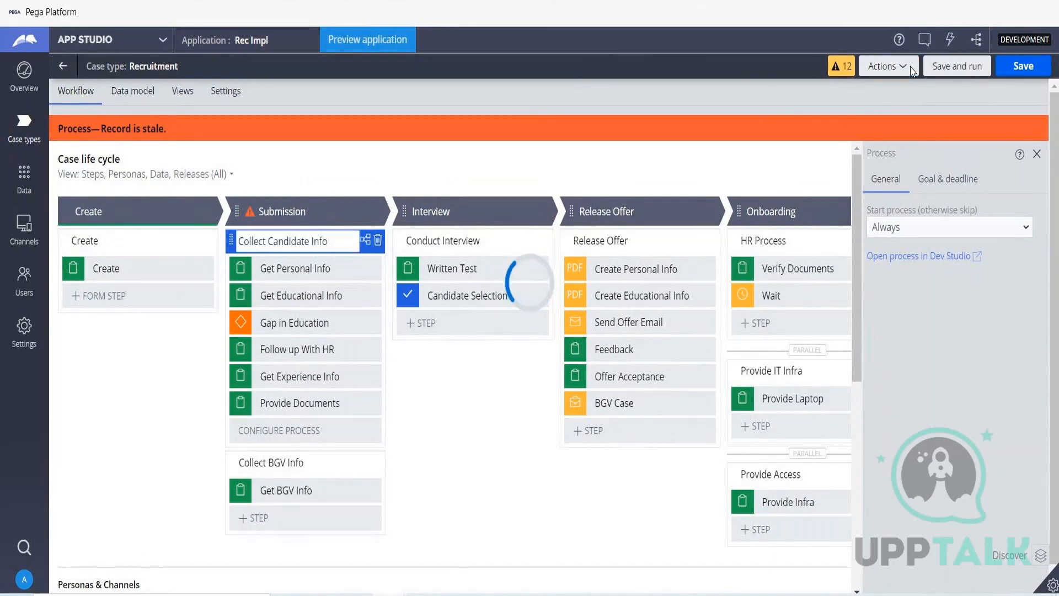
{"action": "left_click", "coordinate": [912, 68]}
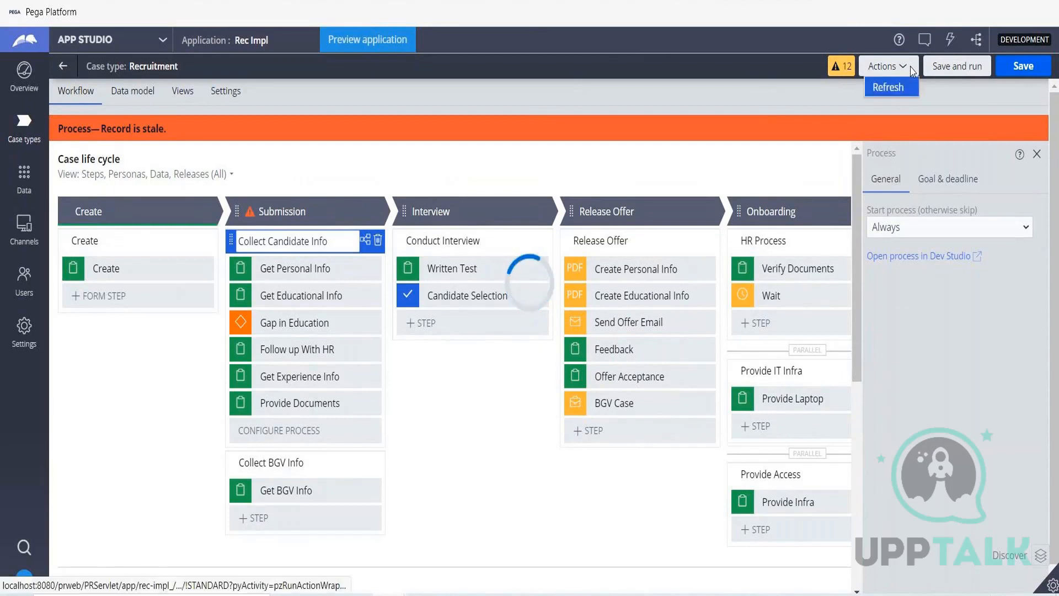
{"action": "left_click", "coordinate": [907, 87]}
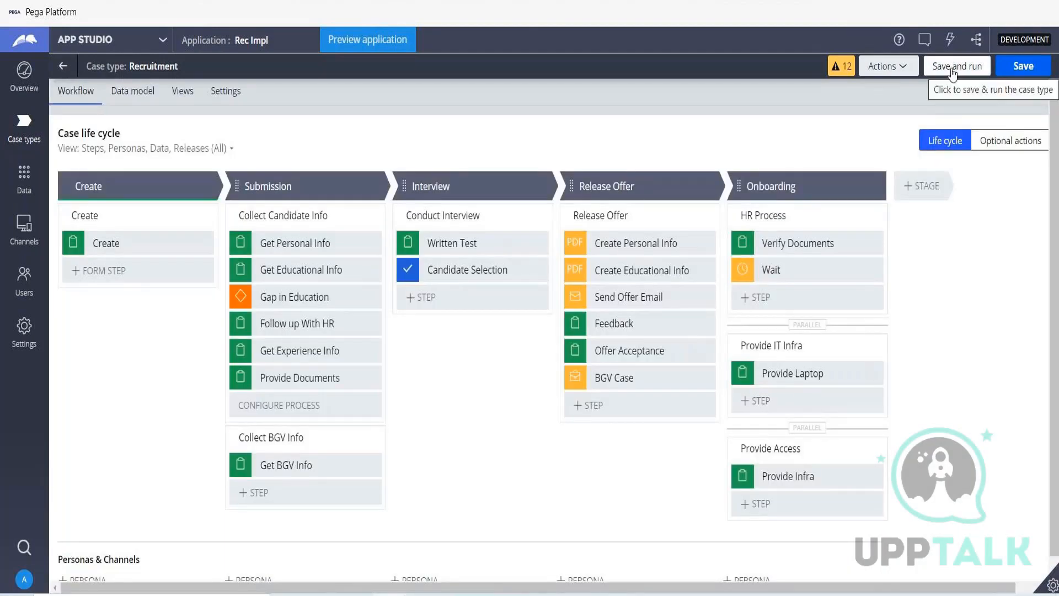
{"action": "left_click", "coordinate": [953, 74]}
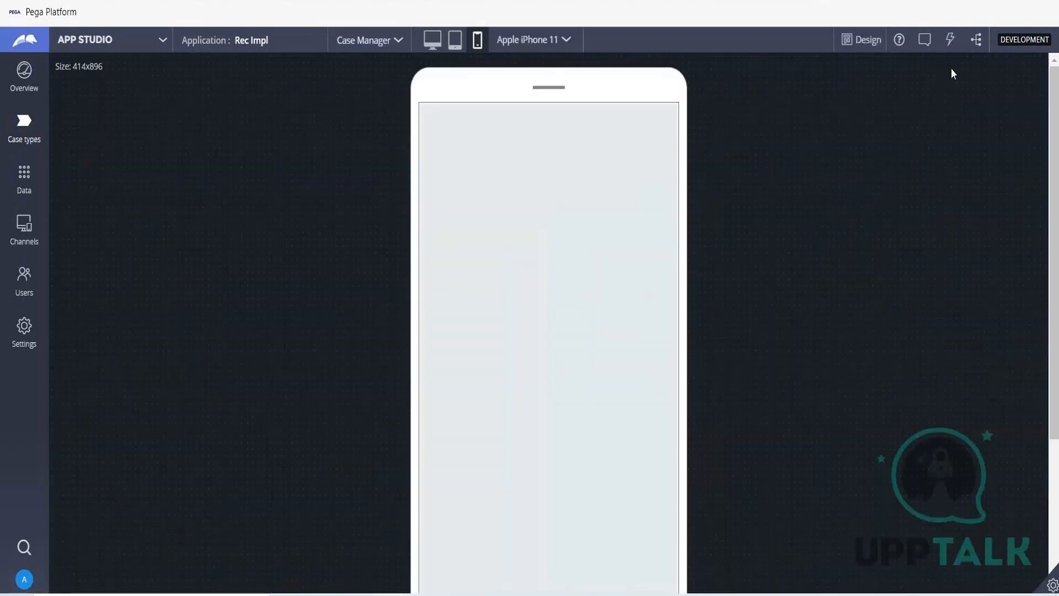
- Switch the case preview to desktop size and advance past the undefined Create view
{"action": "left_click", "coordinate": [479, 48]}
{"action": "left_click", "coordinate": [433, 43]}
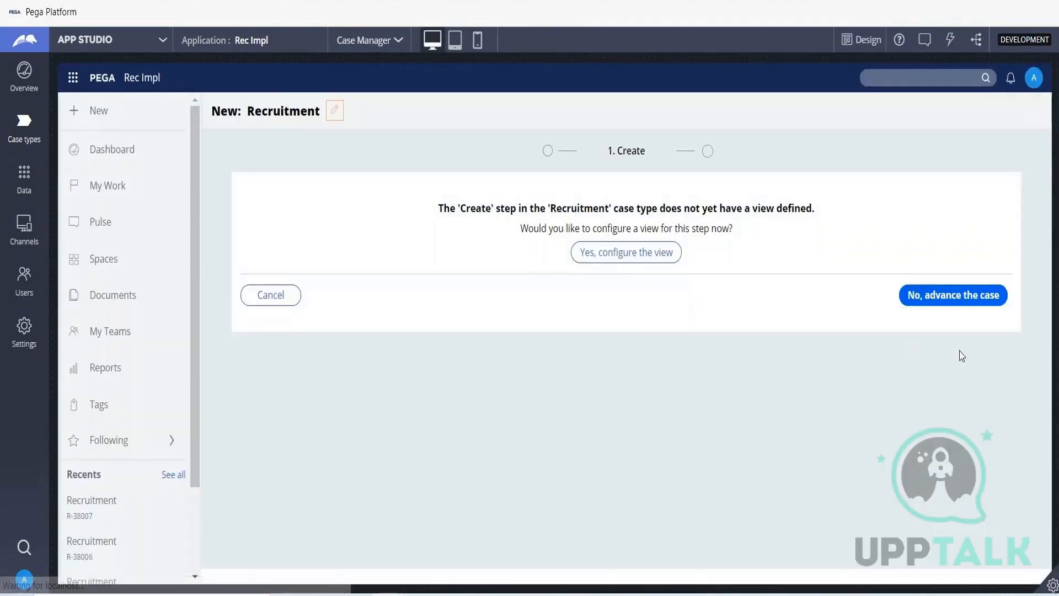
{"action": "left_click", "coordinate": [956, 295]}
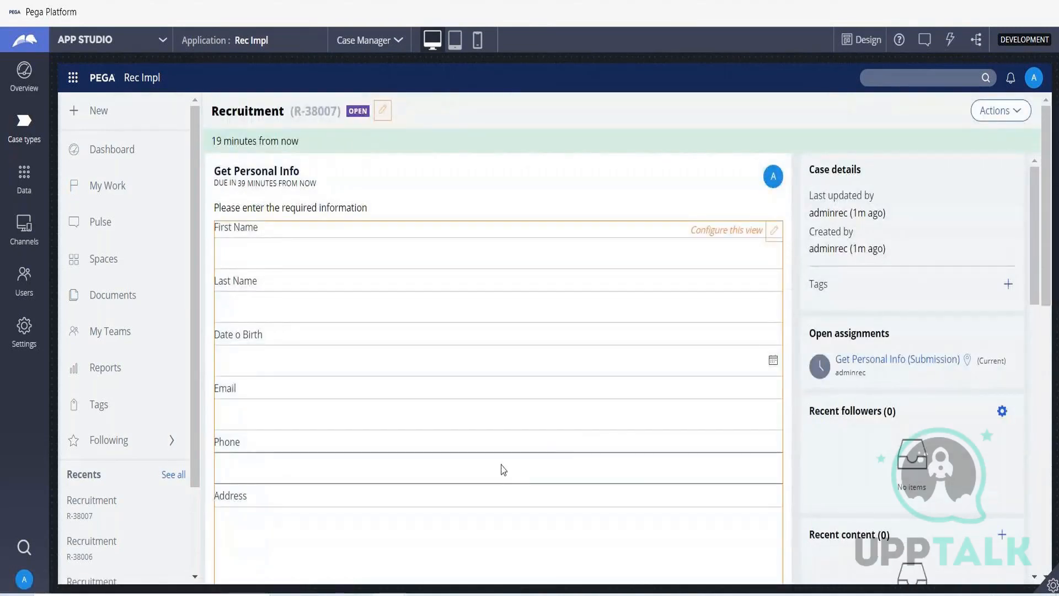
- Choose Married for Marital Status so the Spouse Name field appears
{"action": "scroll", "coordinate": [497, 466], "scroll_direction": "down", "scroll_amount": 4}
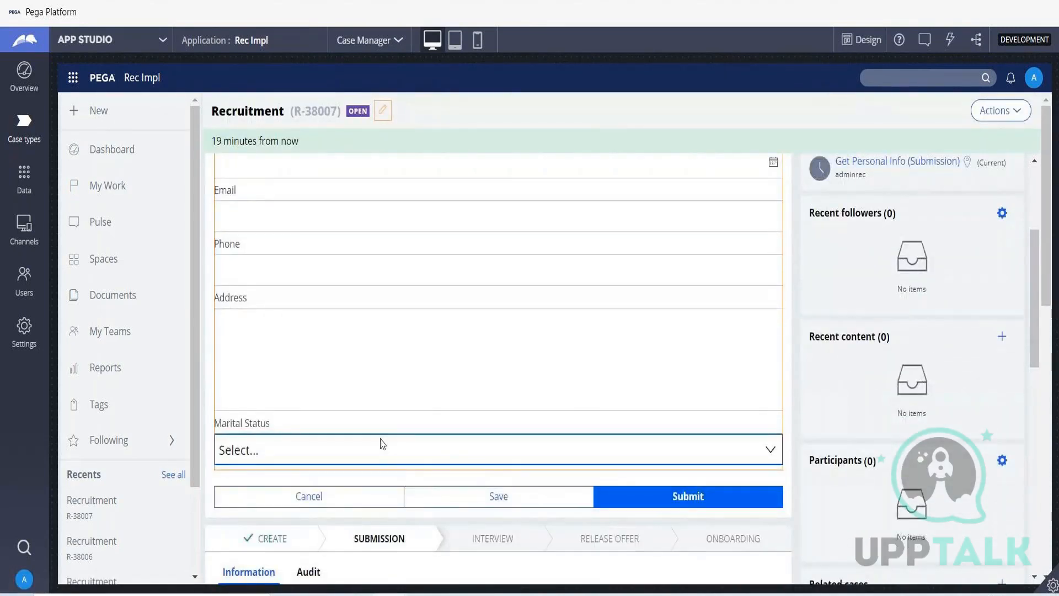
{"action": "left_click", "coordinate": [437, 457]}
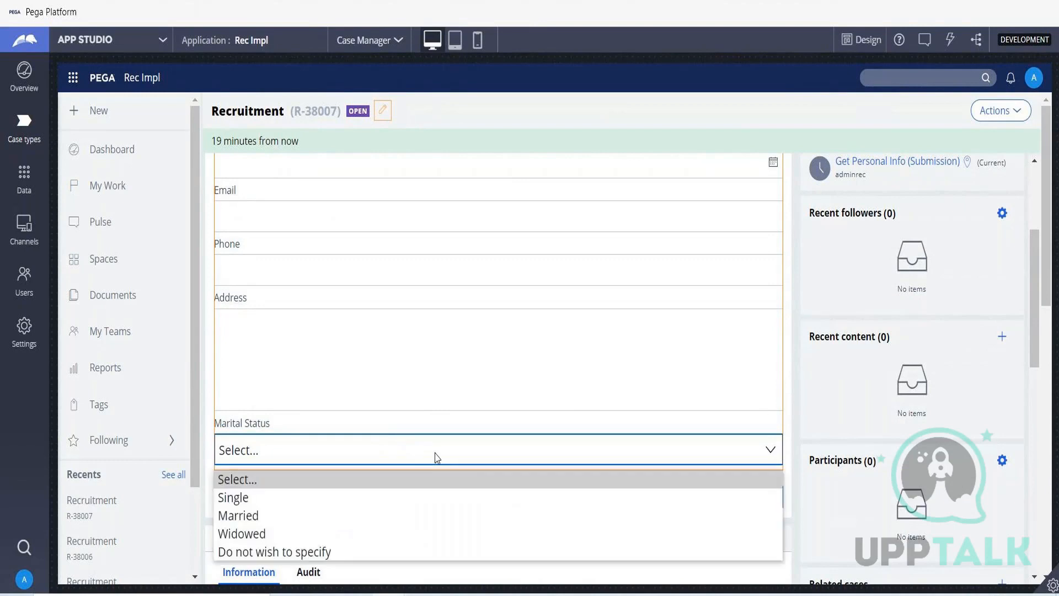
{"action": "left_click", "coordinate": [306, 516]}
{"action": "scroll", "coordinate": [322, 363], "scroll_direction": "down", "scroll_amount": 3}
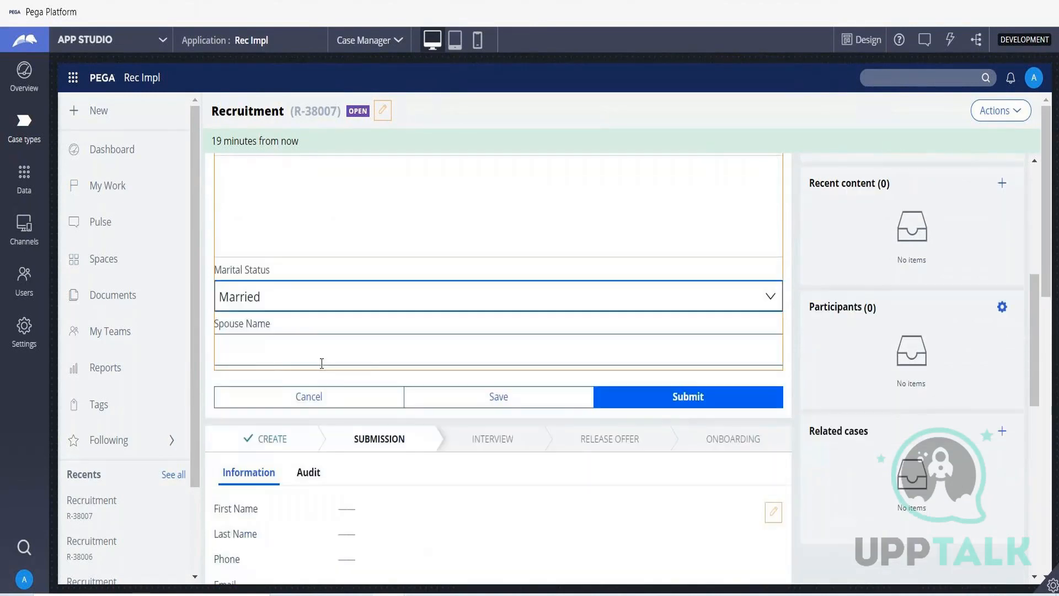
{"action": "left_click_drag", "start_coordinate": [215, 325], "coordinate": [314, 324]}
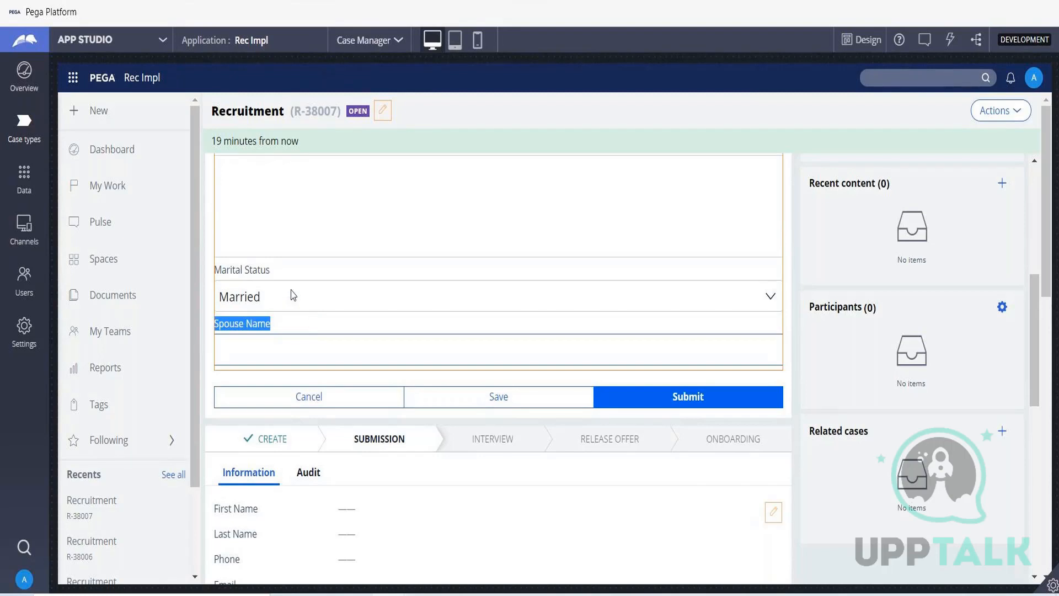
- Go to Case types and open the Onboarding case type
{"action": "left_click", "coordinate": [28, 120]}
{"action": "left_click", "coordinate": [91, 197]}
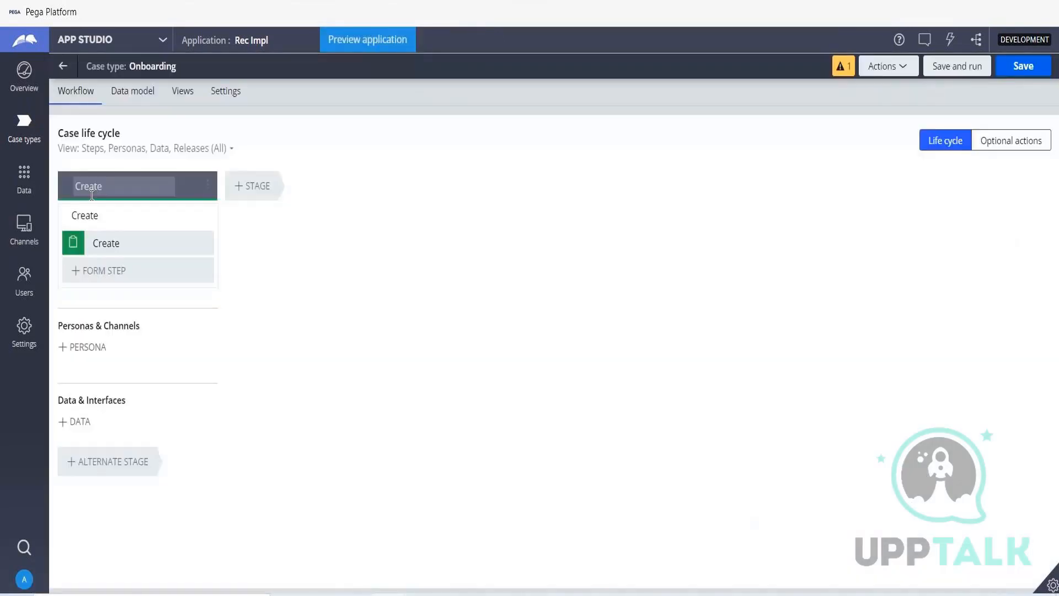
- Add a new stage named Submission to the Onboarding case
{"action": "left_click", "coordinate": [265, 191]}
{"action": "type", "text": "Submission"}
{"action": "left_click", "coordinate": [248, 184]}
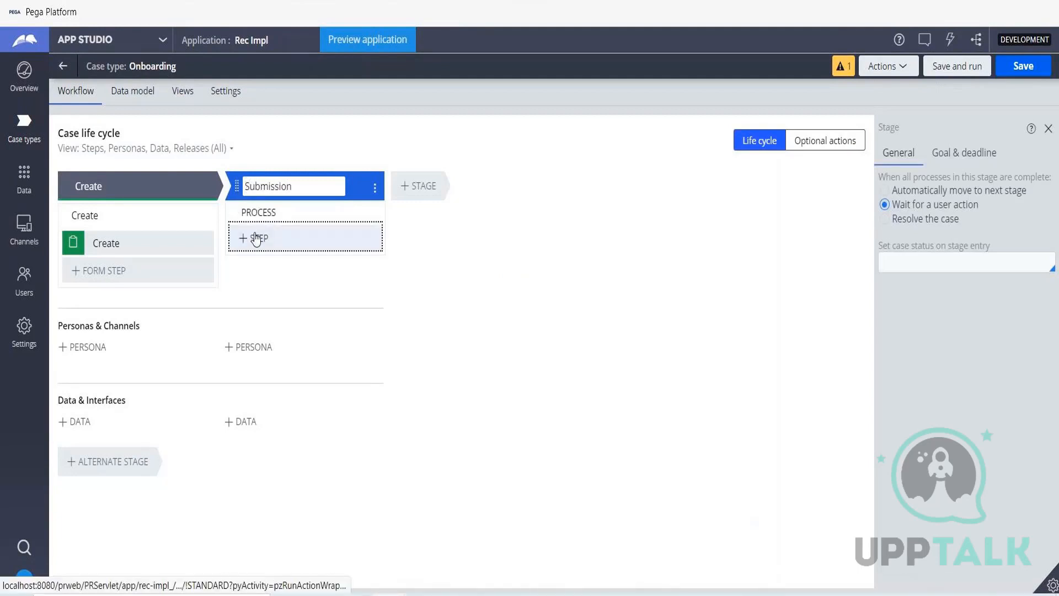
- Add a Collect information step named 'Collect Info' to Submission and open its view
{"action": "left_click", "coordinate": [256, 238]}
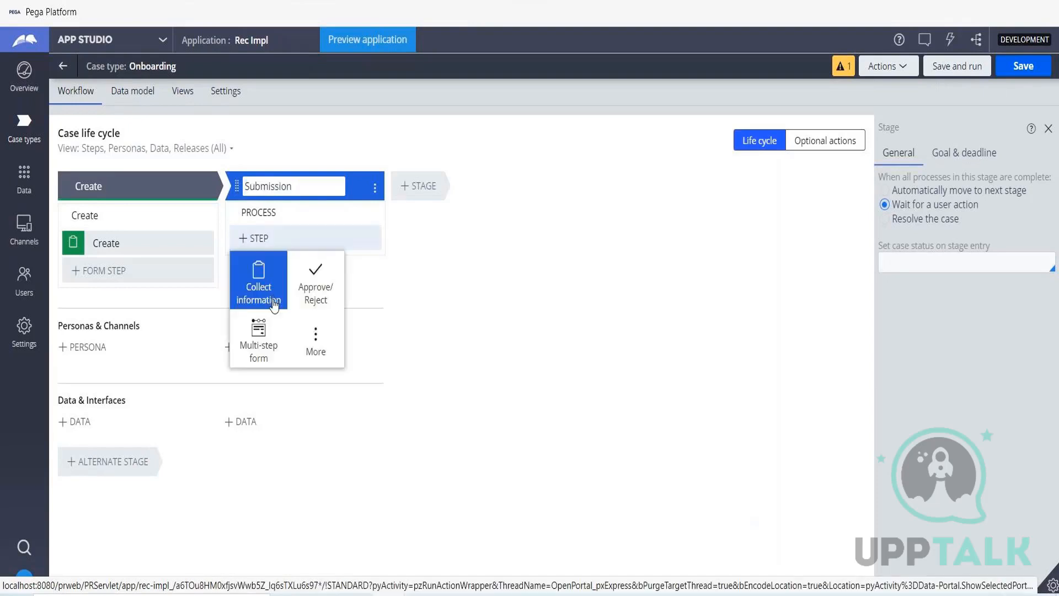
{"action": "left_click", "coordinate": [259, 296]}
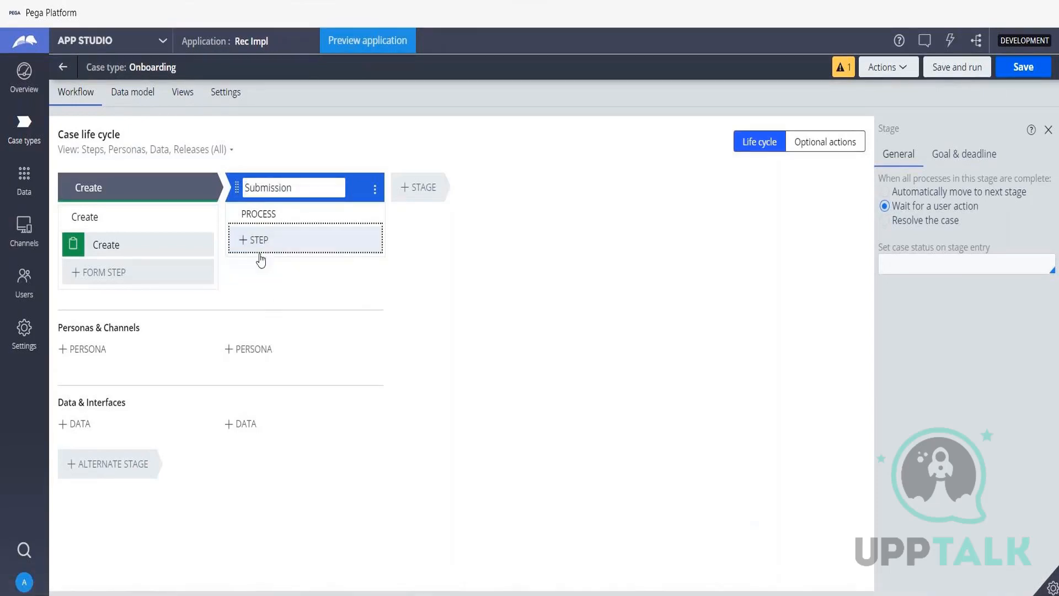
{"action": "type", "text": "Collect "}
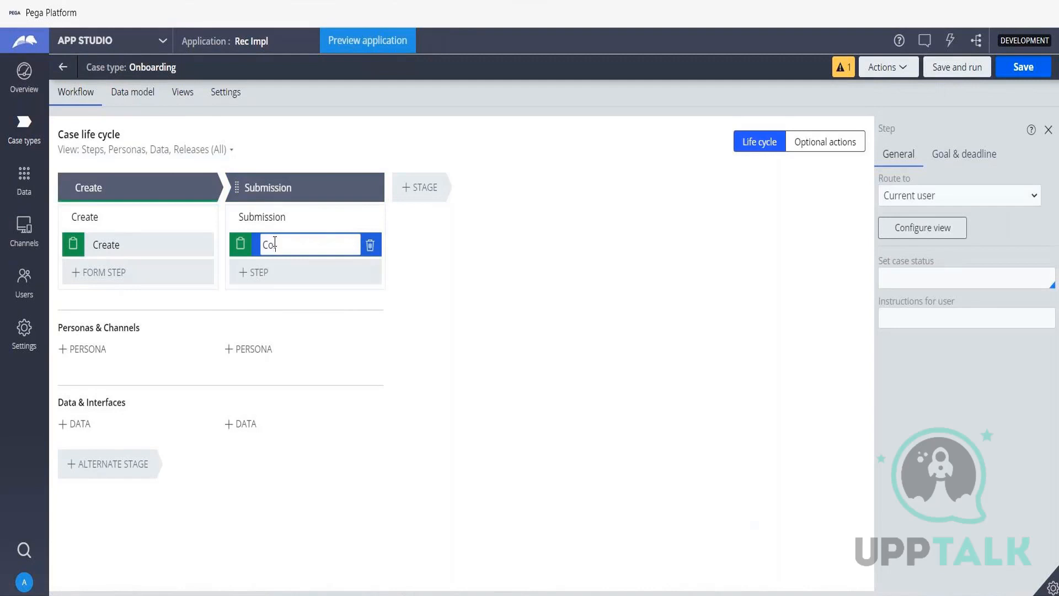
{"action": "type", "text": "Info"}
{"action": "left_click", "coordinate": [954, 232]}
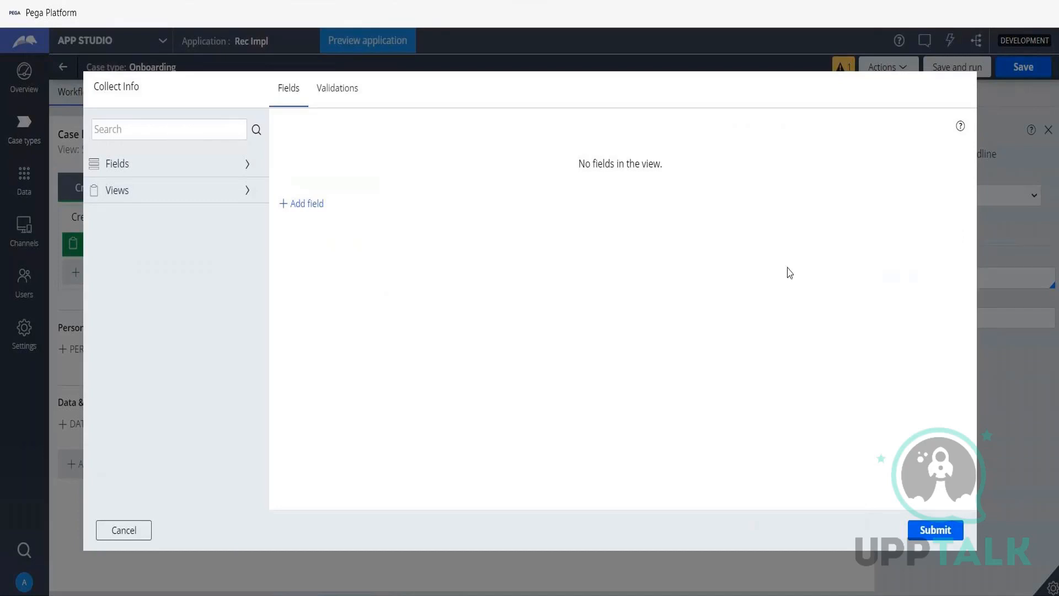
- Add a Loan Amount field of type Integer to the view
{"action": "left_click", "coordinate": [301, 209]}
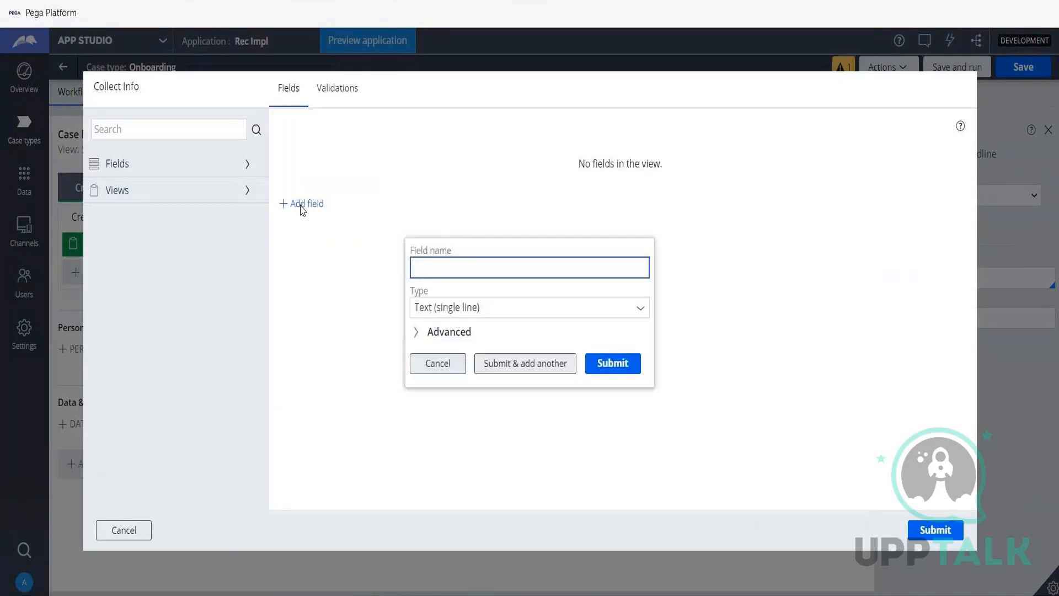
{"action": "type", "text": "Loan Amount"}
{"action": "key", "text": "Tab"}
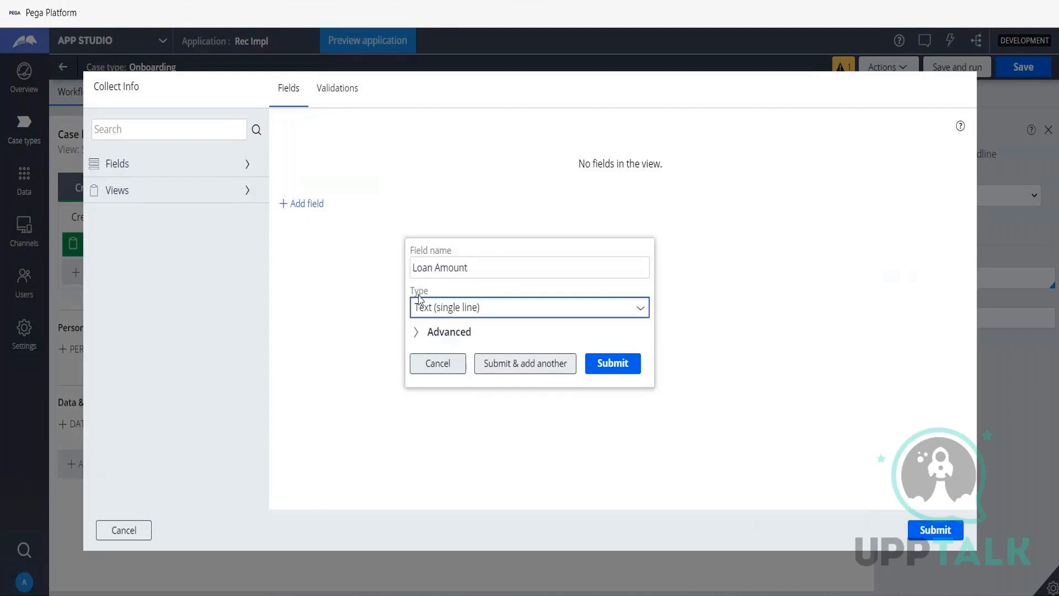
{"action": "left_click", "coordinate": [487, 307]}
{"action": "type", "text": "int"}
{"action": "key", "text": "Return"}
{"action": "left_click", "coordinate": [508, 366]}
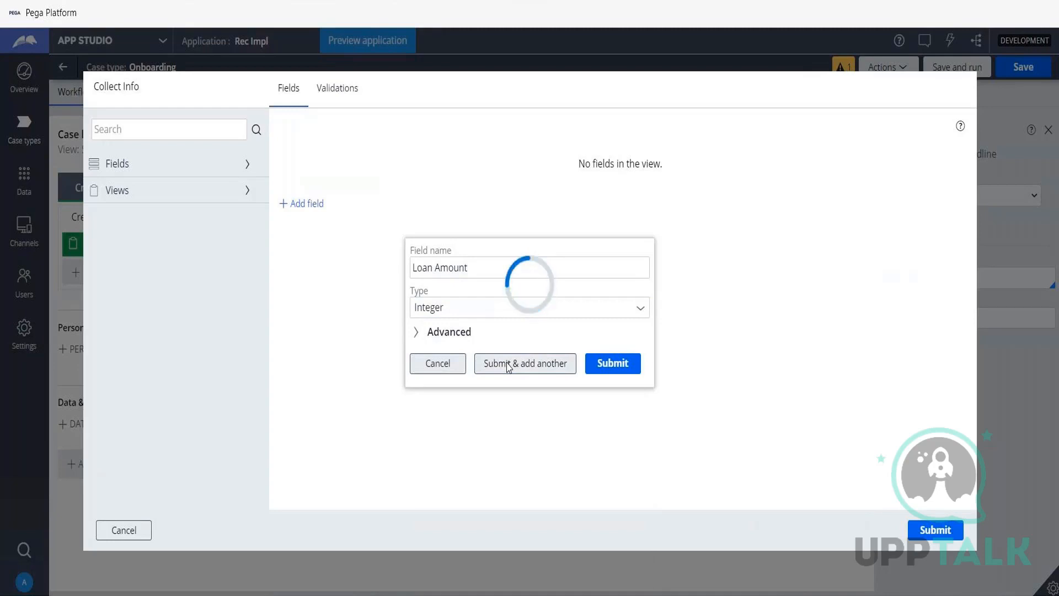
- Add a Tenure field of type Decimal
{"action": "type", "text": "Tenure"}
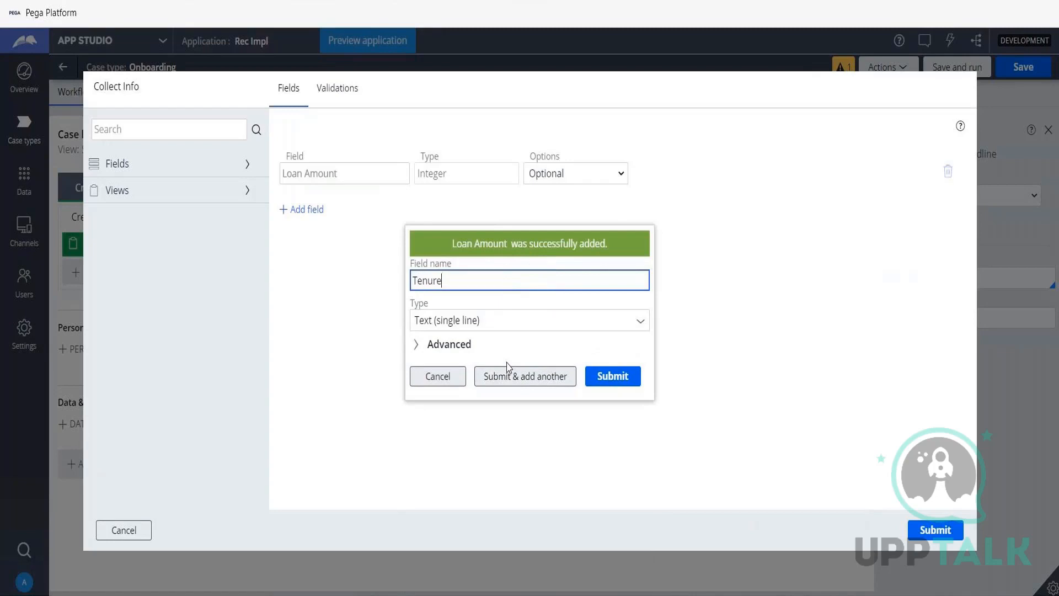
{"action": "key", "text": "Tab"}
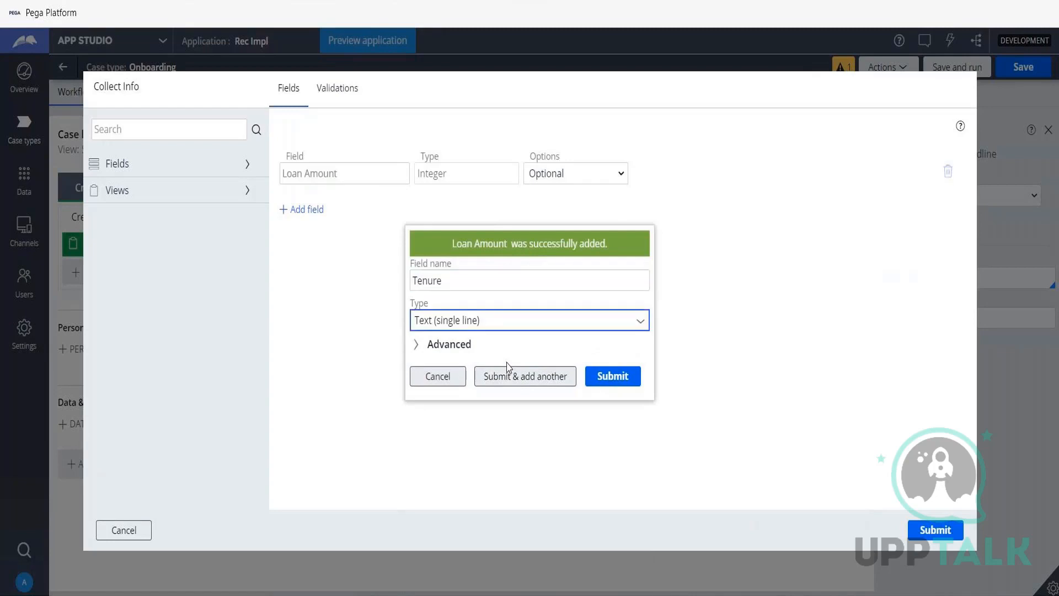
{"action": "type", "text": "d"}
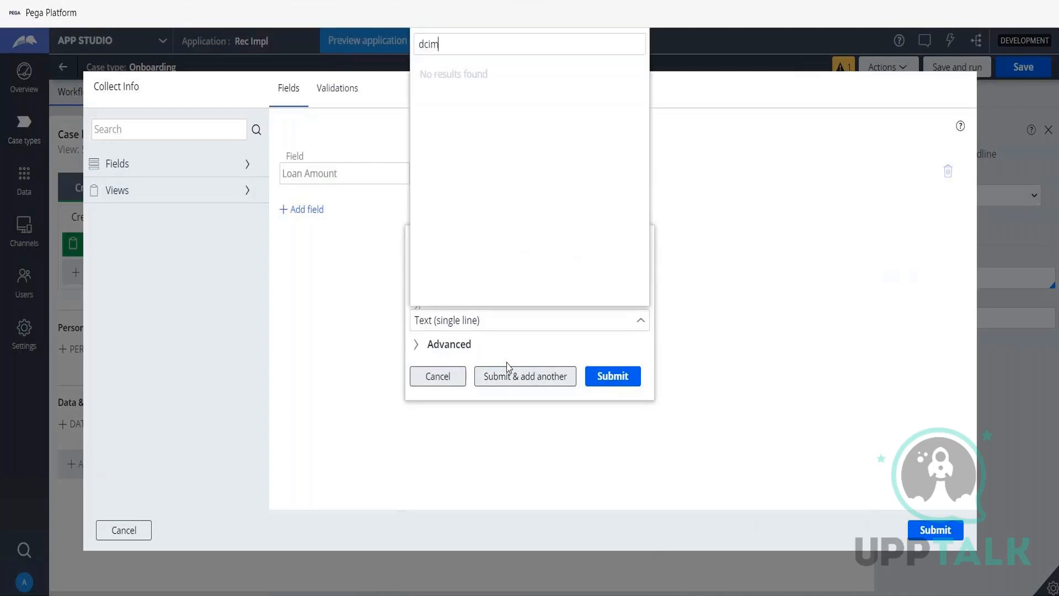
{"action": "type", "text": "ecim"}
{"action": "key", "text": "Down"}
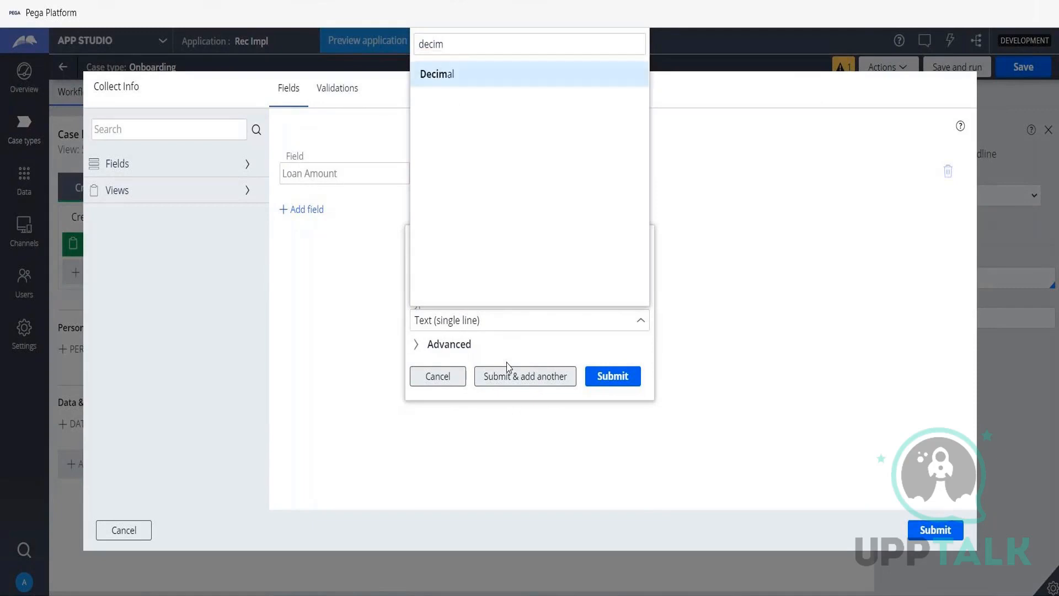
{"action": "key", "text": "Return"}
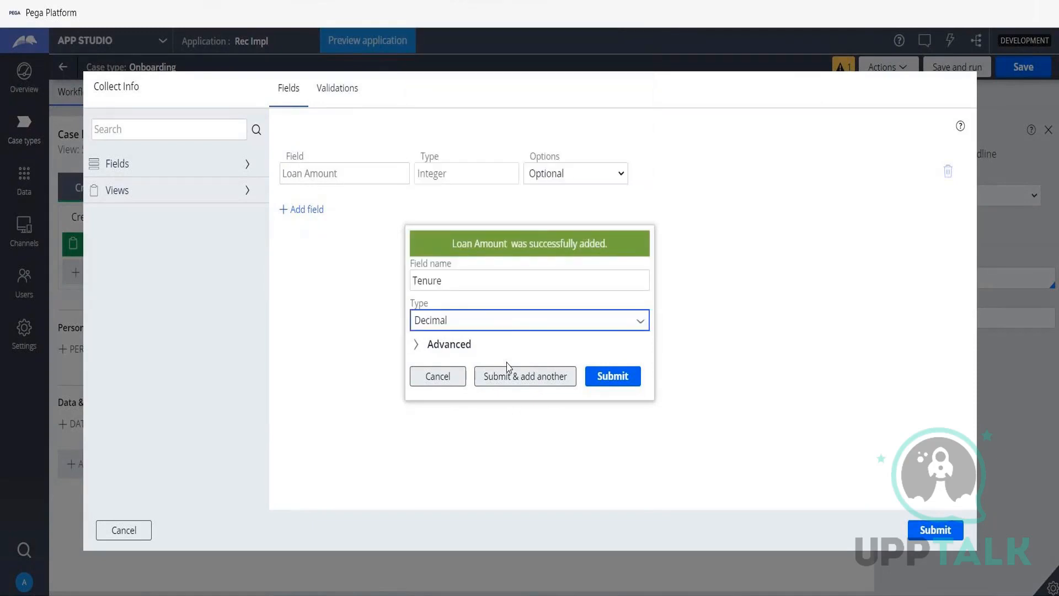
{"action": "left_click", "coordinate": [531, 383]}
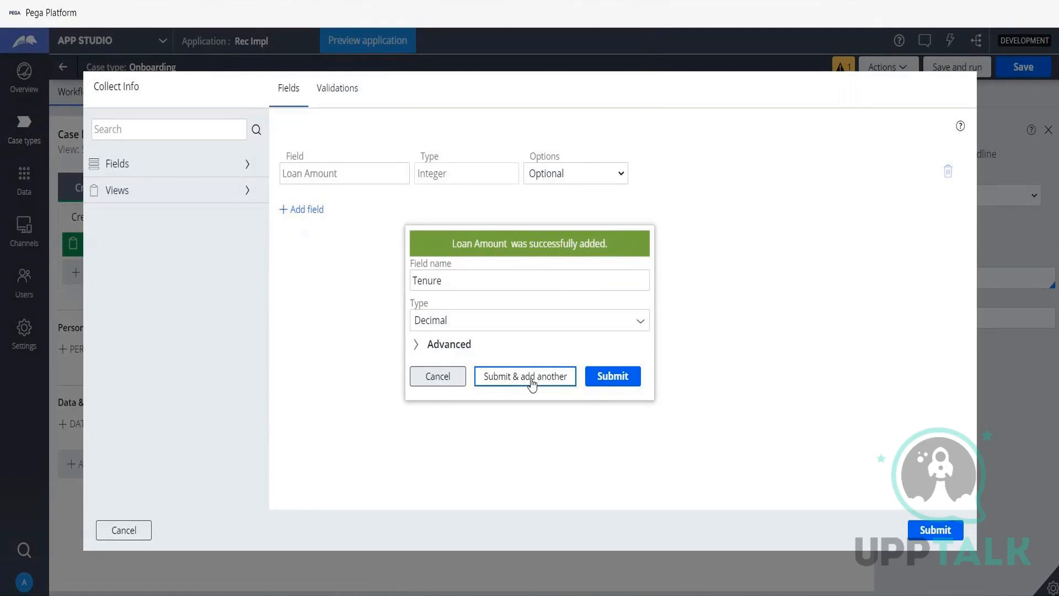
- Add an Interest field of type Decimal
{"action": "type", "text": "Interest"}
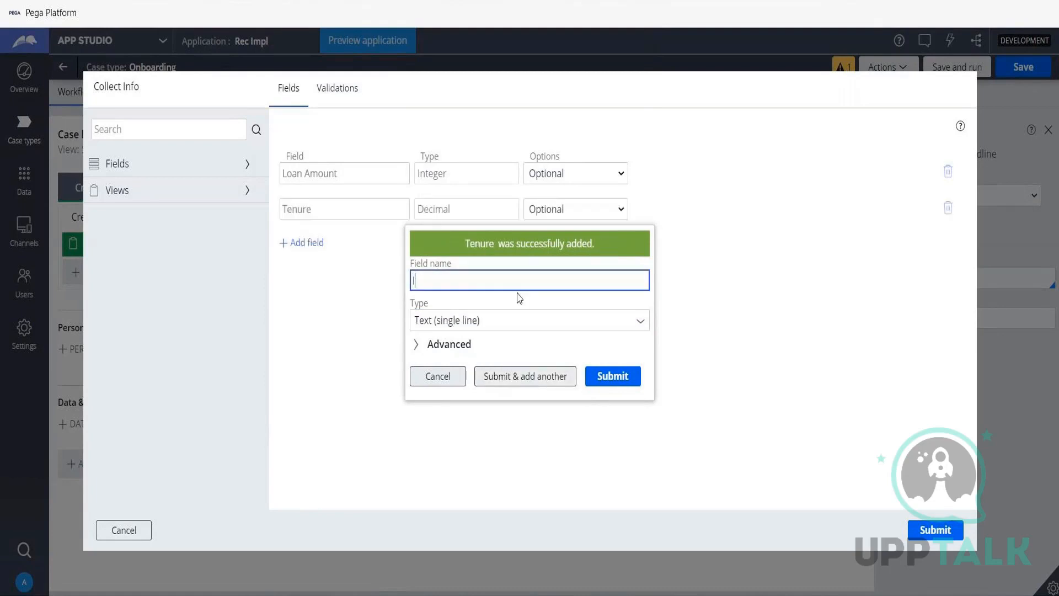
{"action": "key", "text": "Tab"}
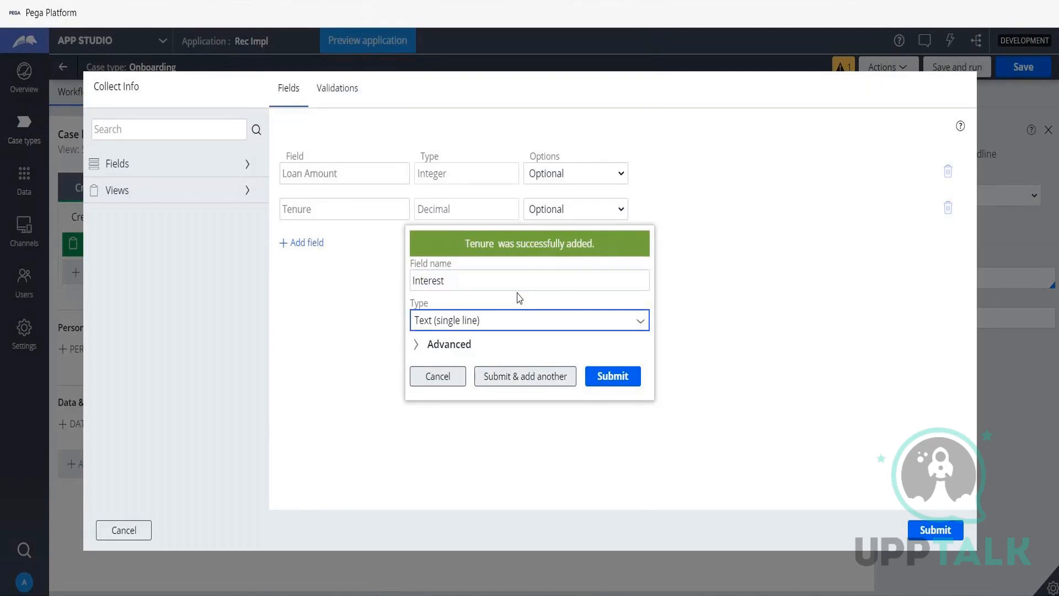
{"action": "type", "text": "dcim"}
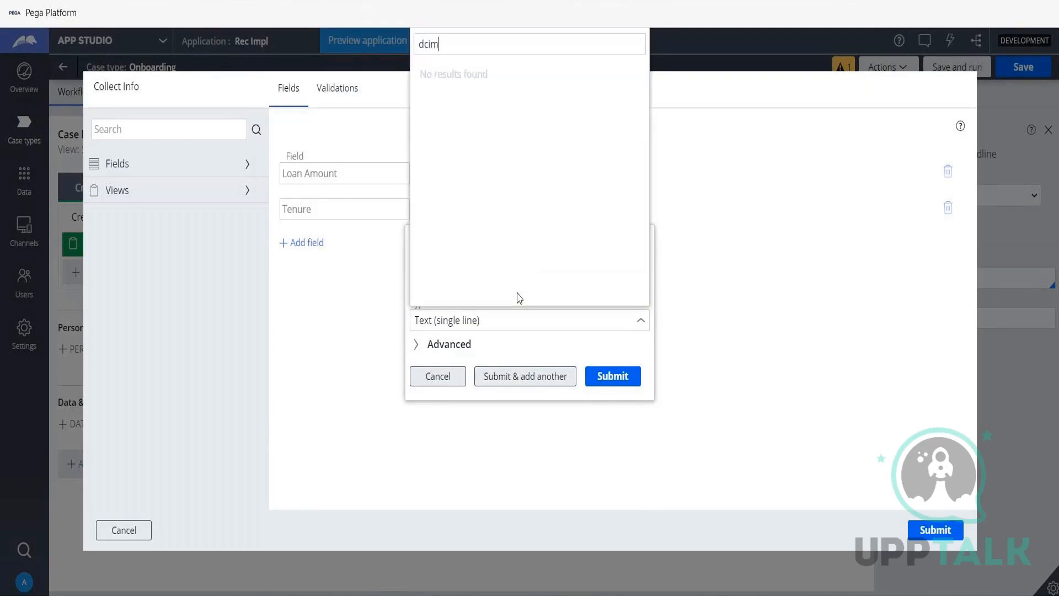
{"action": "type", "text": "a"}
{"action": "key", "text": "BackSpace"}
{"action": "key", "text": "BackSpace"}
{"action": "key", "text": "BackSpace"}
{"action": "key", "text": "BackSpace"}
{"action": "type", "text": "eci"}
{"action": "key", "text": "Down"}
{"action": "key", "text": "Return"}
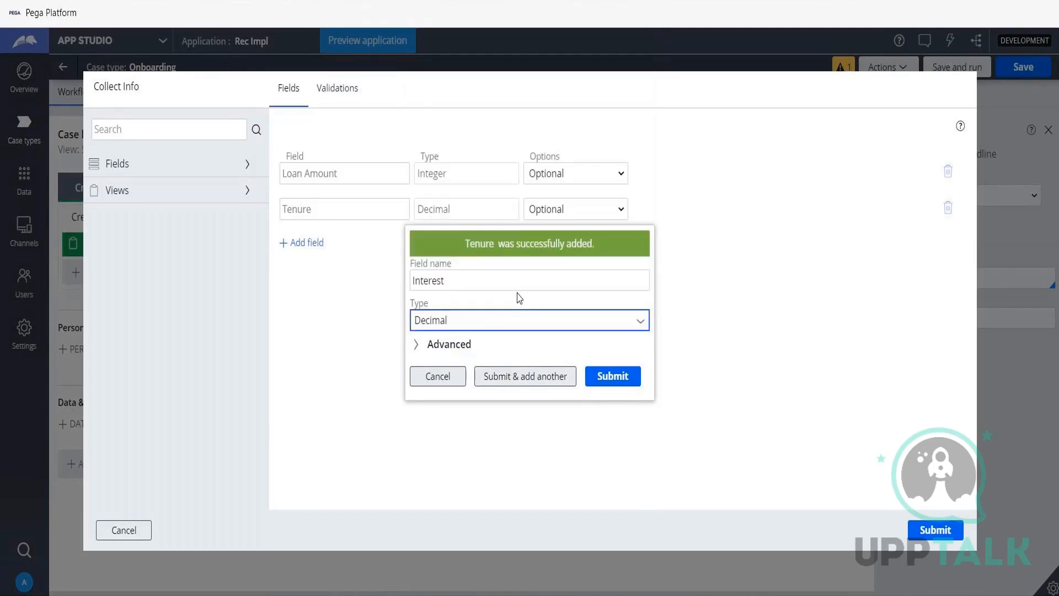
{"action": "left_click", "coordinate": [564, 392]}
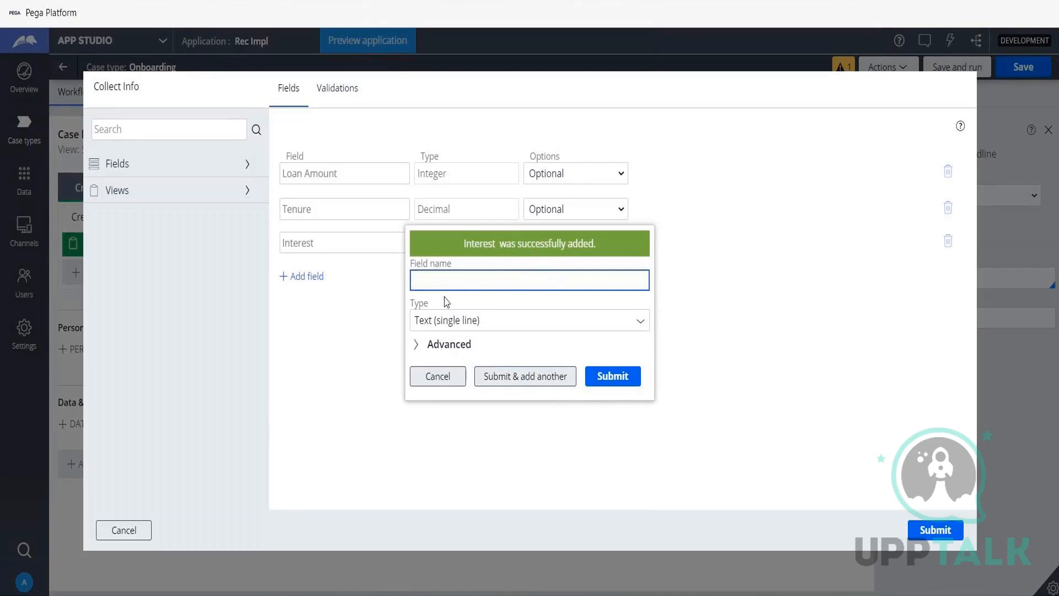
- Add an EMI field and set its type to Decimal
{"action": "type", "text": "EMO"}
{"action": "key", "text": "BackSpace"}
{"action": "type", "text": "I"}
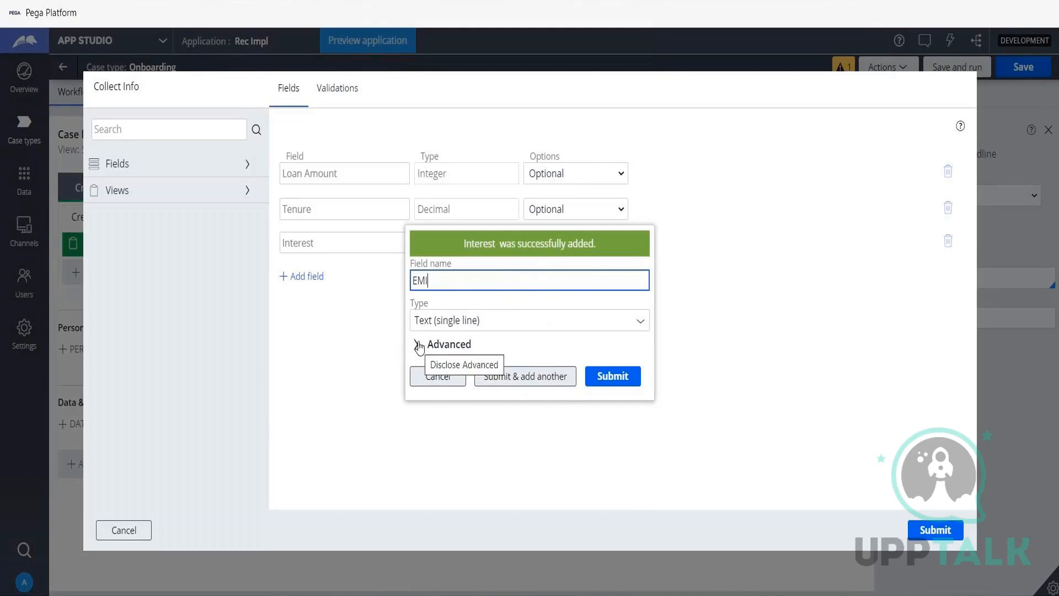
{"action": "left_click", "coordinate": [642, 326]}
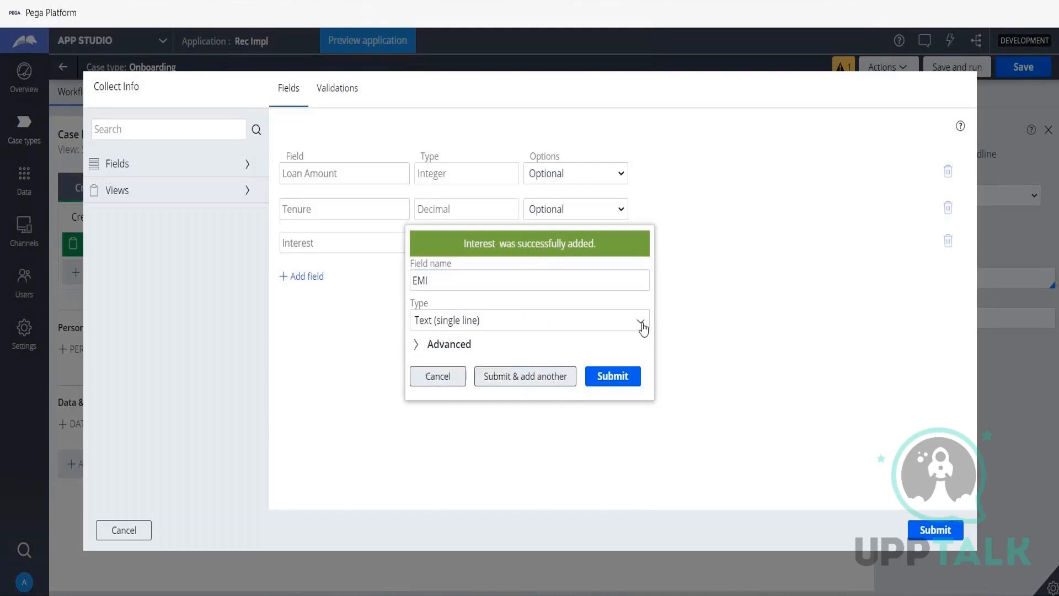
{"action": "left_click", "coordinate": [488, 322]}
{"action": "type", "text": "D"}
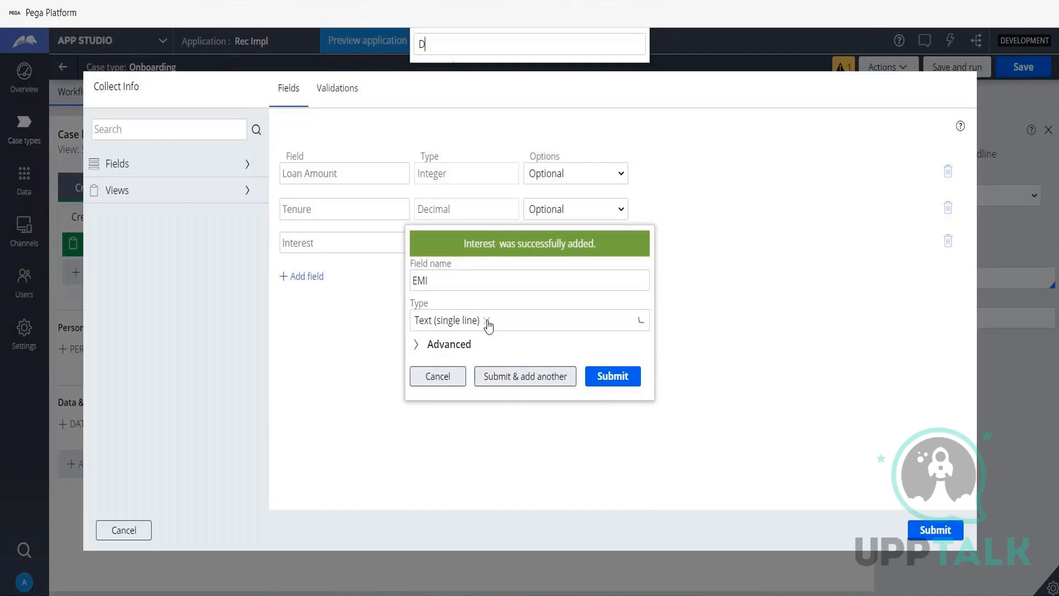
{"action": "type", "text": "ECI"}
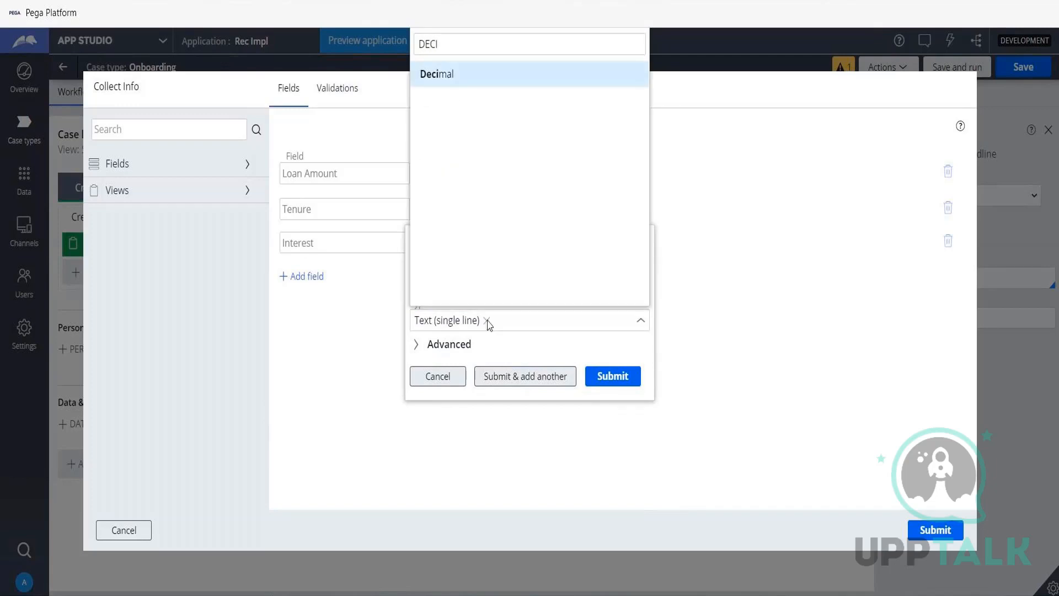
{"action": "key", "text": "Return"}
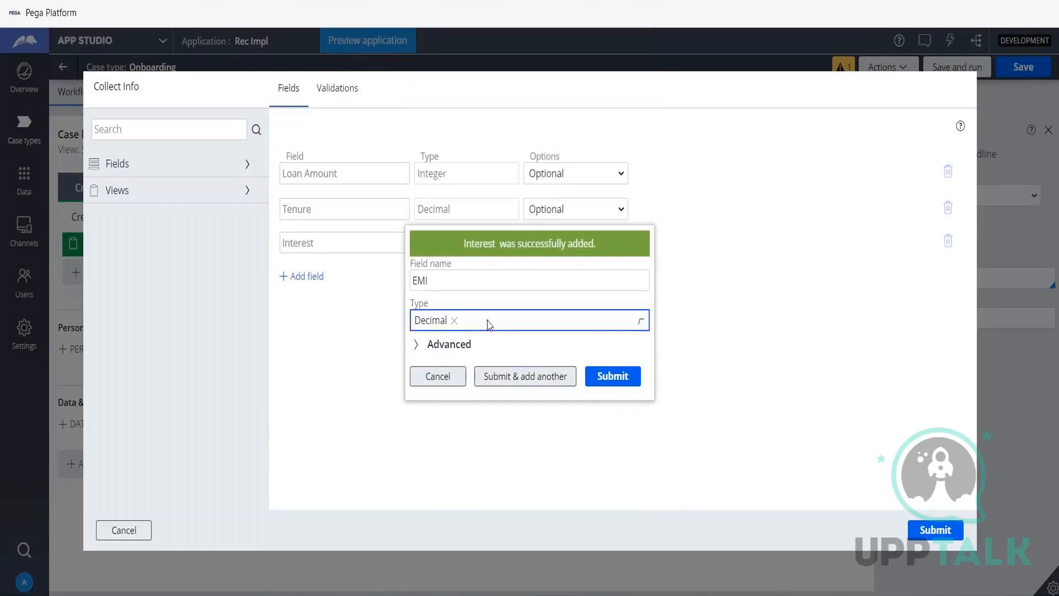
- Try EMI's calculated read-only setting, turn it back off, and save the field
{"action": "left_click", "coordinate": [420, 346]}
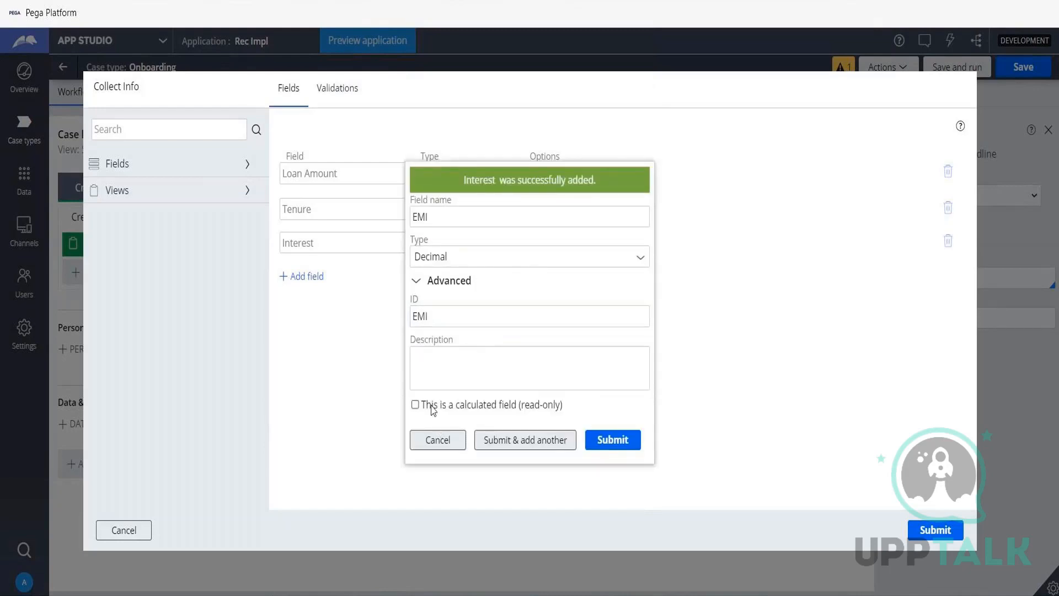
{"action": "left_click_drag", "start_coordinate": [426, 409], "coordinate": [565, 416]}
{"action": "left_click", "coordinate": [416, 406]}
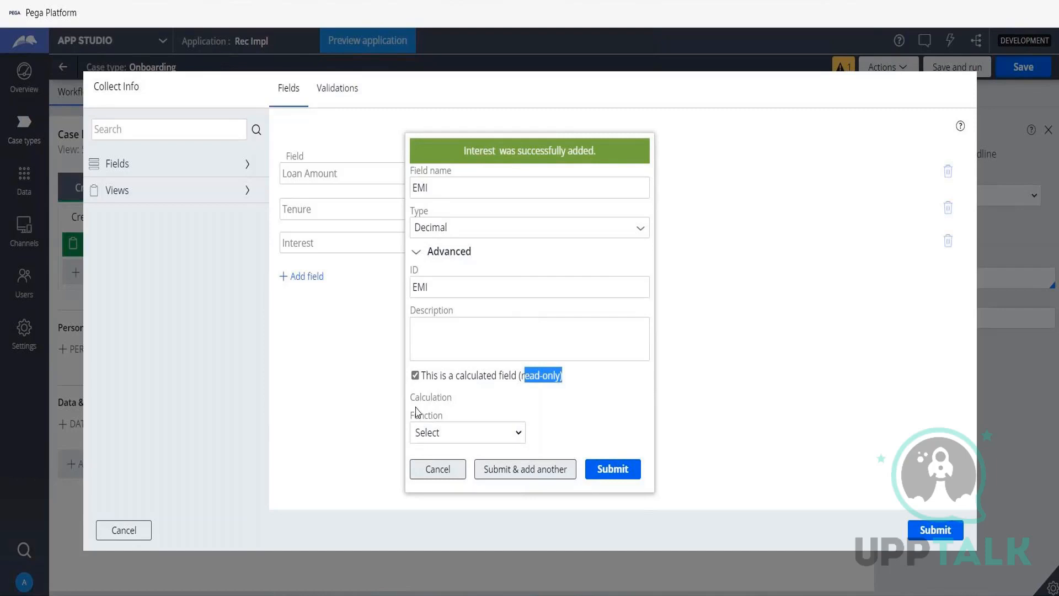
{"action": "left_click", "coordinate": [469, 436]}
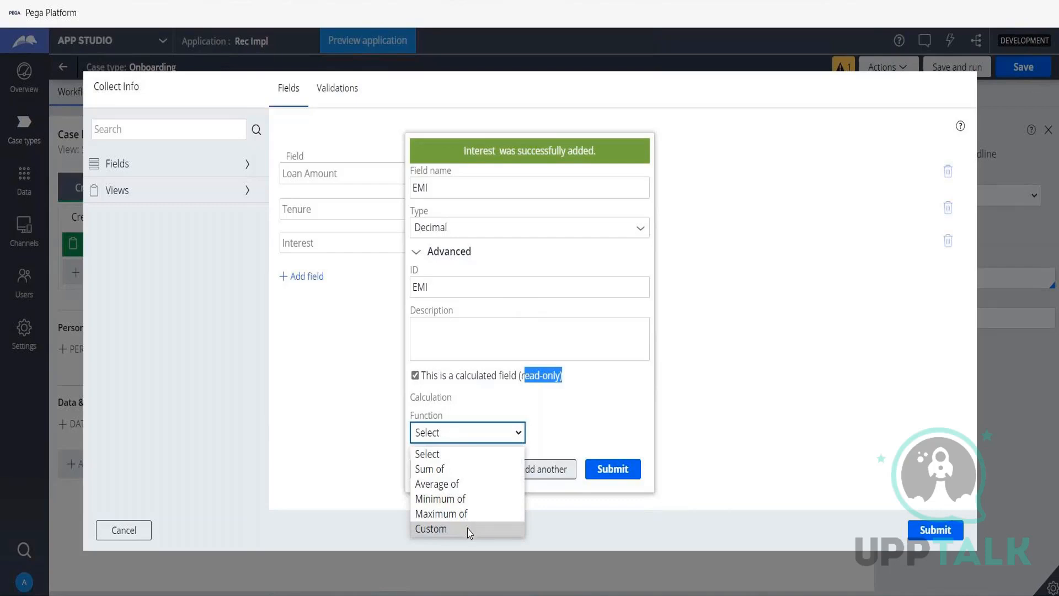
{"action": "left_click", "coordinate": [415, 377]}
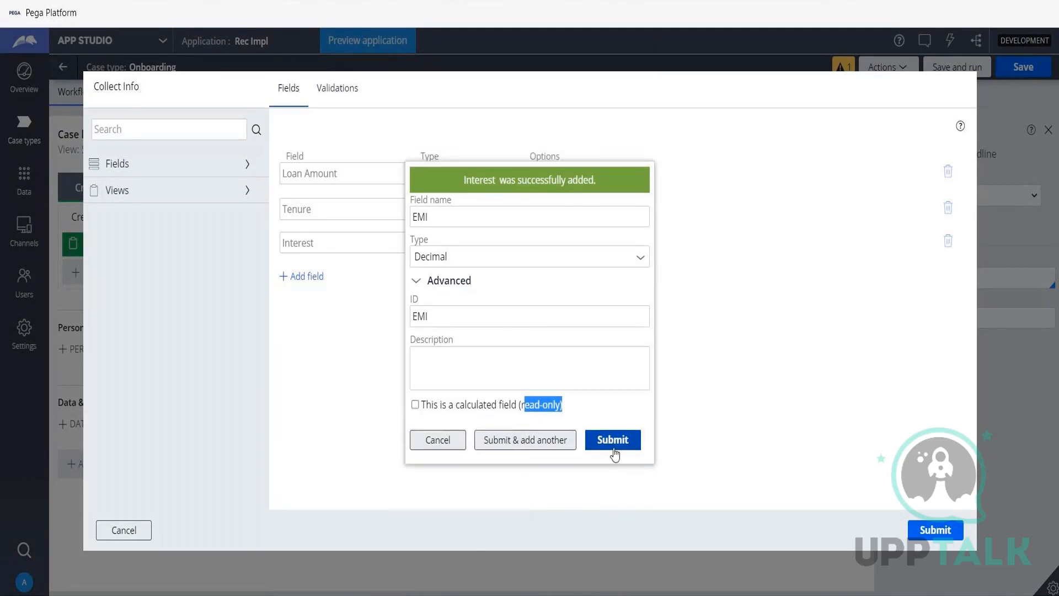
{"action": "left_click", "coordinate": [601, 446]}
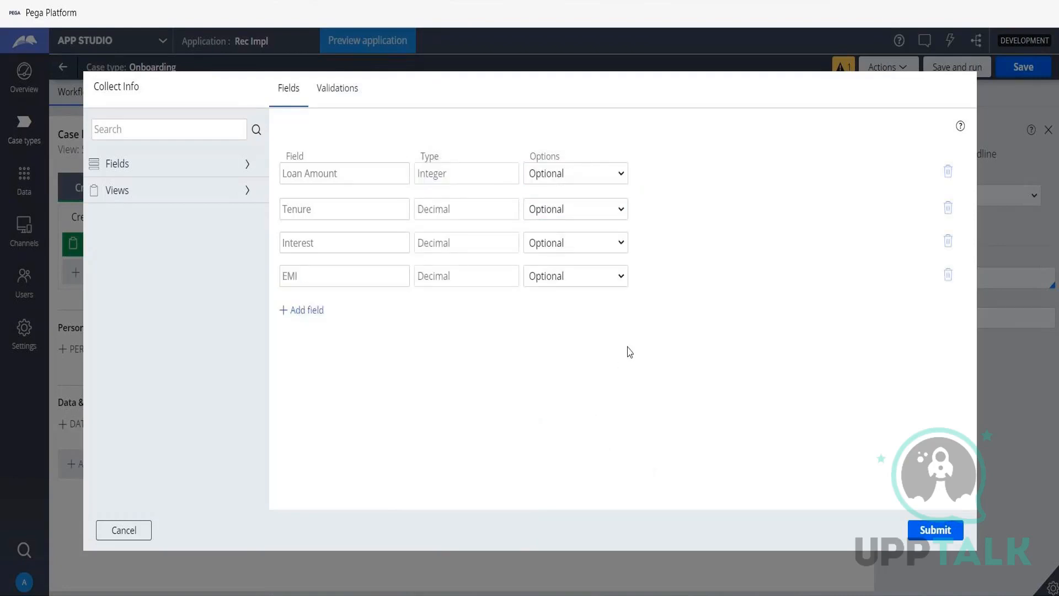
{"action": "left_click", "coordinate": [588, 283]}
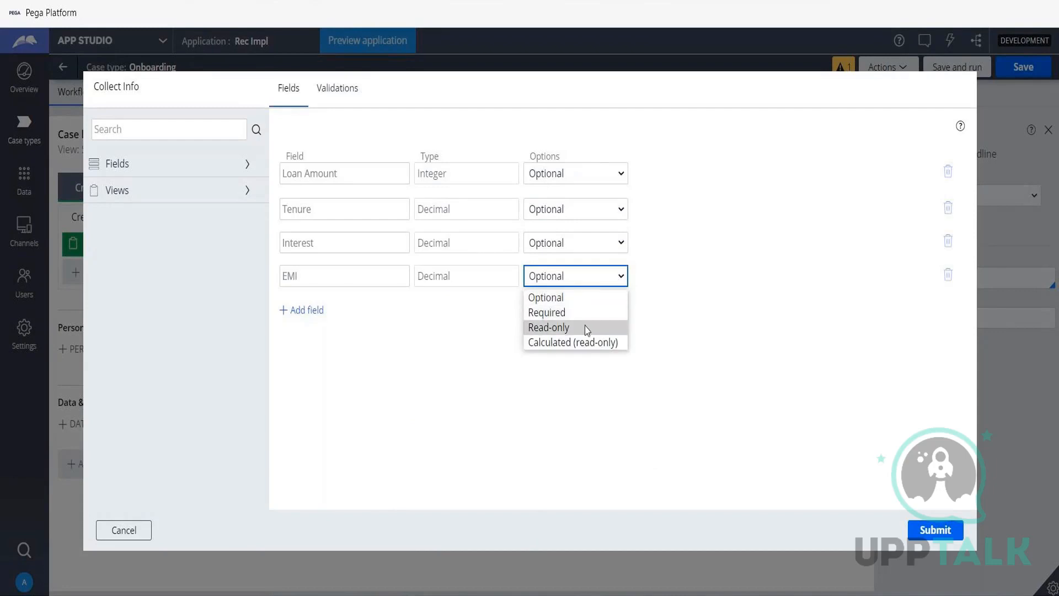
- Make EMI a calculated read-only field using the Custom calculation function
{"action": "left_click", "coordinate": [588, 343]}
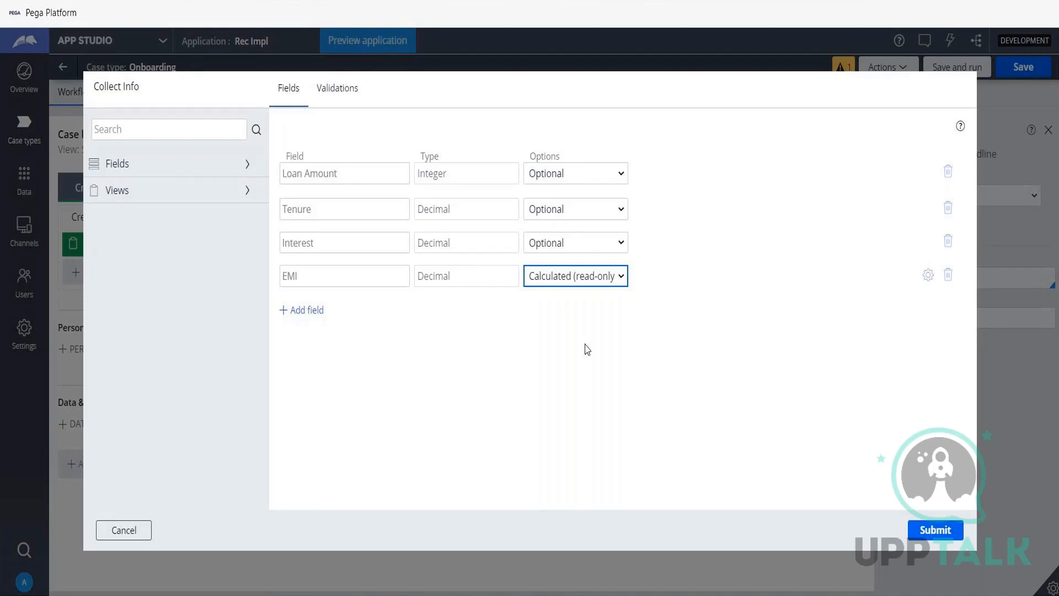
{"action": "left_click", "coordinate": [929, 279]}
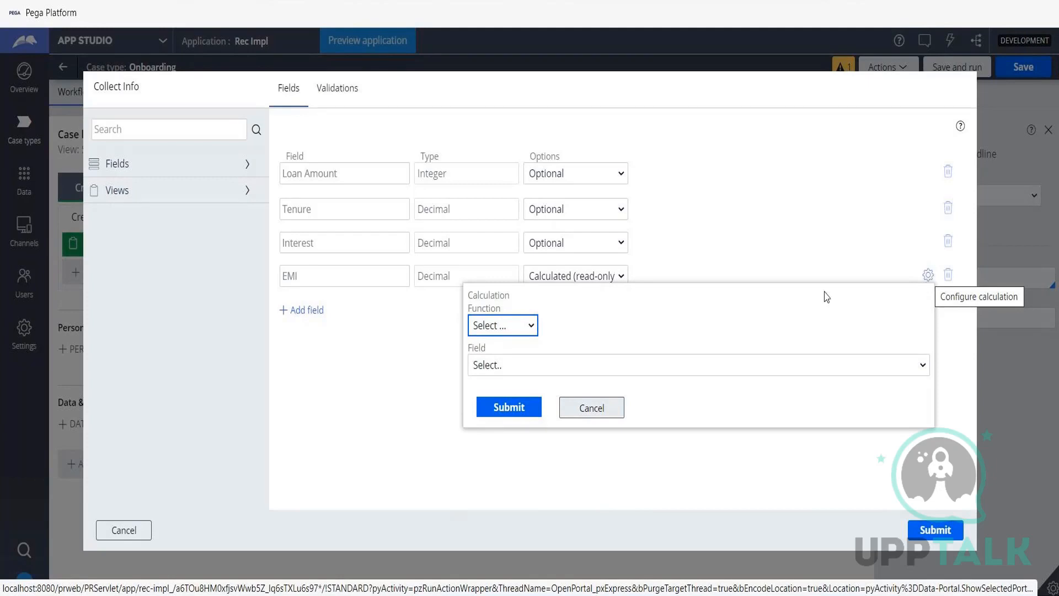
{"action": "left_click", "coordinate": [522, 326]}
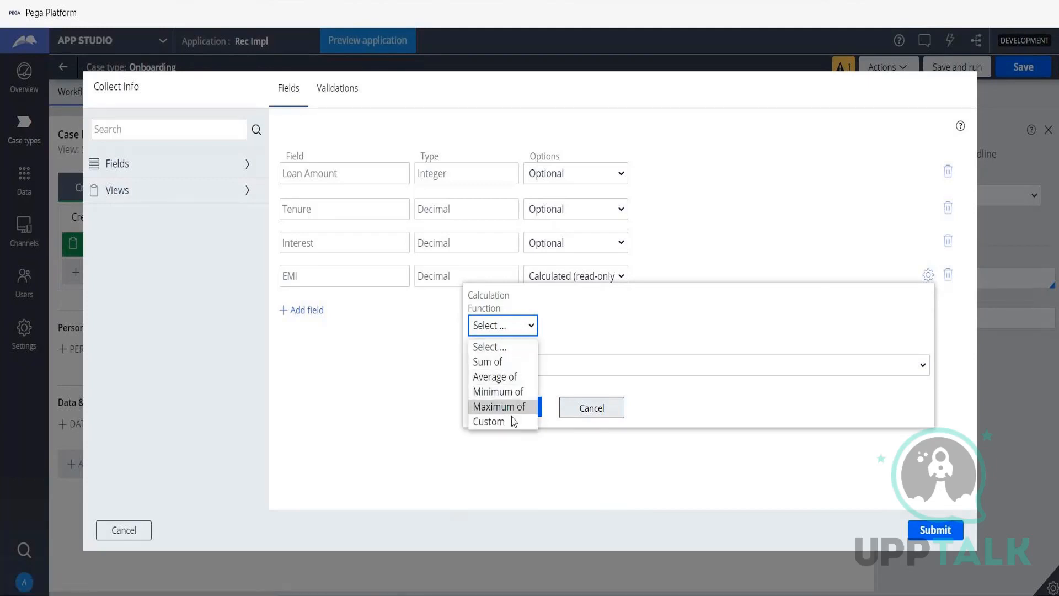
{"action": "left_click", "coordinate": [606, 301]}
{"action": "left_click", "coordinate": [516, 364]}
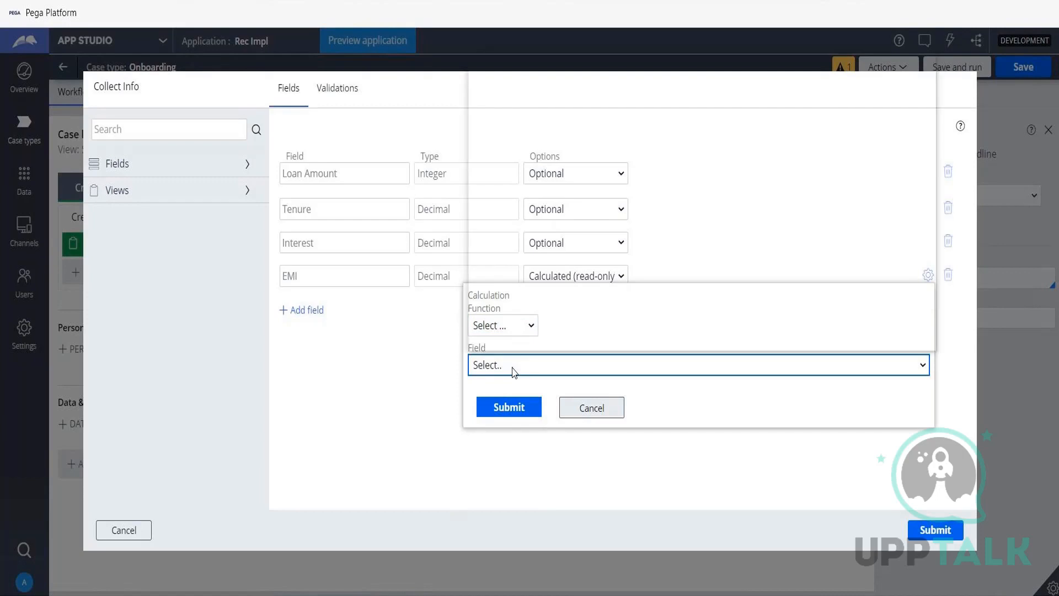
{"action": "left_click", "coordinate": [656, 402]}
{"action": "left_click", "coordinate": [503, 326]}
{"action": "left_click", "coordinate": [507, 423]}
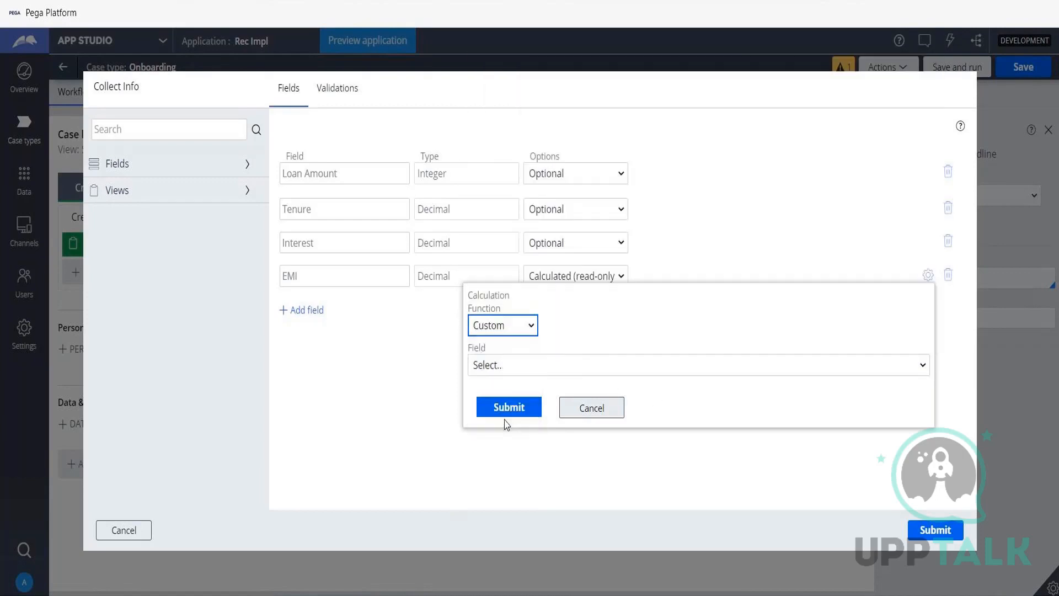
{"action": "left_click", "coordinate": [511, 352]}
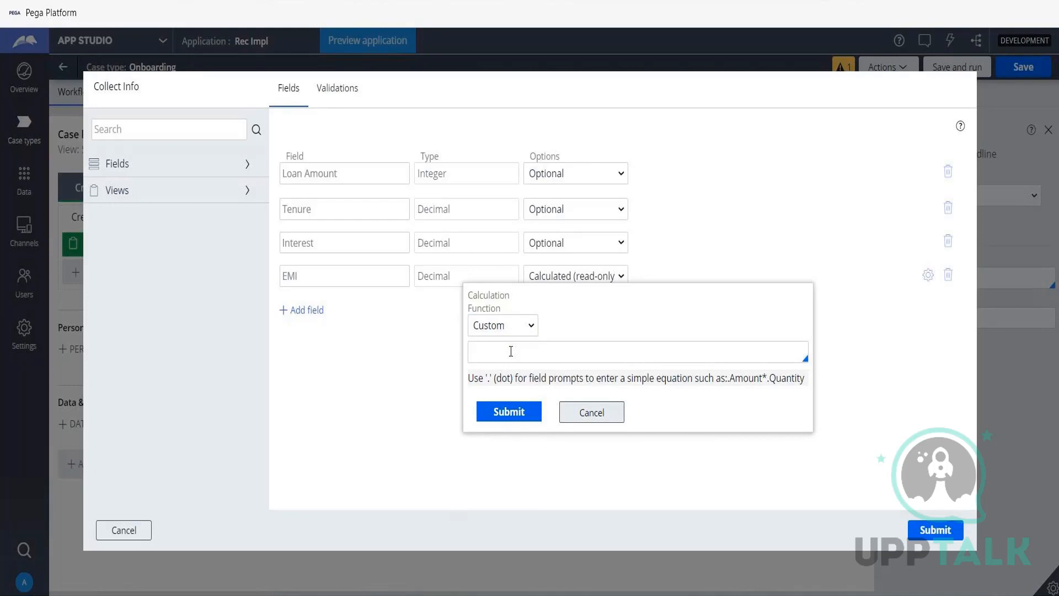
- Enter the EMI equation .LoanAmount * .Tenure * .Interest / 100 using field suggestions
{"action": "type", "text": "."}
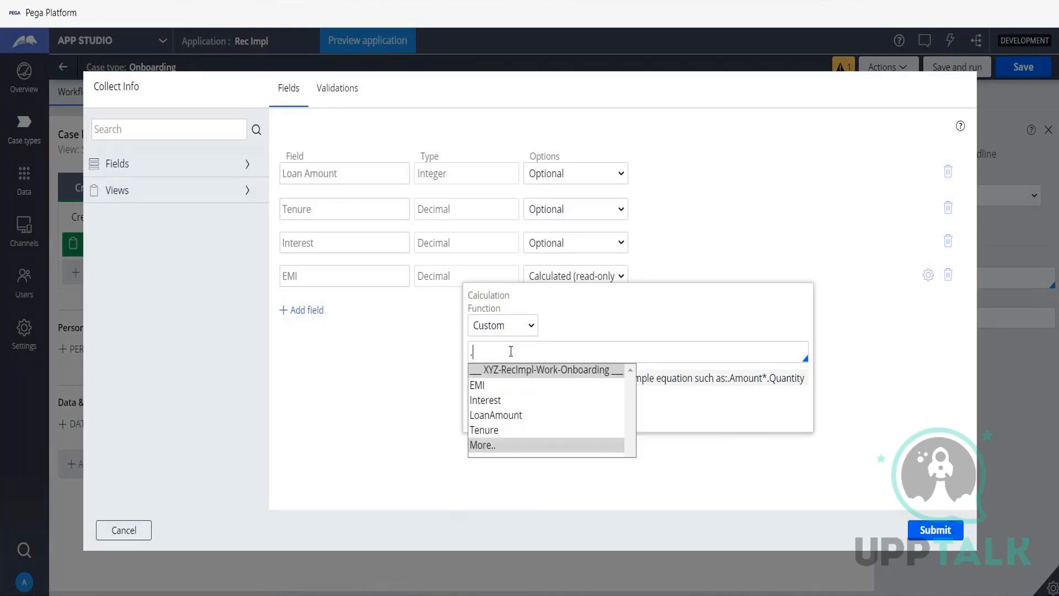
{"action": "key", "text": "Down"}
{"action": "key", "text": "Down"}
{"action": "key", "text": "Down"}
{"action": "key", "text": "Return"}
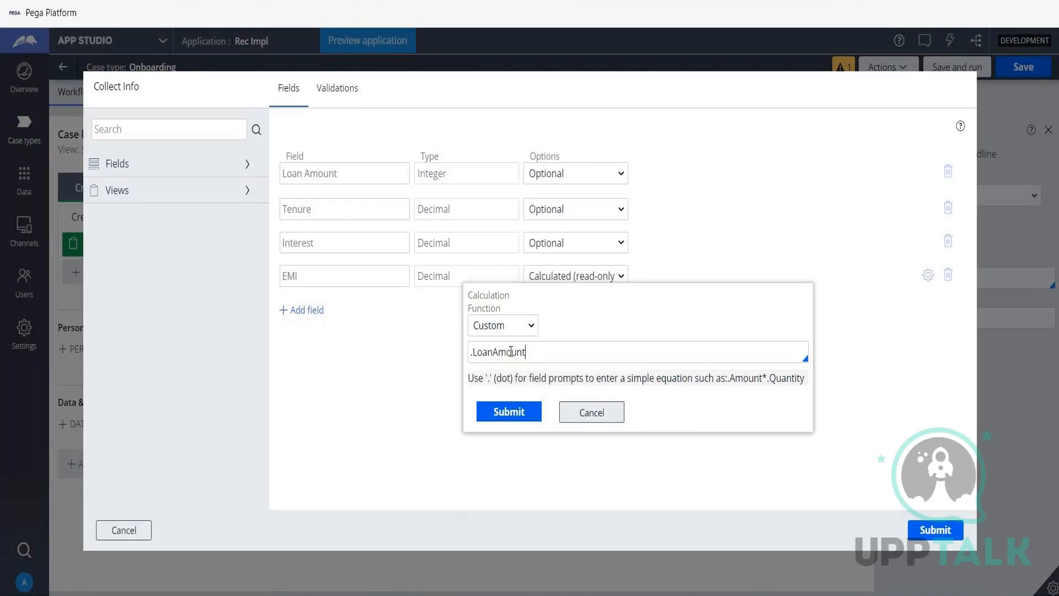
{"action": "type", "text": "* ."}
{"action": "key", "text": "Down"}
{"action": "key", "text": "Return"}
{"action": "type", "text": "* ."}
{"action": "key", "text": "Down"}
{"action": "key", "text": "Down"}
{"action": "key", "text": "Return"}
{"action": "type", "text": "/ 100"}
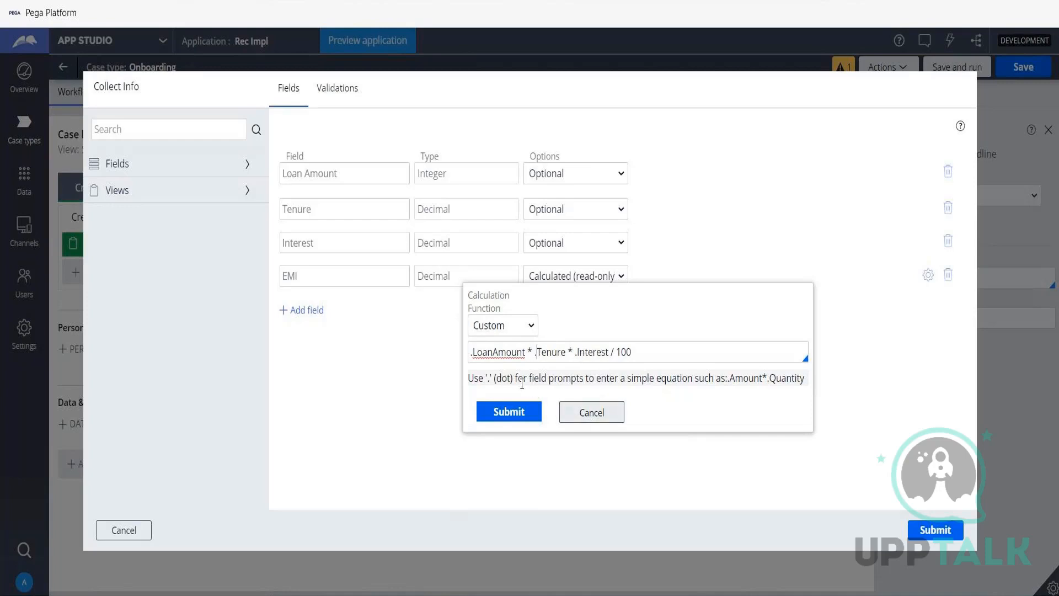
- Remove the stray trailing dot and submit the custom EMI equation
{"action": "left_click_drag", "start_coordinate": [515, 379], "coordinate": [616, 392]}
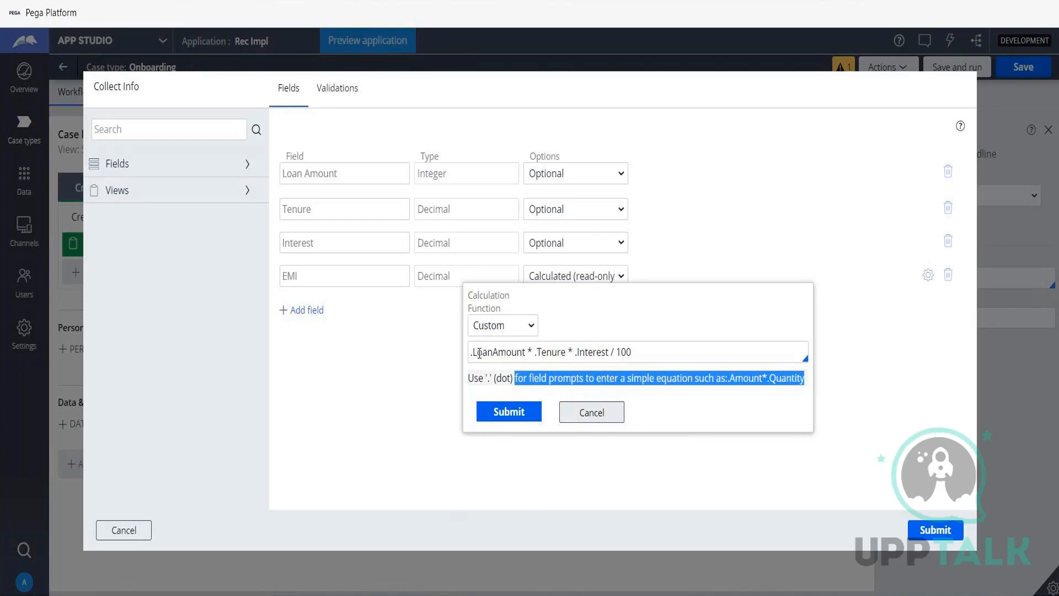
{"action": "left_click", "coordinate": [669, 402]}
{"action": "left_click", "coordinate": [679, 349]}
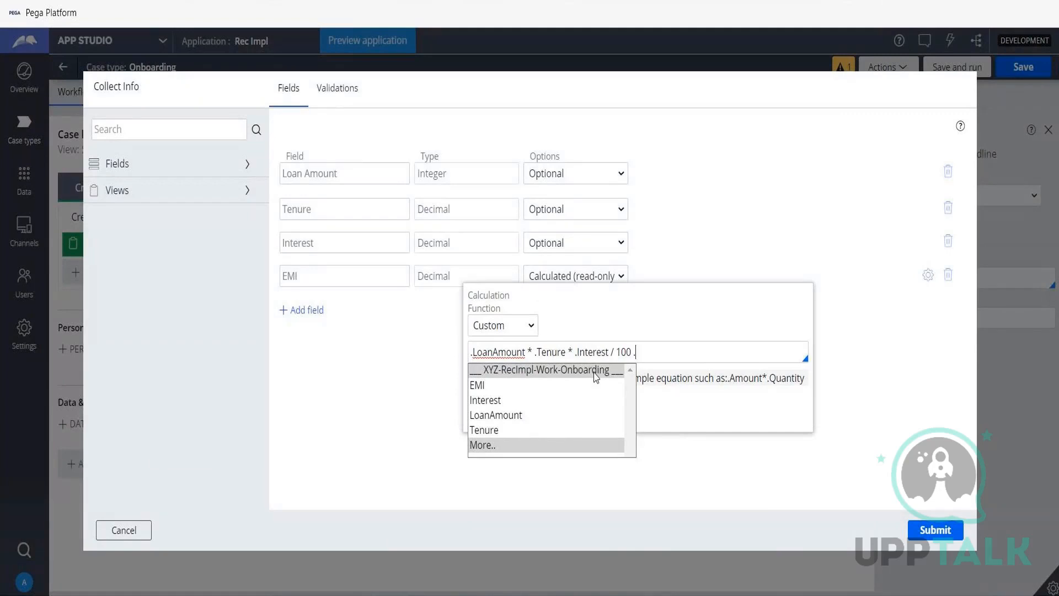
{"action": "key", "text": "BackSpace"}
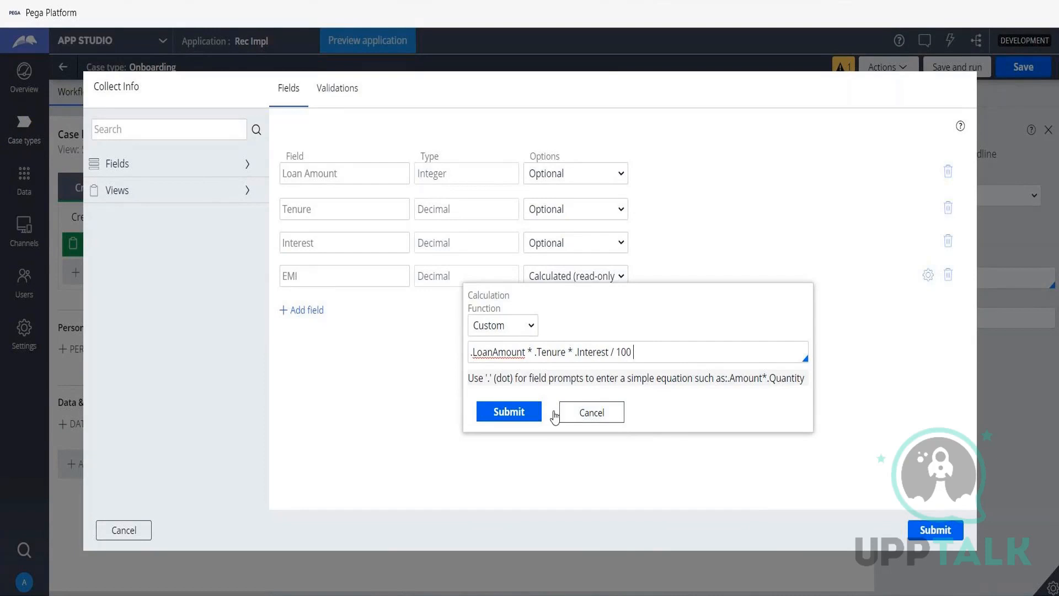
{"action": "left_click", "coordinate": [520, 410]}
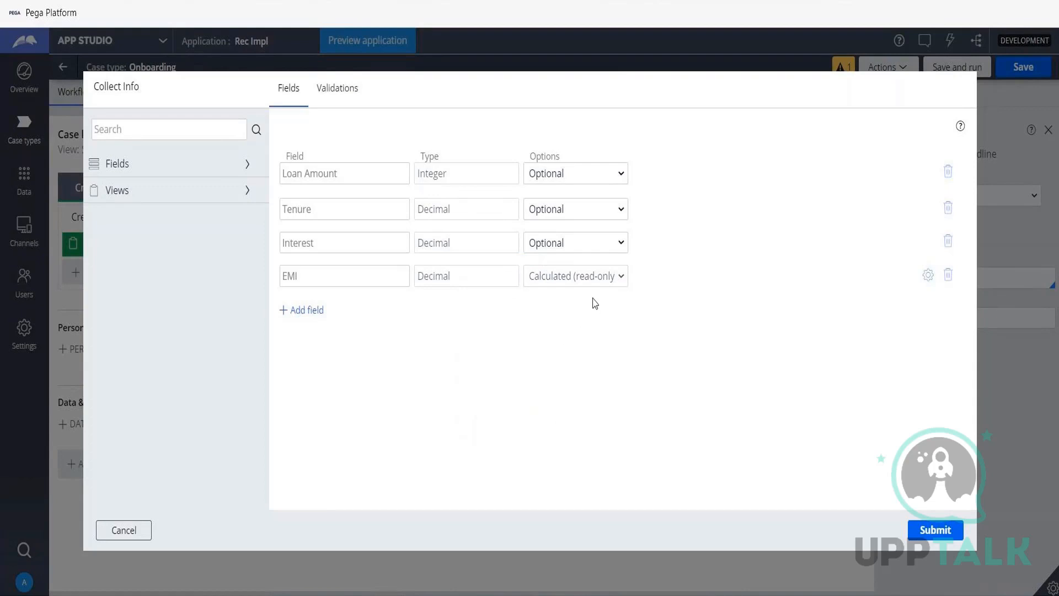
- Submit the Collect Info field changes, then save and run a new Onboarding case
{"action": "left_click", "coordinate": [943, 531]}
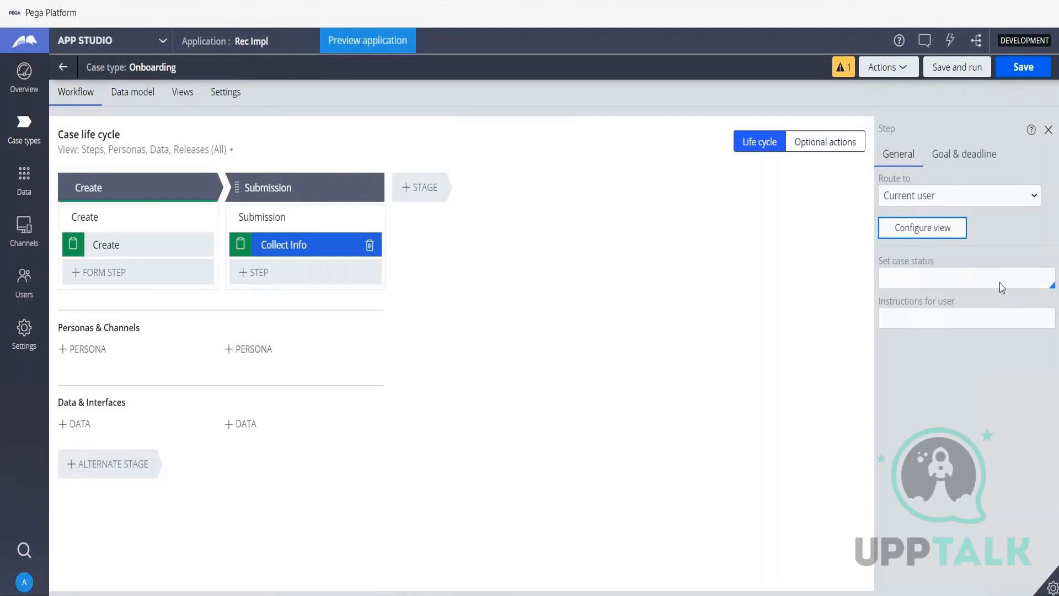
{"action": "left_click", "coordinate": [960, 69]}
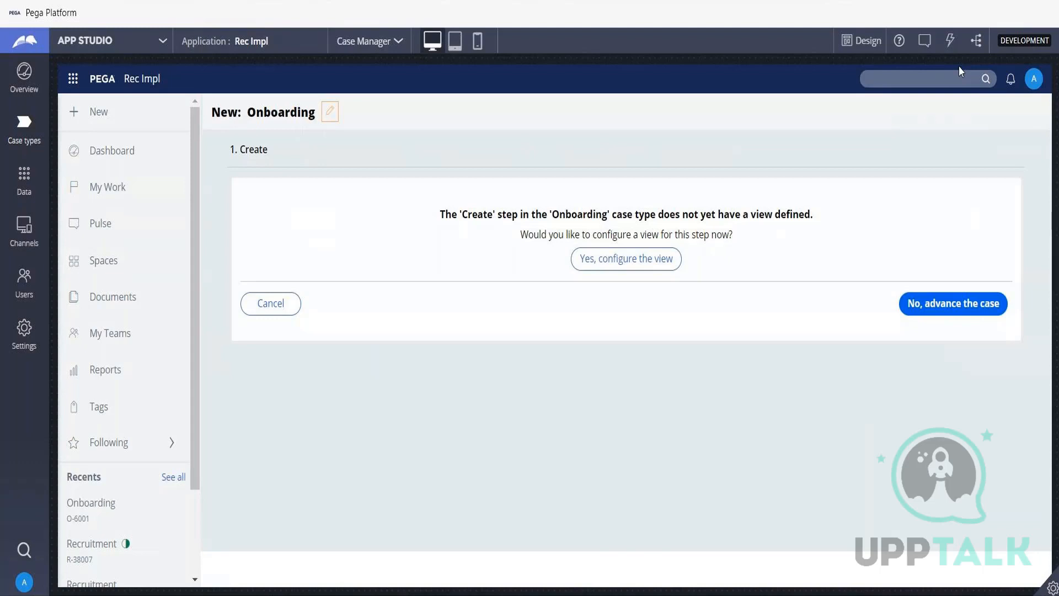
- Advance the test case past the missing Create view to the Collect Info form
{"action": "left_click", "coordinate": [980, 304]}
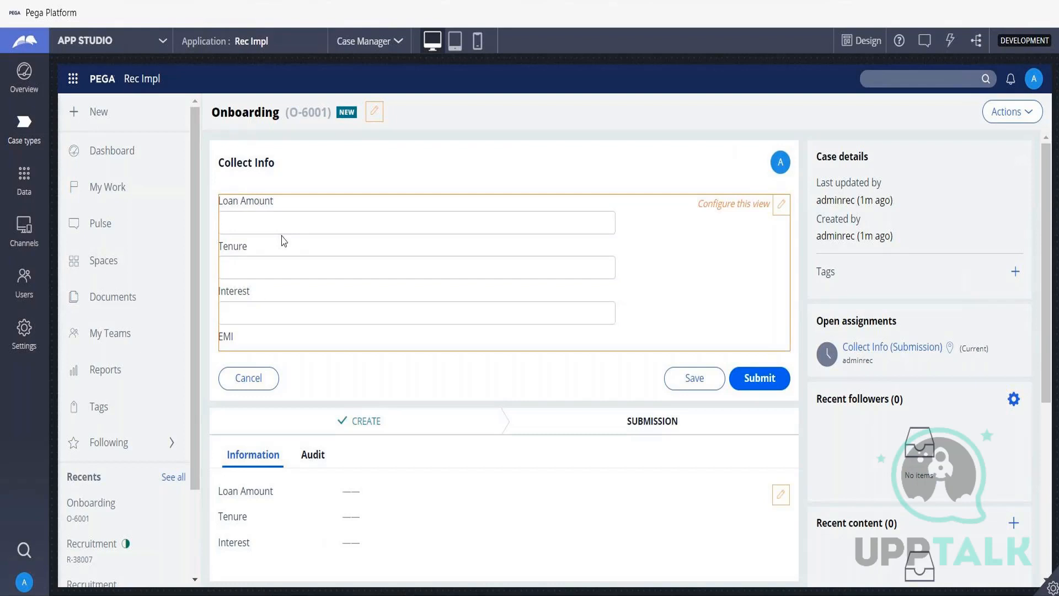
{"action": "left_click", "coordinate": [302, 220]}
- Fill in an initial Loan Amount, Tenure 2 and Interest 2.5 to trigger the EMI calculation
{"action": "type", "text": "19999"}
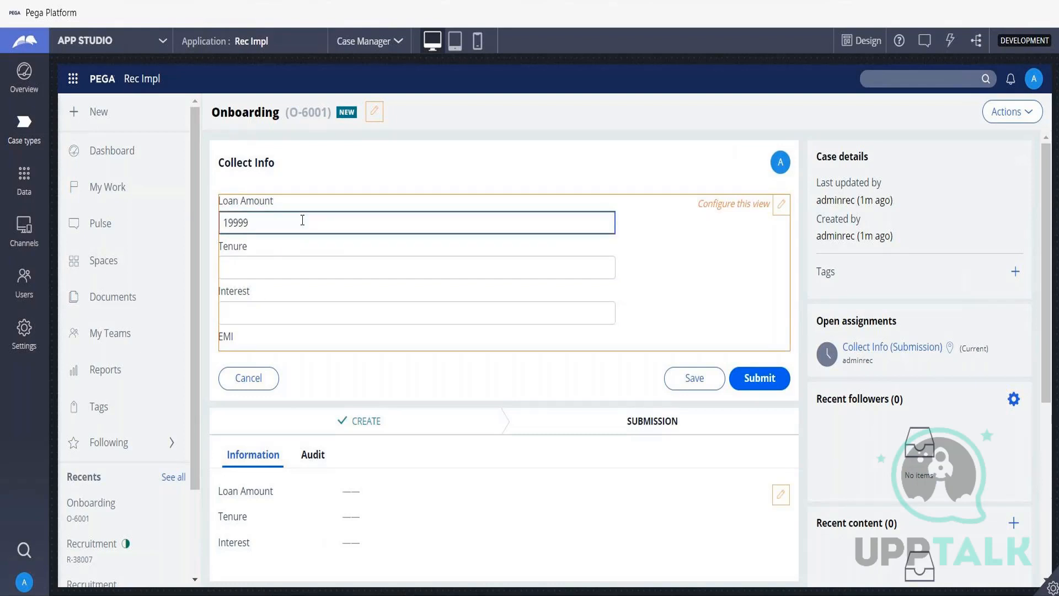
{"action": "key", "text": "BackSpace"}
{"action": "key", "text": "BackSpace"}
{"action": "key", "text": "BackSpace"}
{"action": "key", "text": "BackSpace"}
{"action": "type", "text": "00000"}
{"action": "key", "text": "Tab"}
{"action": "type", "text": "2"}
{"action": "key", "text": "Tab"}
{"action": "type", "text": "2"}
{"action": "key", "text": "BackSpace"}
{"action": "type", "text": ".5"}
{"action": "key", "text": "Tab"}
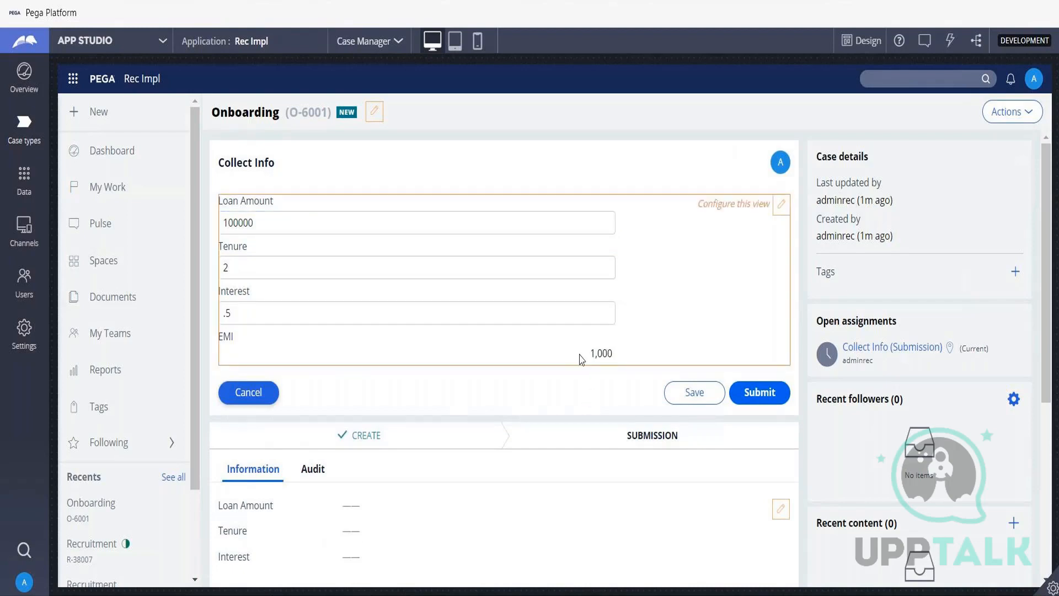
- Change Tenure to 4 and re-enter Interest 2.5, checking the recalculated EMI
{"action": "left_click", "coordinate": [253, 270]}
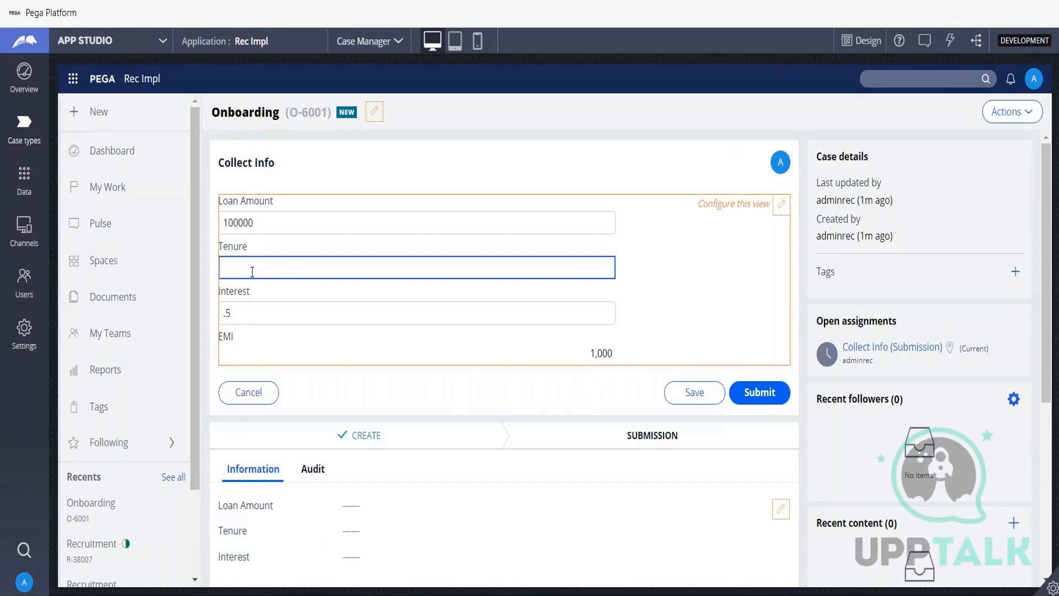
{"action": "type", "text": "4"}
{"action": "key", "text": "Tab"}
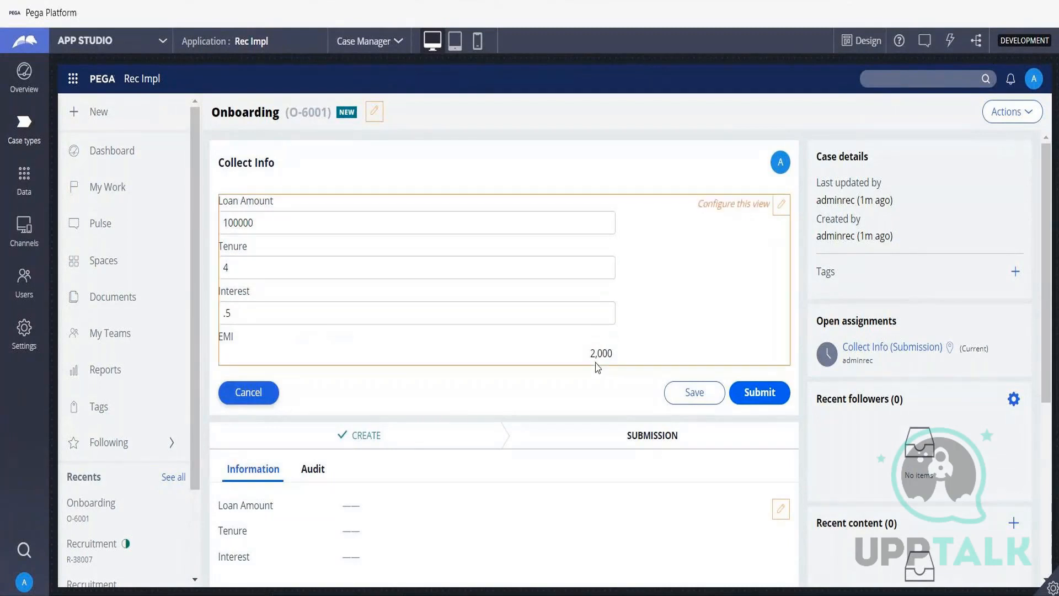
{"action": "left_click_drag", "start_coordinate": [591, 354], "coordinate": [615, 356]}
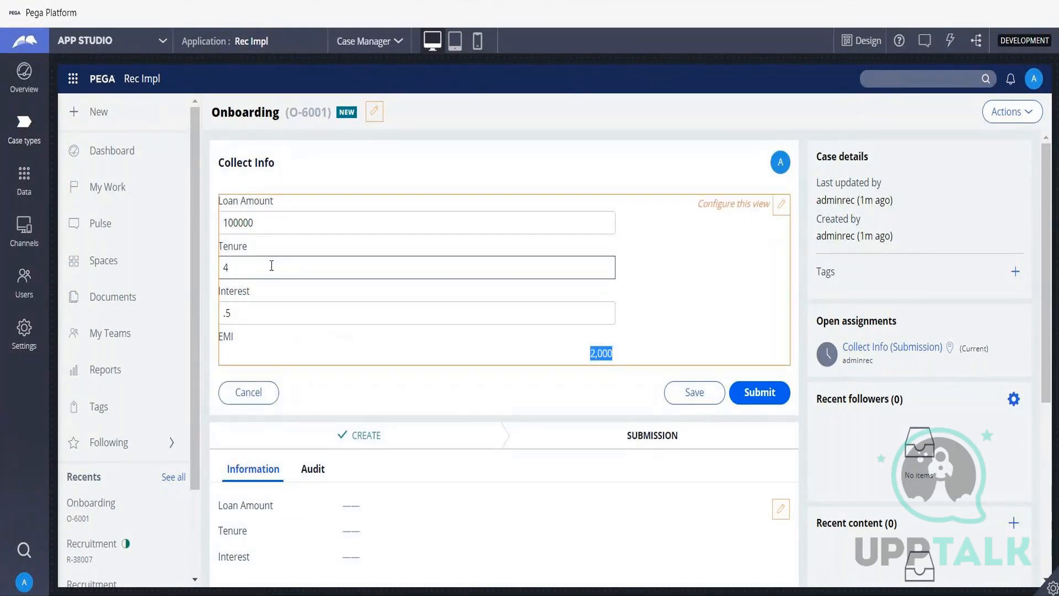
{"action": "left_click", "coordinate": [240, 311]}
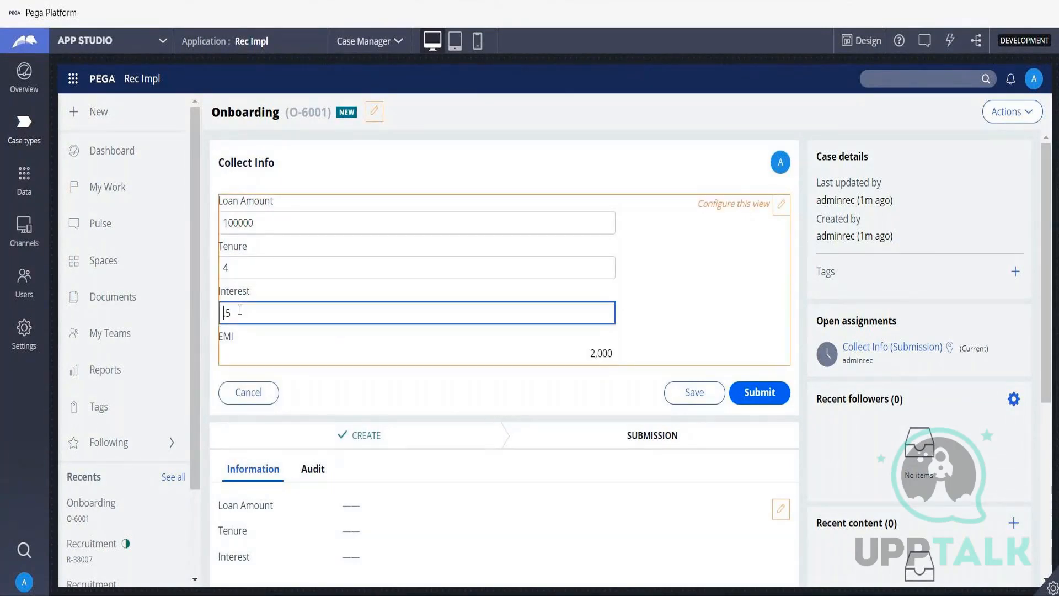
{"action": "type", "text": "2"}
{"action": "key", "text": "Tab"}
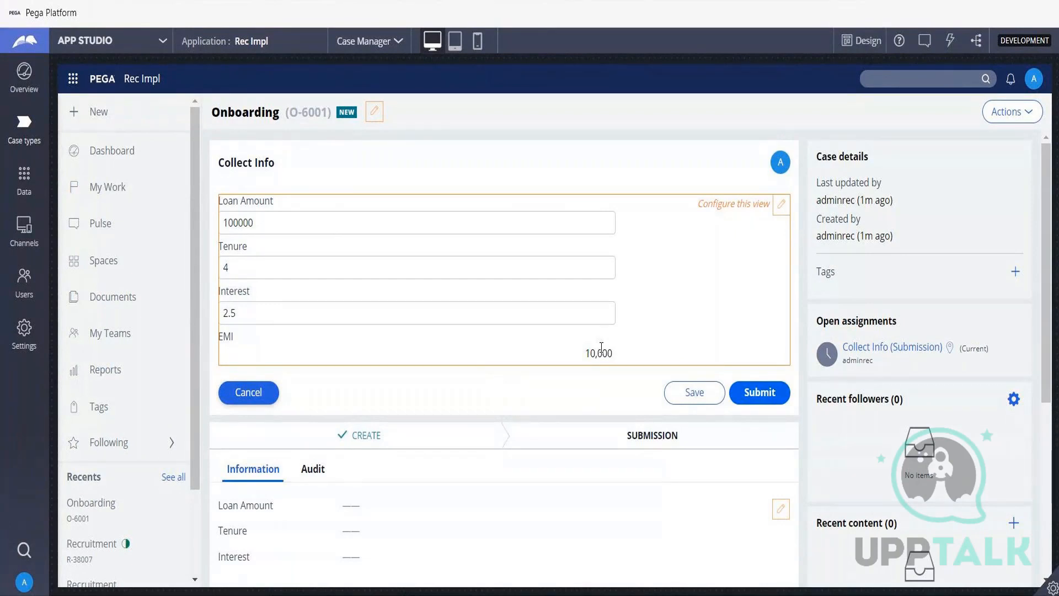
- Correct Loan Amount to 5000000 so EMI shows 500,000
{"action": "left_click", "coordinate": [235, 229]}
{"action": "key", "text": "BackSpace"}
{"action": "key", "text": "BackSpace"}
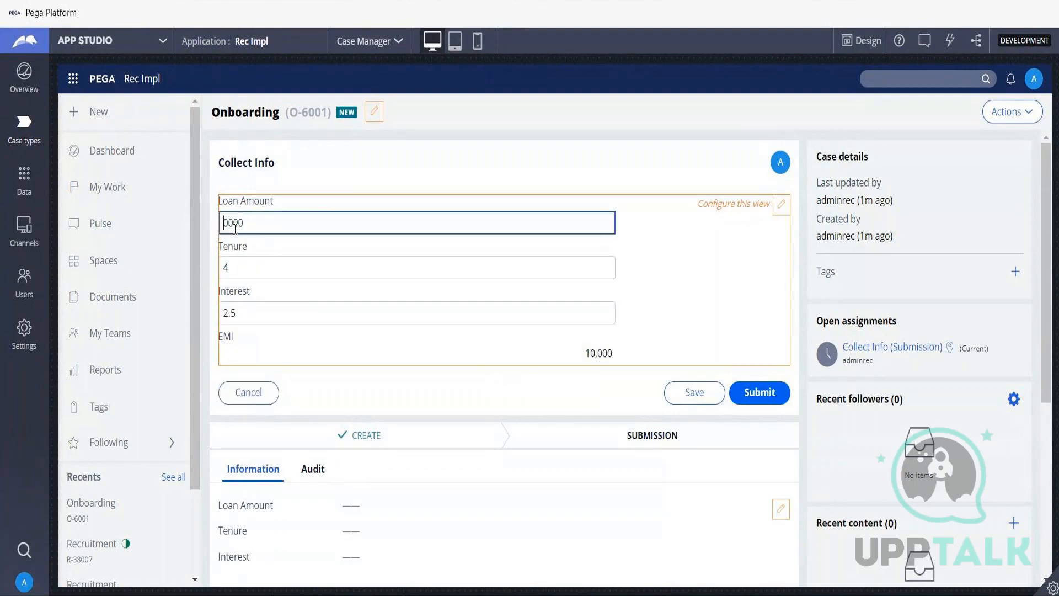
{"action": "type", "text": "500"}
{"action": "key", "text": "Tab"}
{"action": "key", "text": "Tab"}
{"action": "key", "text": "Tab"}
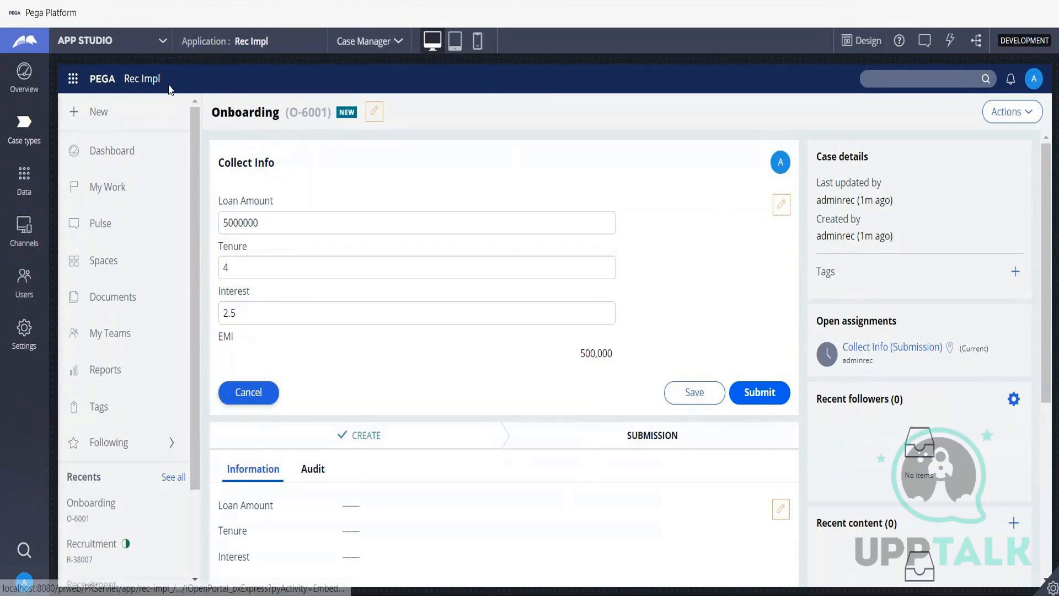
{"action": "left_click", "coordinate": [161, 42]}
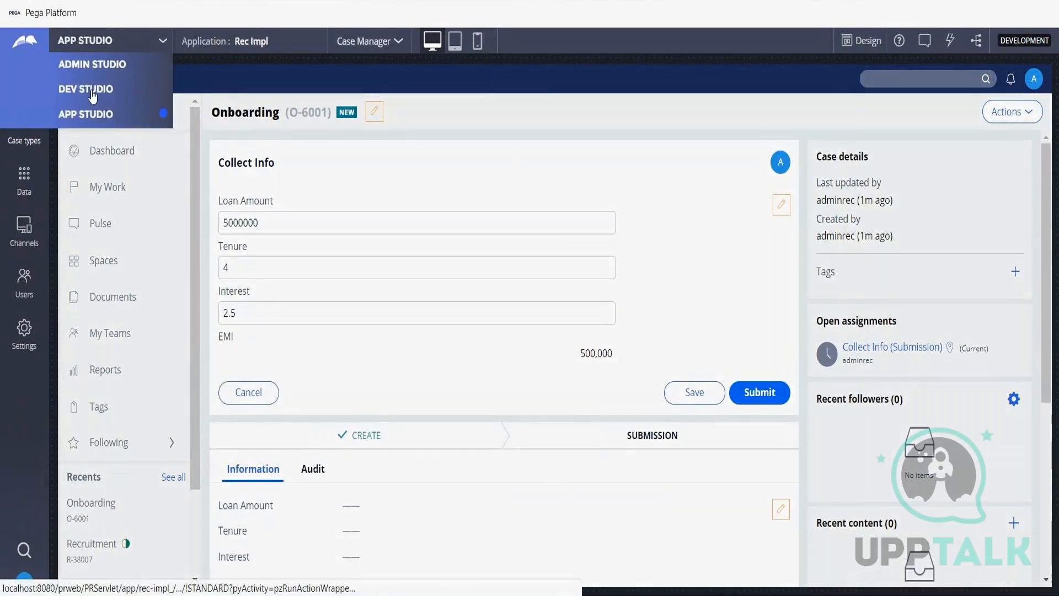
- Switch to Dev Studio and display the App Explorer
{"action": "left_click", "coordinate": [88, 91]}
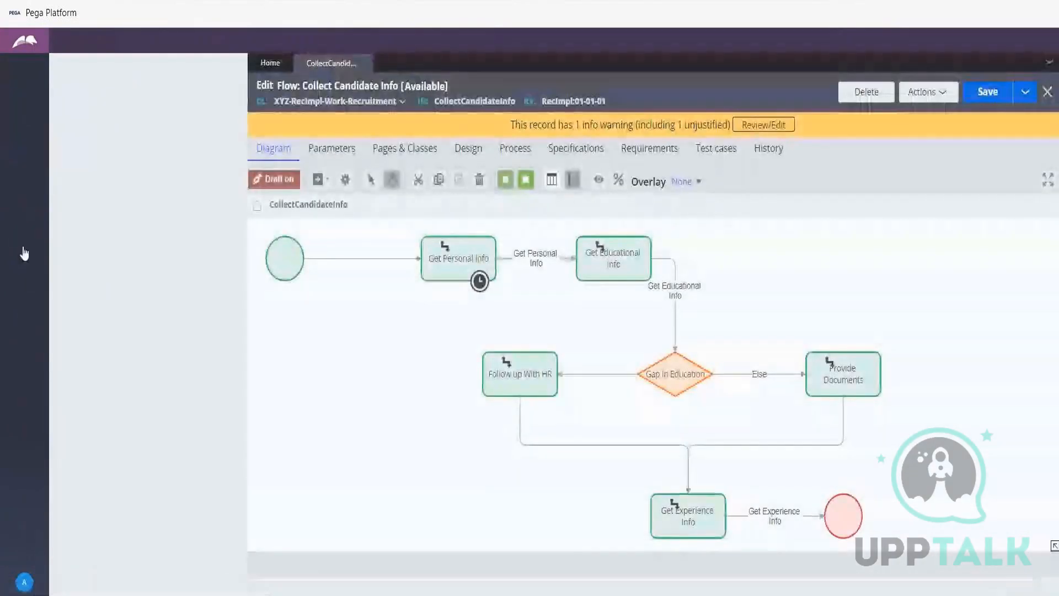
{"action": "left_click", "coordinate": [24, 247]}
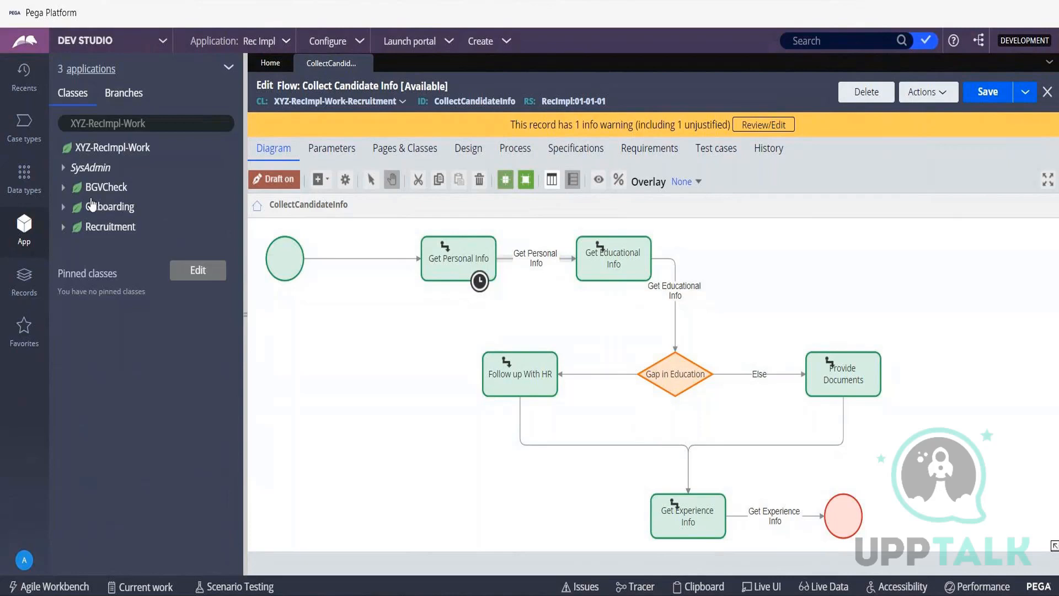
- Expand Onboarding > Decision > Declare Expression and open the .EMI rule
{"action": "left_click", "coordinate": [63, 210]}
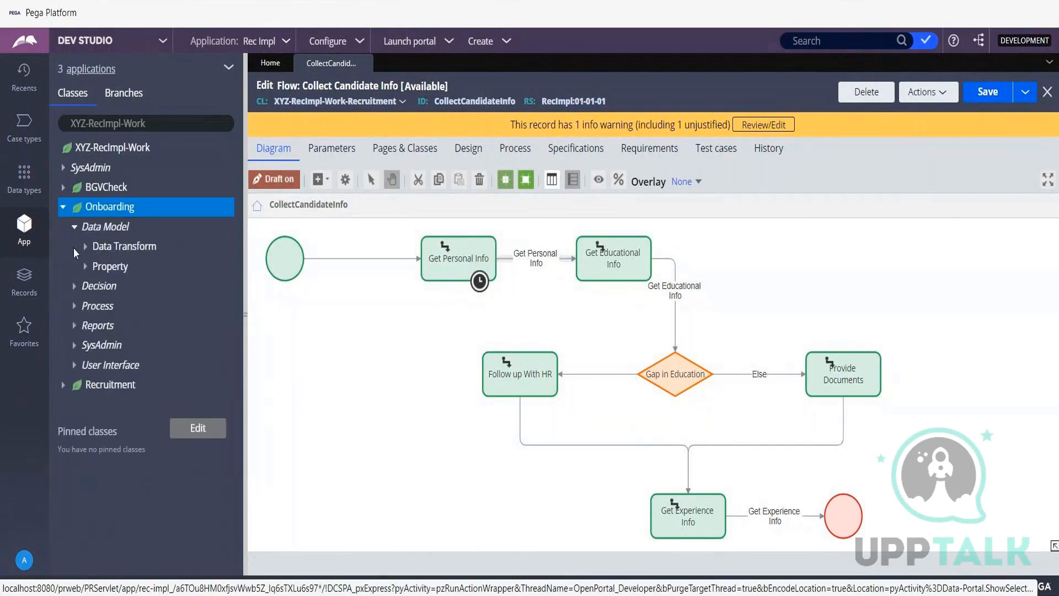
{"action": "left_click", "coordinate": [76, 287]}
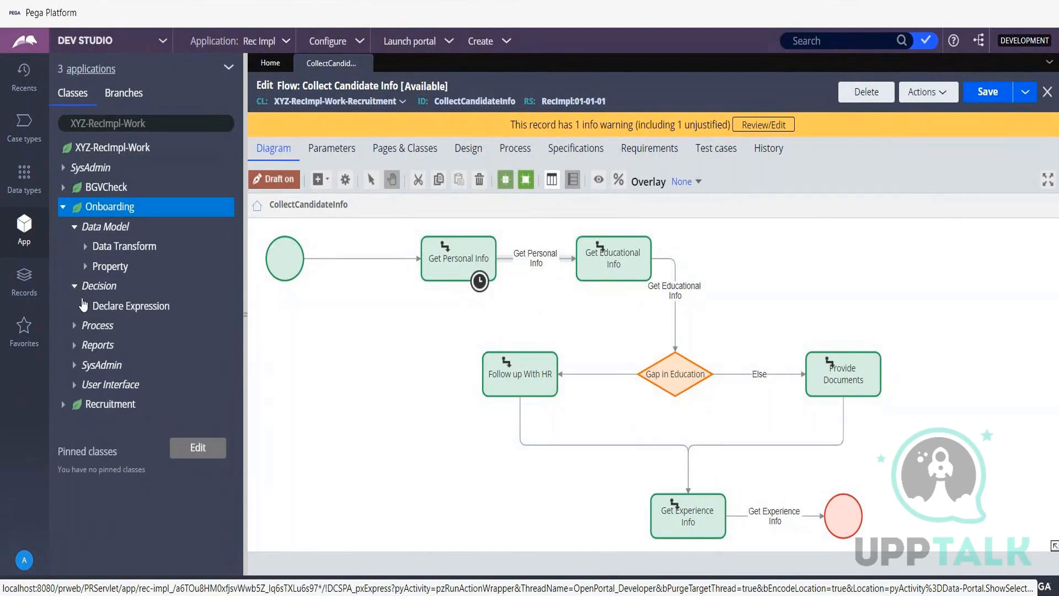
{"action": "left_click", "coordinate": [85, 307]}
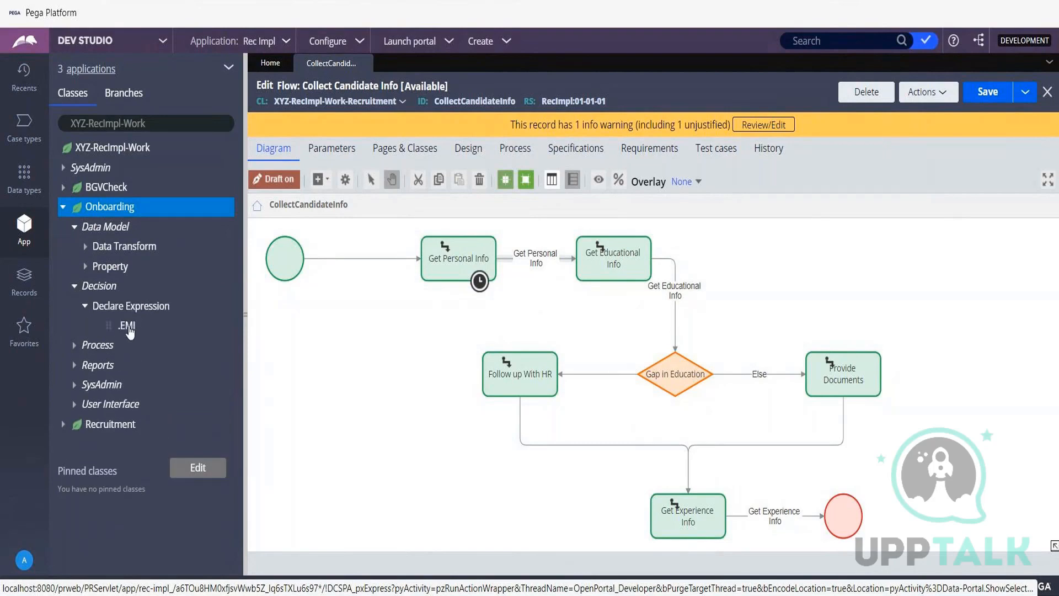
{"action": "left_click", "coordinate": [127, 327]}
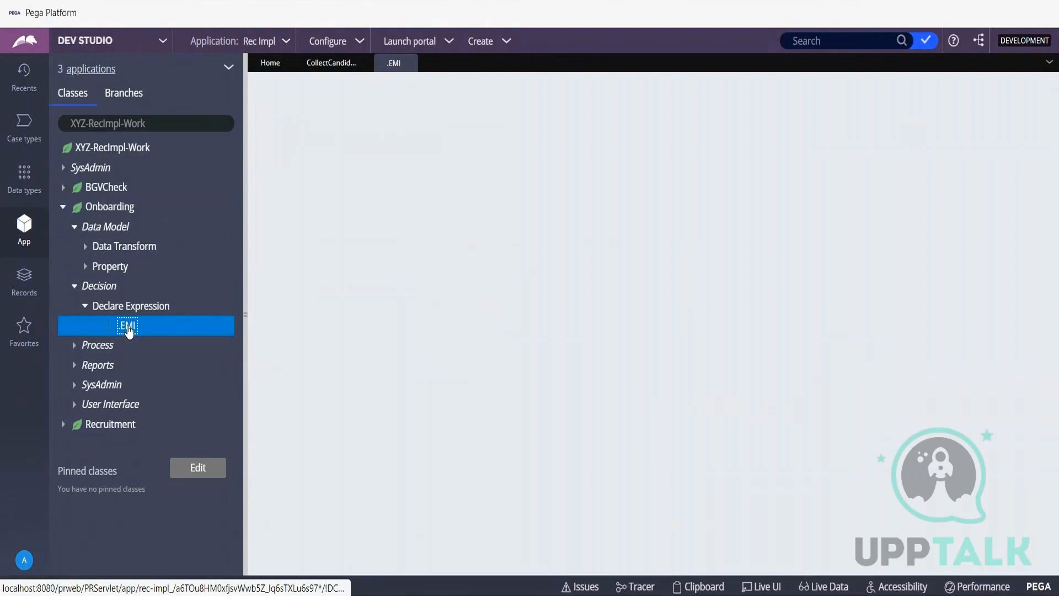